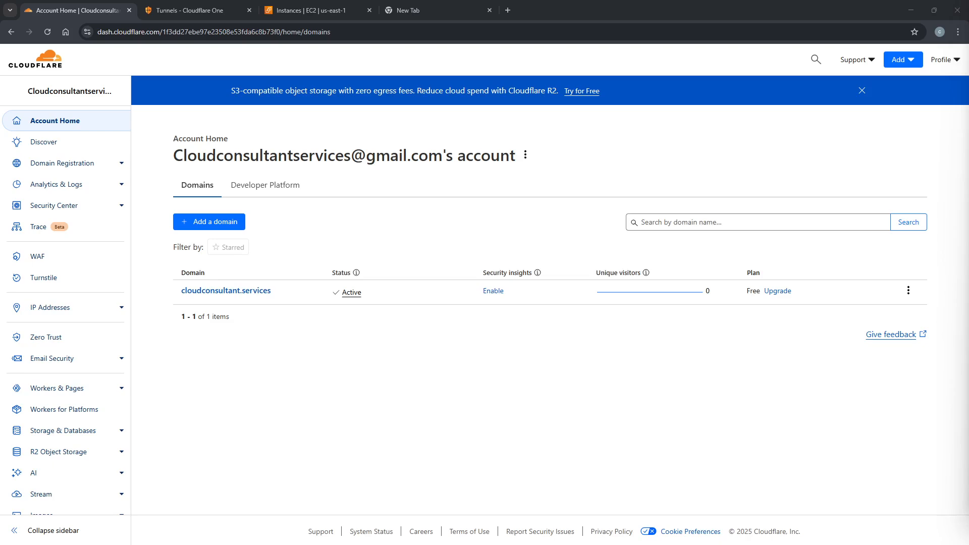
drag(162, 31, 96, 32)
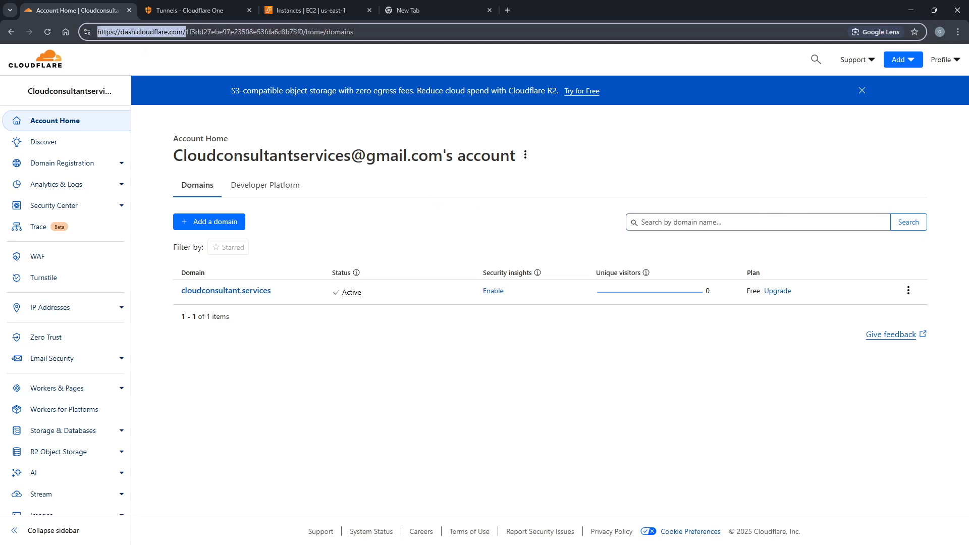
drag(182, 32, 128, 32)
click(183, 63)
drag(182, 32, 98, 31)
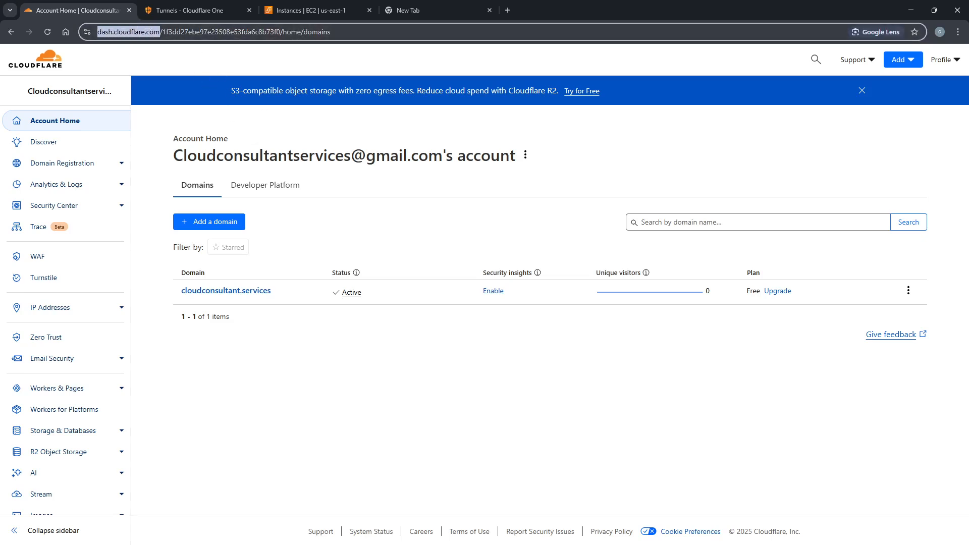
click(183, 33)
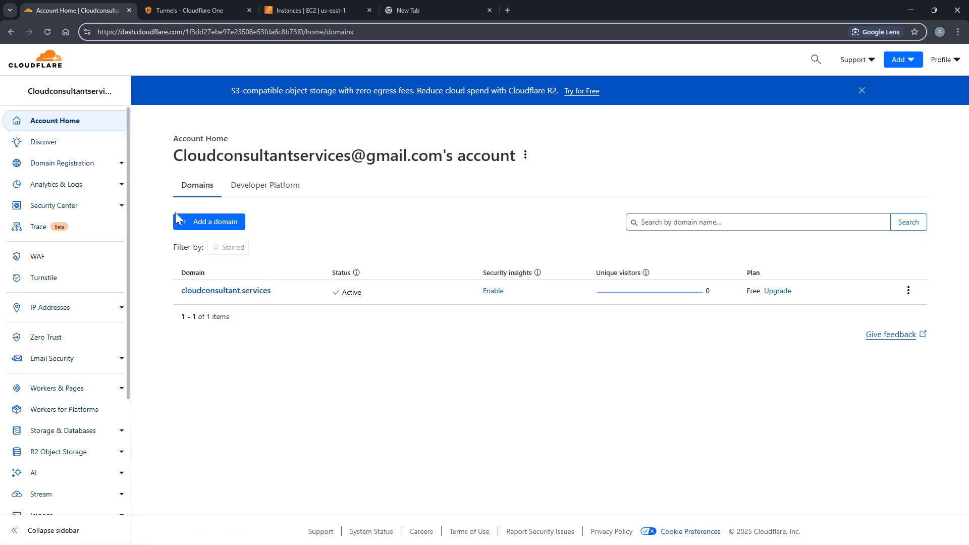
click(223, 300)
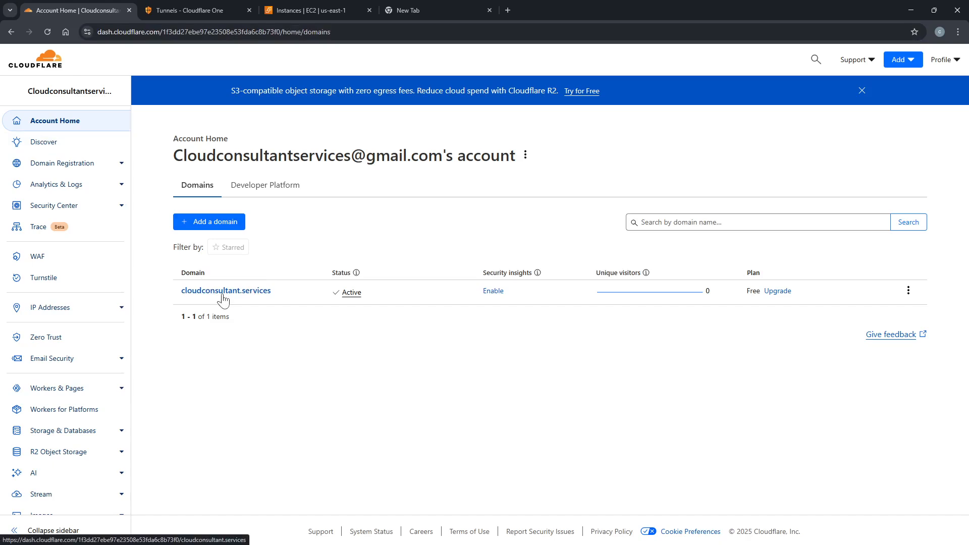
drag(220, 294, 228, 337)
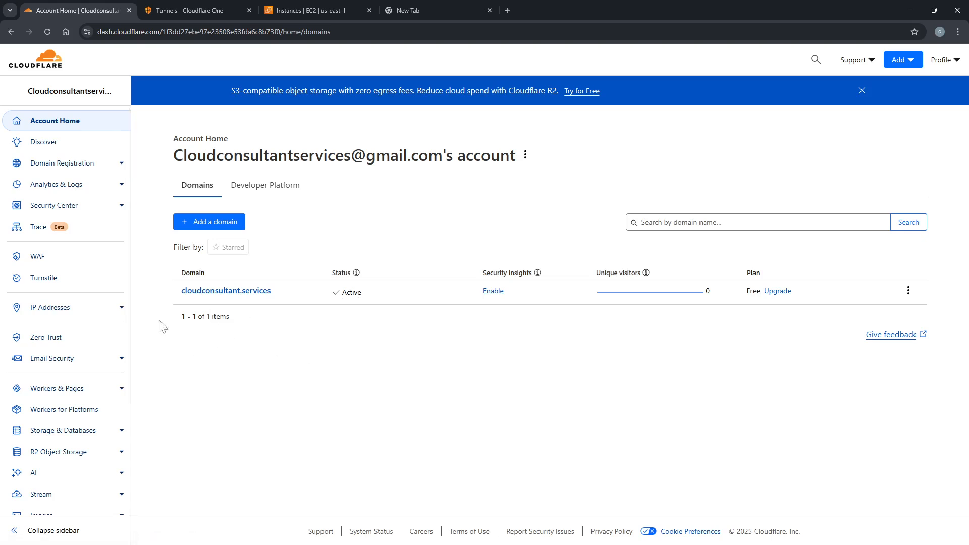
Open the Zero Trust dashboard and go to the Tunnels page under Networks
scroll(65, 303, down, 1)
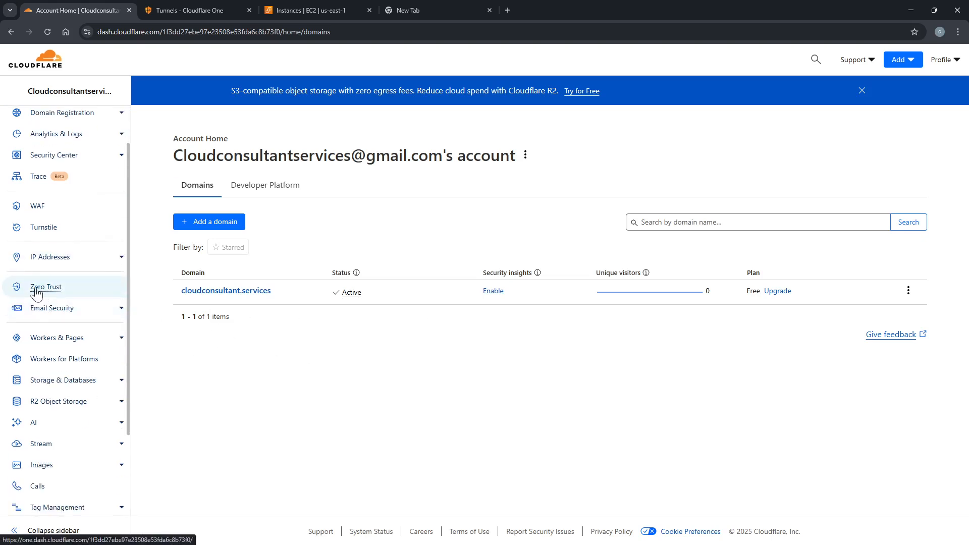
click(37, 292)
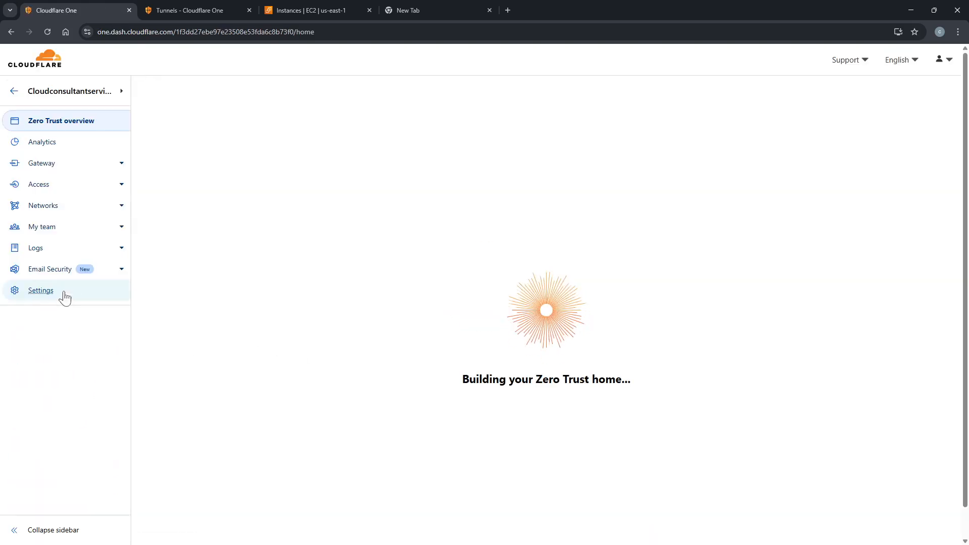
drag(176, 32, 98, 32)
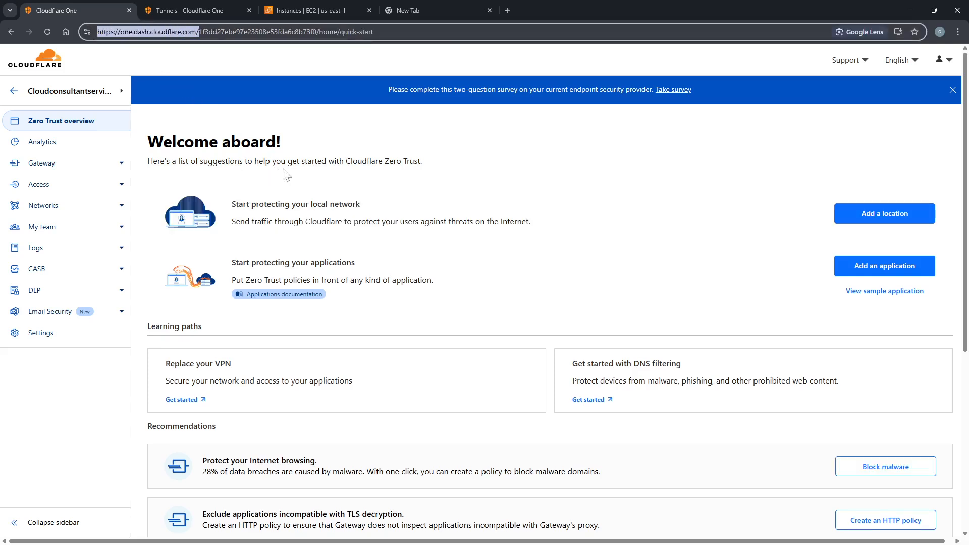
click(298, 173)
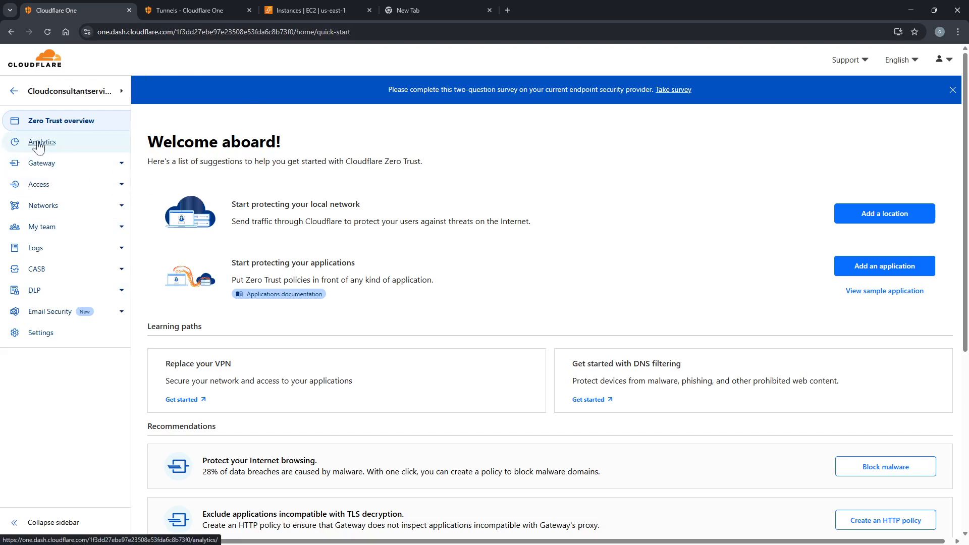
click(76, 210)
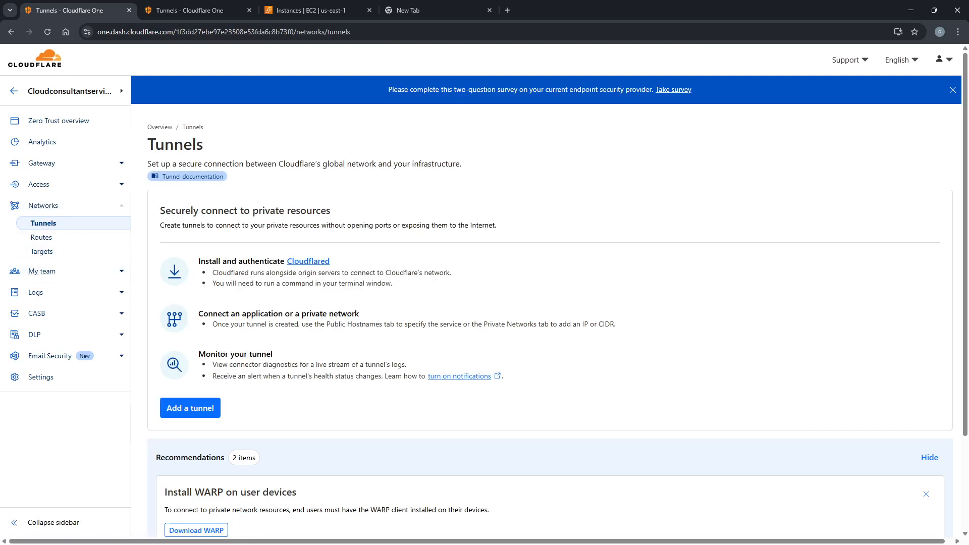
Start adding a new tunnel and choose Cloudflared as the tunnel type
scroll(229, 357, down, 2)
scroll(229, 357, up, 2)
scroll(207, 404, down, 2)
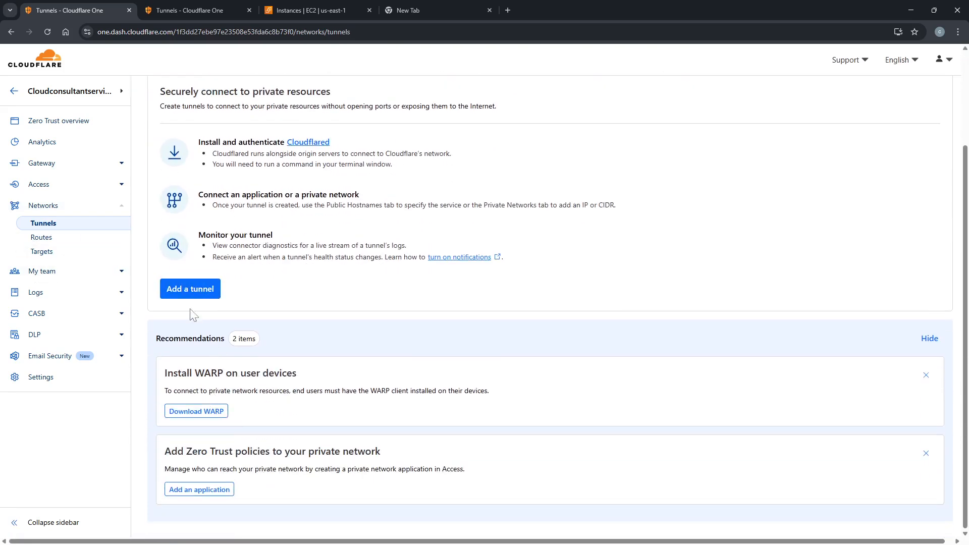
click(188, 292)
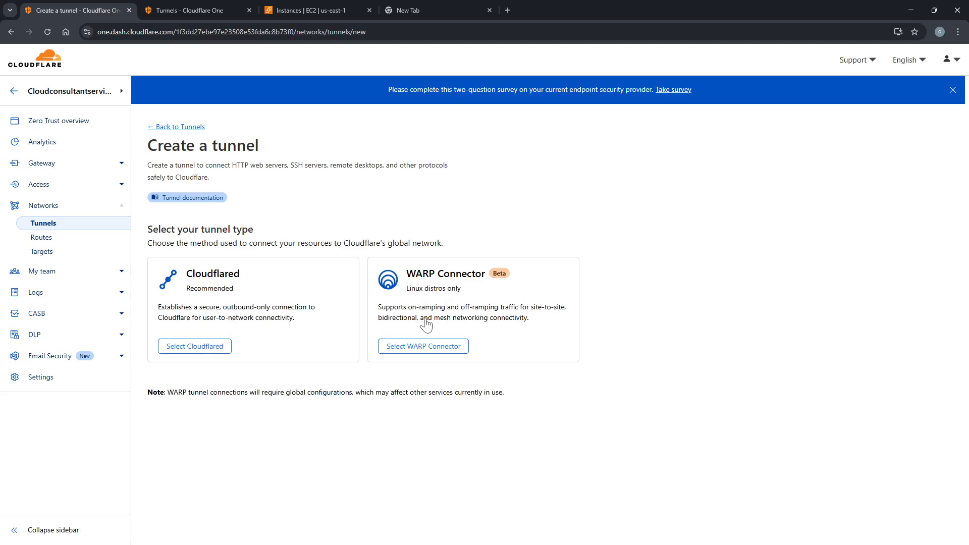
click(210, 349)
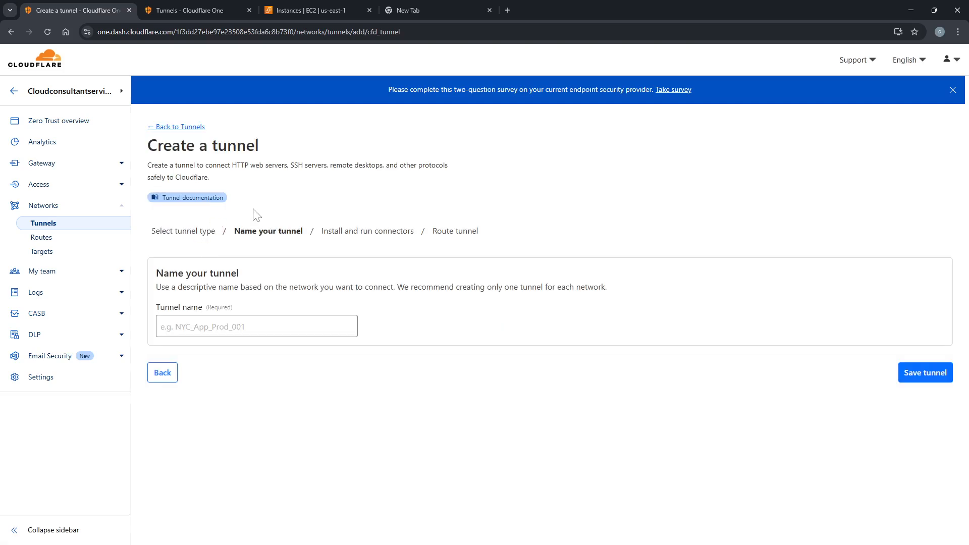
Name the tunnel cloud-connector-tunnel and save it
click(222, 324)
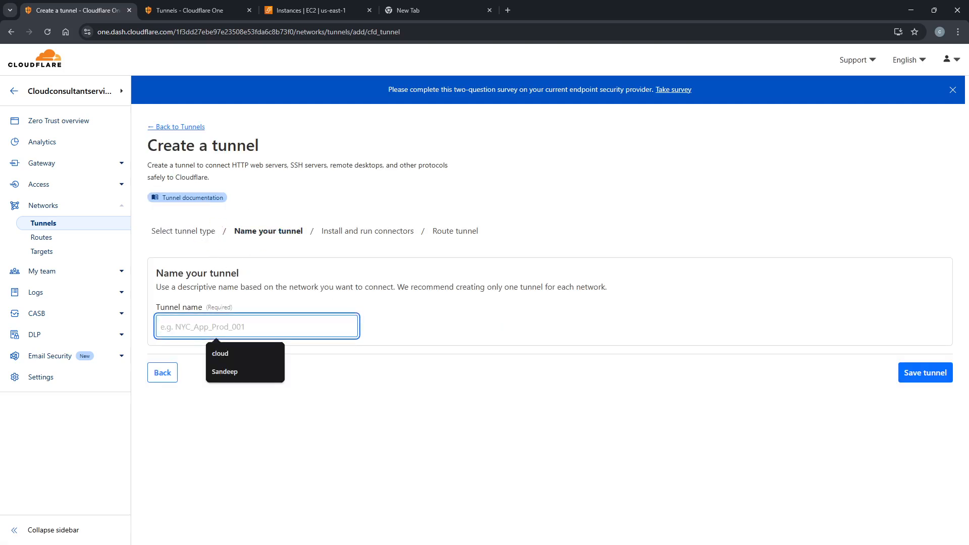
text(cloud-connector-tunnel)
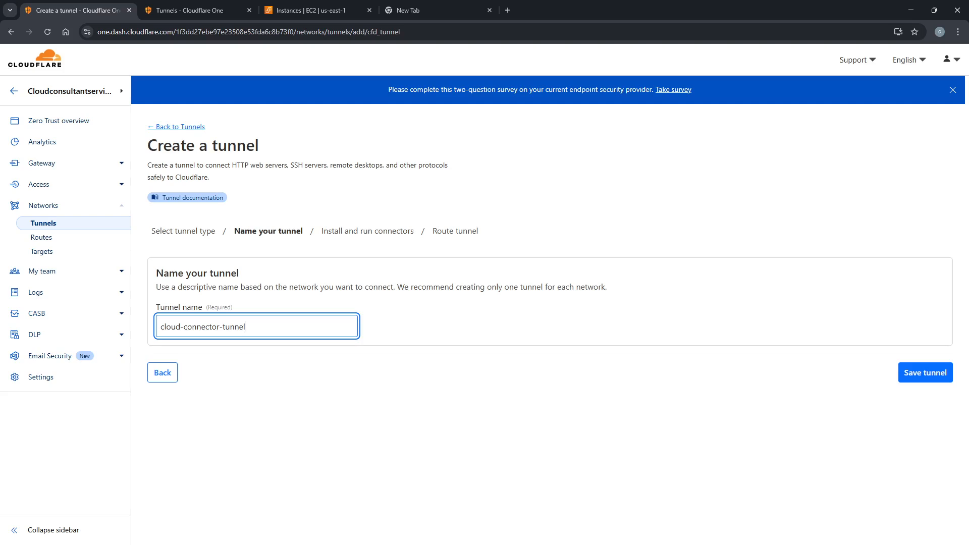
key(shift+Left)
key(shift+Left)
key(shift+Left)
key(shift+Left)
key(shift+Left)
key(shift+Left)
key(shift+Left)
key(shift+Left)
key(shift+Left)
key(shift+Left)
key(shift+Left)
click(926, 373)
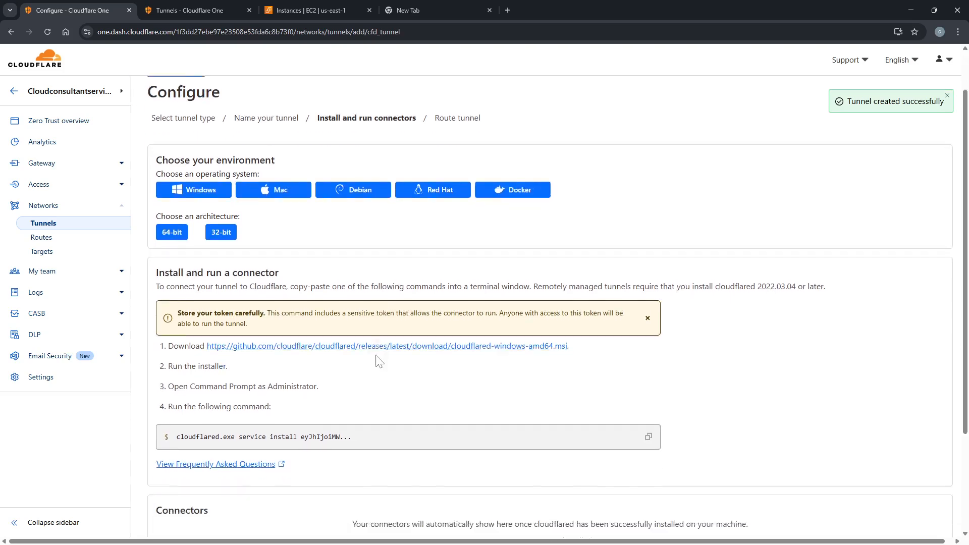
scroll(232, 393, down, 2)
scroll(304, 352, down, 1)
scroll(343, 253, up, 2)
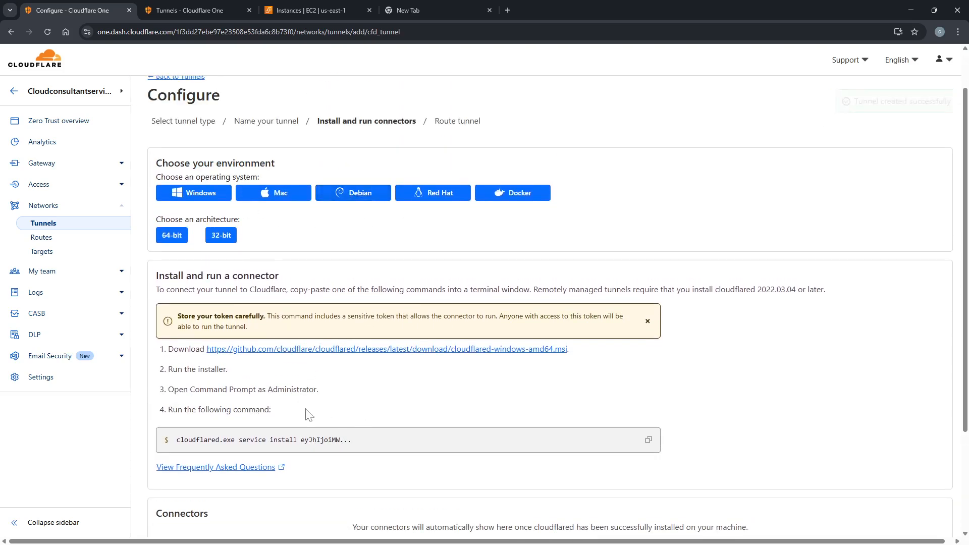
scroll(354, 423, down, 3)
scroll(363, 417, up, 4)
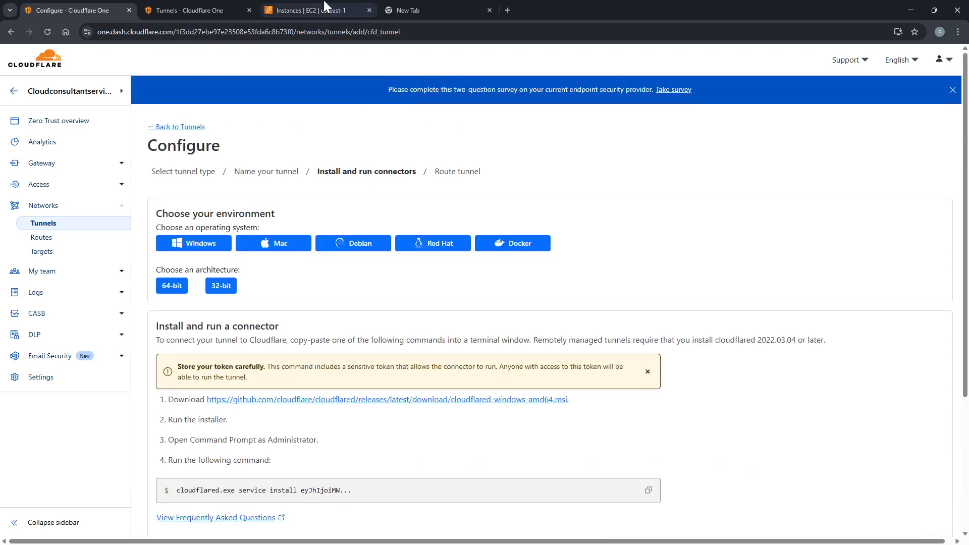
Switch to the AWS EC2 console and begin launching a new instance named vpn-connector
click(309, 10)
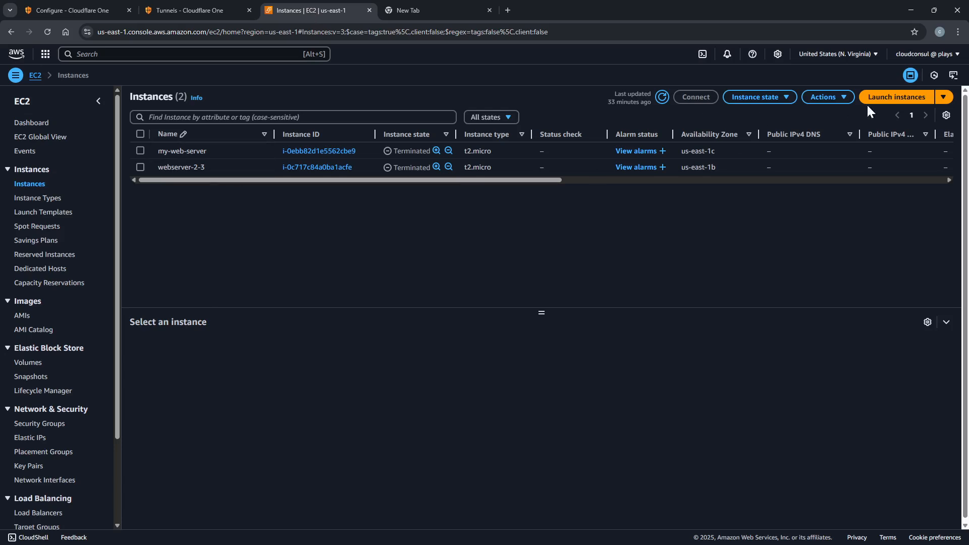
click(896, 98)
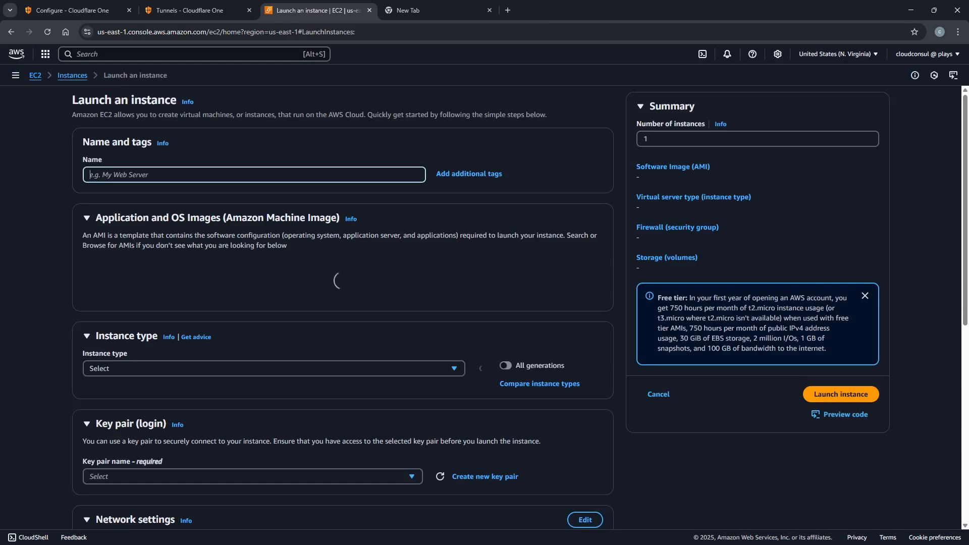
text(vpn-co)
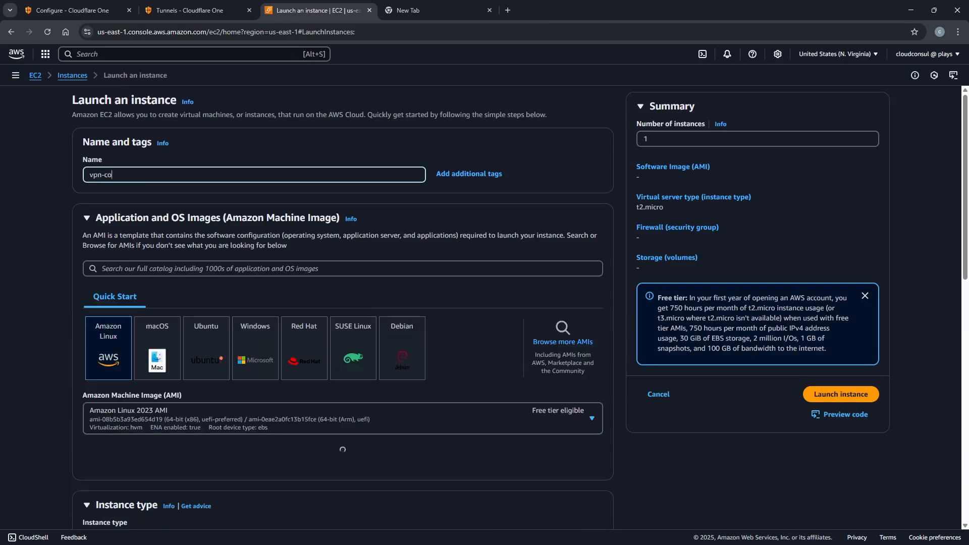
text(nnector)
Keep the Amazon Linux 2023 AMI and set the instance type to t3.small
scroll(206, 221, down, 2)
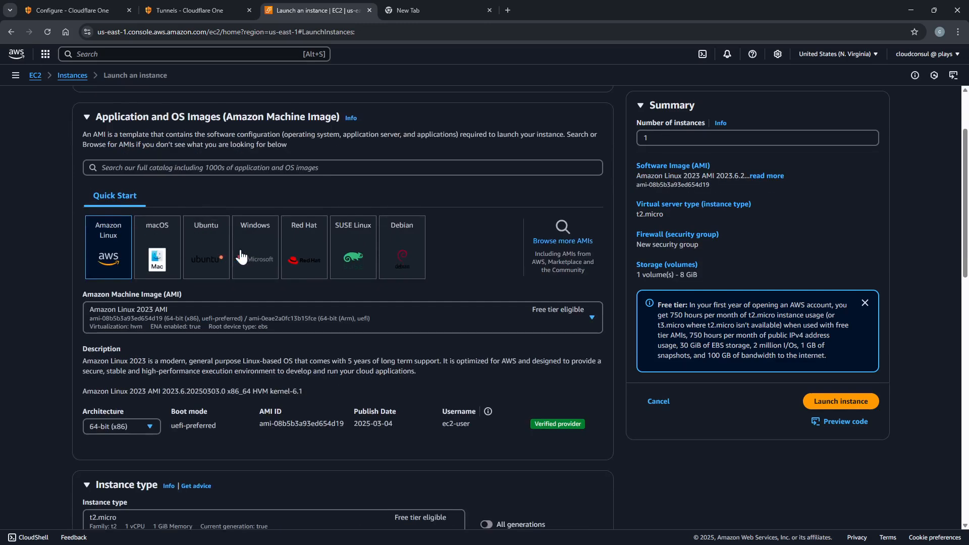
click(131, 319)
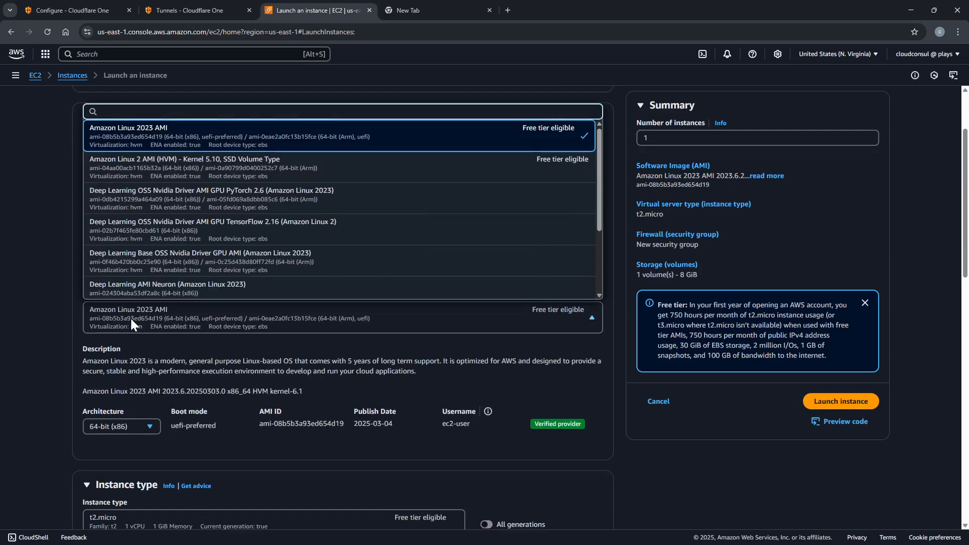
click(130, 316)
scroll(194, 310, down, 3)
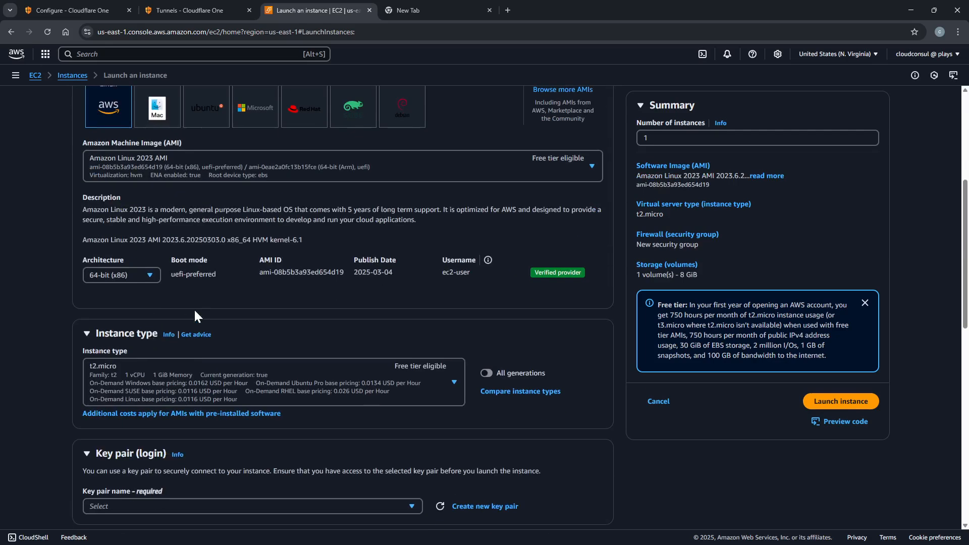
click(117, 371)
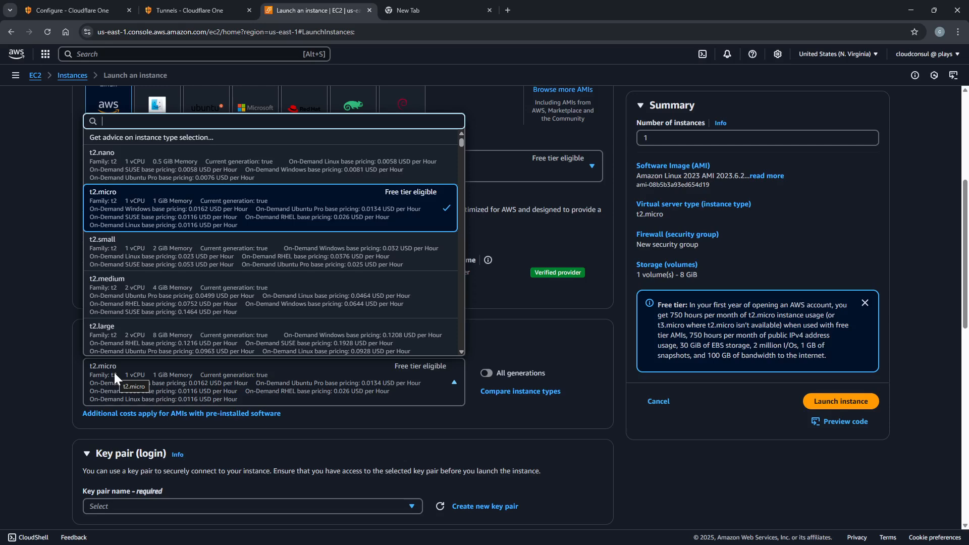
scroll(118, 343, down, 7)
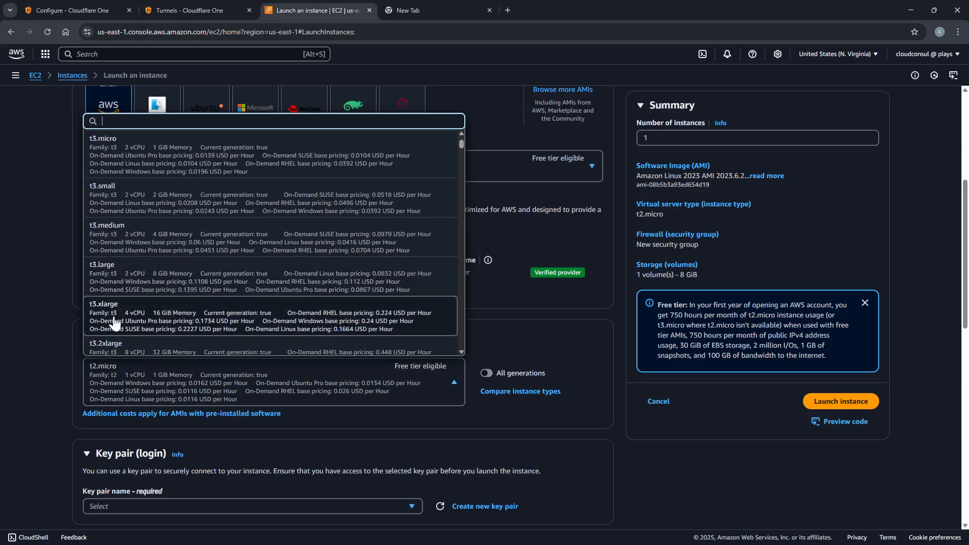
scroll(116, 232, down, 1)
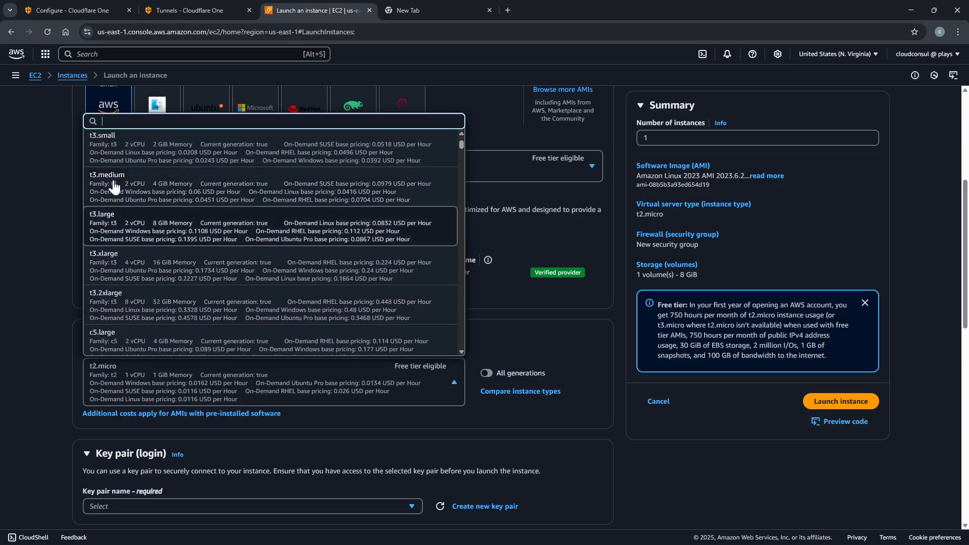
click(114, 152)
Set the instance's login option to proceed without a key pair
scroll(47, 347, down, 3)
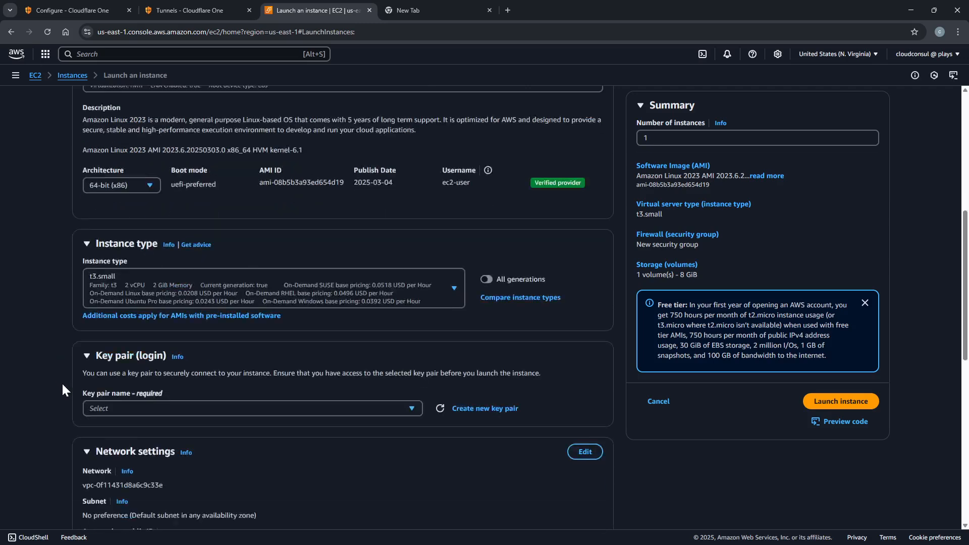
click(116, 347)
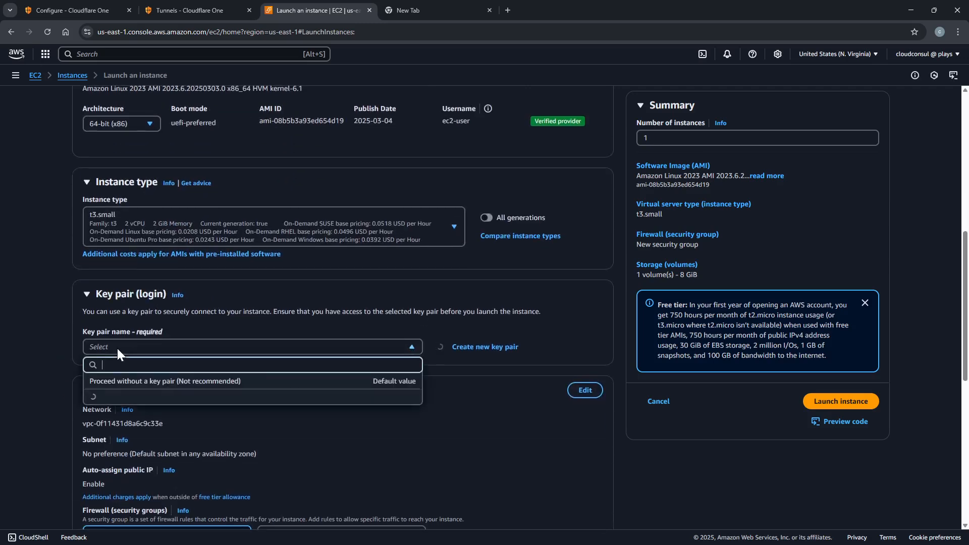
click(120, 381)
Edit the network settings to place the instance in project-vpc on the subnet Pvt-subnet-1
scroll(225, 353, down, 4)
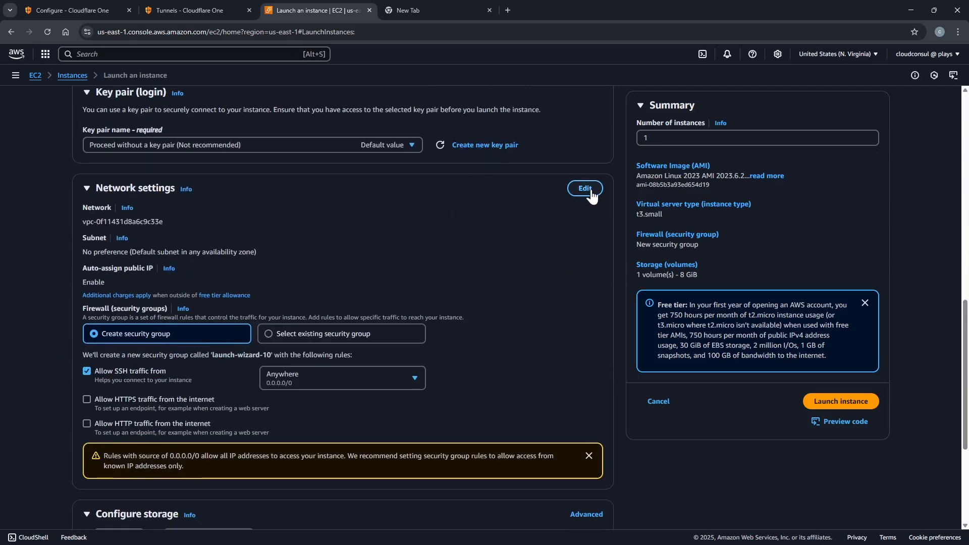
click(585, 188)
click(153, 227)
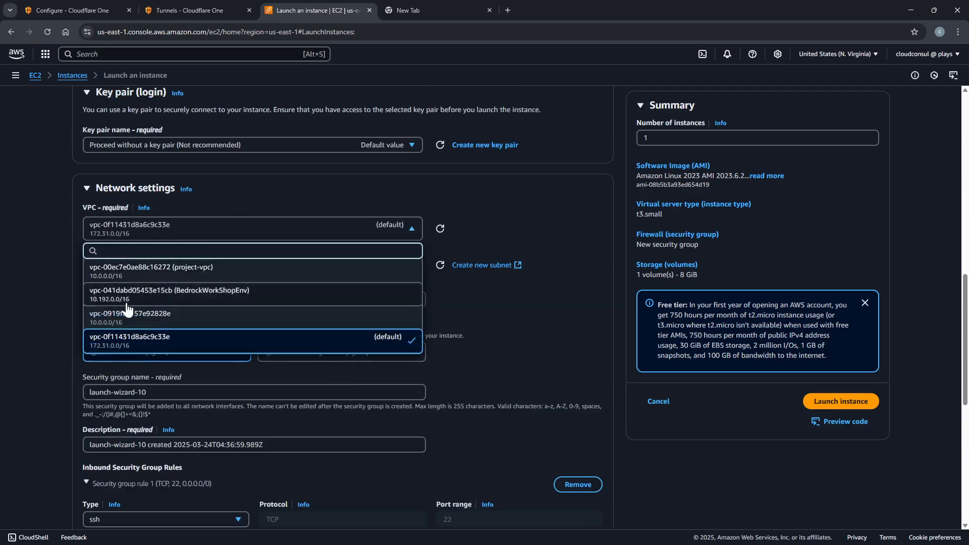
click(161, 274)
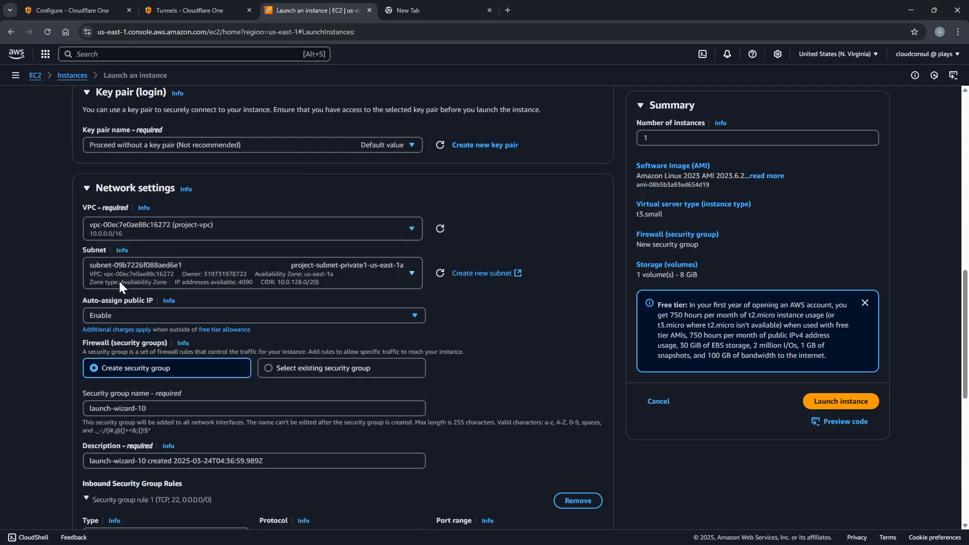
click(135, 274)
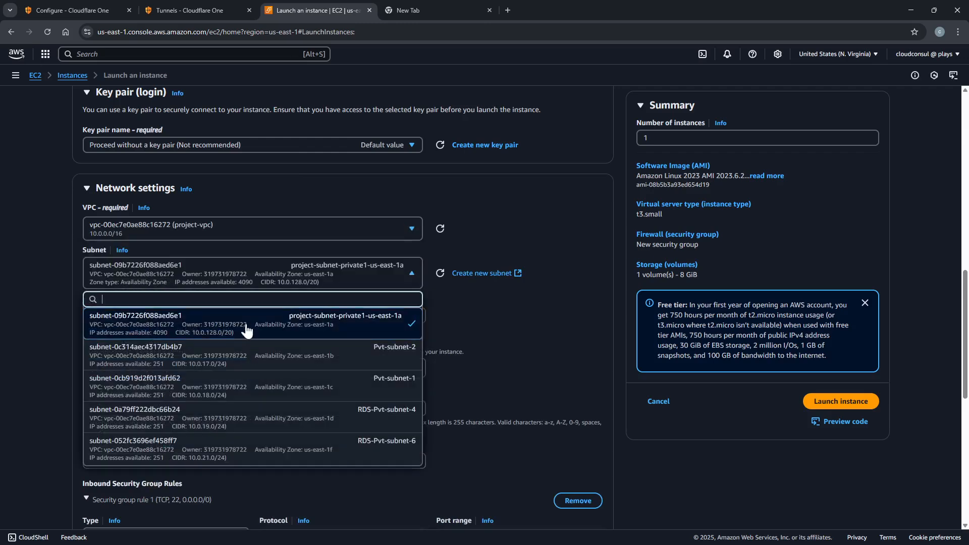
click(365, 386)
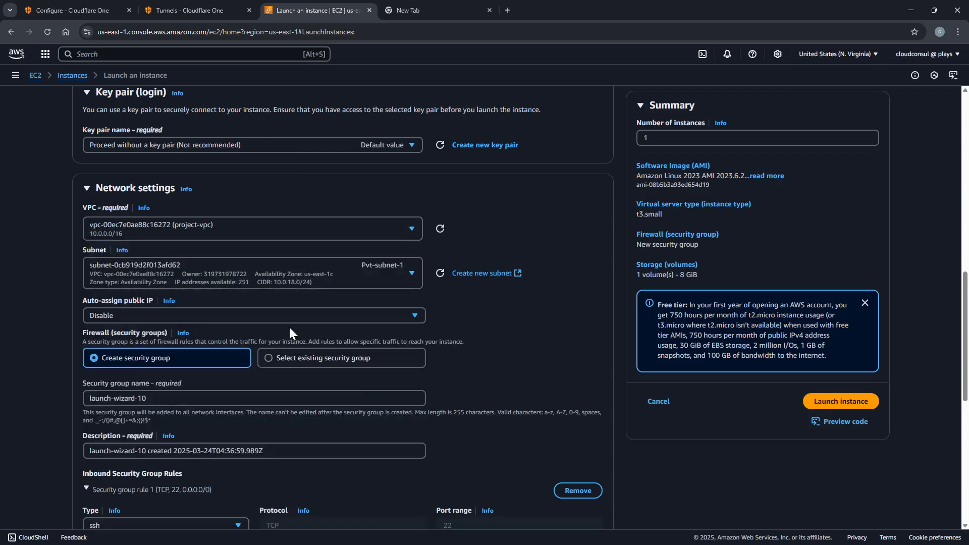
scroll(226, 356, down, 1)
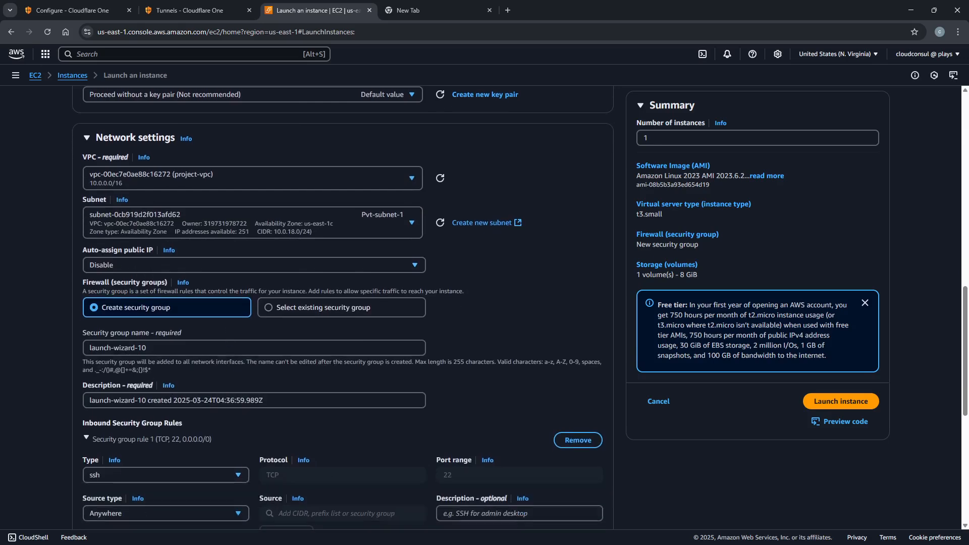
Name the new security group cloudflare-vpn-sg and remove its default SSH inbound rule
drag(157, 347, 41, 334)
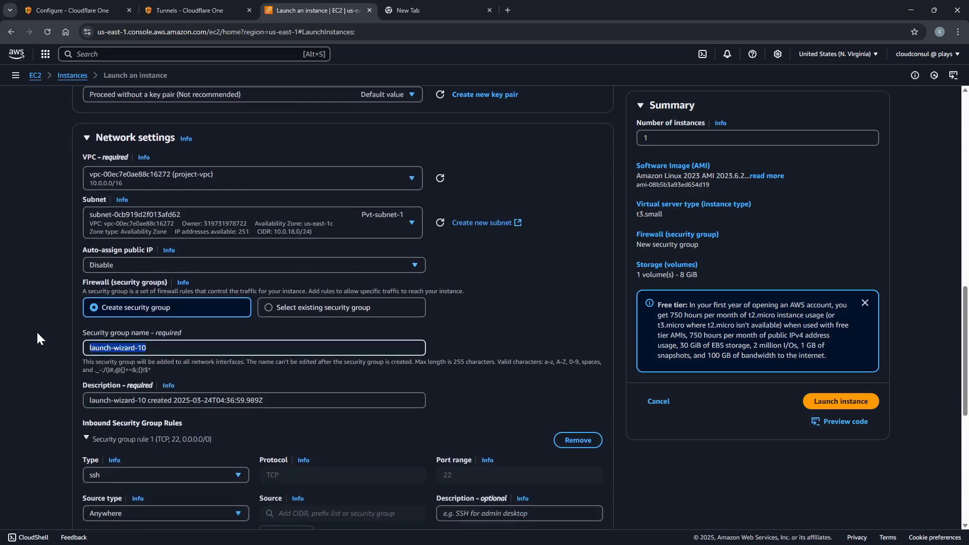
text(cloud)
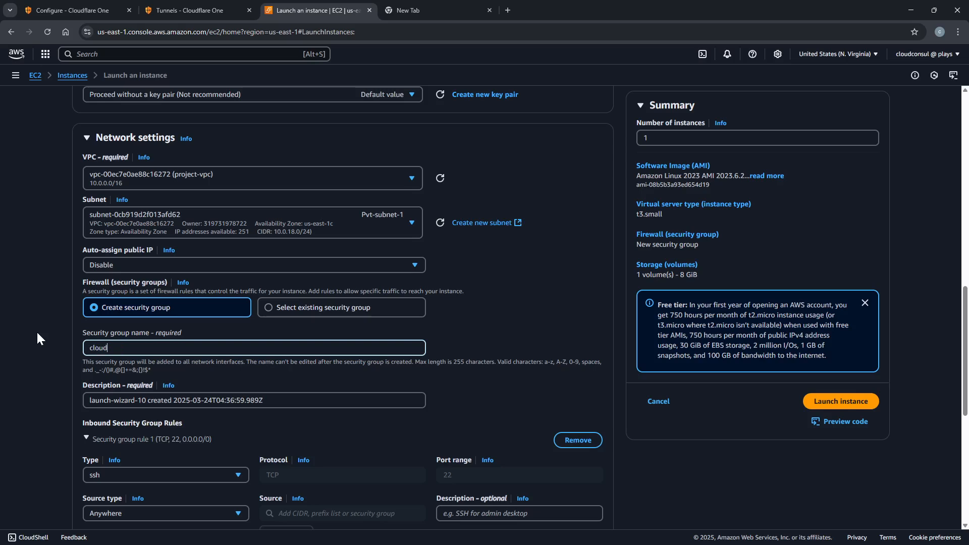
text(flare-vpn-sg)
scroll(140, 355, down, 2)
scroll(140, 355, down, 2)
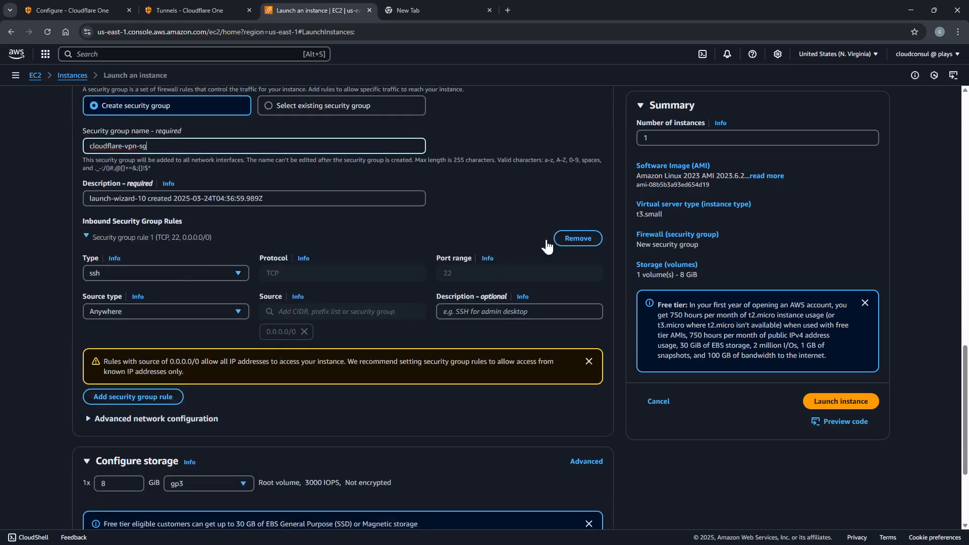
click(577, 239)
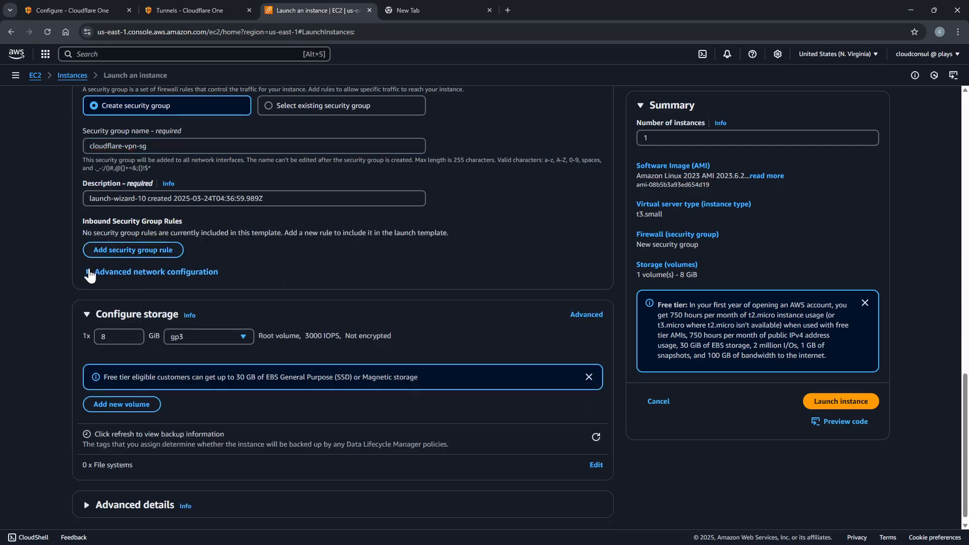
click(90, 275)
scroll(256, 323, down, 3)
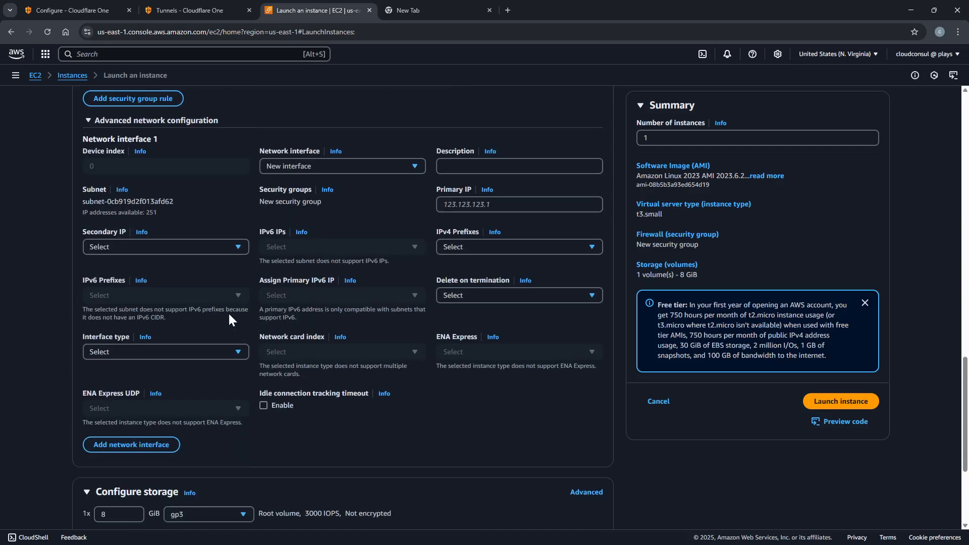
click(85, 120)
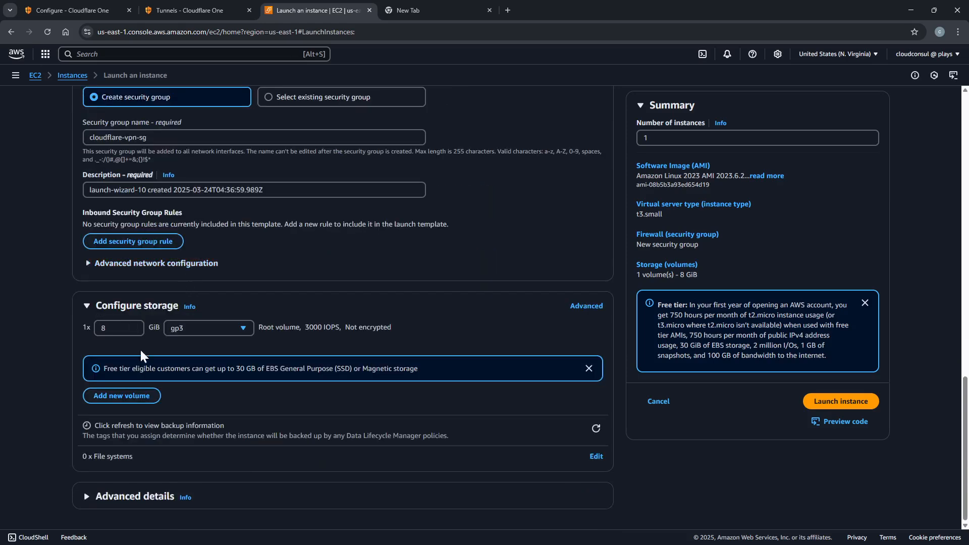
Set the root volume to 30 GiB and assign the IAM instance profile AmazonSSMRoleForInstancesQuickSetup
drag(113, 328, 65, 327)
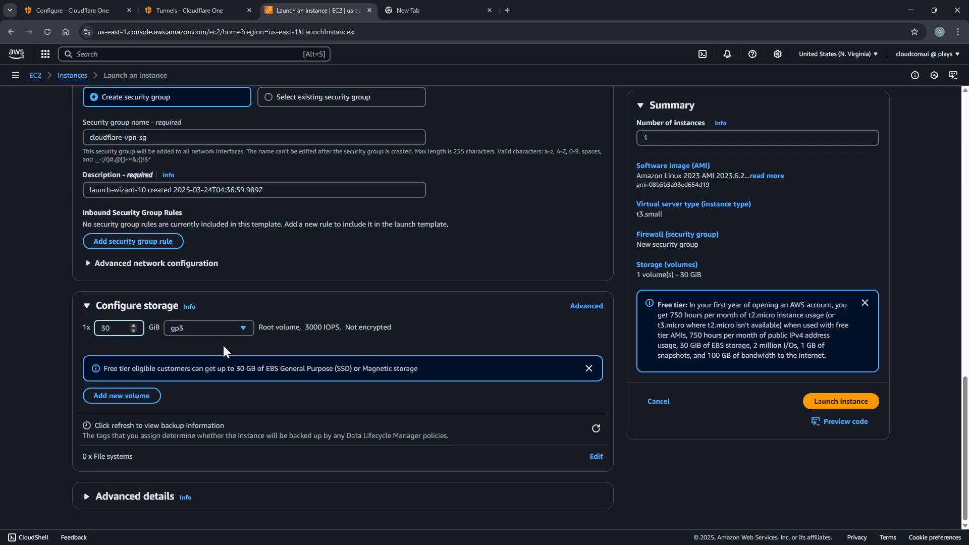
click(93, 500)
scroll(141, 458, down, 4)
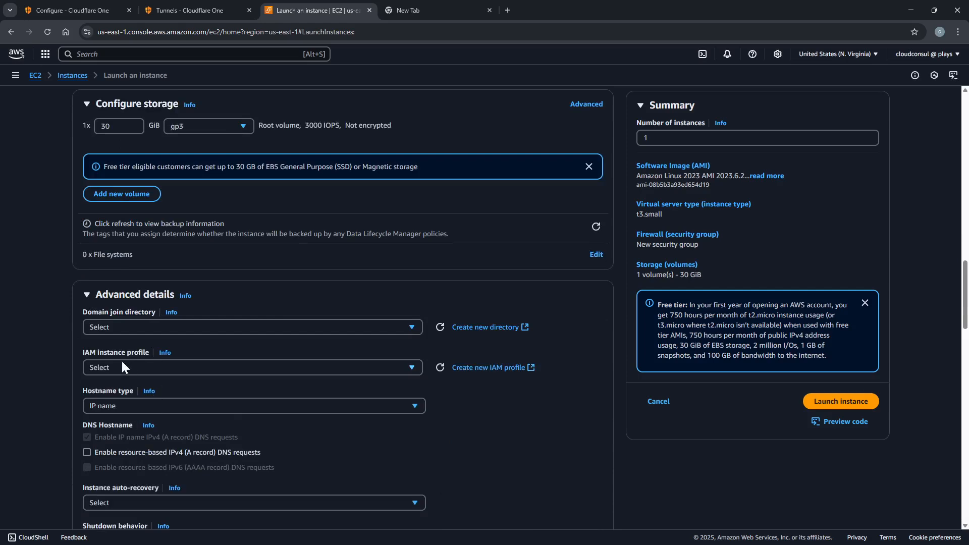
click(102, 367)
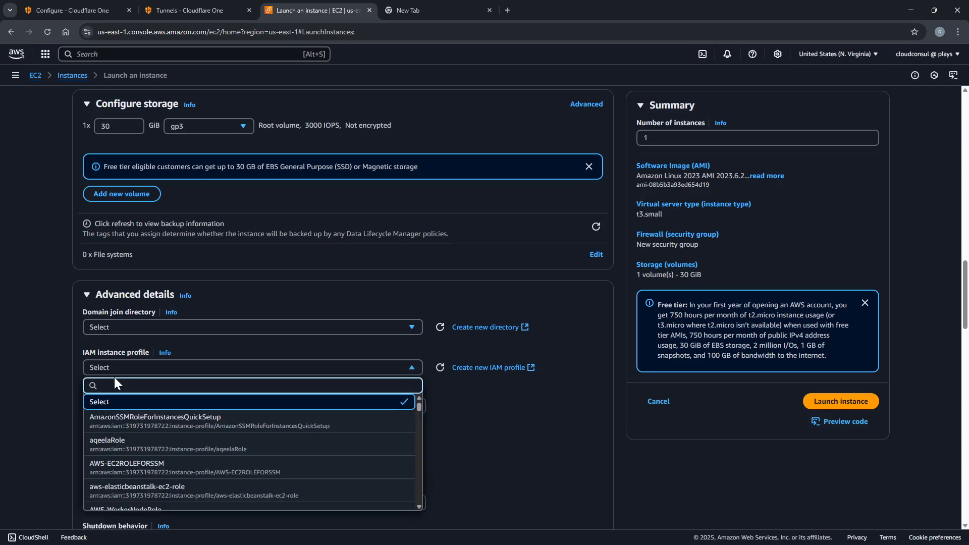
click(132, 422)
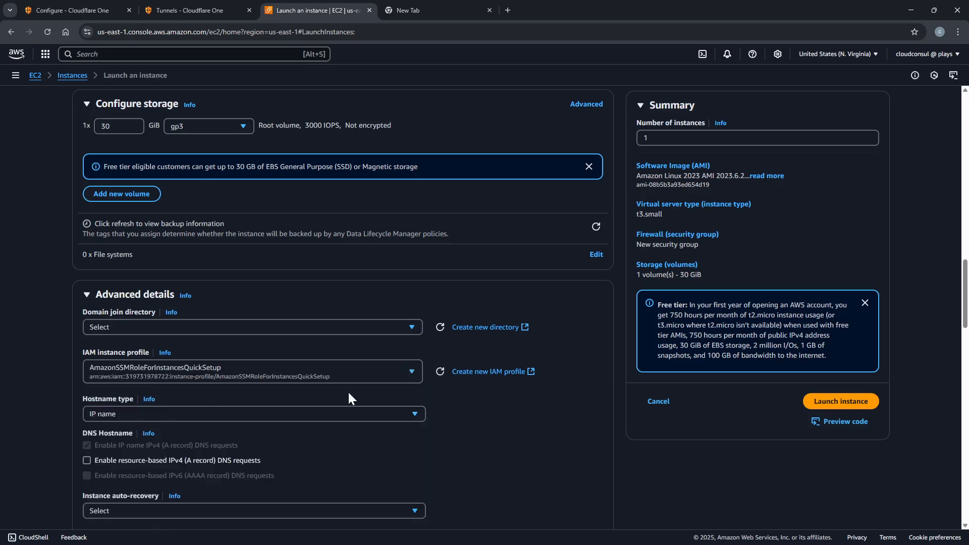
Review the remaining advanced details and launch the vpn-connector instance
scroll(559, 422, down, 2)
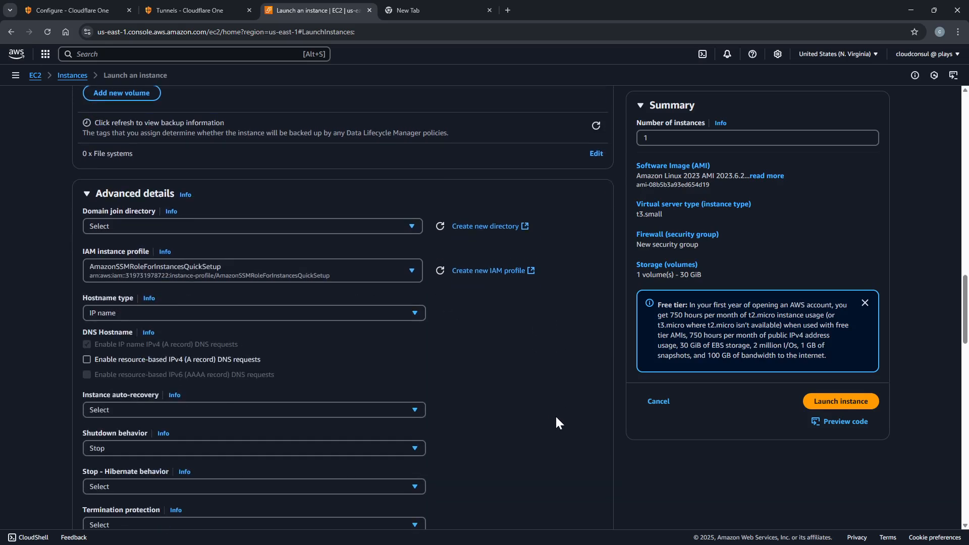
scroll(545, 378, down, 4)
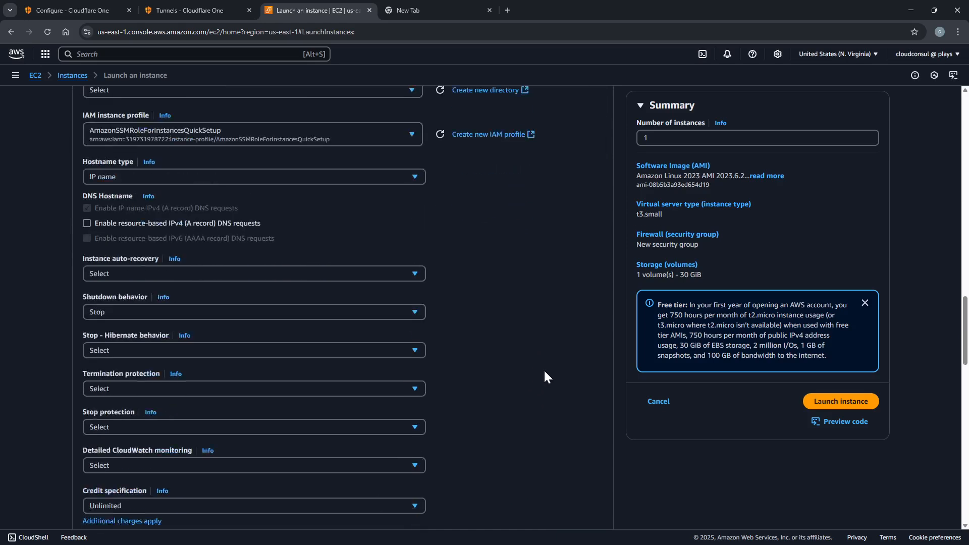
scroll(537, 374, up, 4)
scroll(527, 348, up, 15)
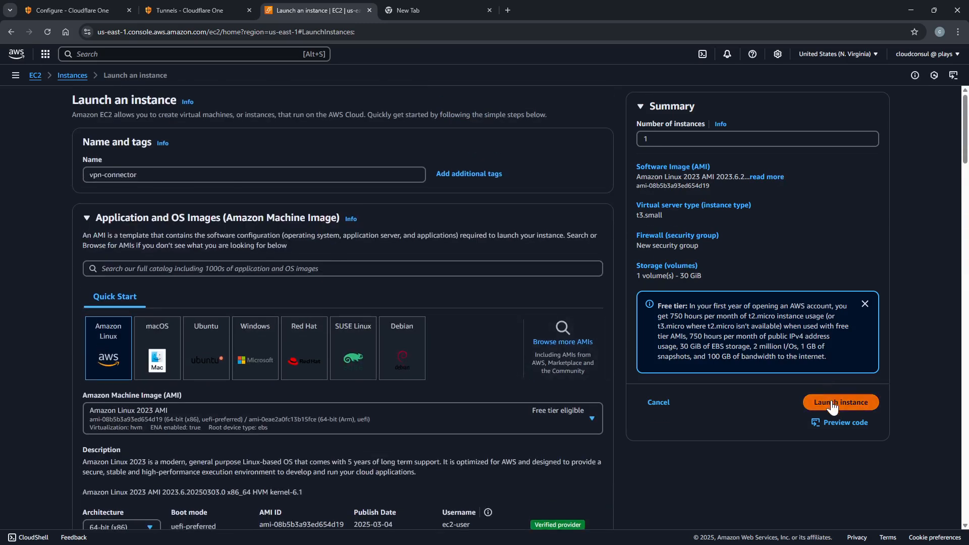
click(831, 403)
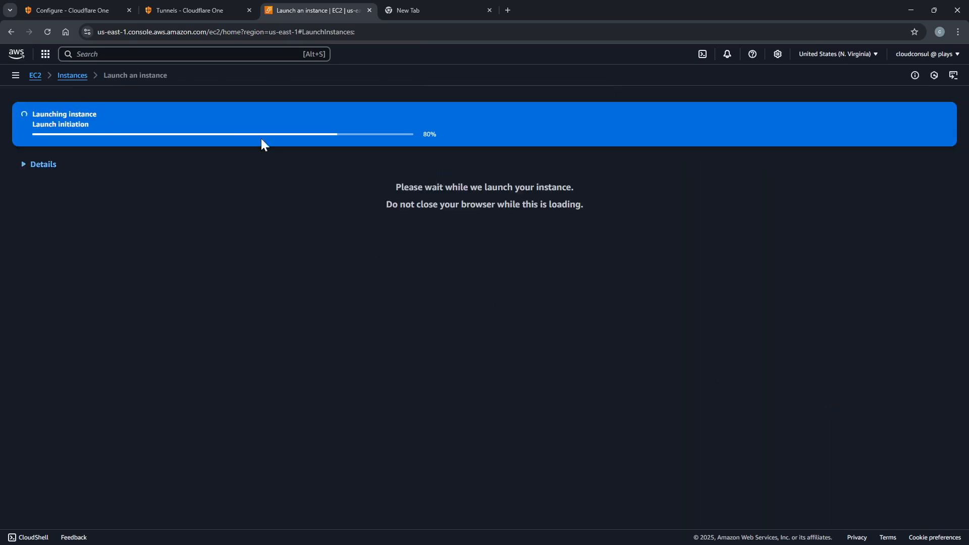
Open the EC2 instances list in a separate tab and begin launching another instance named web-server
middle_click(74, 77)
click(432, 8)
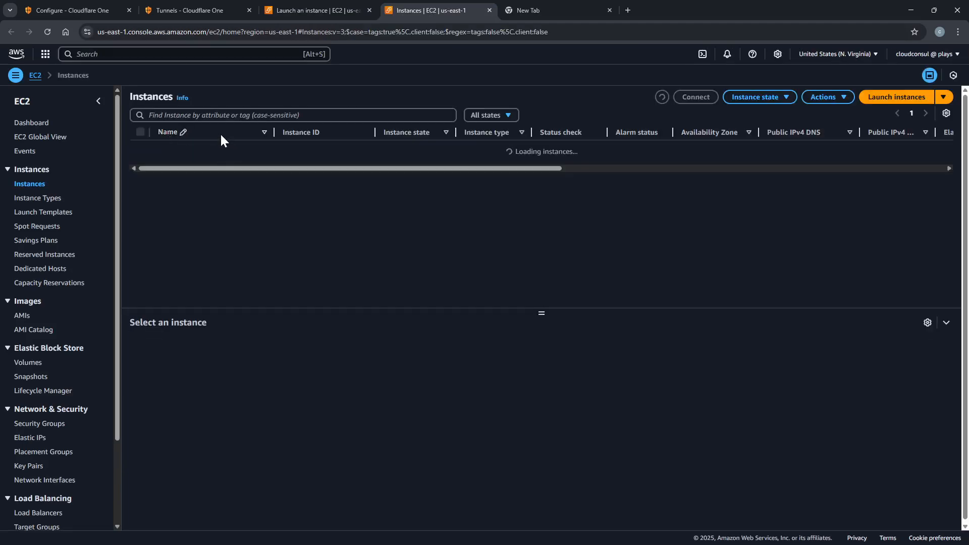
click(890, 101)
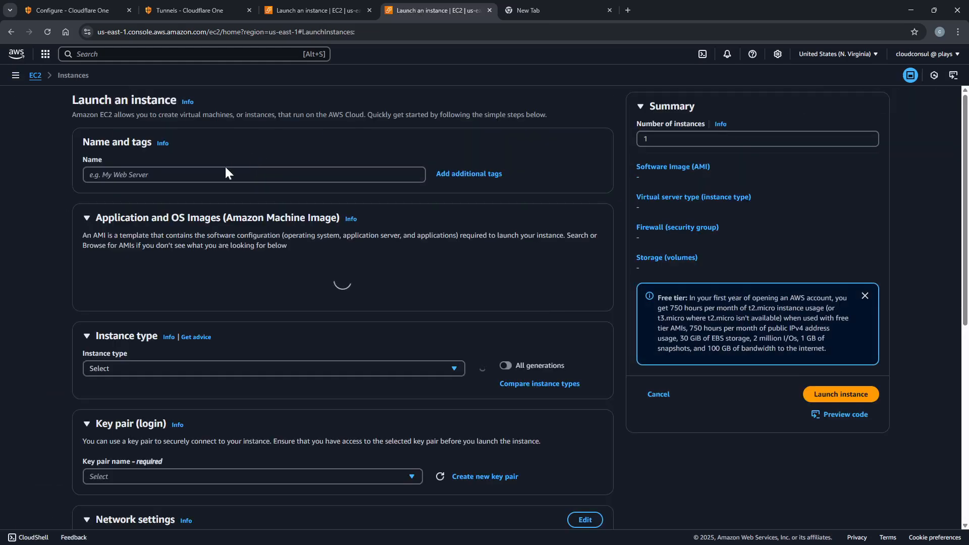
text(web)
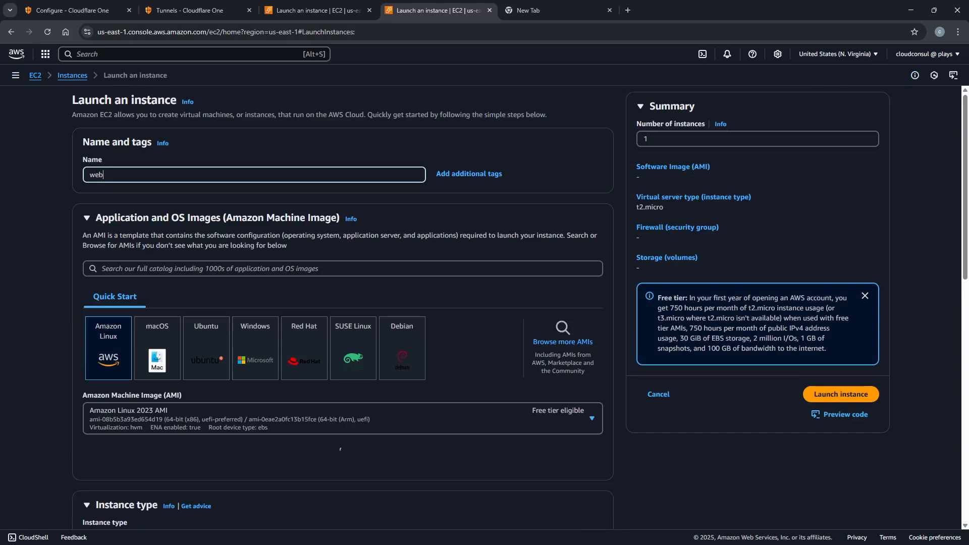
text(-server)
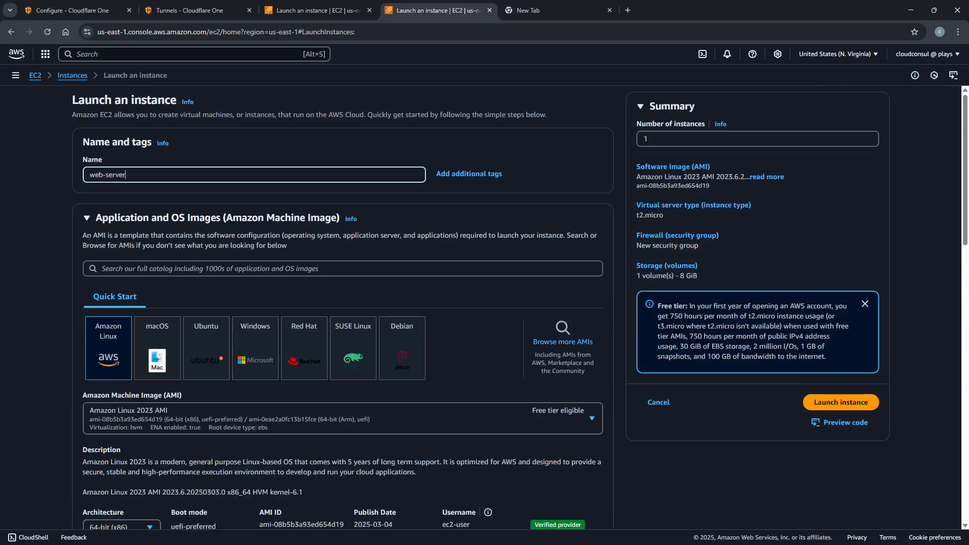
Keep the Amazon Linux 2023 AMI for web-server and choose t3.small as its instance type
scroll(306, 243, down, 2)
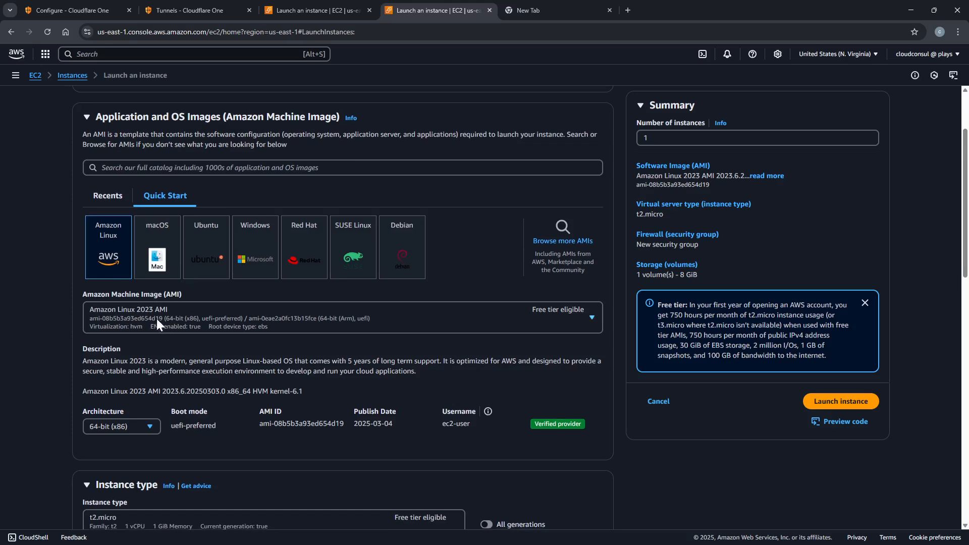
scroll(163, 327, down, 5)
click(128, 284)
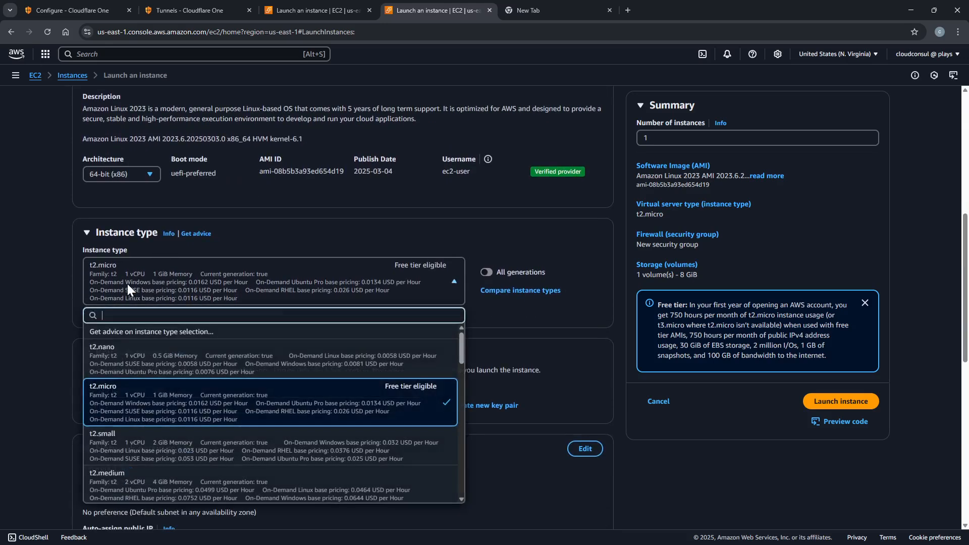
scroll(133, 391, down, 2)
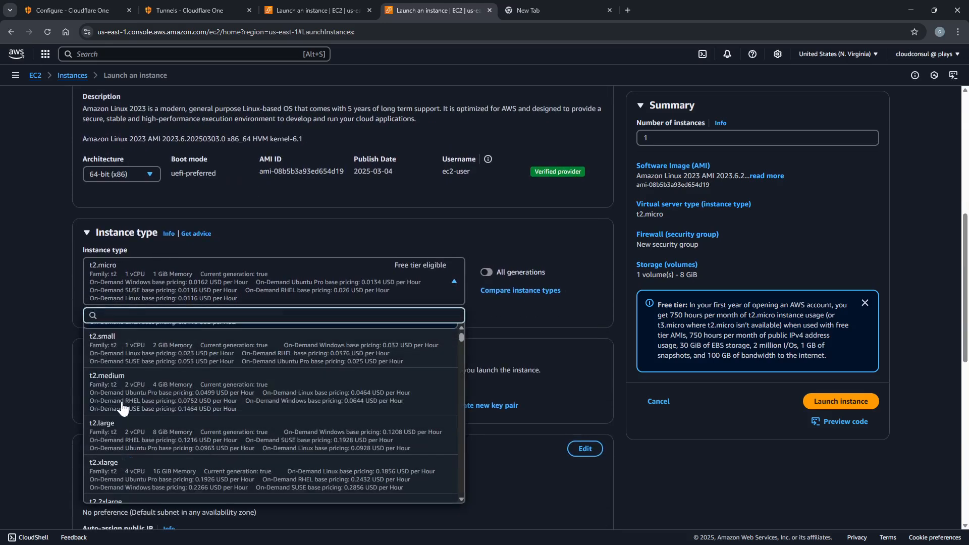
scroll(125, 427, down, 2)
scroll(121, 441, down, 2)
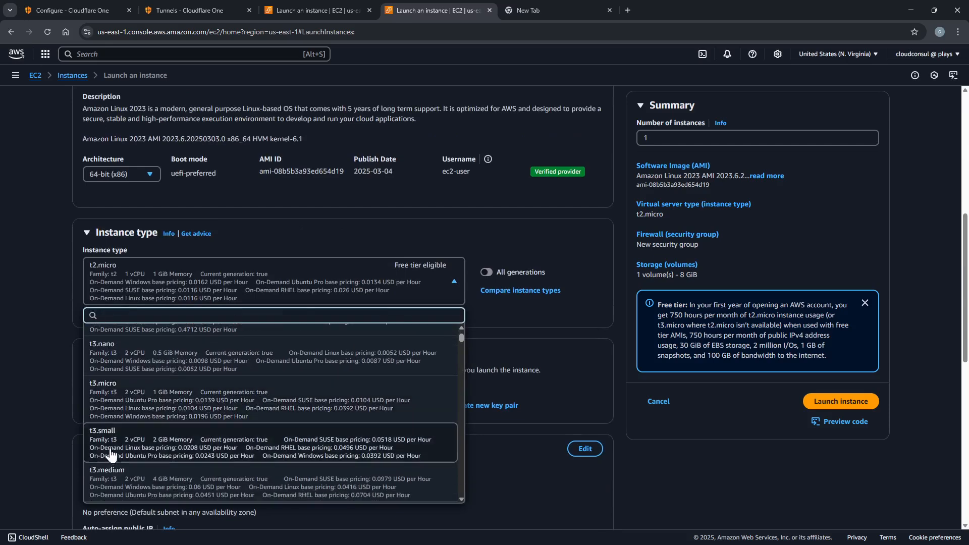
click(110, 448)
Set the web-server login option to proceed without a key pair
scroll(56, 349, down, 2)
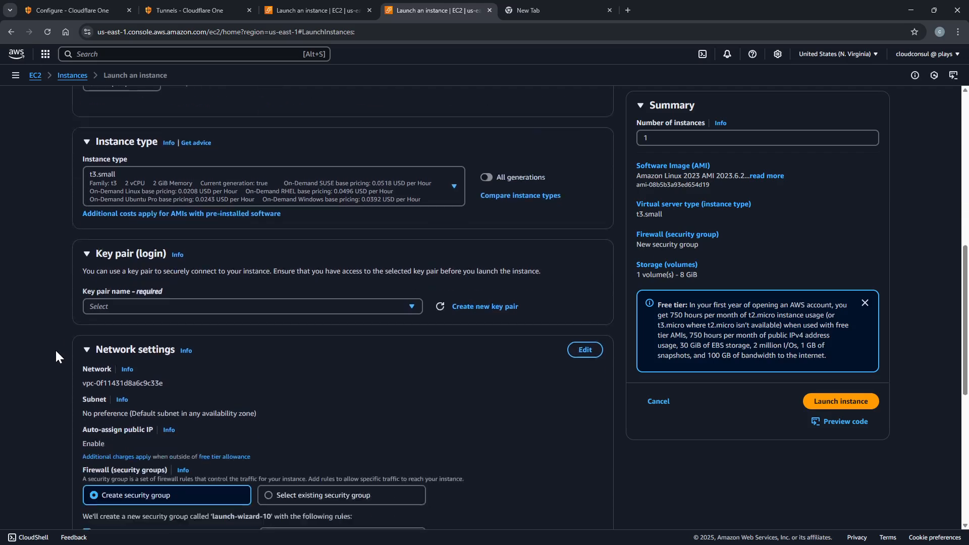
click(112, 301)
click(112, 327)
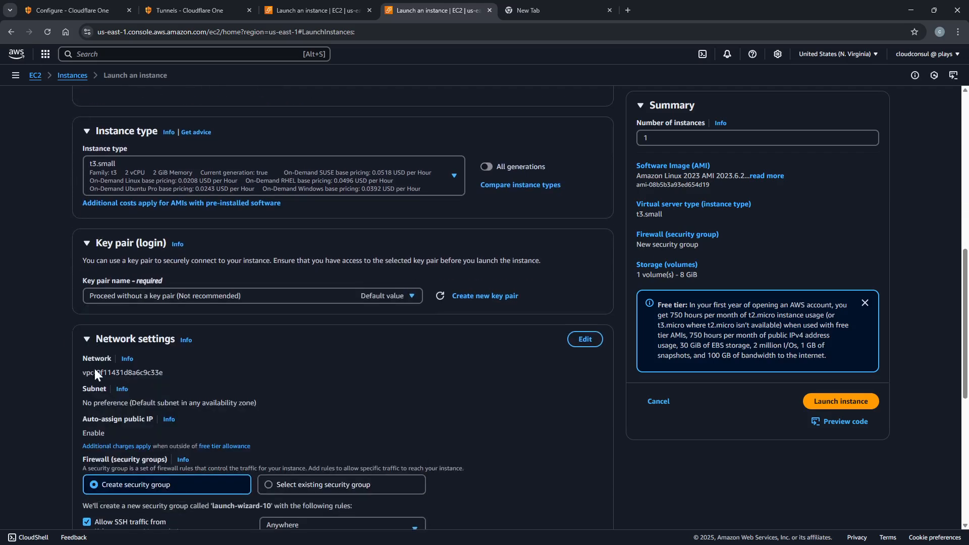
Place web-server in project-vpc on the subnet Pvt-subnet-2 with auto-assign public IP disabled
scroll(401, 183, down, 3)
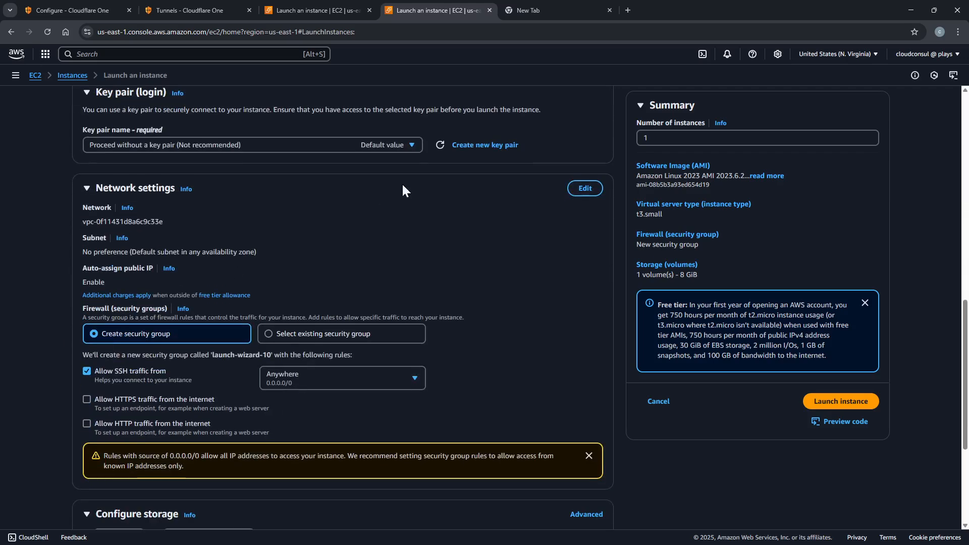
click(584, 188)
click(177, 230)
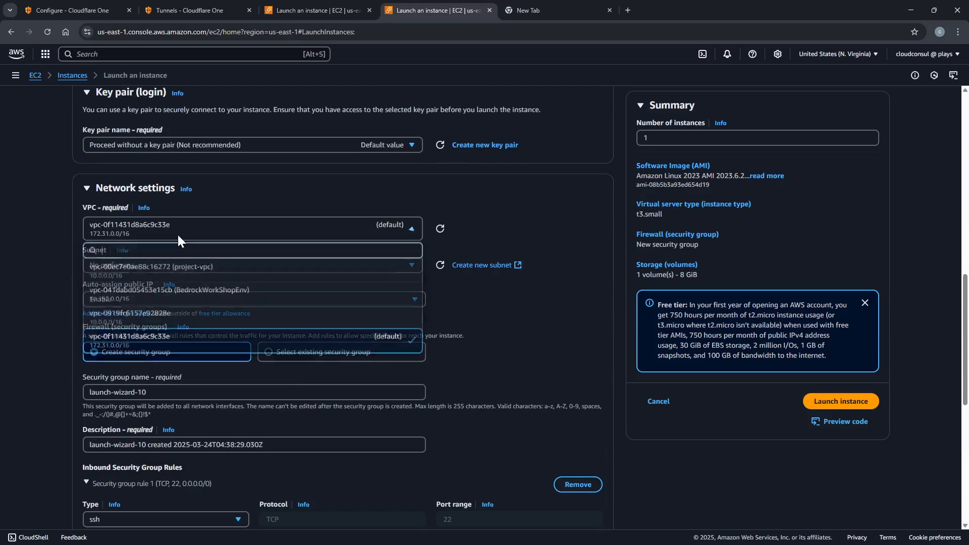
click(141, 275)
click(127, 316)
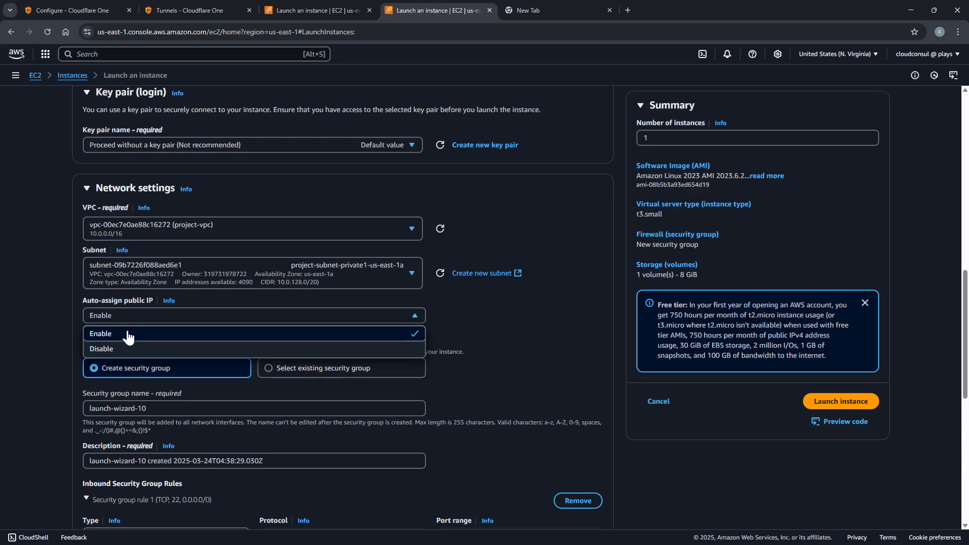
click(126, 335)
click(119, 311)
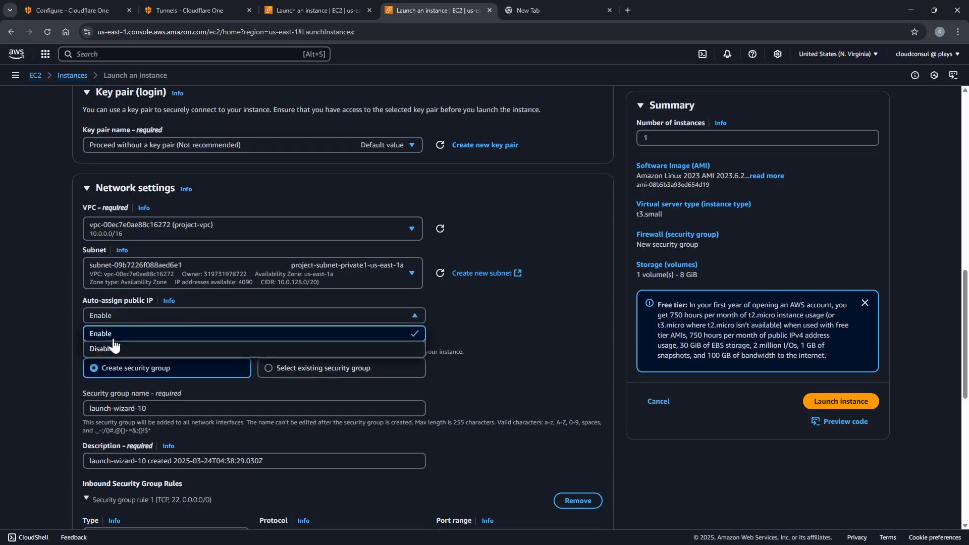
click(116, 348)
click(135, 266)
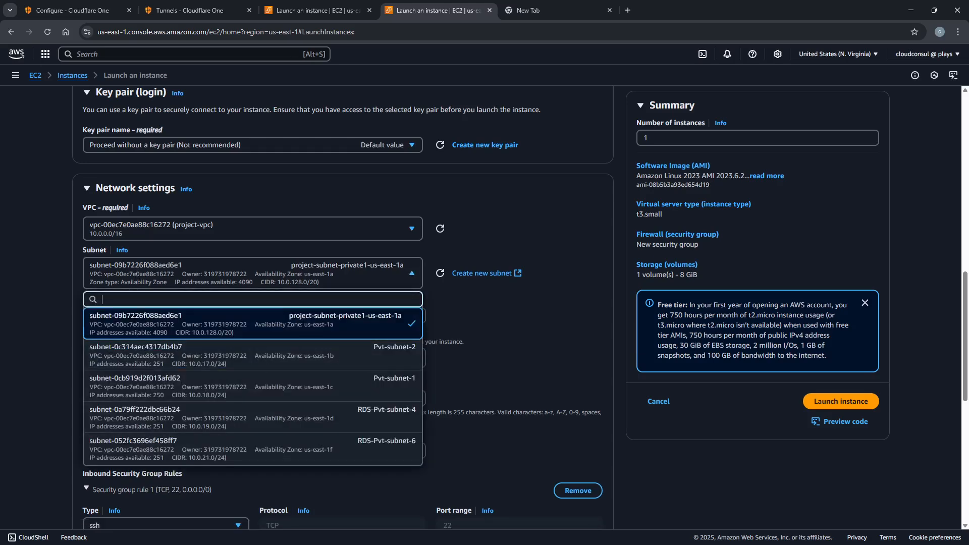
click(270, 355)
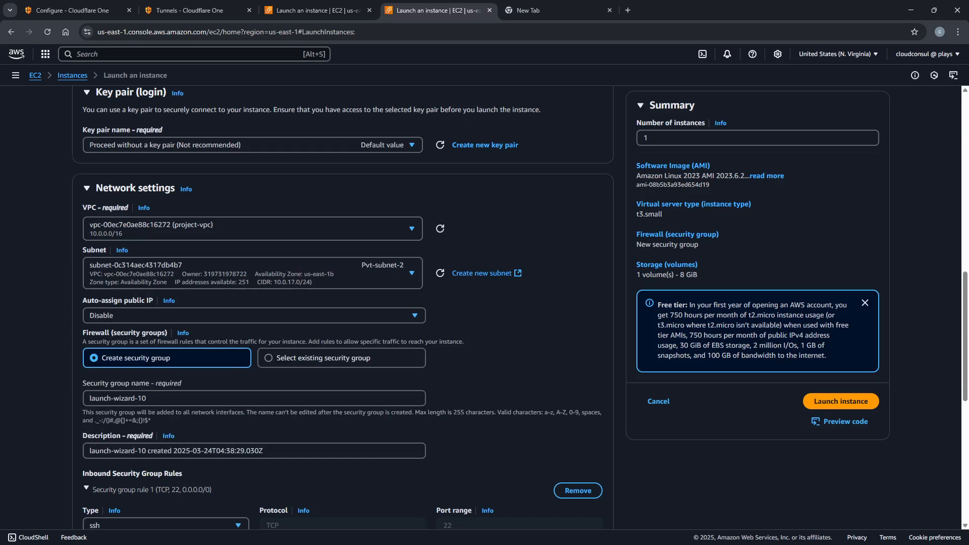
Name the new security group for web-server webserver-sg
scroll(343, 303, down, 2)
drag(157, 298, 72, 285)
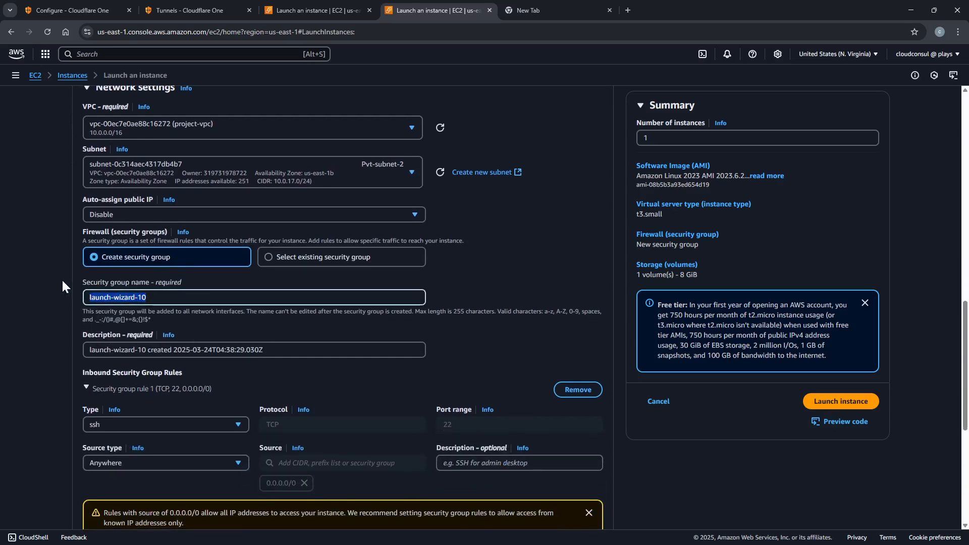
text(webseev)
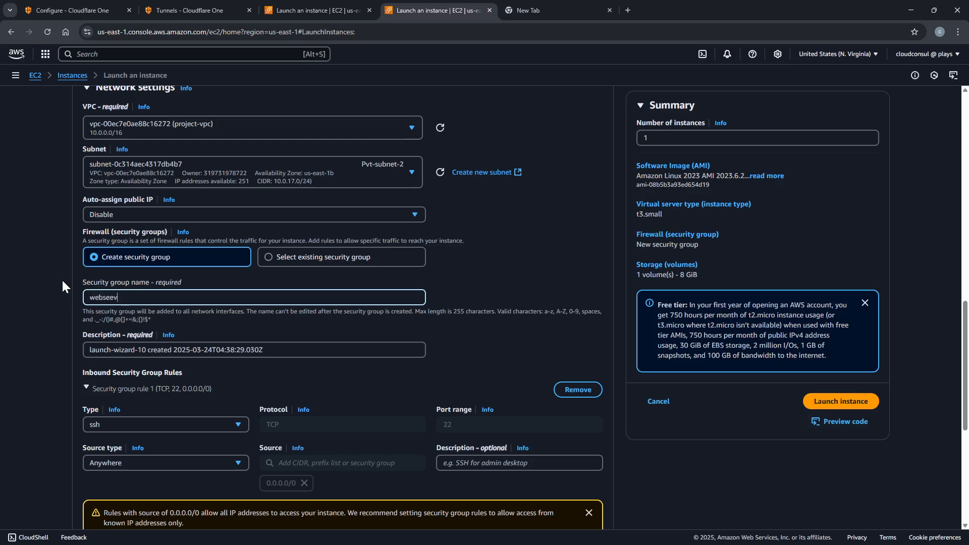
text(e)
text(ver-sg)
Change the type of the first inbound security group rule from SSH to HTTP
scroll(62, 278, down, 2)
click(210, 323)
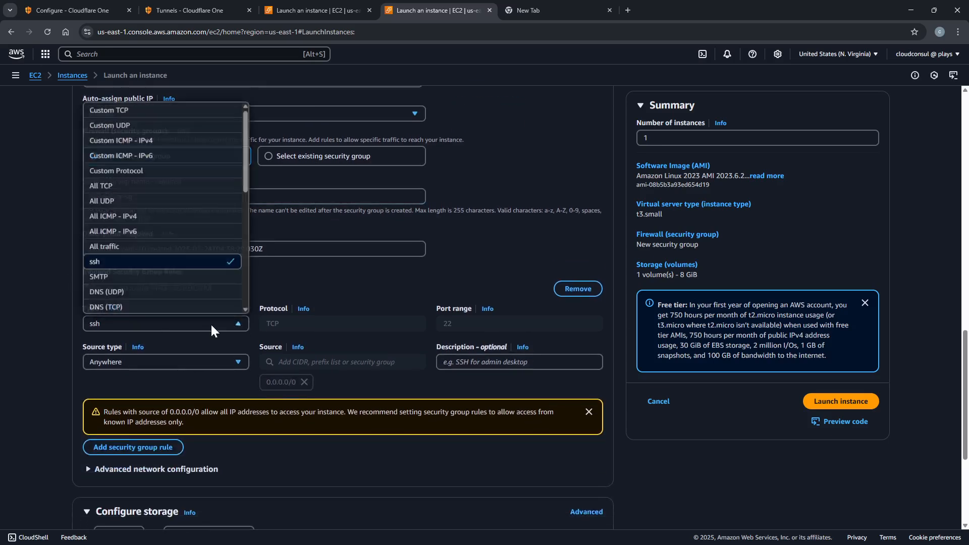
key(h)
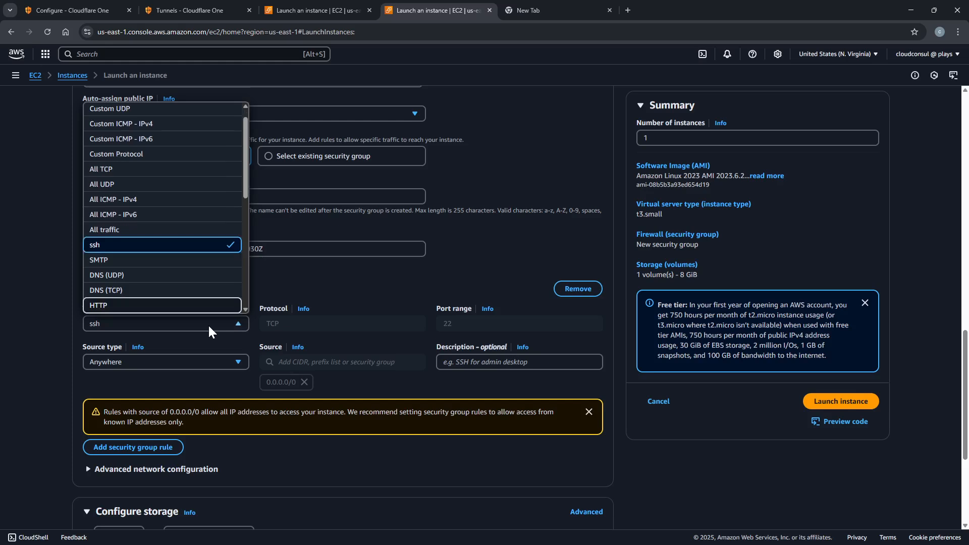
click(130, 307)
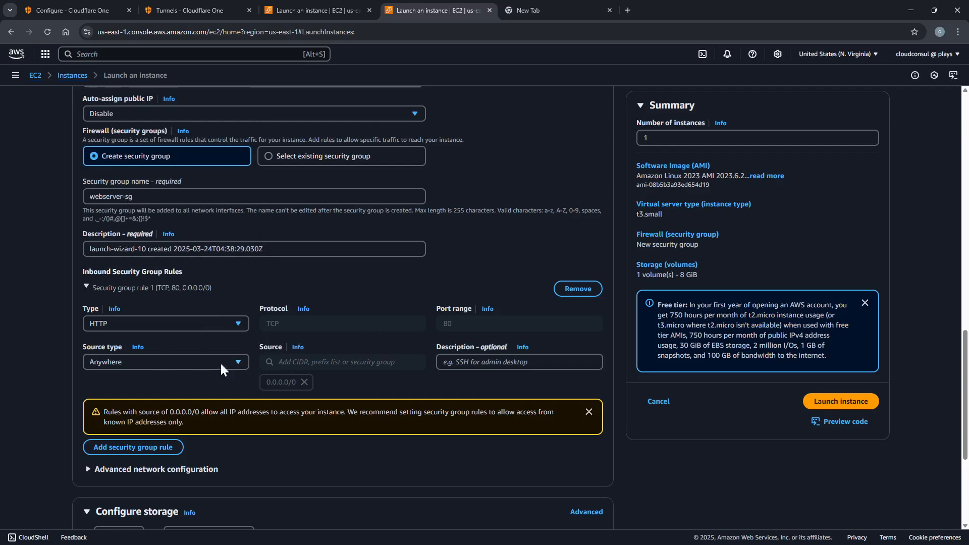
scroll(220, 367, down, 2)
click(225, 261)
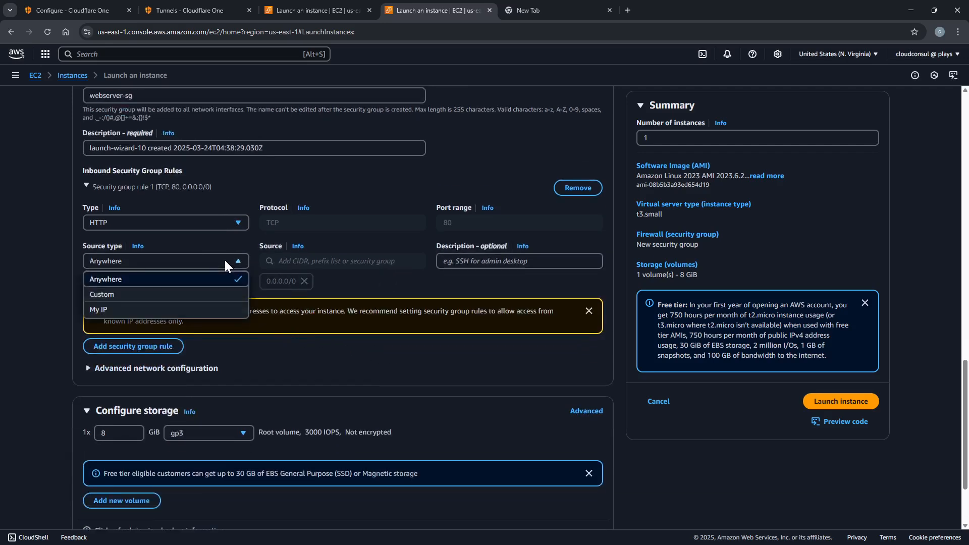
click(389, 277)
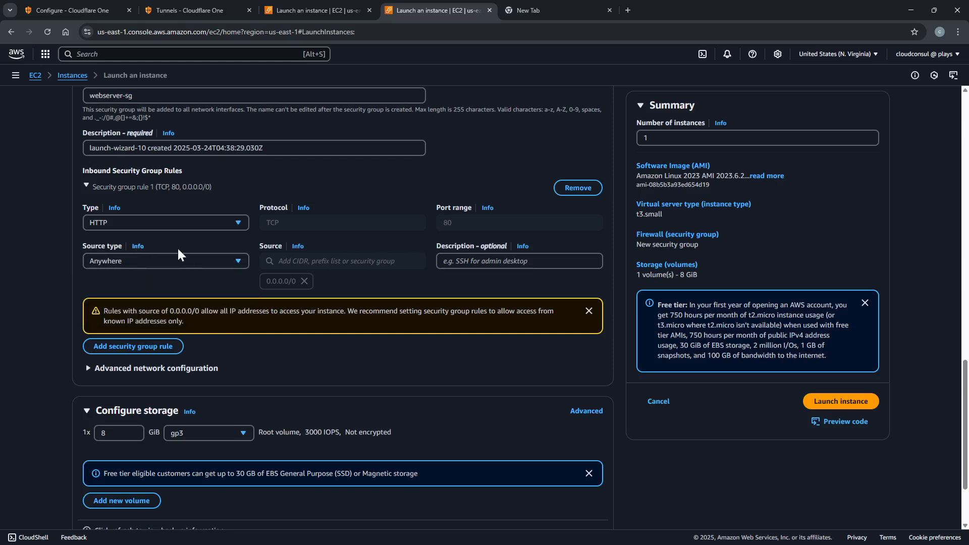
scroll(320, 298, down, 2)
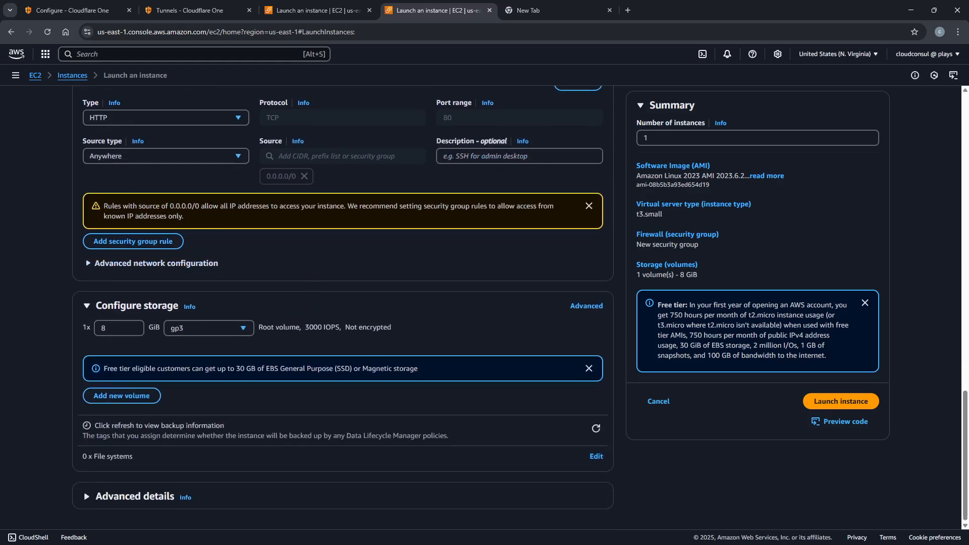
scroll(350, 441, up, 2)
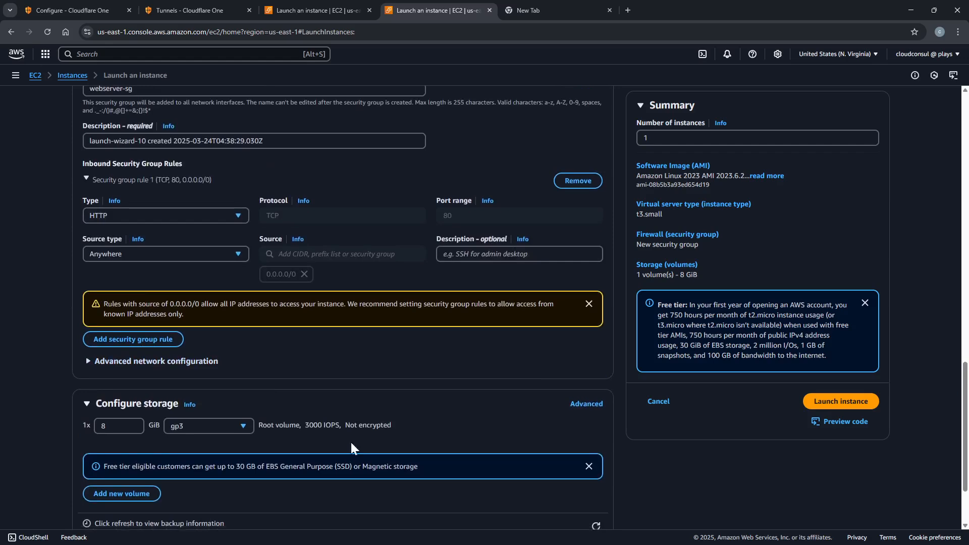
Assign the IAM instance profile AmazonSSMRoleForInstancesQuickSetup to web-server and launch the instance
scroll(350, 440, down, 2)
click(133, 497)
scroll(156, 444, down, 5)
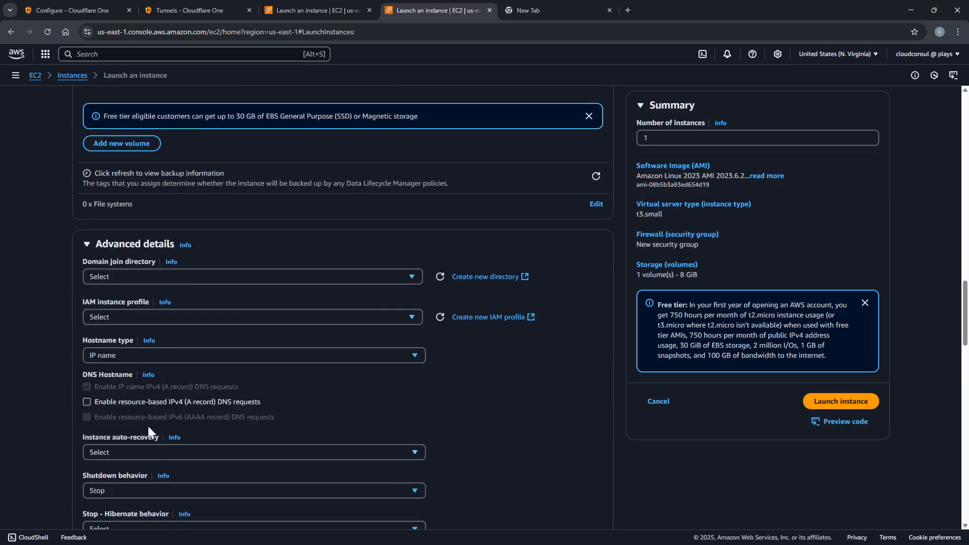
click(107, 317)
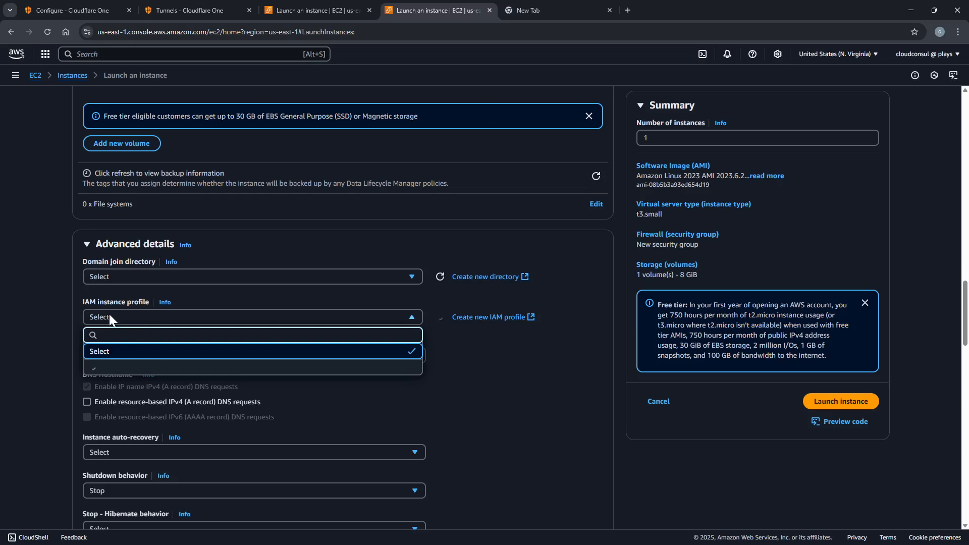
click(121, 371)
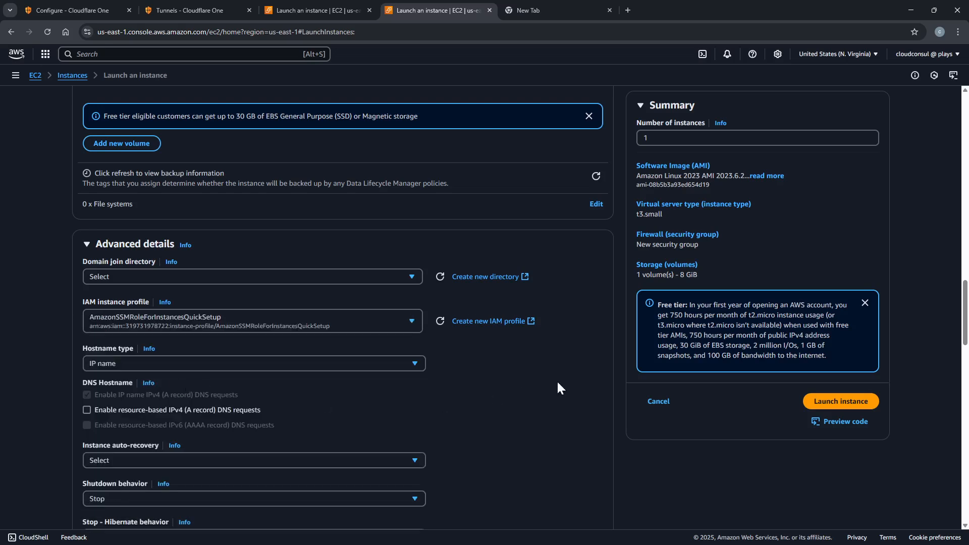
scroll(556, 380, down, 3)
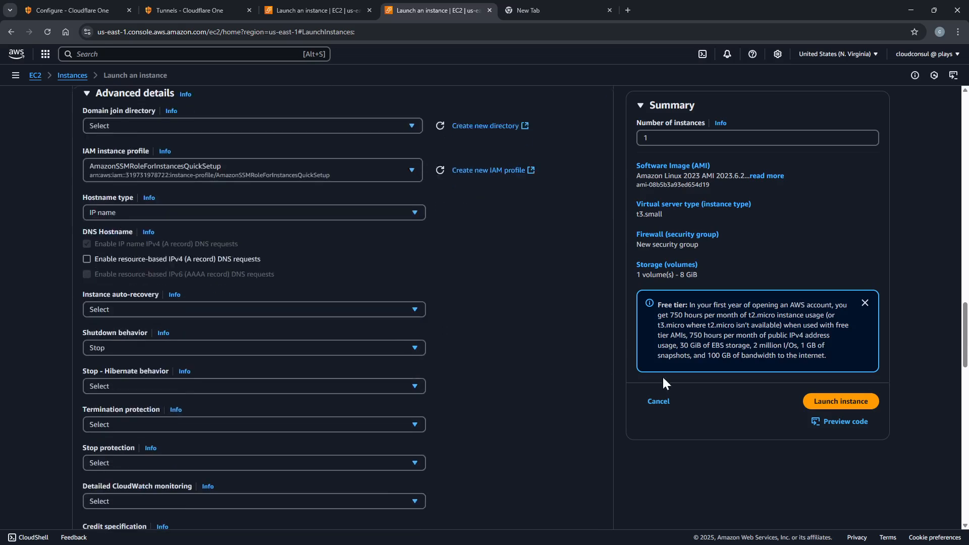
click(849, 404)
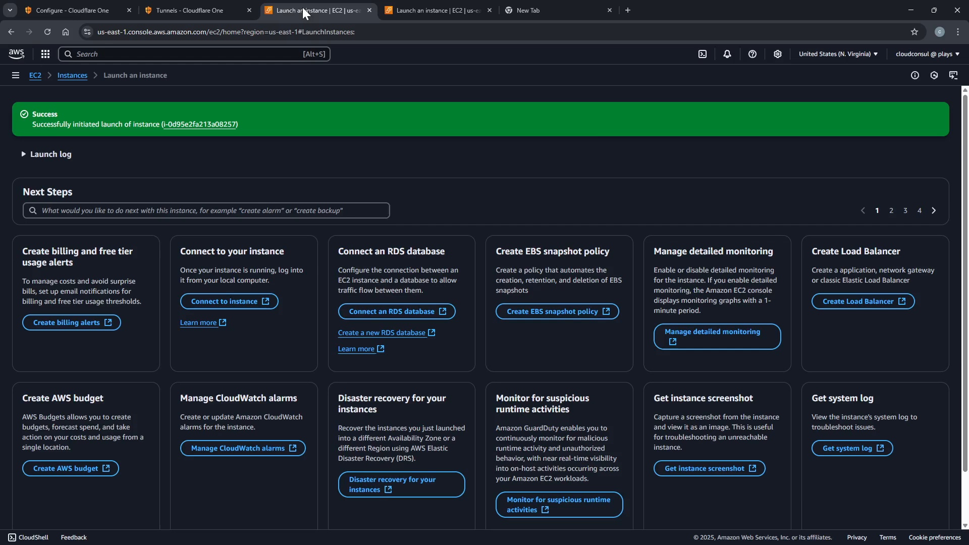
Connect to the launched vpn-connector instance through a Session Manager session
click(199, 125)
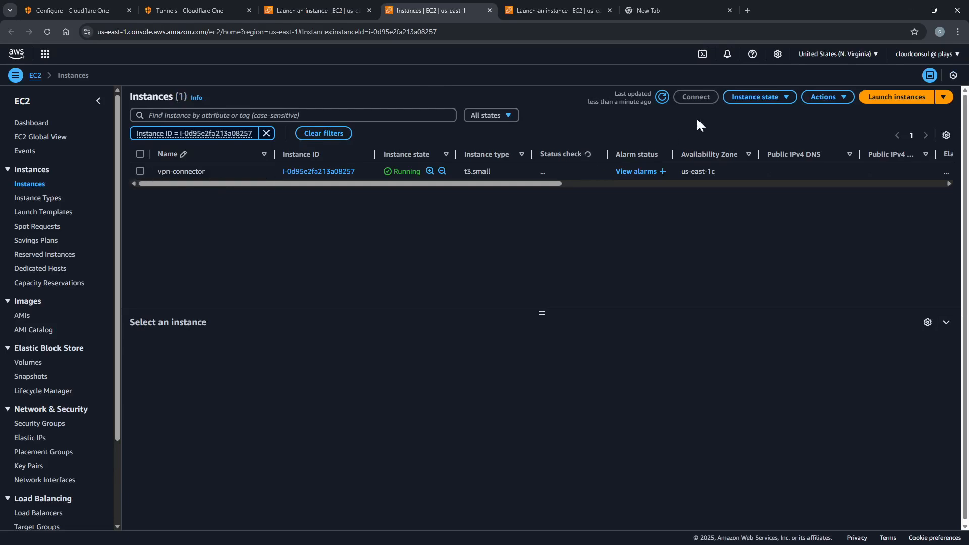
click(695, 96)
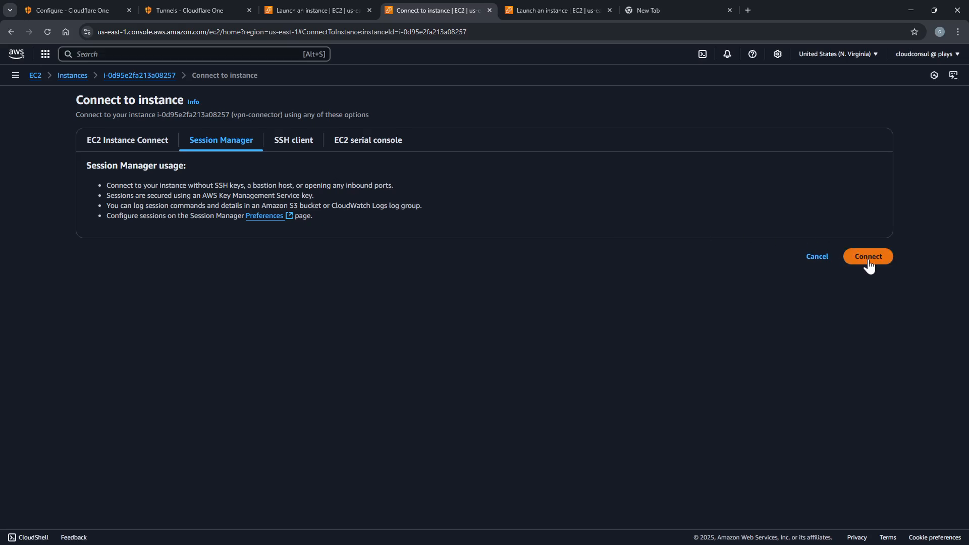
click(865, 258)
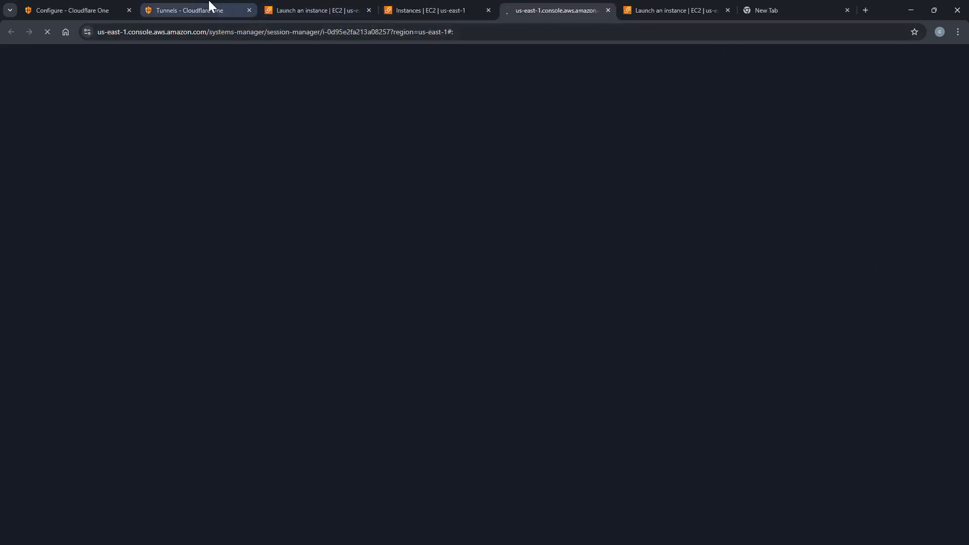
Switch to the Cloudflare tunnel configuration and set the connector environment to Red Hat with 64-bit architecture
click(177, 9)
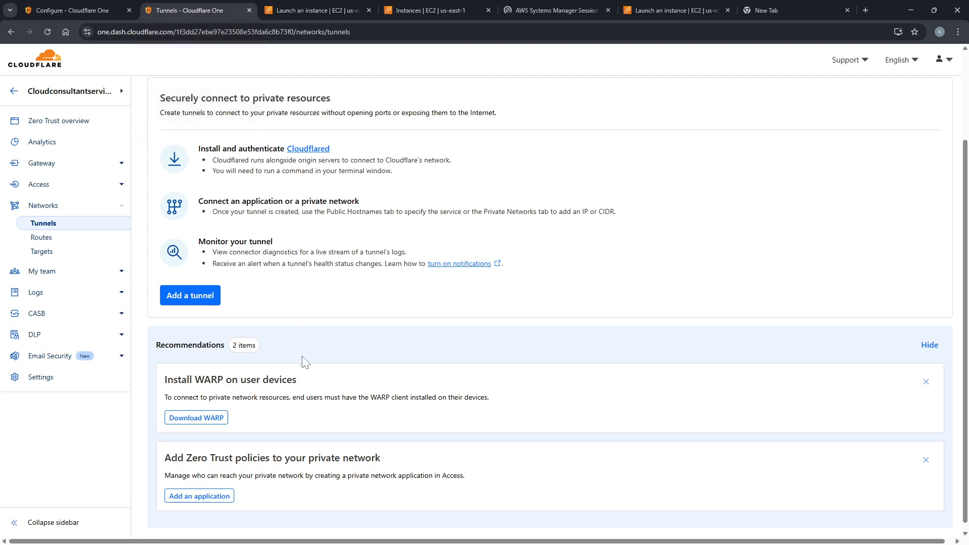
scroll(295, 343, up, 3)
scroll(231, 309, down, 3)
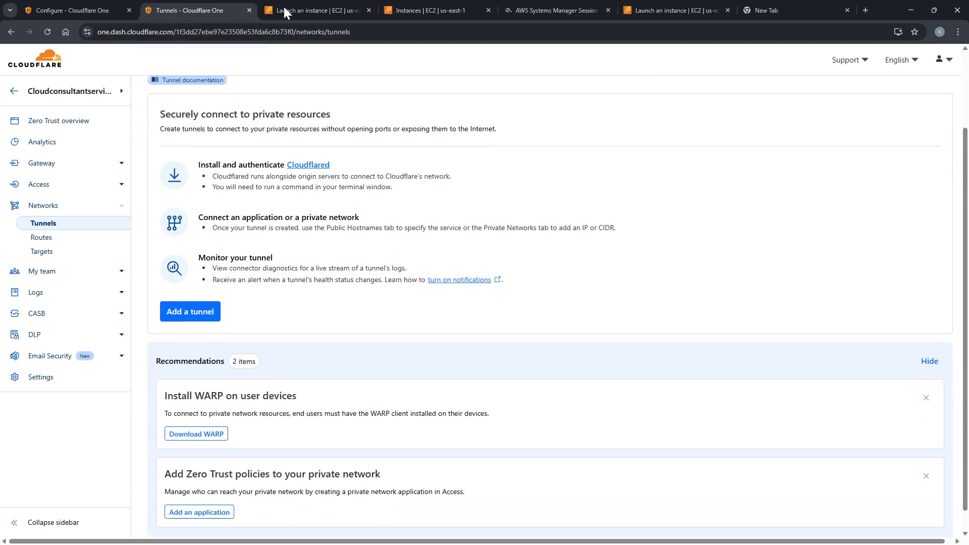
click(307, 8)
click(97, 7)
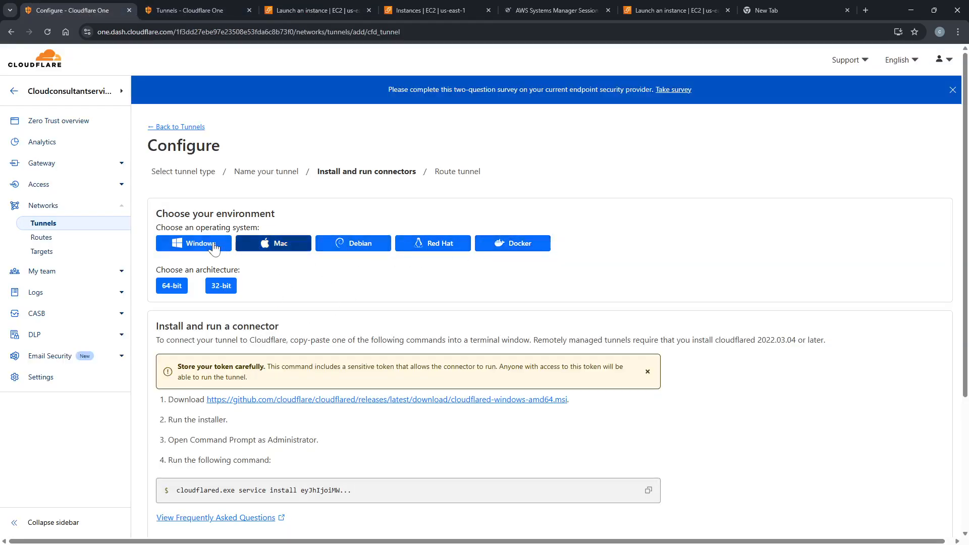
click(442, 247)
scroll(418, 293, down, 2)
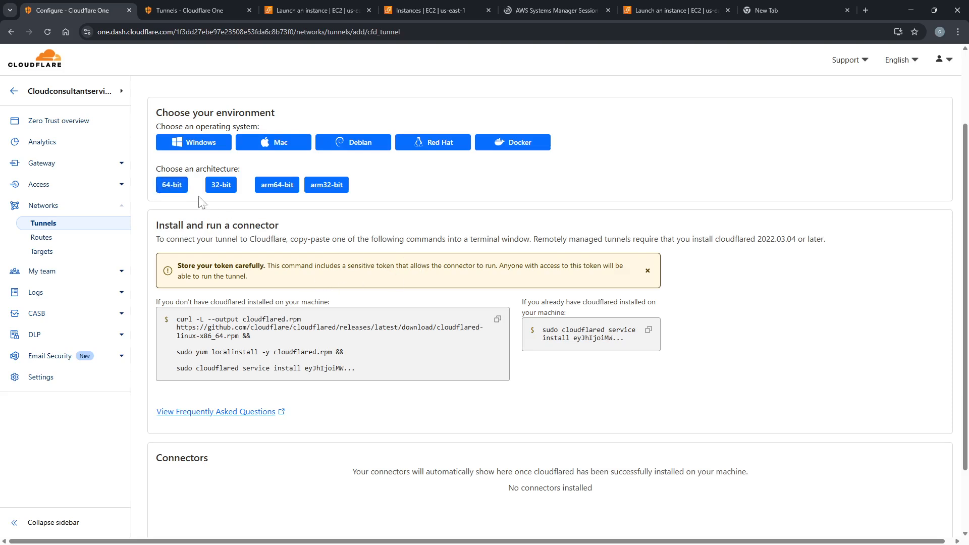
click(173, 186)
scroll(499, 303, down, 1)
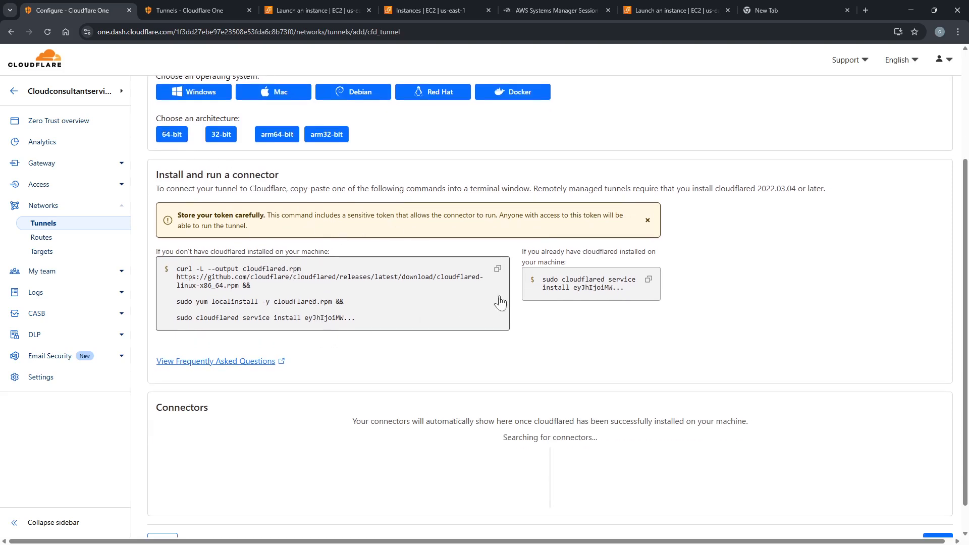
Copy the connector install command for a machine that does not have cloudflared installed
click(498, 269)
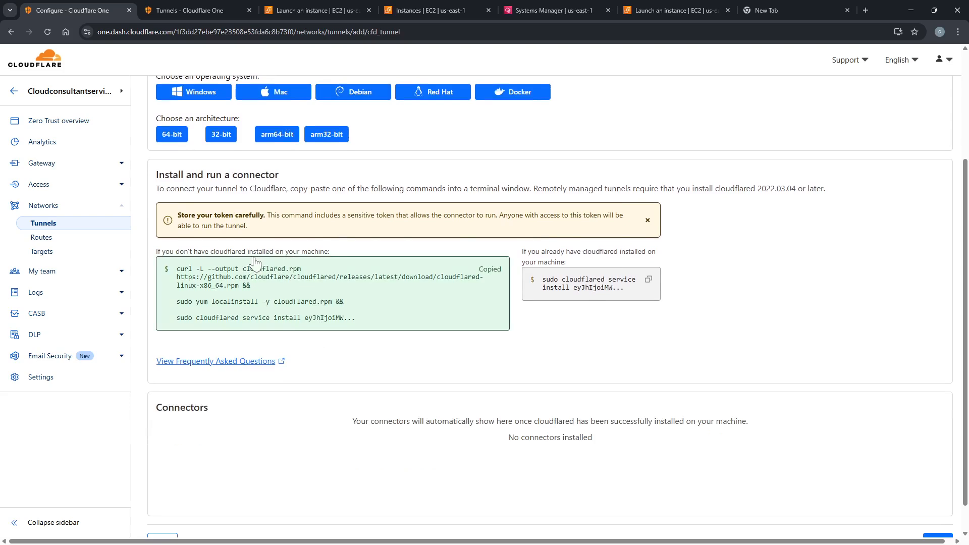
click(511, 96)
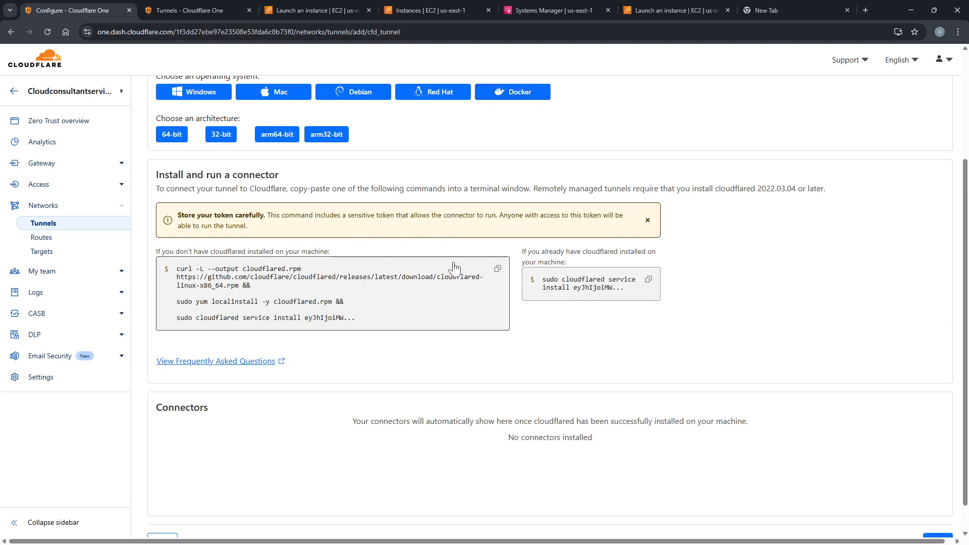
click(497, 268)
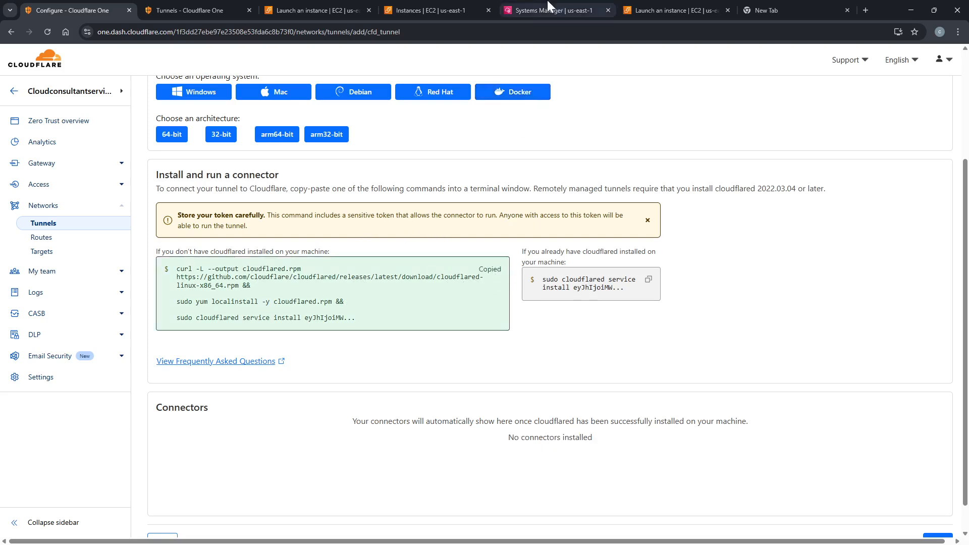
Switch to the vpn-connector Session Manager terminal and become root with sudo su -
click(537, 10)
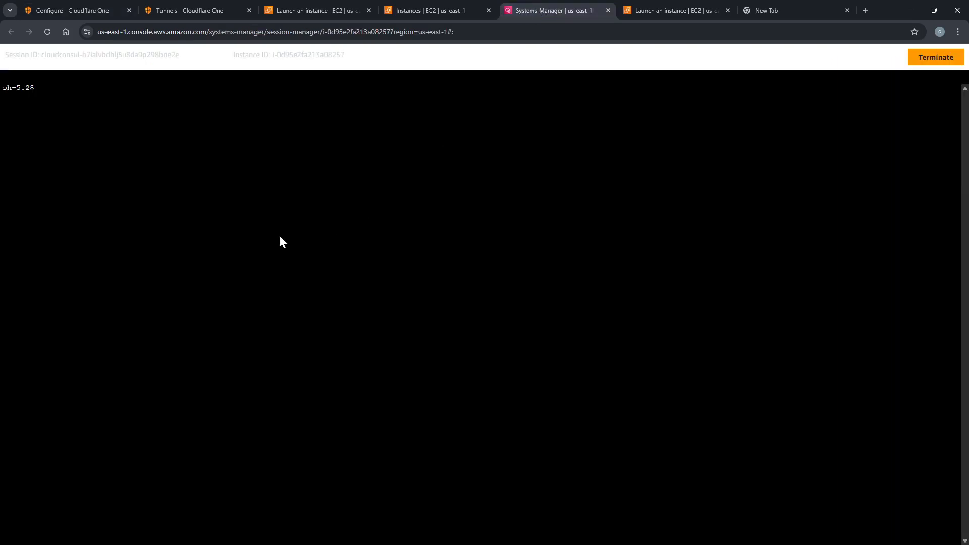
key(Return)
key(Return)
key(Return)
key(Return)
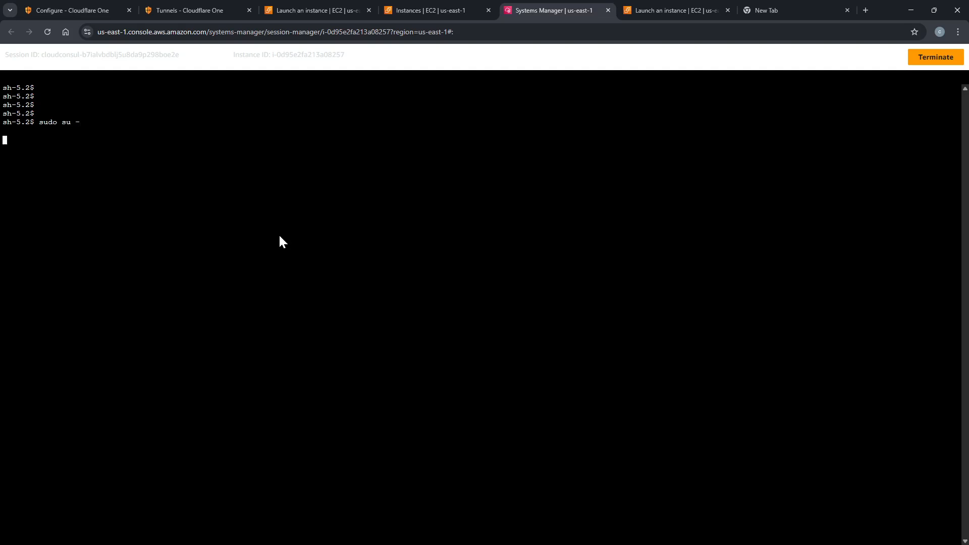
key(Return)
key(Return)
key(Return)
Paste and run the copied cloudflared download, yum localinstall and service install commands, including the tunnel token, as root
right_click(275, 231)
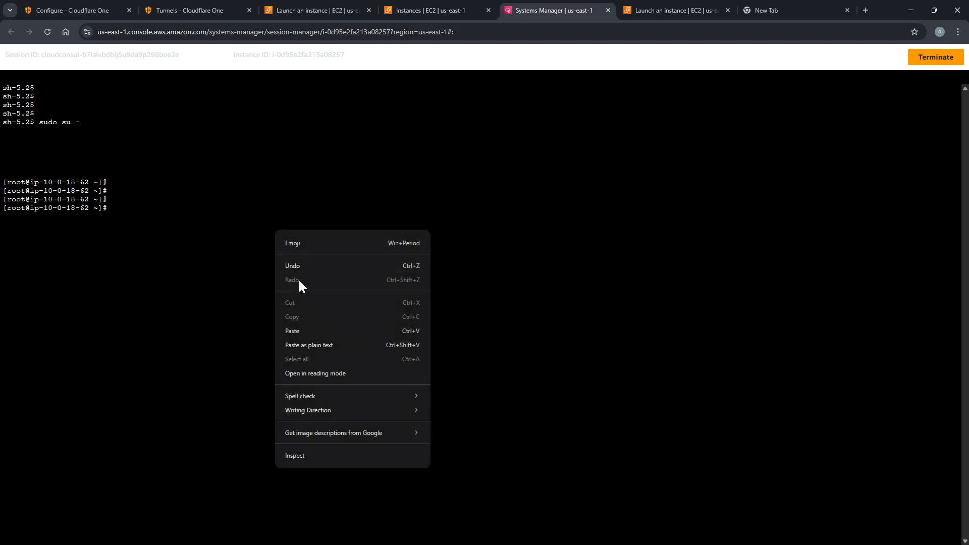
click(293, 332)
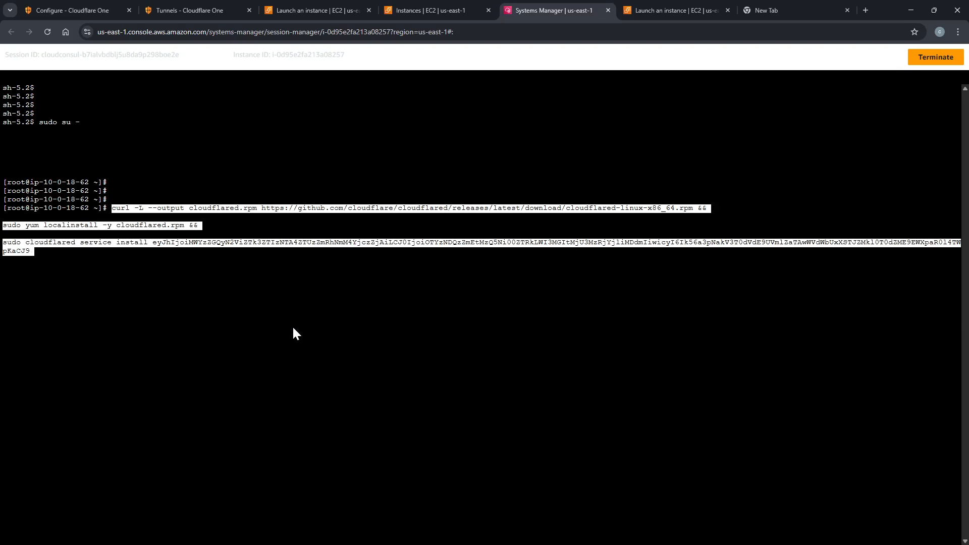
drag(212, 201, 681, 209)
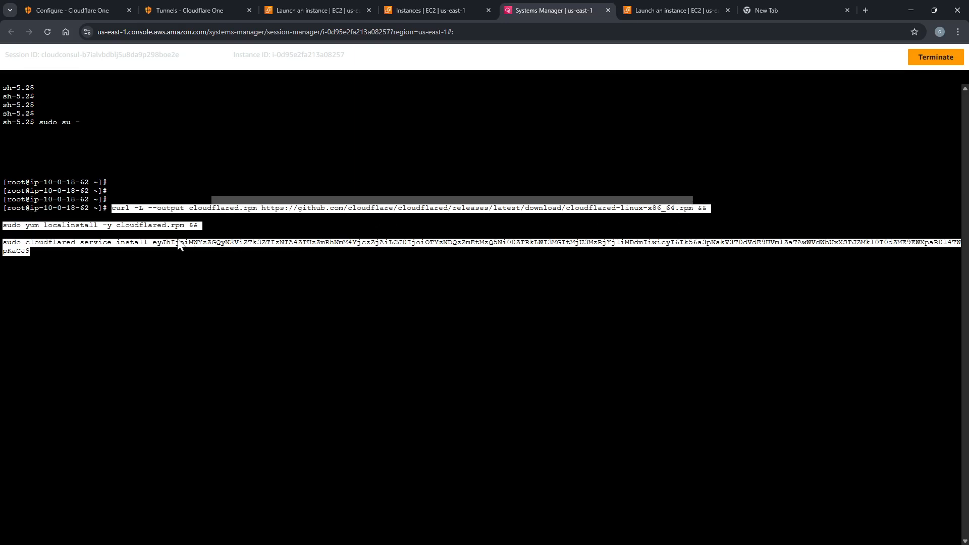
drag(57, 226, 183, 226)
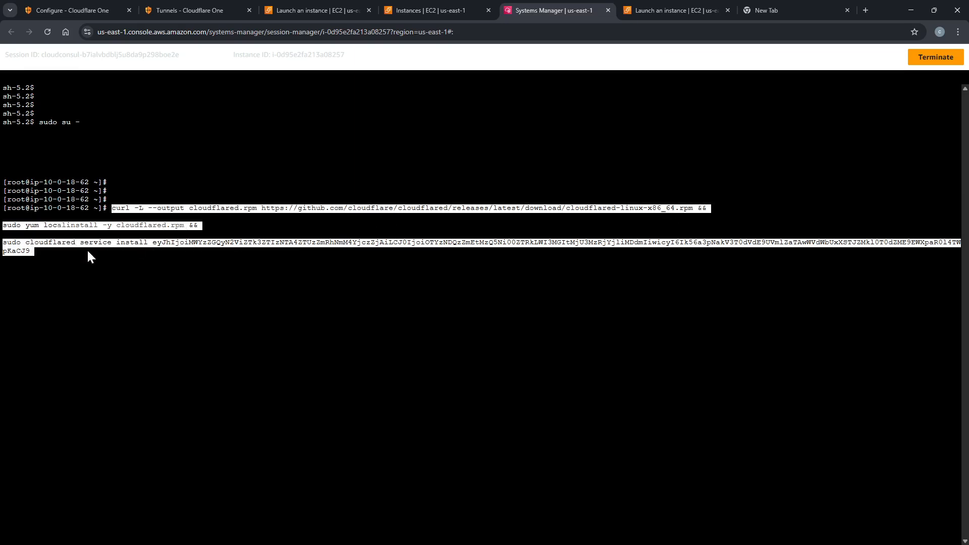
click(38, 250)
drag(149, 242, 186, 248)
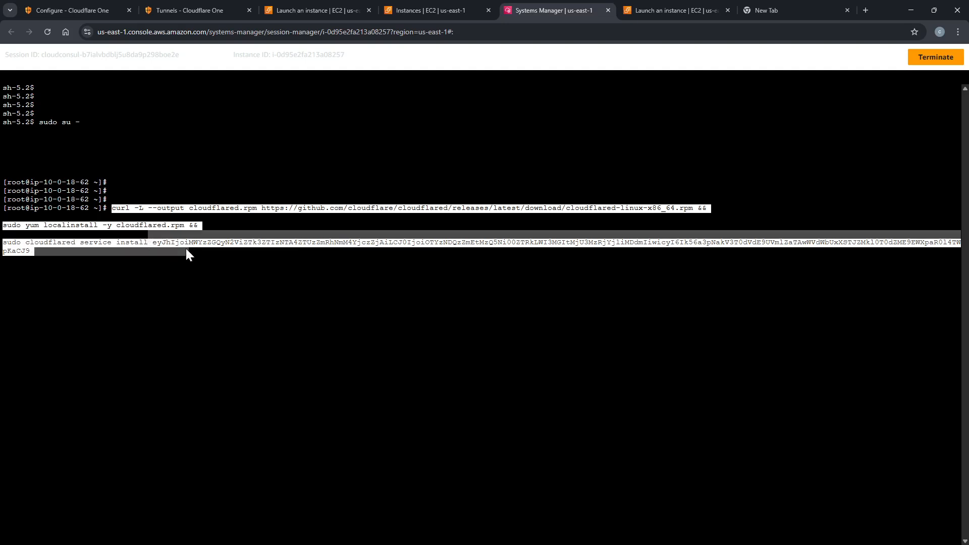
click(136, 268)
key(Return)
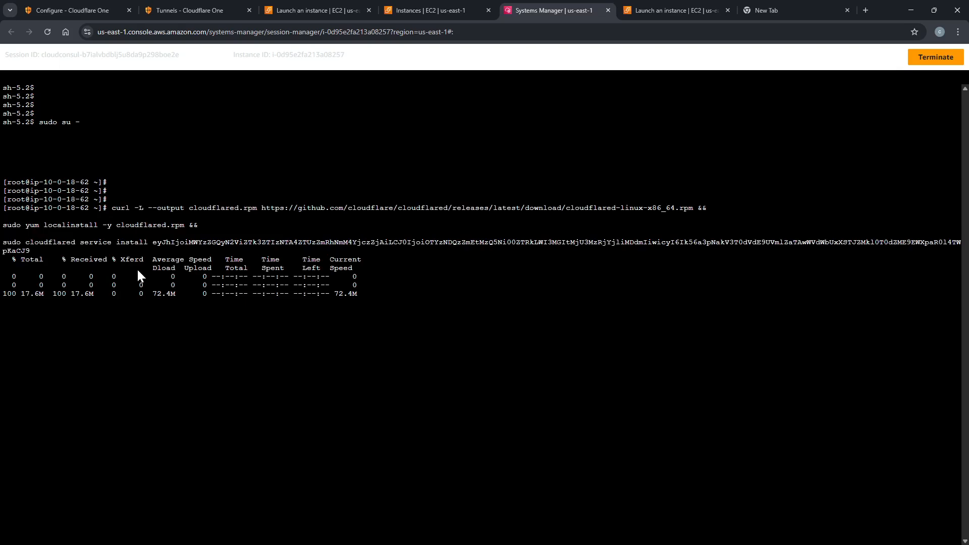
drag(134, 242, 396, 295)
click(410, 292)
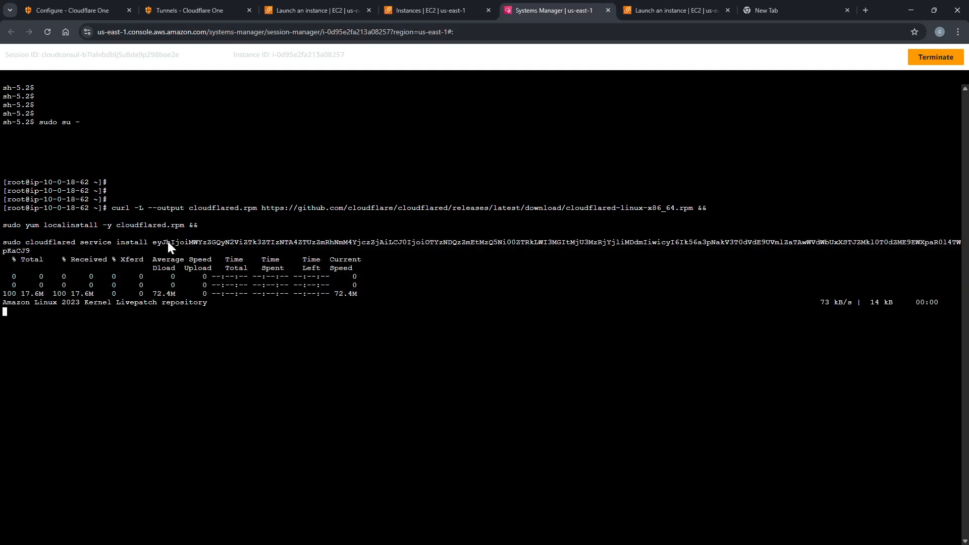
drag(123, 241, 160, 250)
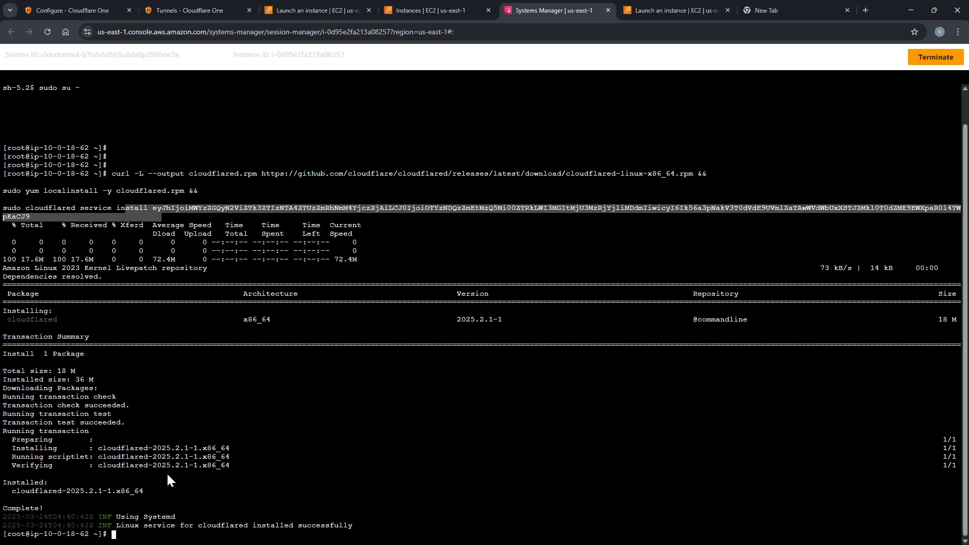
click(177, 449)
key(Return)
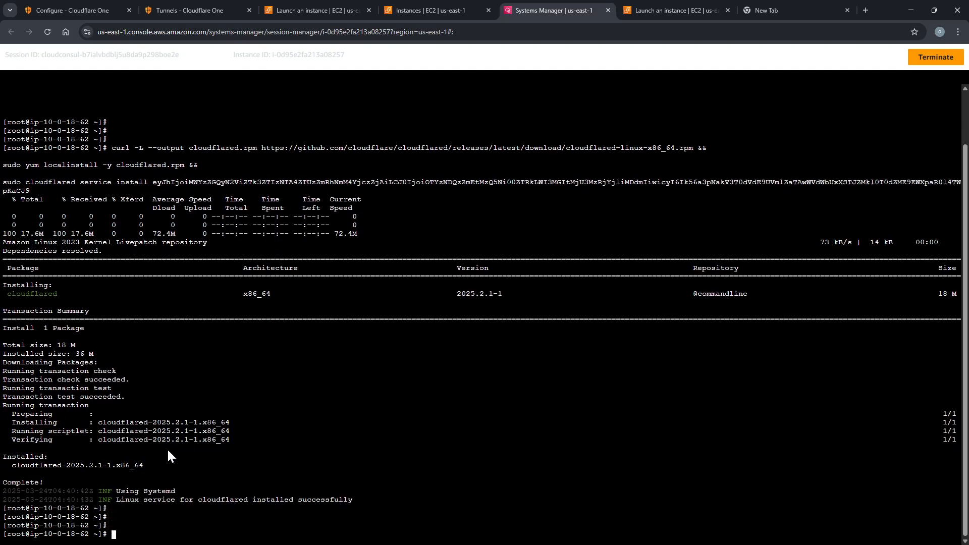
Return to the Cloudflare tunnel configuration, continue to Route tunnel and open the private network settings for cloud-connector-tunnel
click(180, 7)
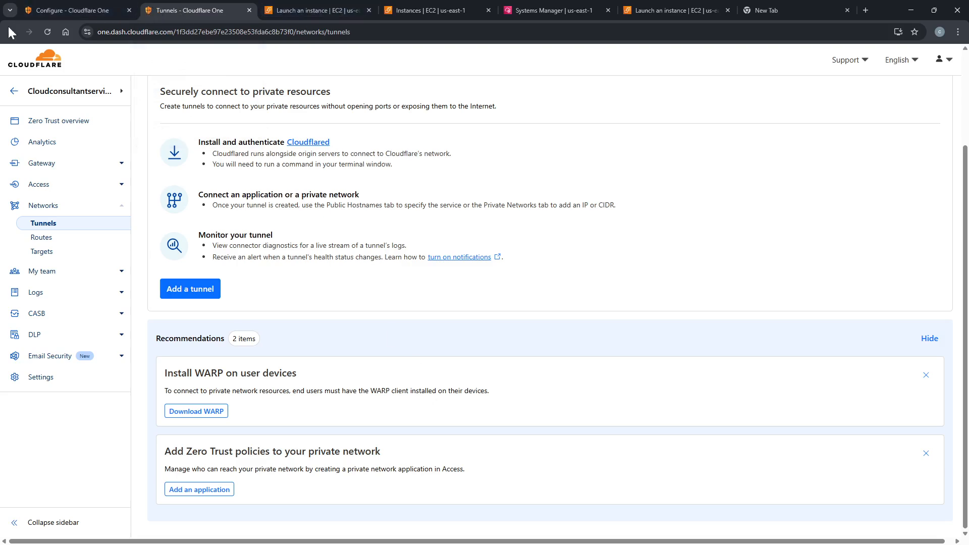
click(72, 7)
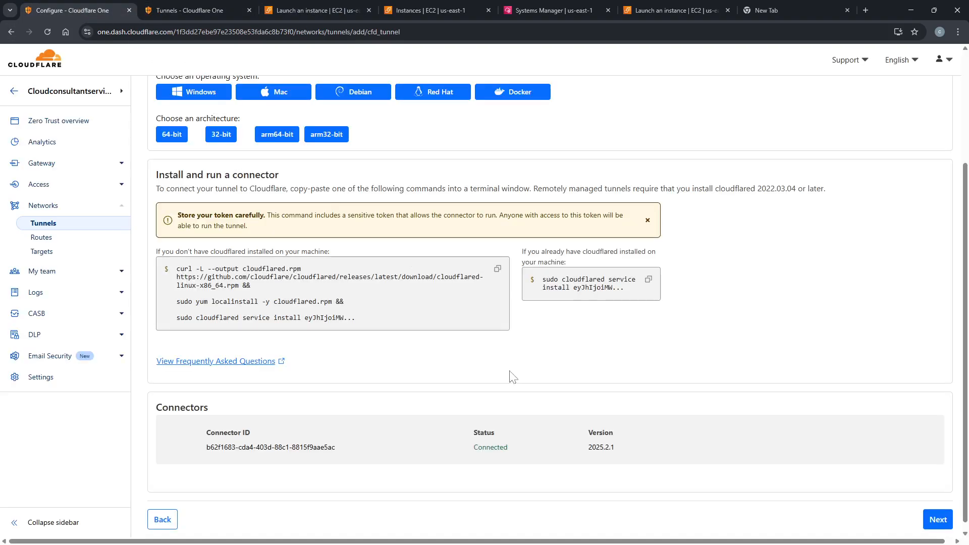
click(937, 519)
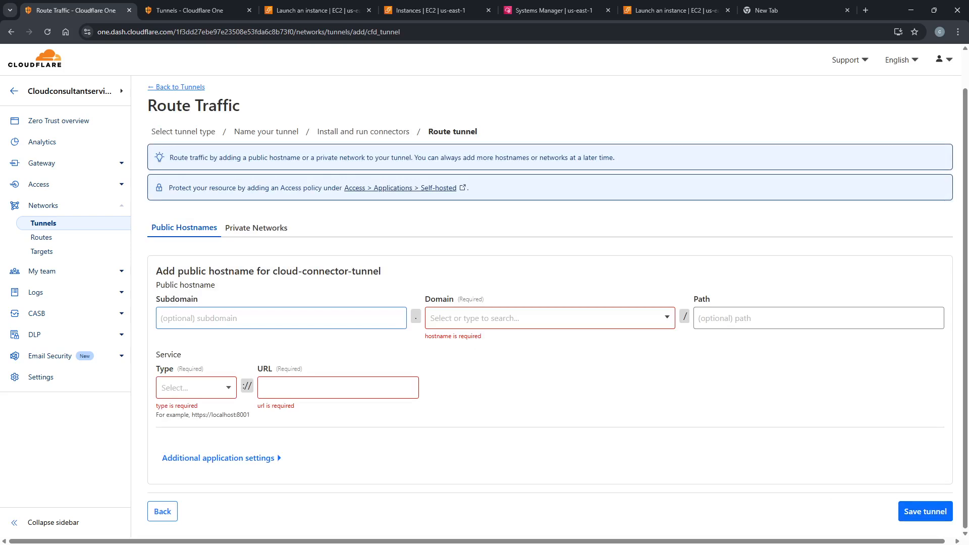
click(247, 230)
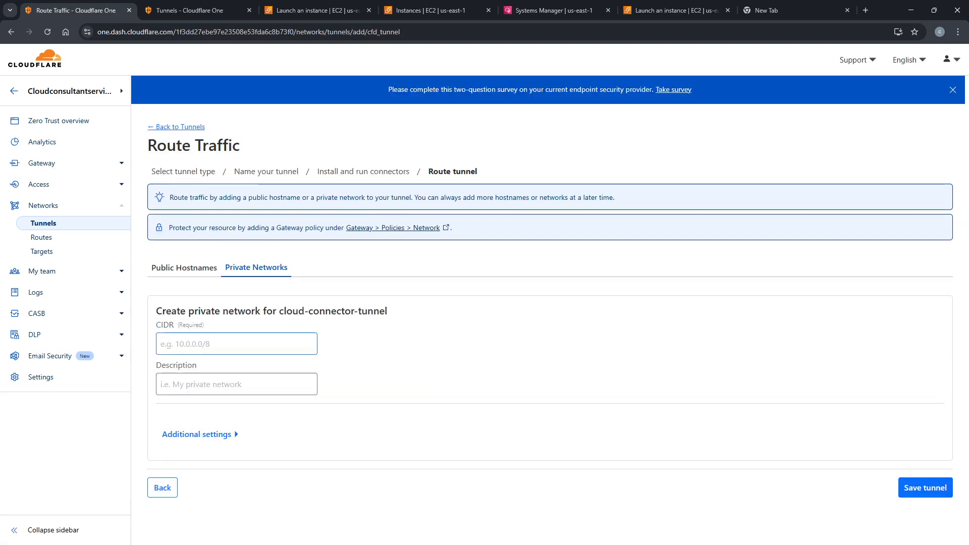
Look up the vpn-connector instance's VPC and copy its IPv4 CIDR 10.0.0.0/16 into the tunnel's private network CIDR
click(555, 8)
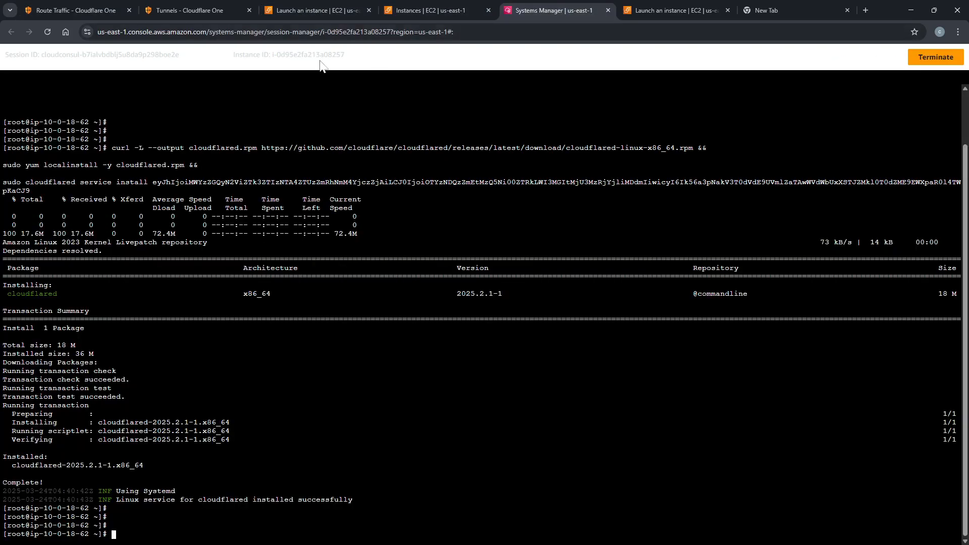
click(434, 11)
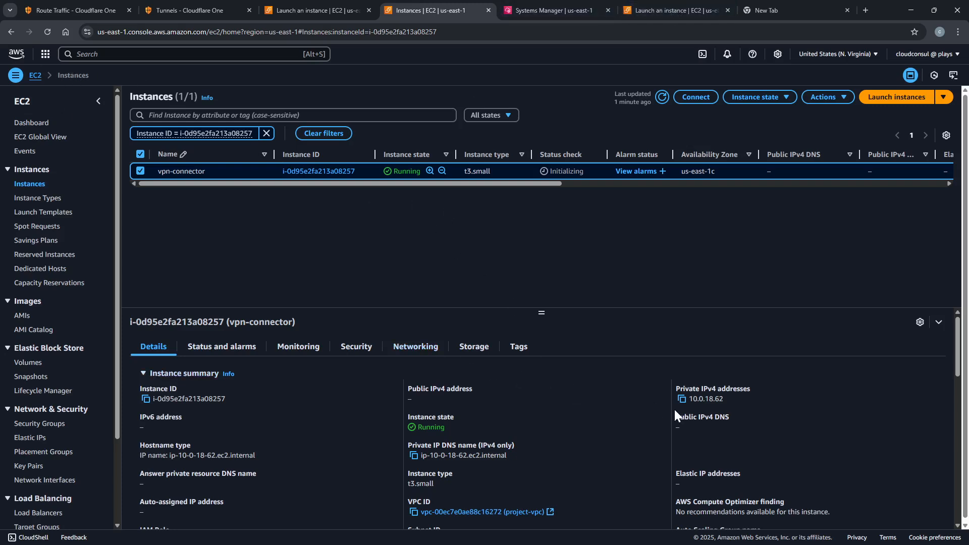
middle_click(457, 512)
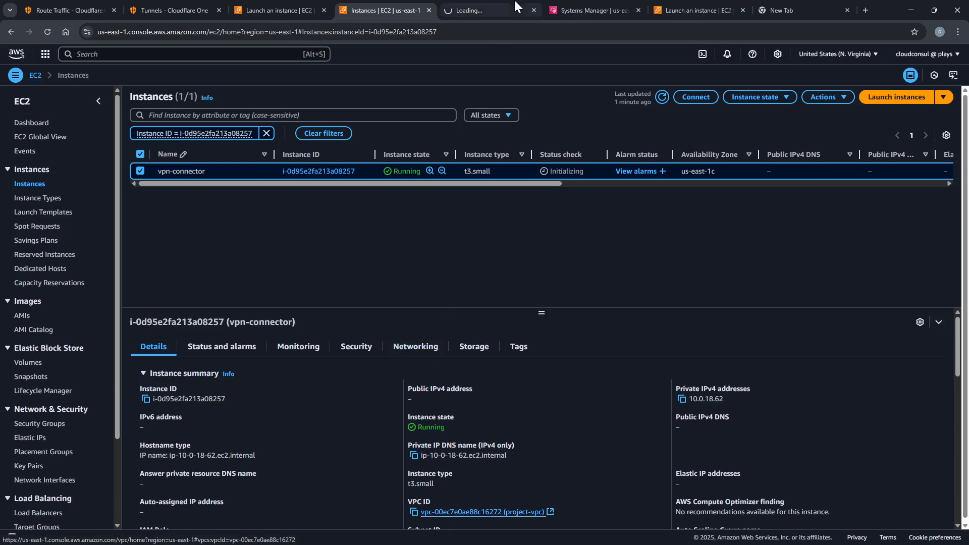
click(481, 7)
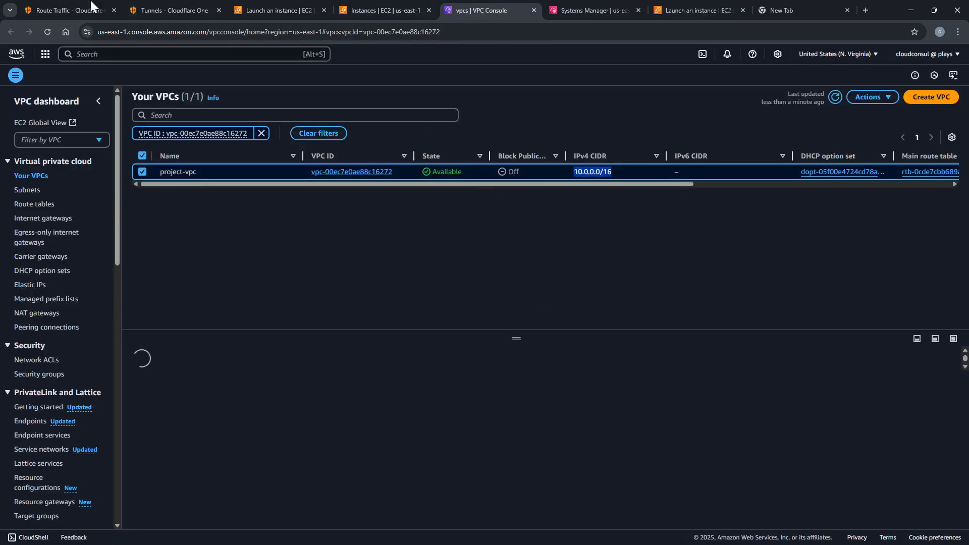
click(44, 5)
key(ctrl+v)
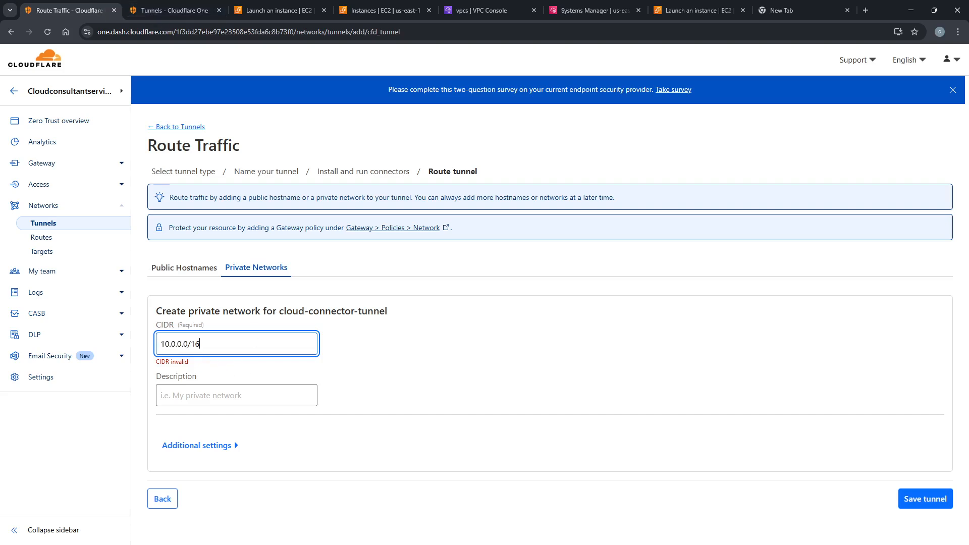
Describe the private network as prd-network-vpc, expand the additional settings and save the tunnel
click(212, 394)
text(vp)
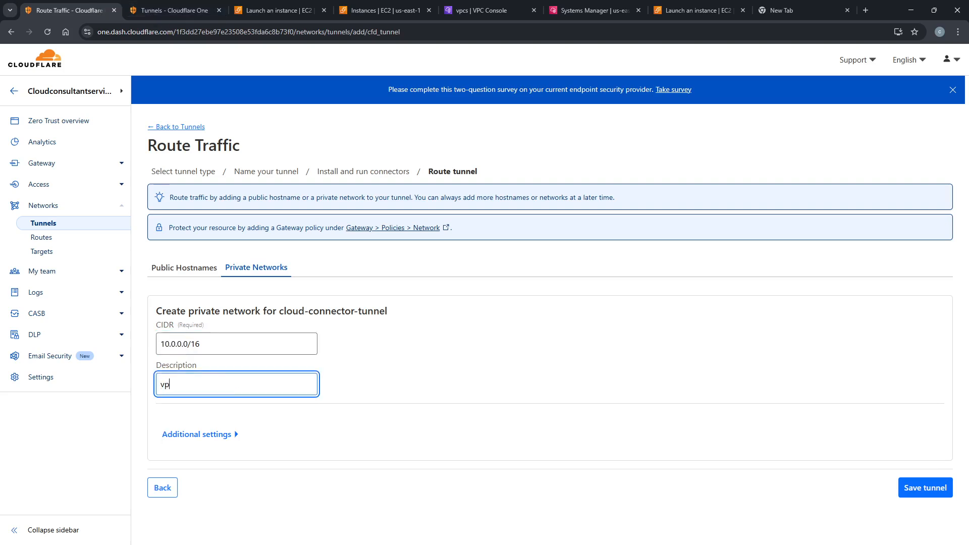
key(BackSpace)
key(BackSpace)
text(prd-network-)
click(233, 437)
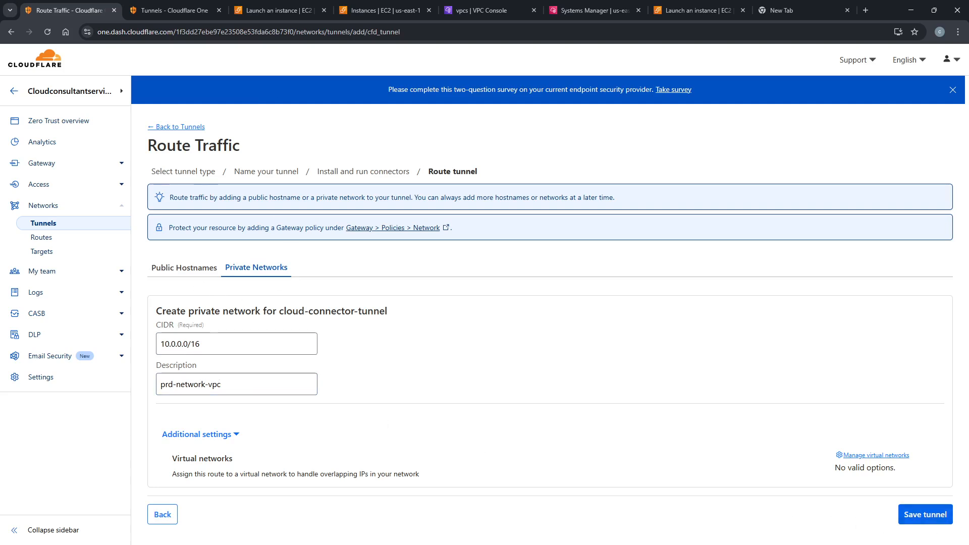
click(933, 518)
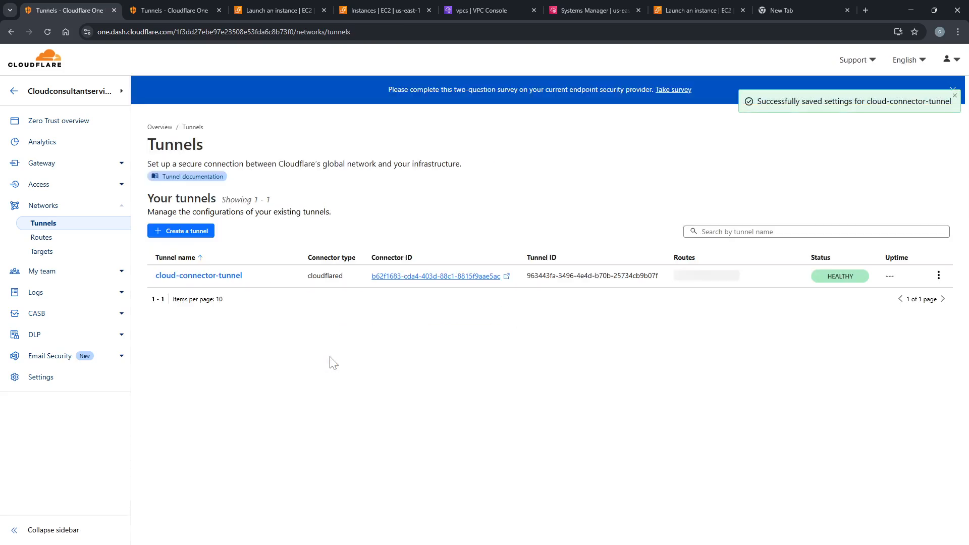
Open cloud-connector-tunnel for editing and check its private network entries, returning to its overview
click(187, 276)
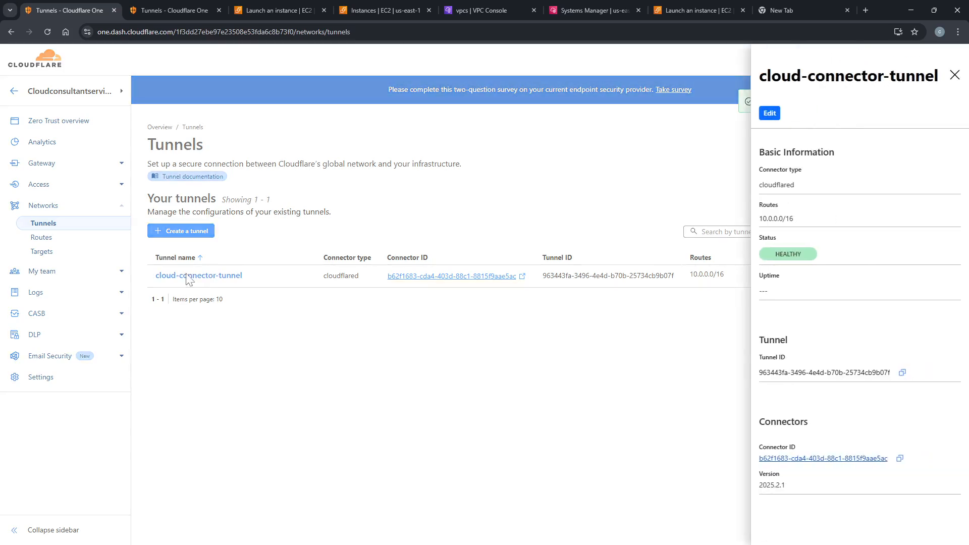
click(765, 112)
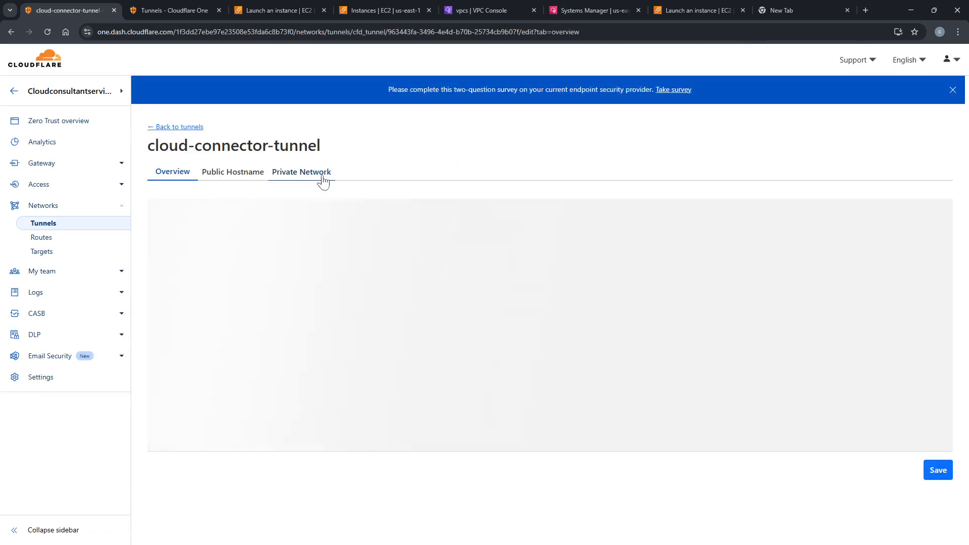
click(306, 173)
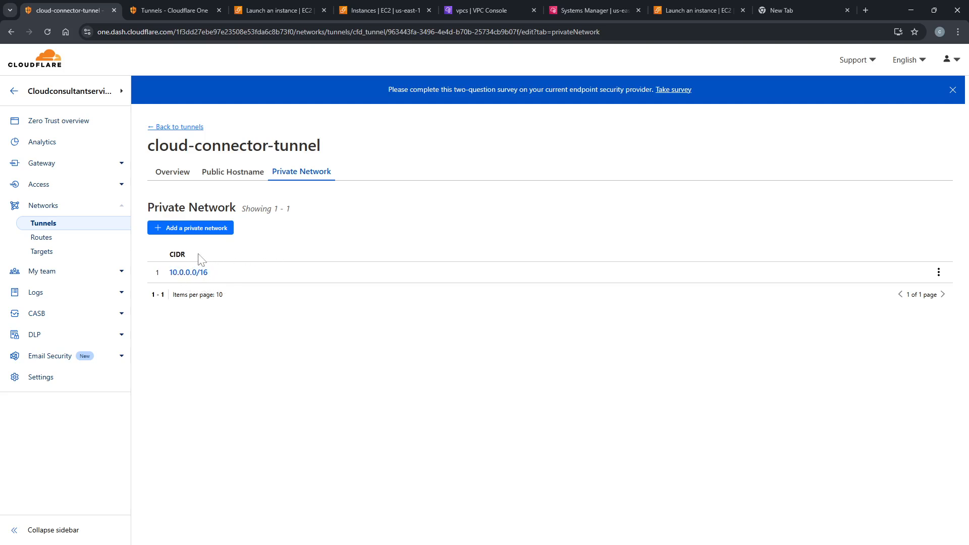
click(172, 172)
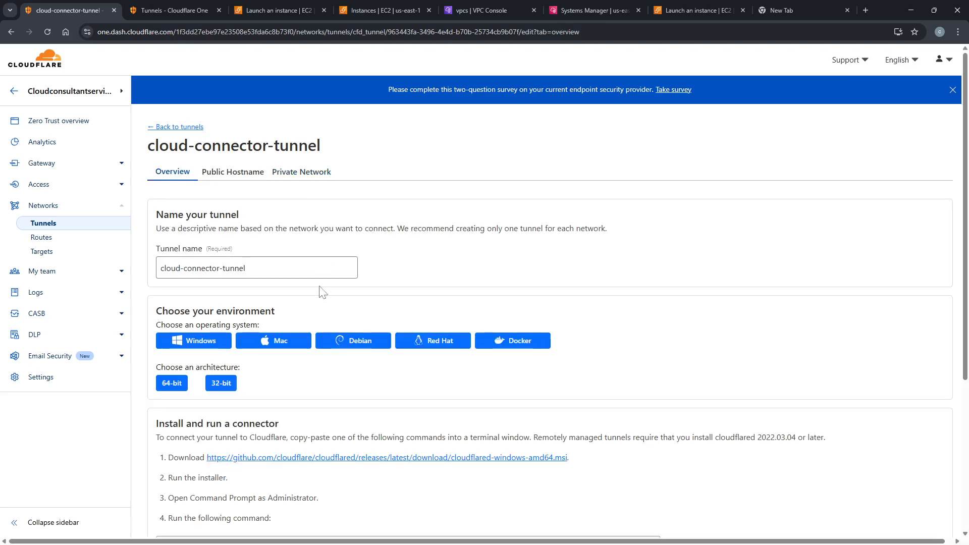
Save the cloud-connector-tunnel overview settings and go back to the tunnel list
scroll(309, 378, down, 4)
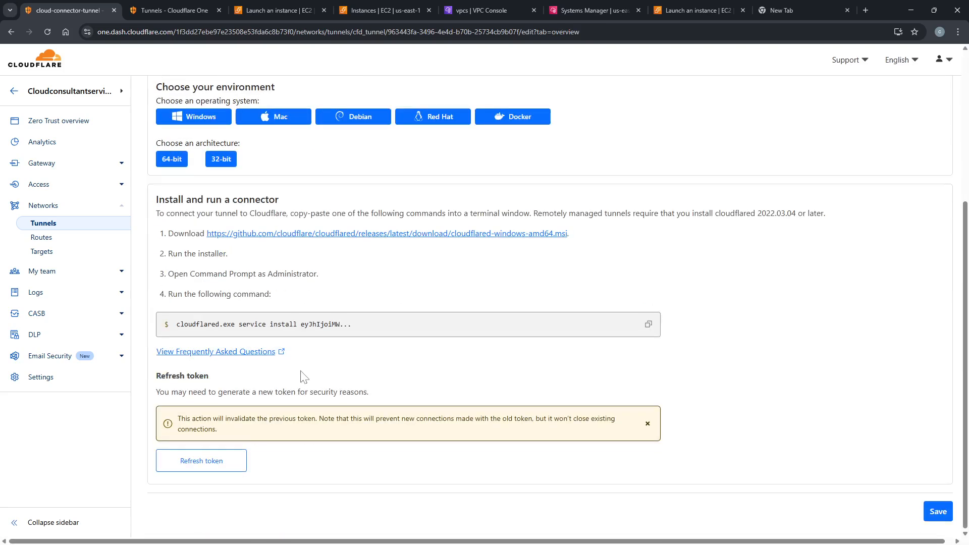
click(934, 506)
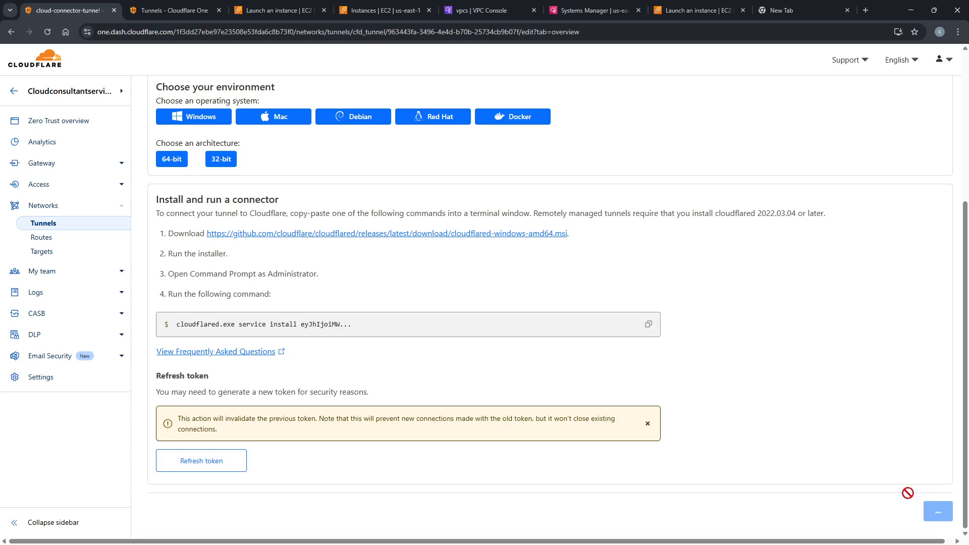
scroll(309, 201, up, 5)
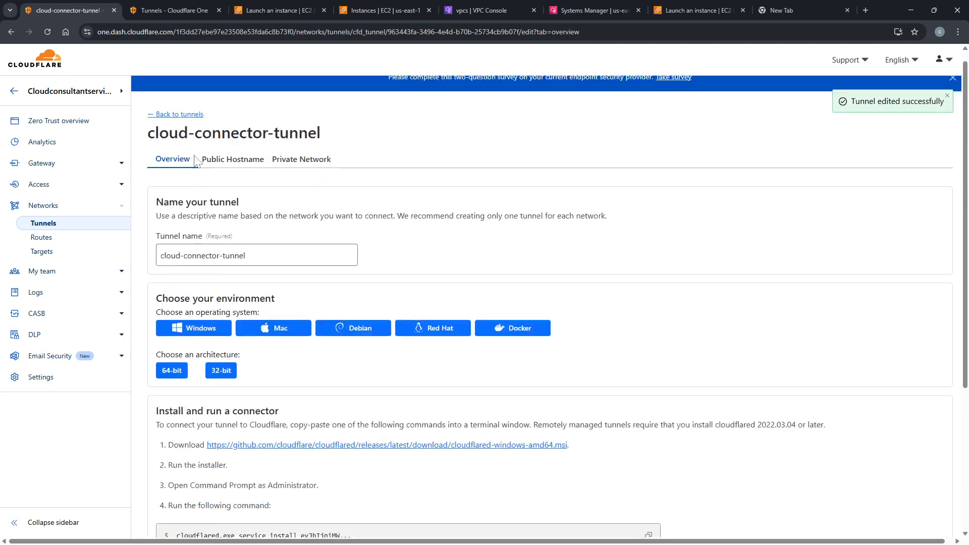
click(180, 130)
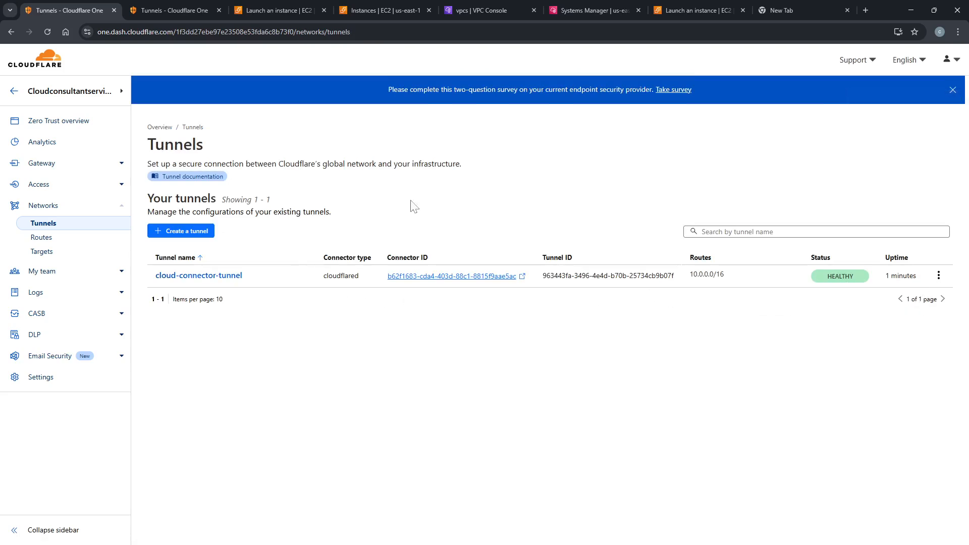
click(582, 8)
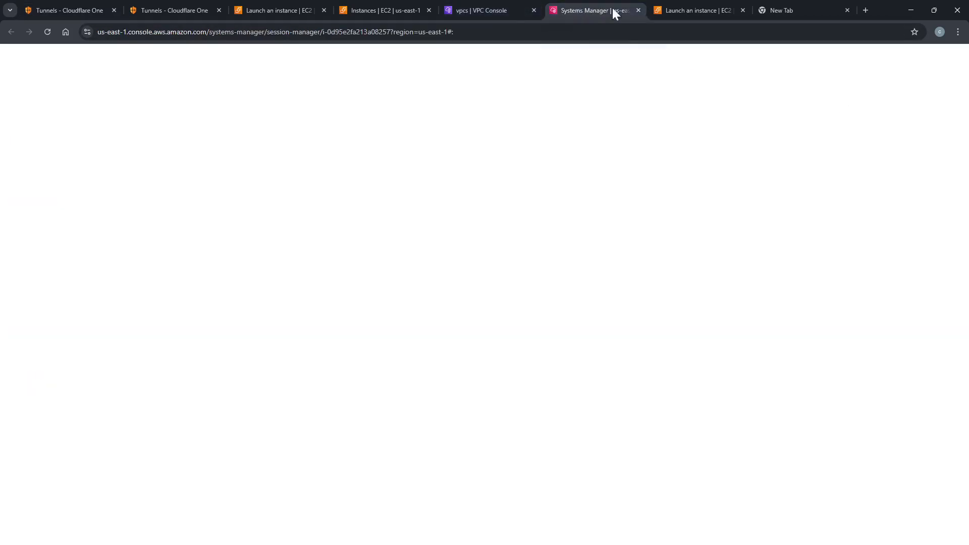
click(671, 2)
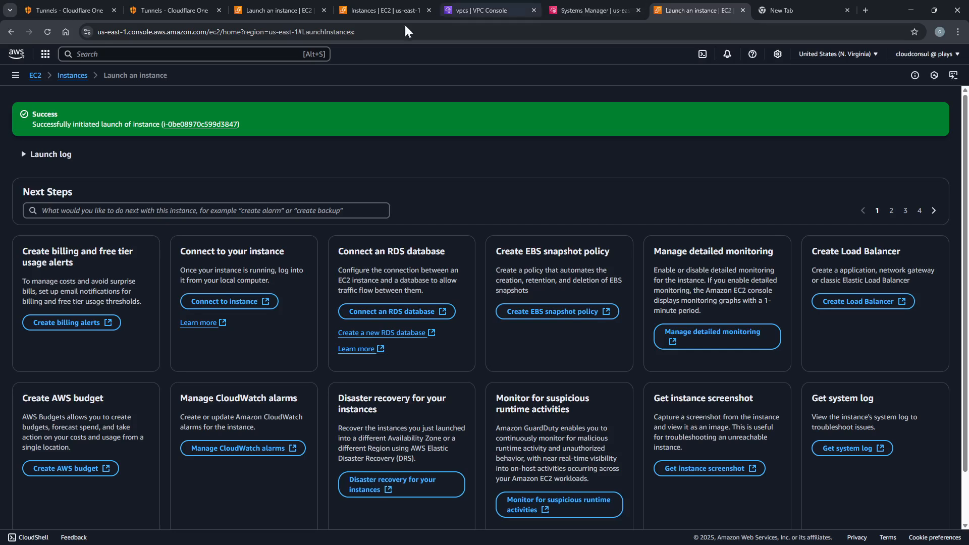
click(68, 11)
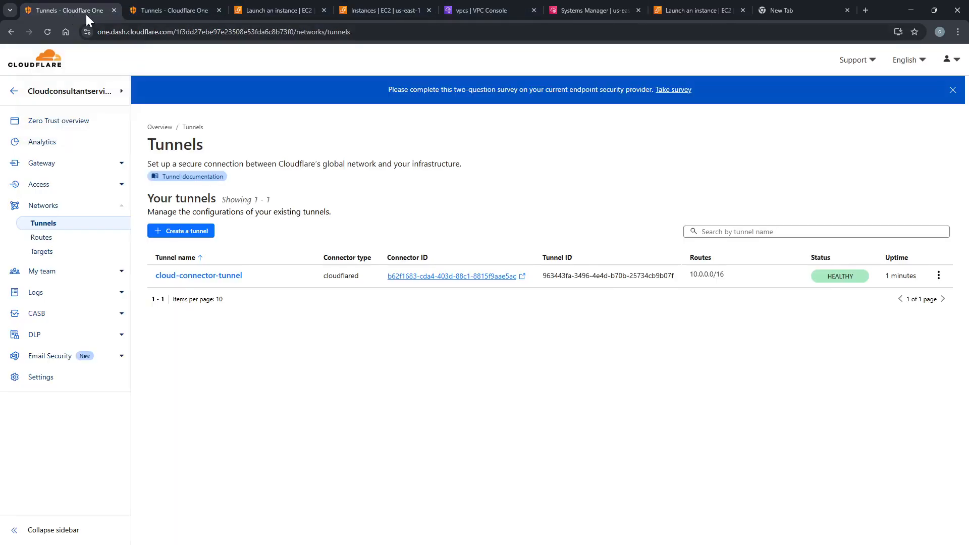
Open the Zero Trust WARP Client settings and examine the device profile, global, device posture and network location options
click(42, 382)
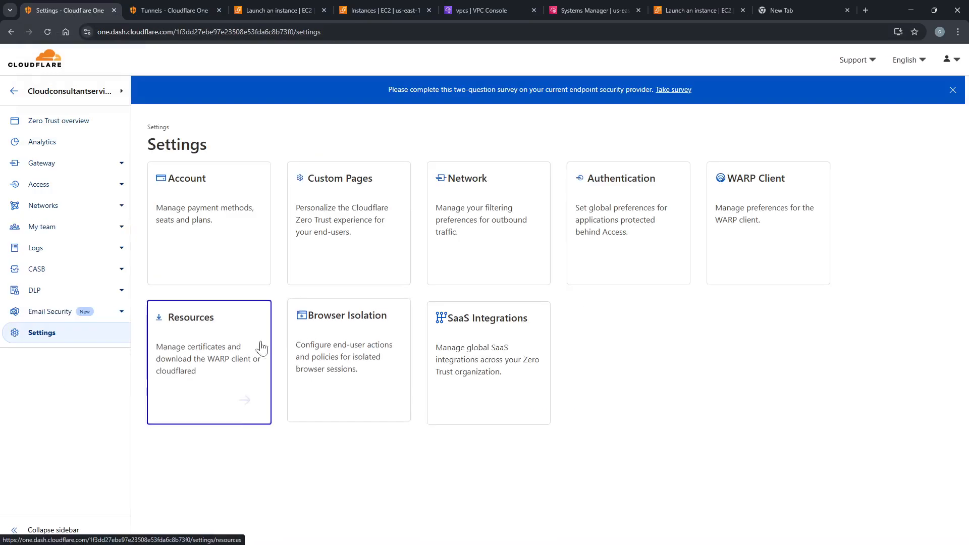
click(750, 223)
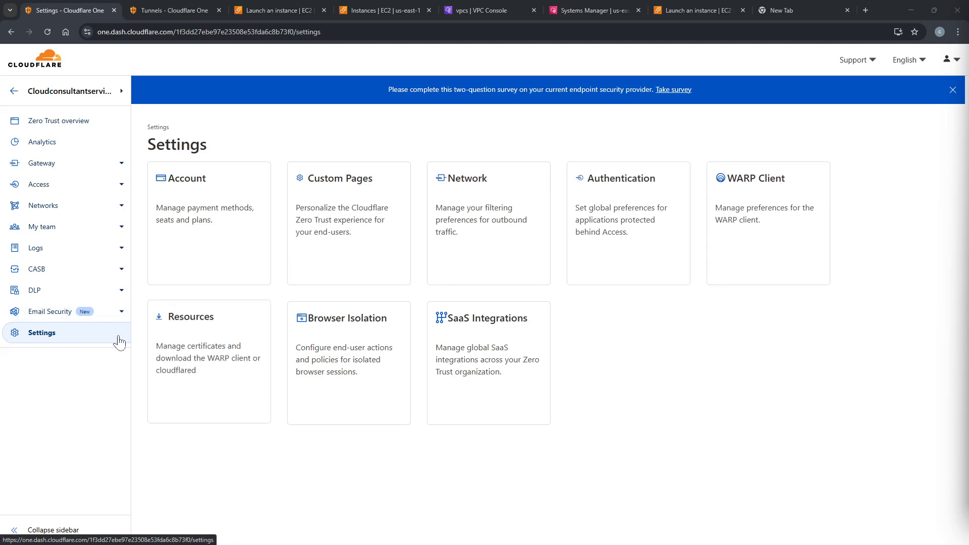
click(765, 215)
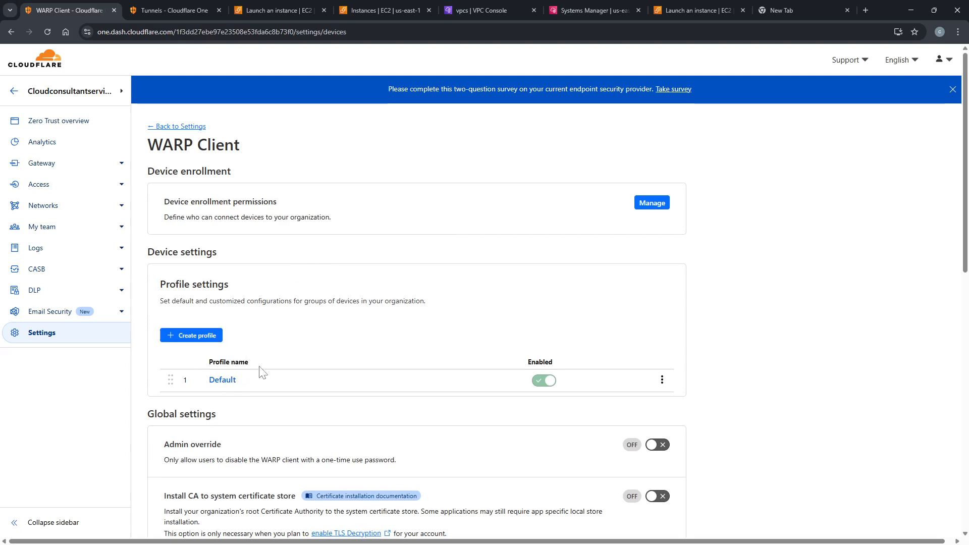
scroll(260, 369, down, 1)
scroll(236, 338, down, 7)
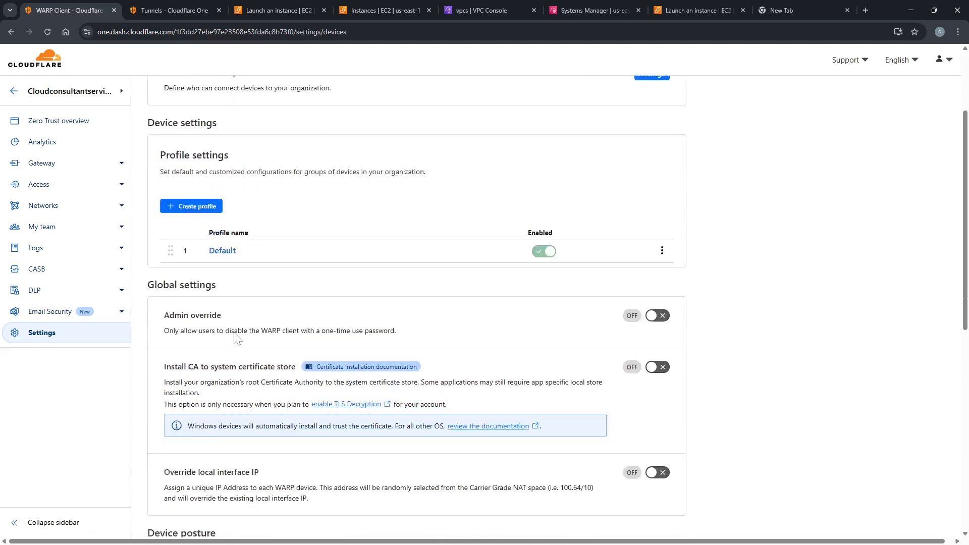
scroll(235, 336, down, 4)
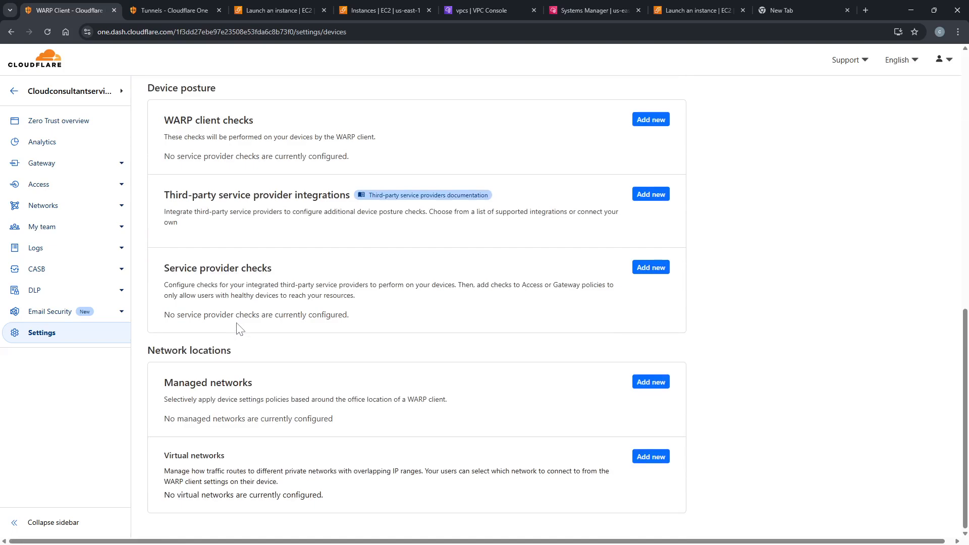
scroll(237, 325, up, 7)
scroll(257, 303, up, 4)
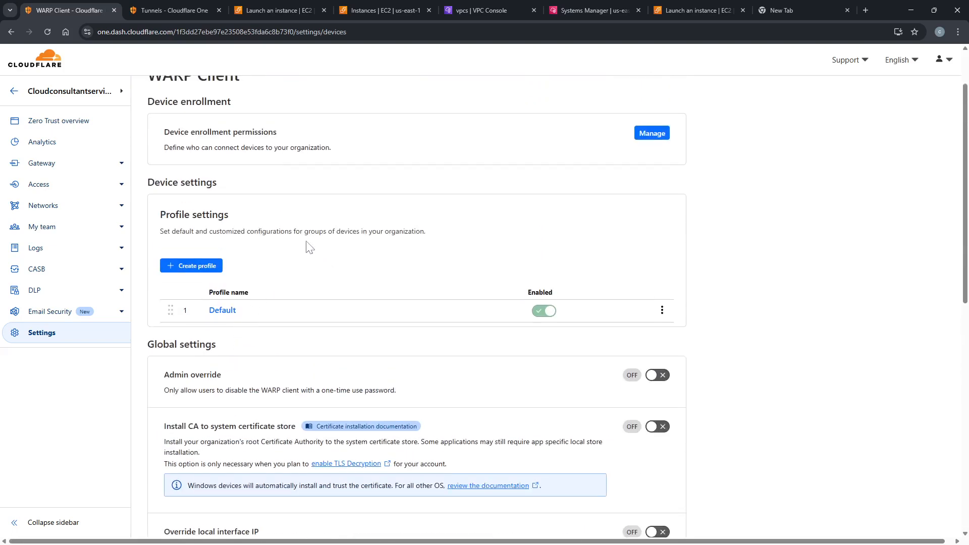
scroll(282, 204, up, 2)
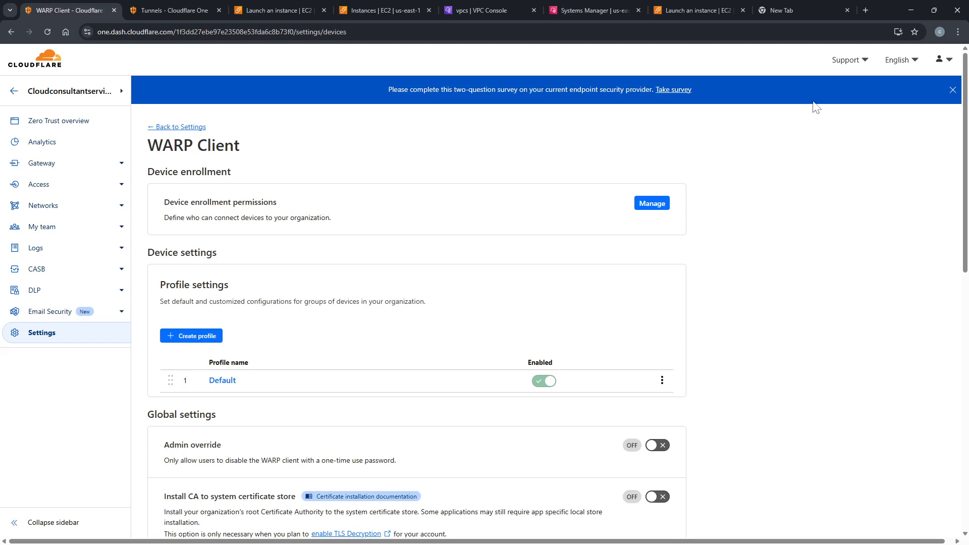
Open the device enrollment permissions and examine the login methods and WARP authentication identity settings
click(656, 204)
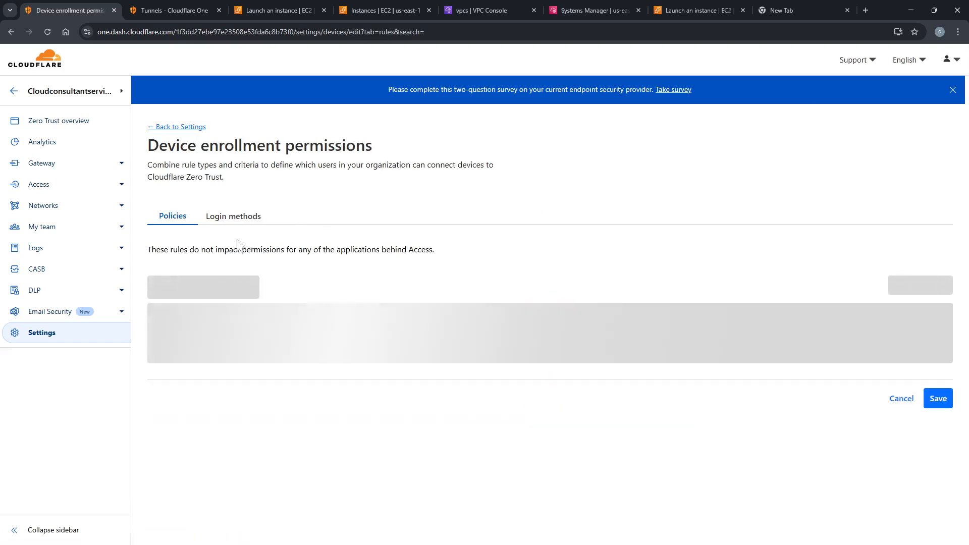
click(217, 217)
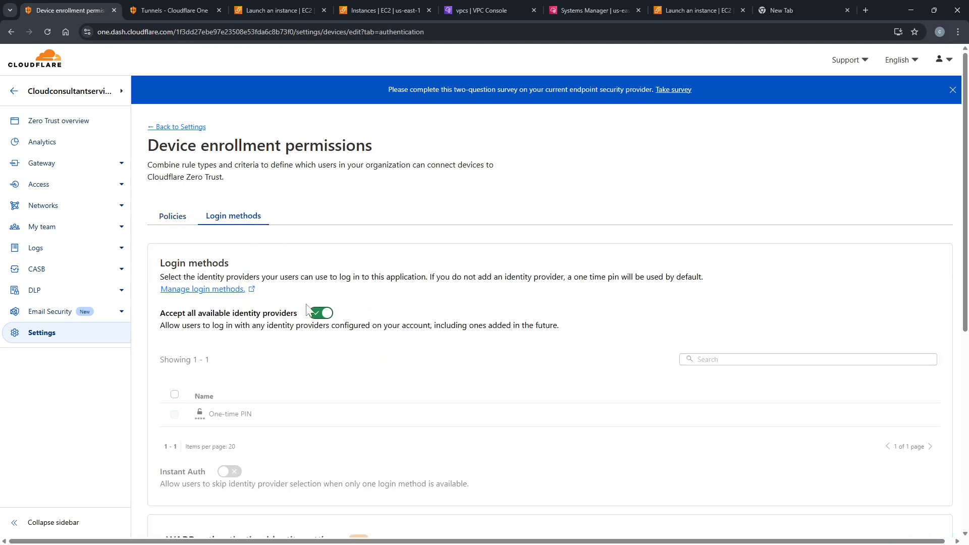
scroll(306, 309, down, 5)
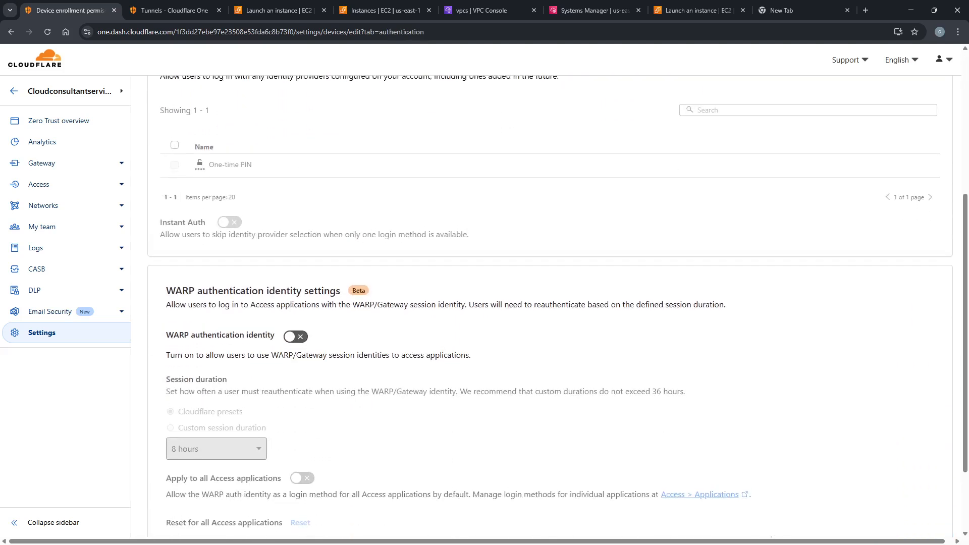
scroll(257, 270, up, 2)
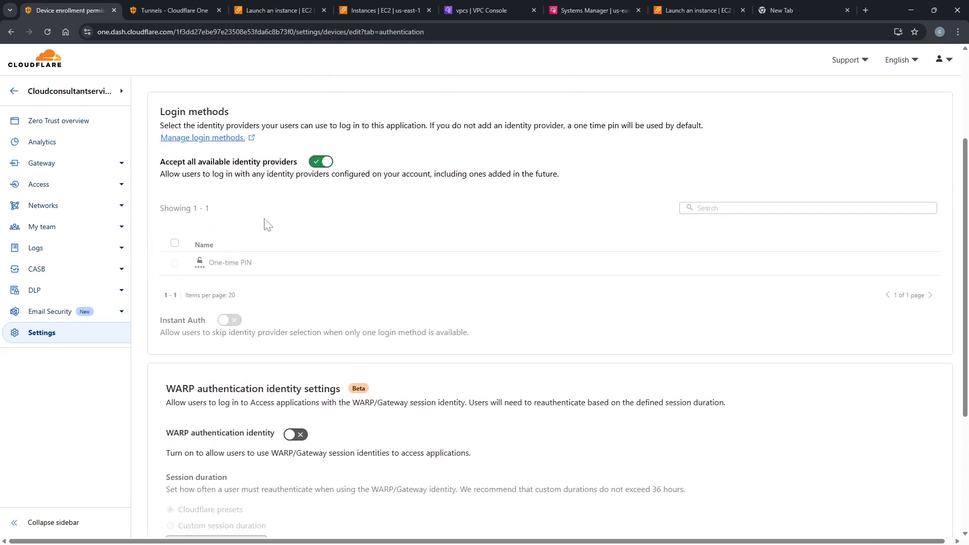
scroll(286, 236, down, 4)
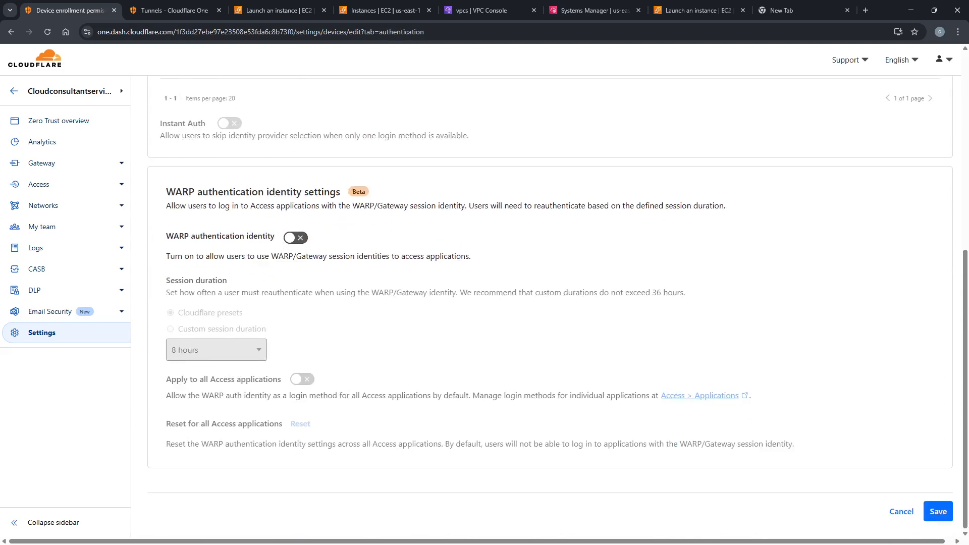
scroll(273, 255, up, 5)
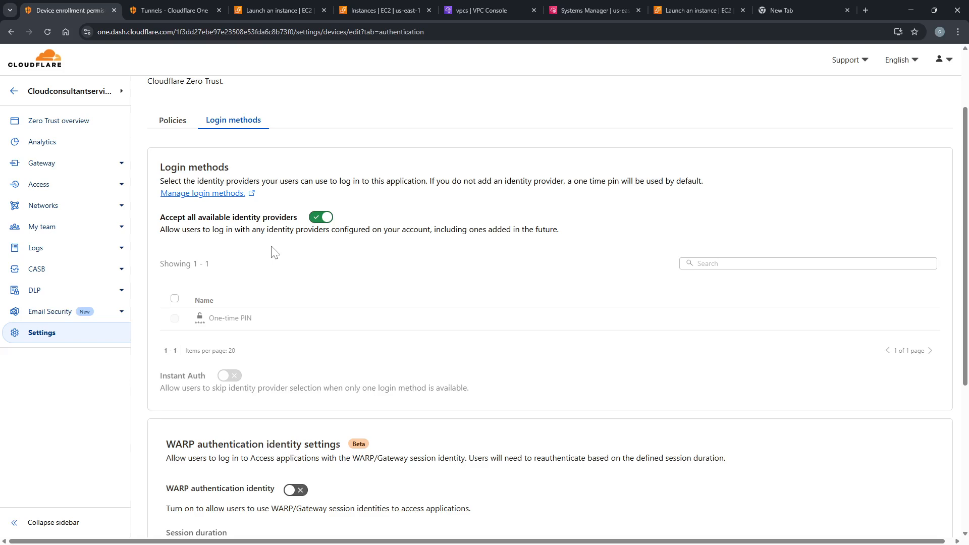
scroll(297, 248, down, 3)
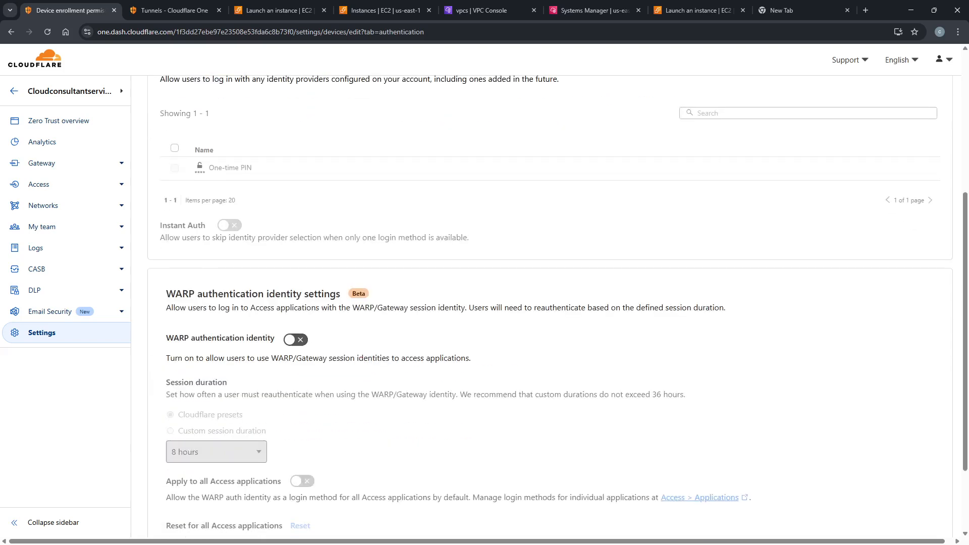
scroll(295, 228, up, 3)
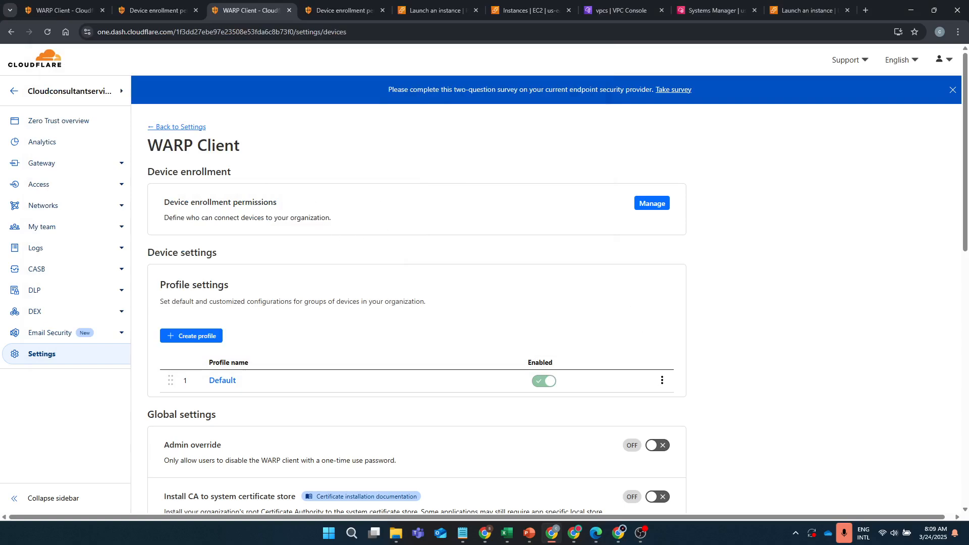
drag(249, 150, 146, 148)
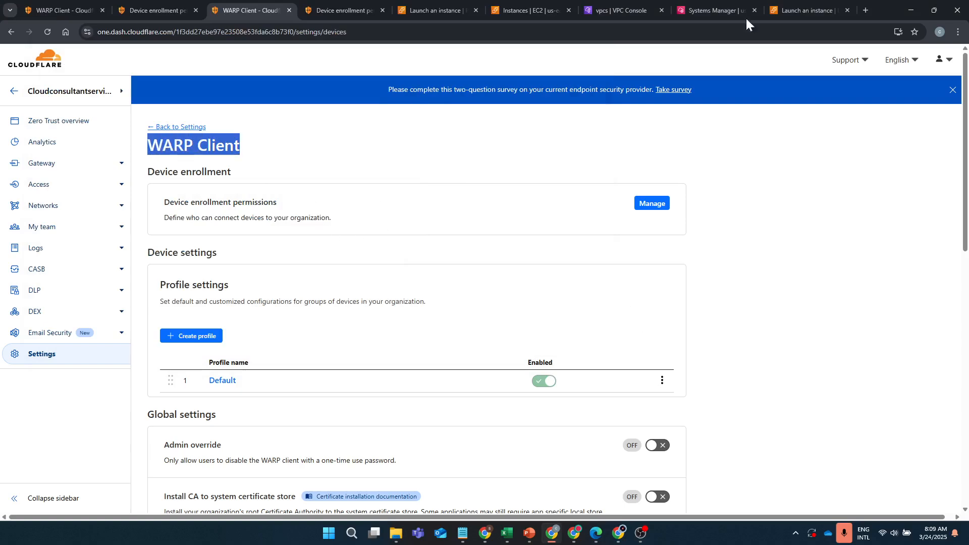
Open the 1.1.1.1 site in a new browser tab and download the Windows version of the WARP app
click(863, 10)
text(1.1)
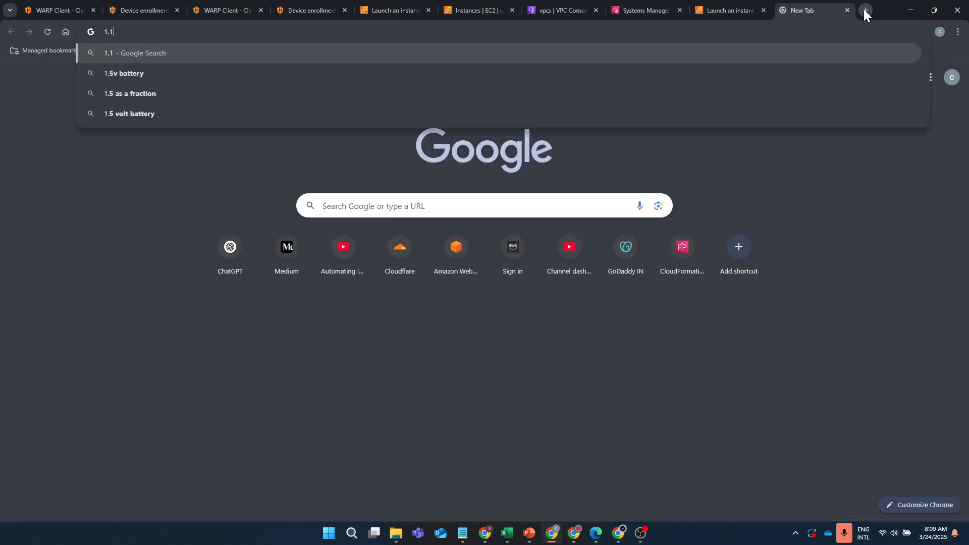
text(.1.1)
key(Return)
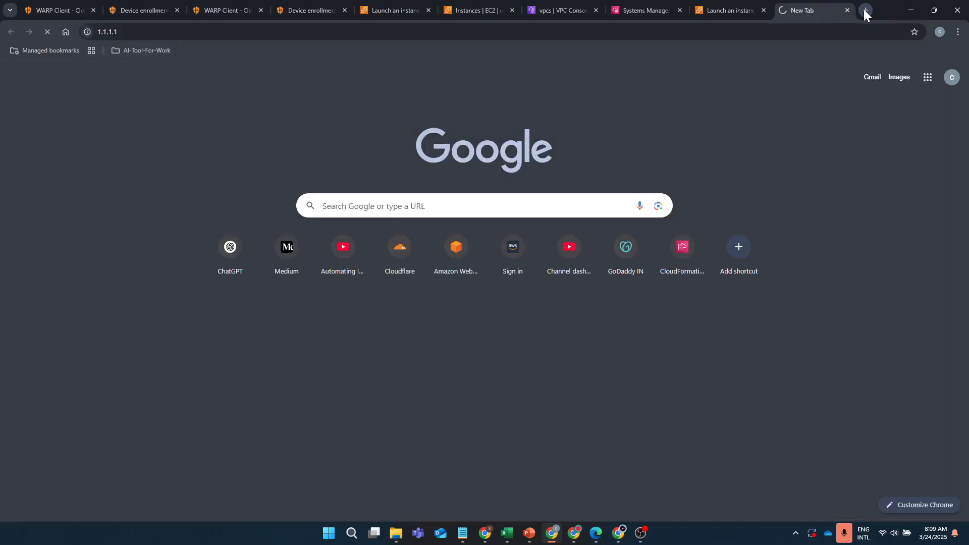
scroll(510, 244, down, 2)
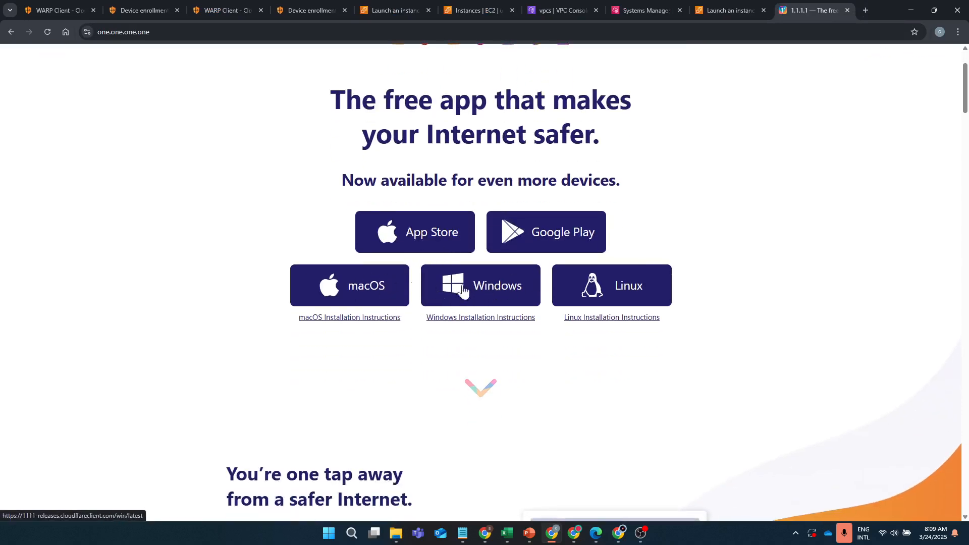
click(485, 296)
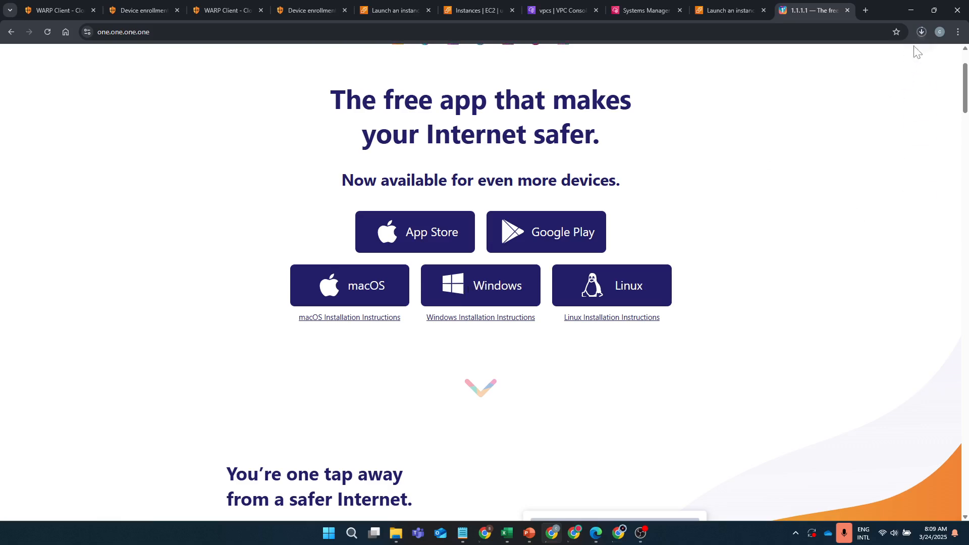
click(920, 35)
click(758, 229)
Open the Cloudflare WARP client on the desktop and go through its introduction screens to the connection switch
click(796, 533)
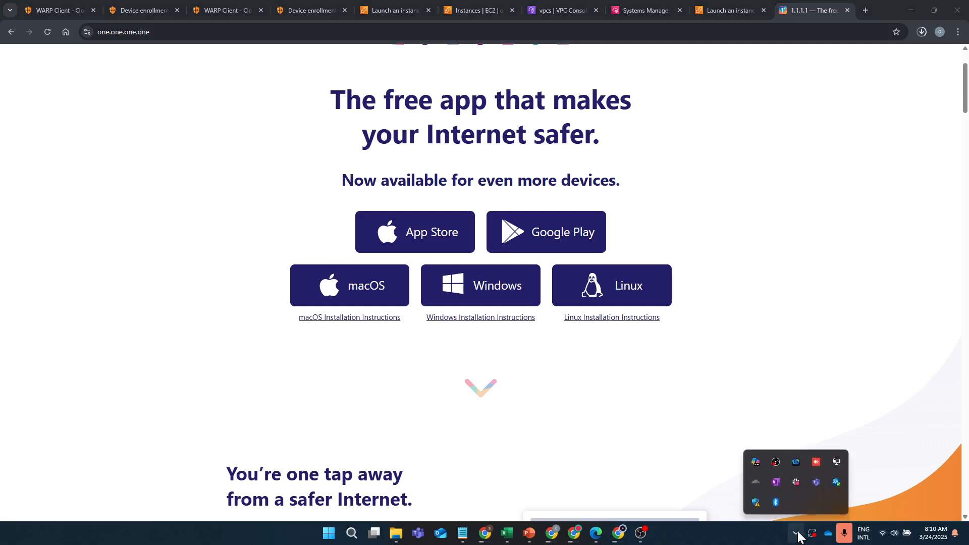
click(755, 482)
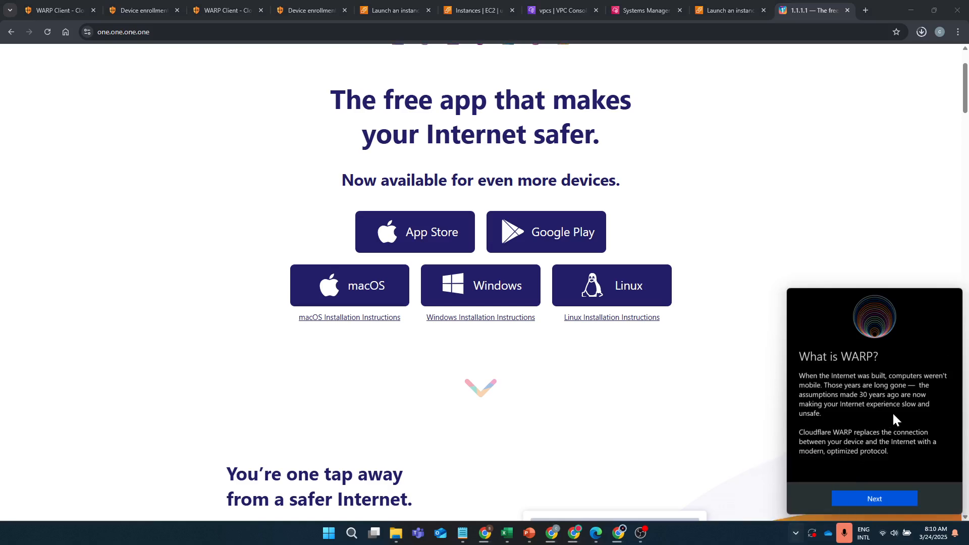
click(873, 499)
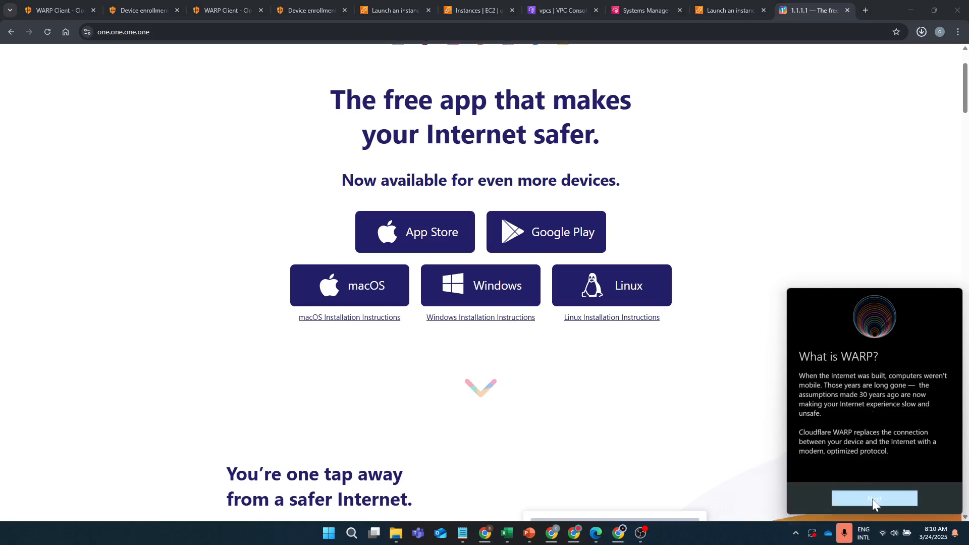
click(896, 498)
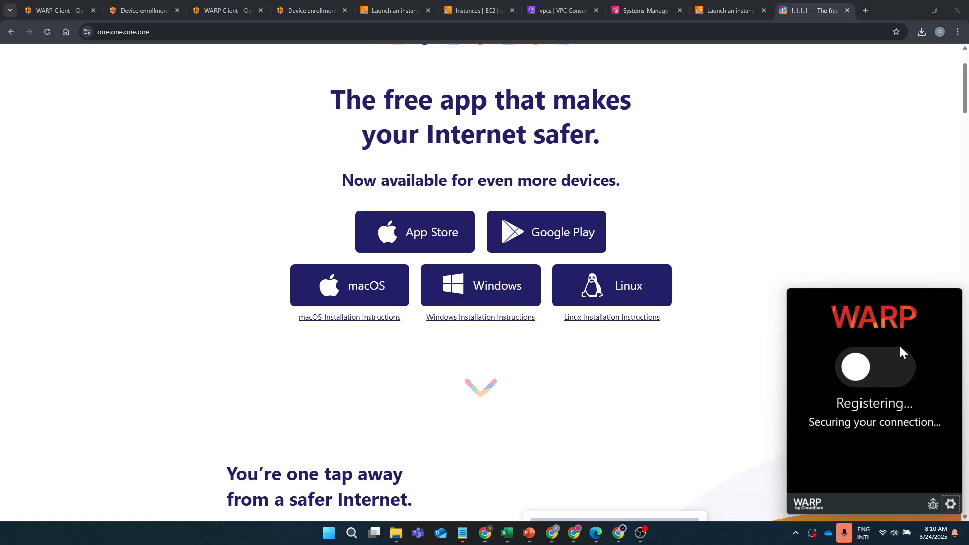
Open the WARP client preferences at the account settings and reposition the window to show the Zero Trust login option
click(951, 504)
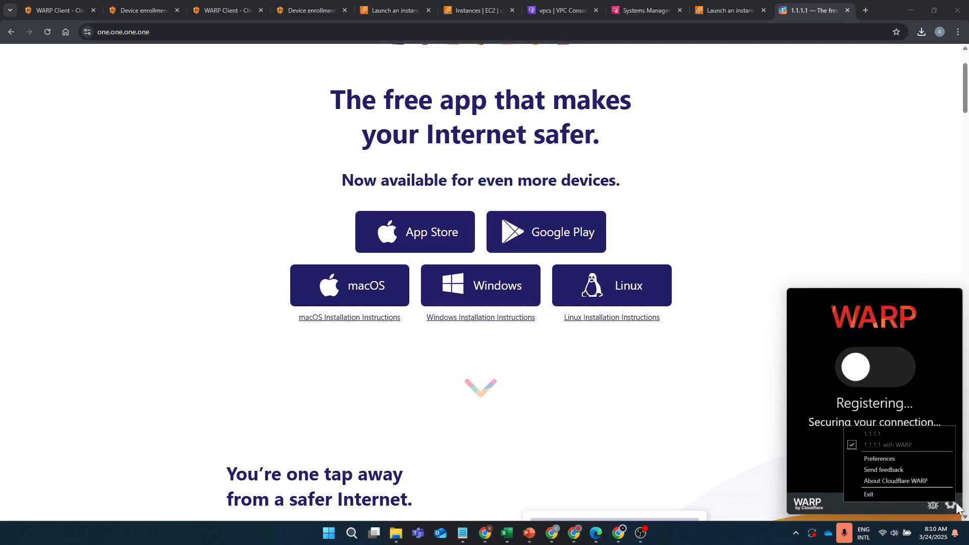
click(880, 457)
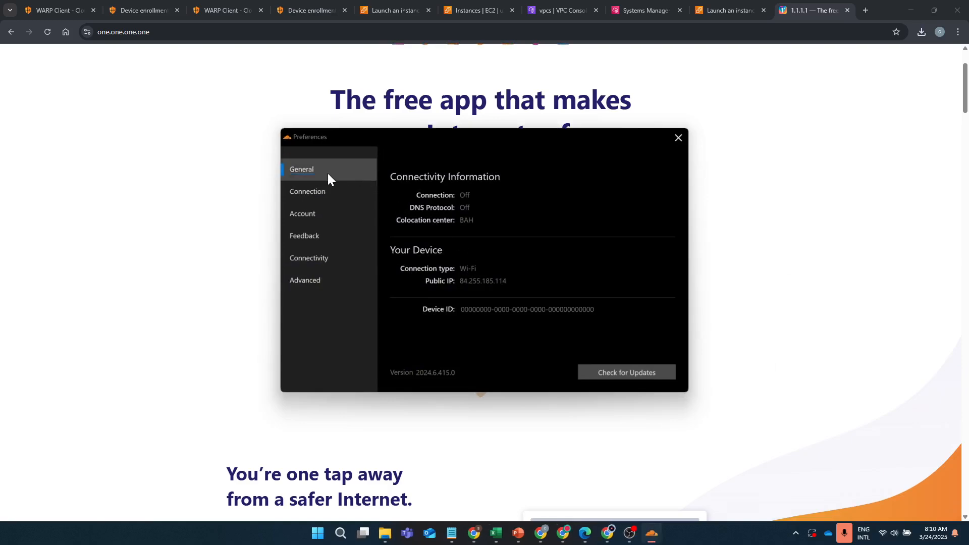
click(313, 217)
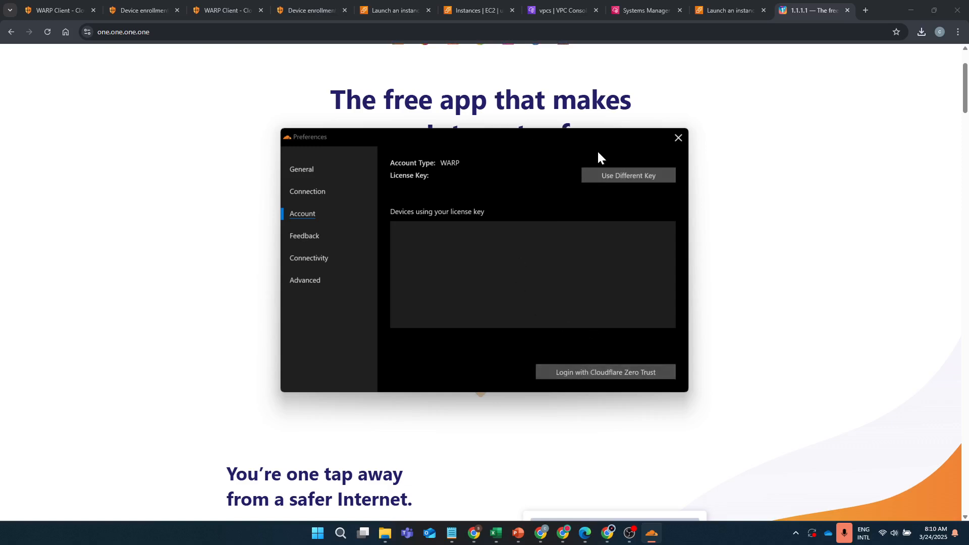
drag(573, 148, 679, 154)
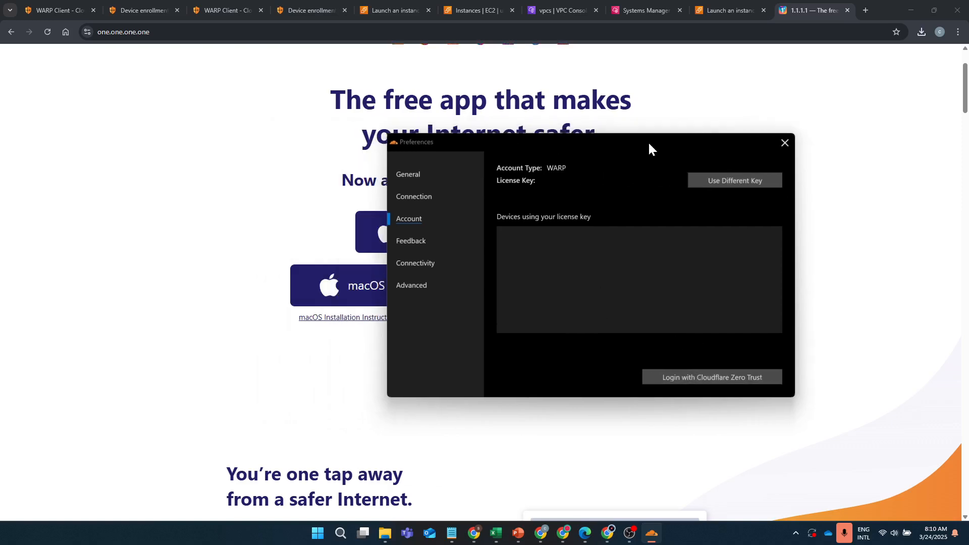
In the browser's device enrollment permissions, turn off accepting all available identity providers under the login methods
click(227, 5)
scroll(337, 291, down, 2)
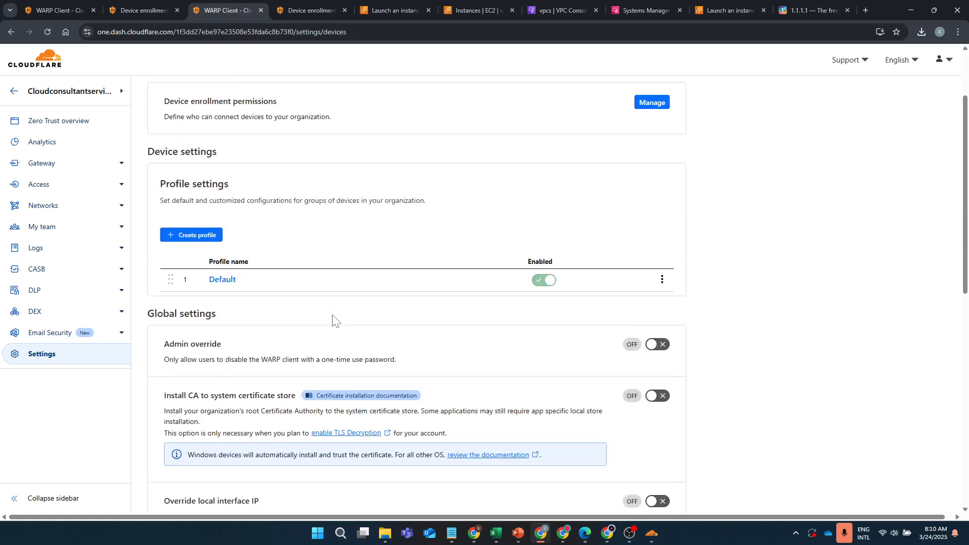
scroll(335, 320, up, 2)
drag(201, 204, 274, 217)
click(275, 218)
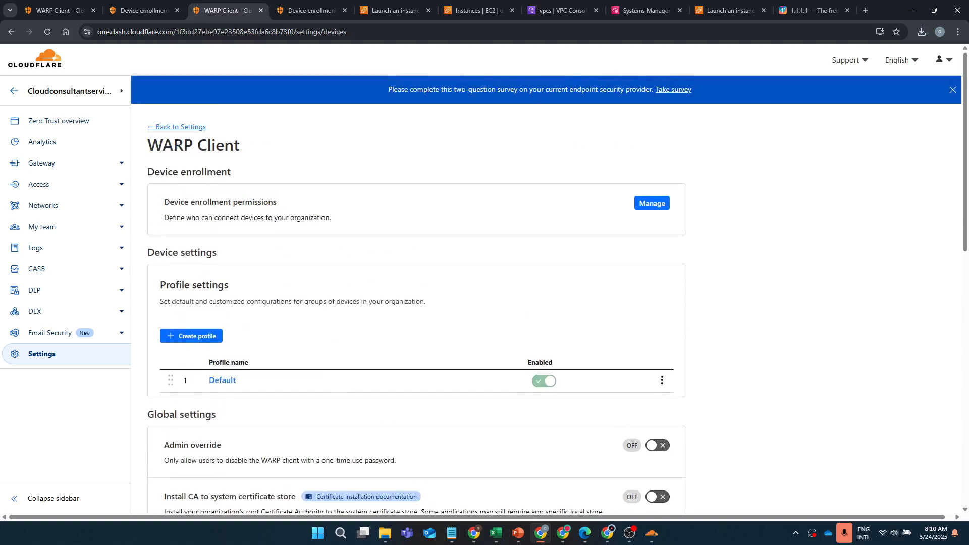
click(651, 203)
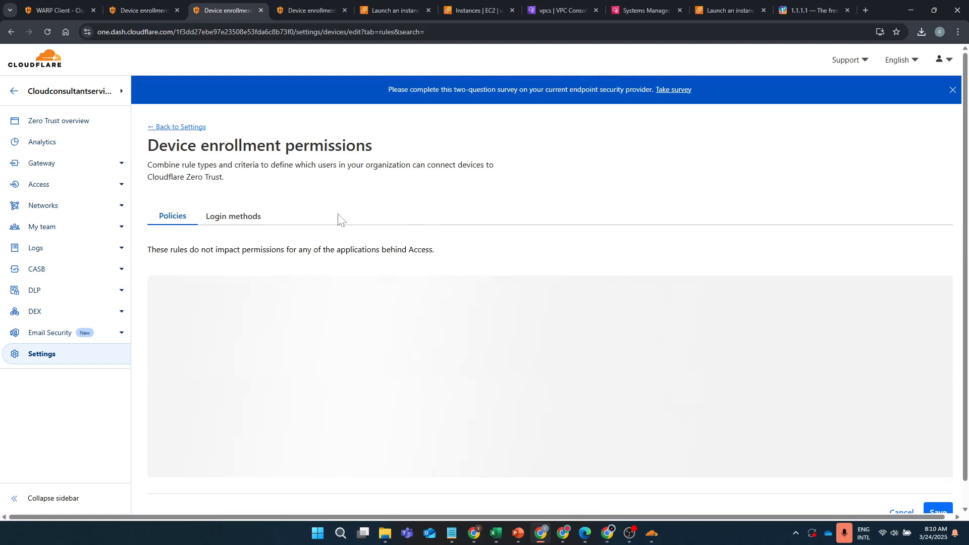
click(242, 222)
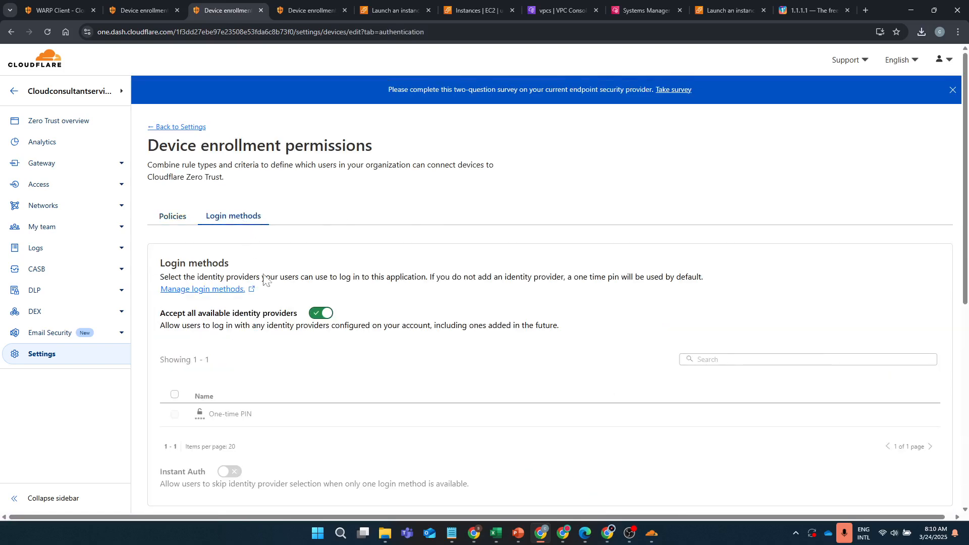
scroll(298, 318, down, 2)
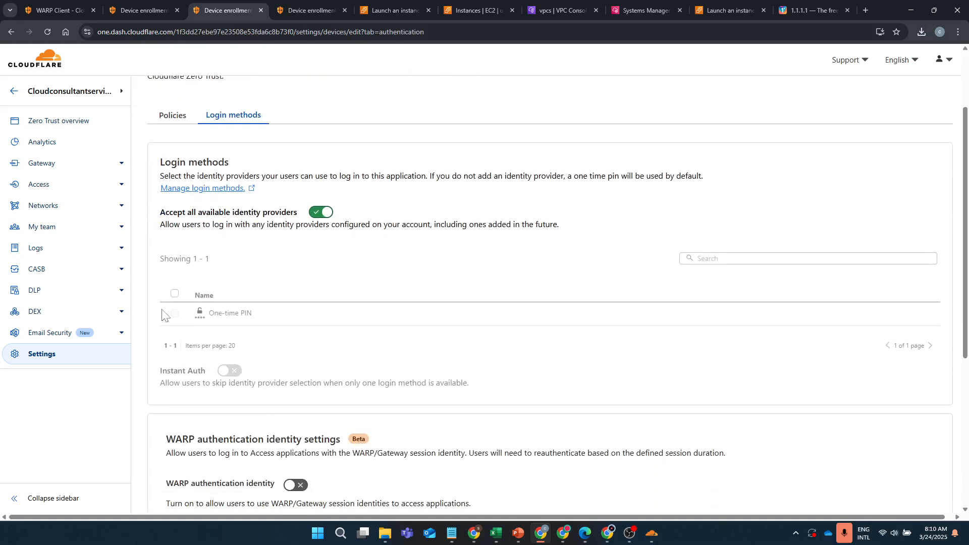
click(318, 214)
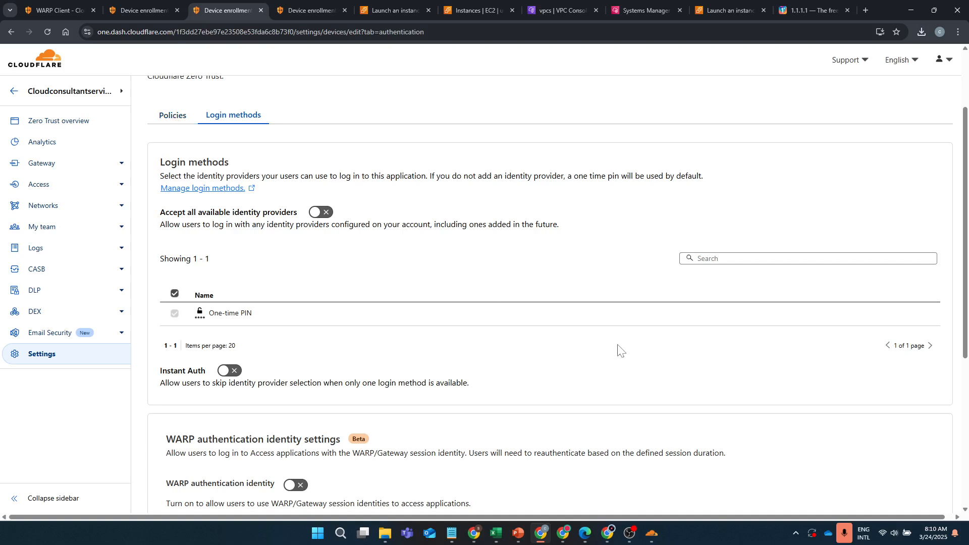
Start a new device enrollment access policy named Everyone with session duration "No duration, expires immediately"
click(174, 117)
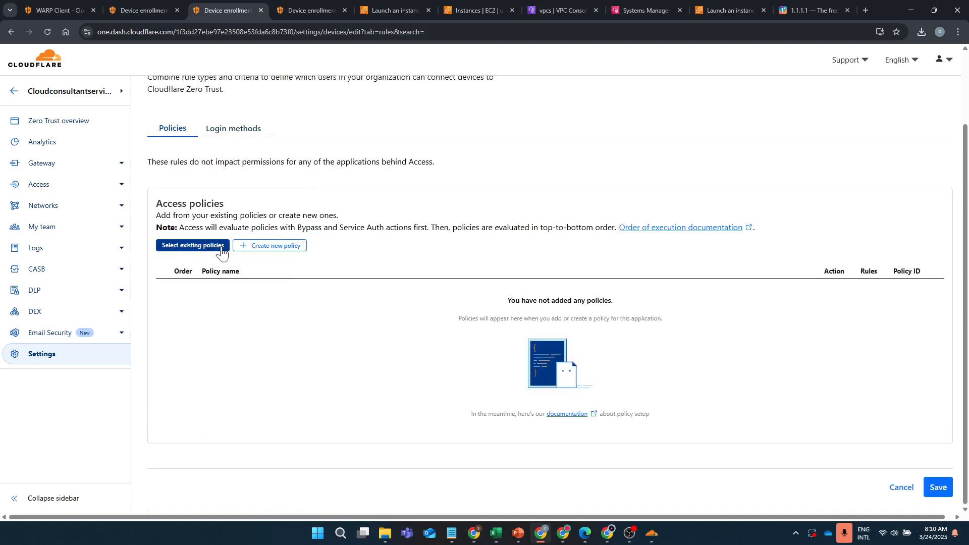
click(263, 249)
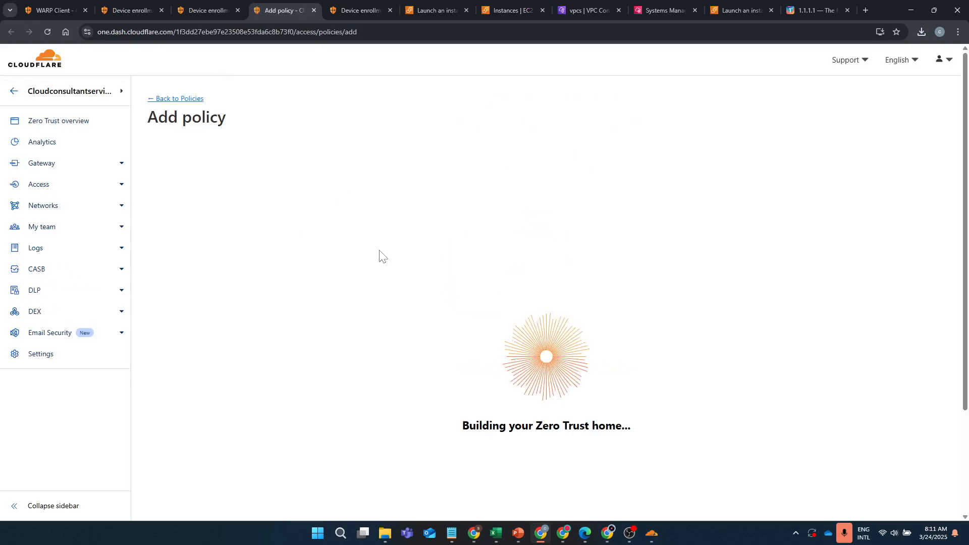
click(228, 223)
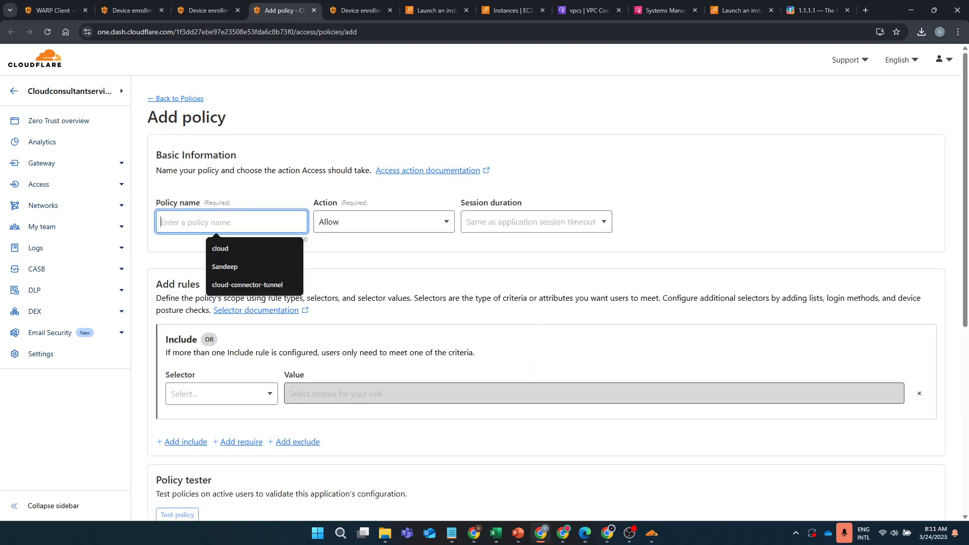
text(Everyone)
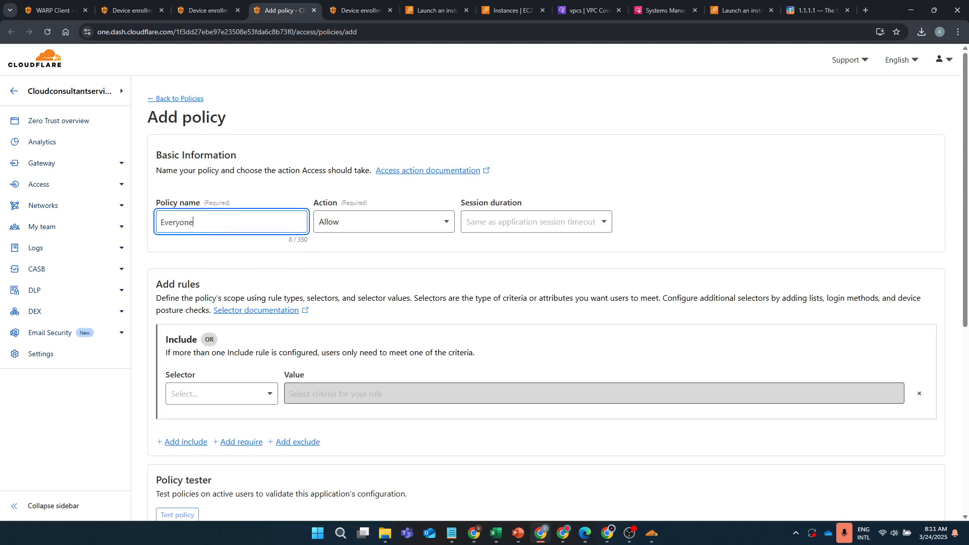
click(530, 222)
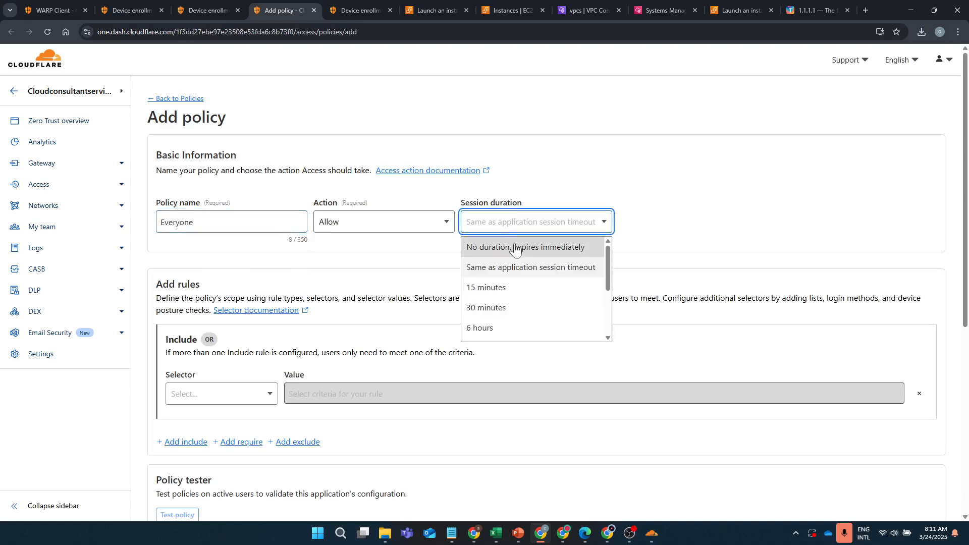
click(509, 247)
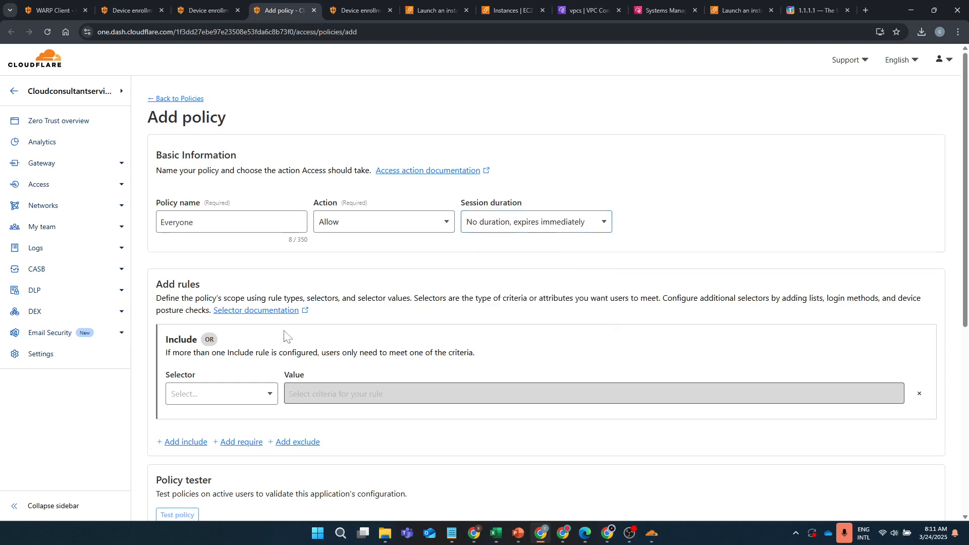
Look through the selector options for the policy's include rule and set the selector to Everyone
scroll(284, 336, down, 1)
click(247, 343)
scroll(234, 416, down, 1)
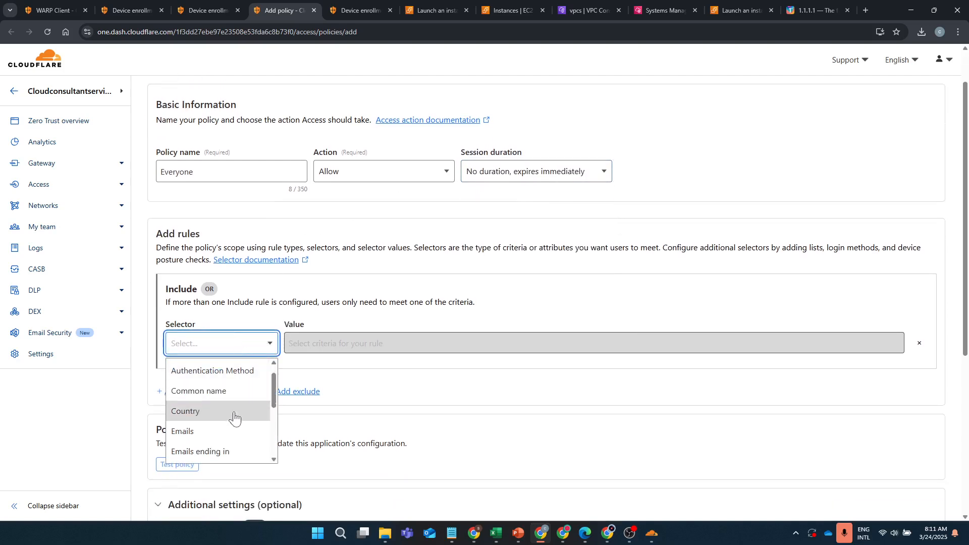
scroll(234, 416, down, 1)
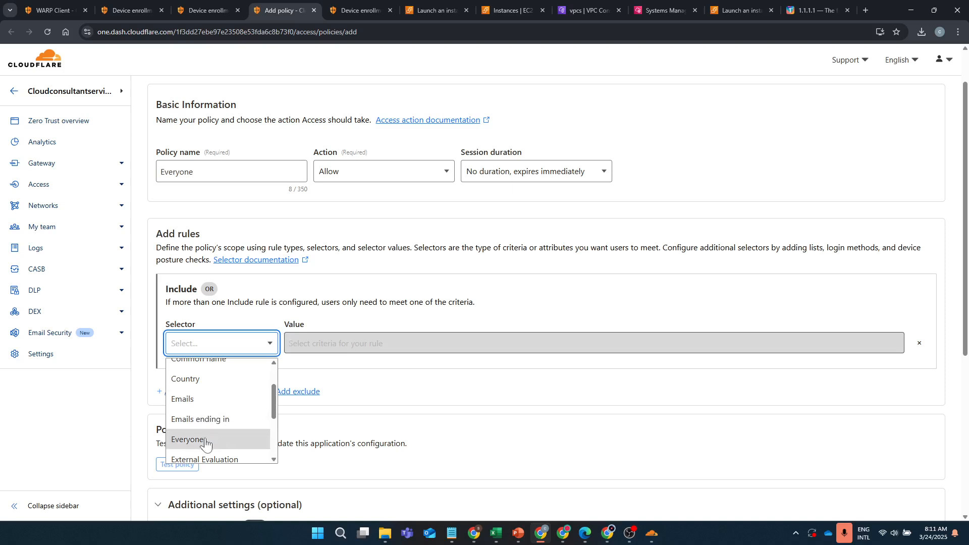
scroll(224, 418, down, 2)
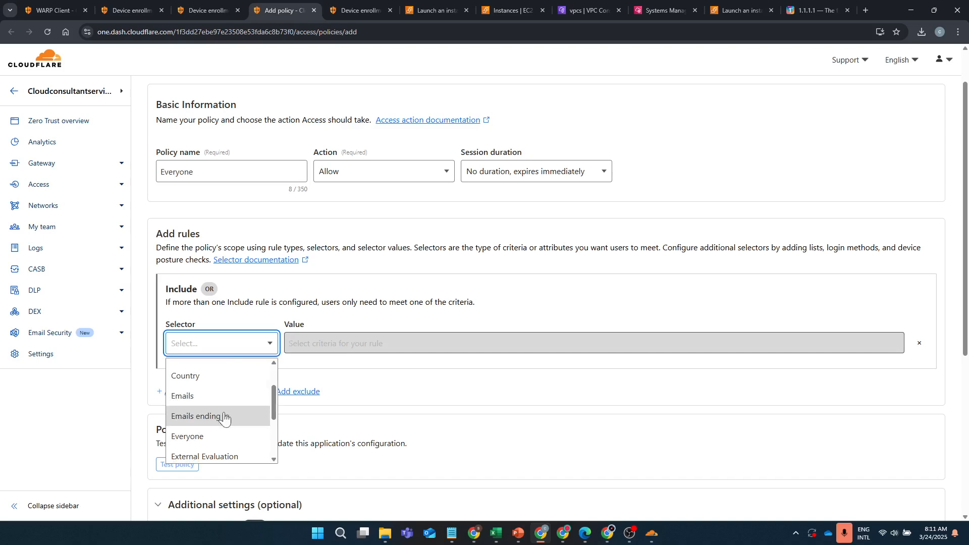
scroll(216, 413, up, 2)
scroll(216, 412, up, 2)
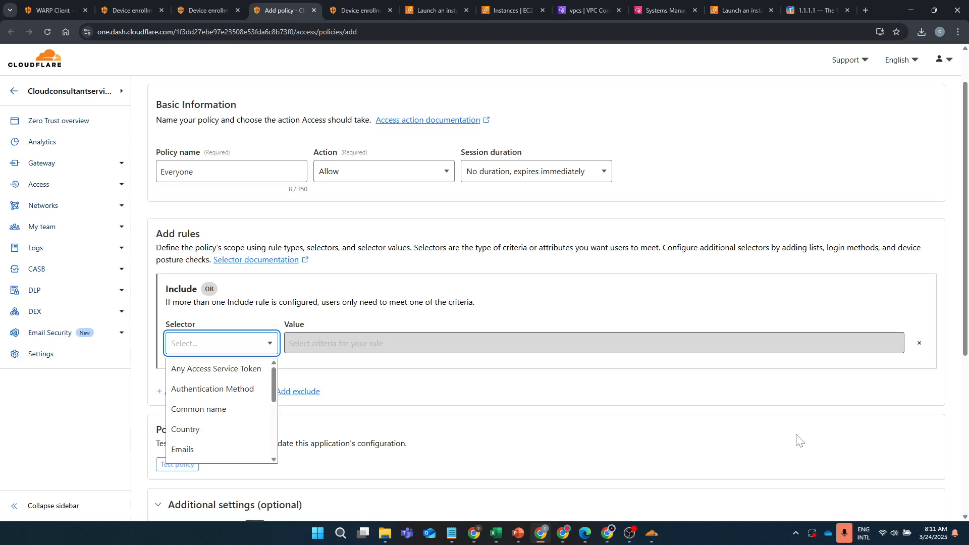
click(795, 533)
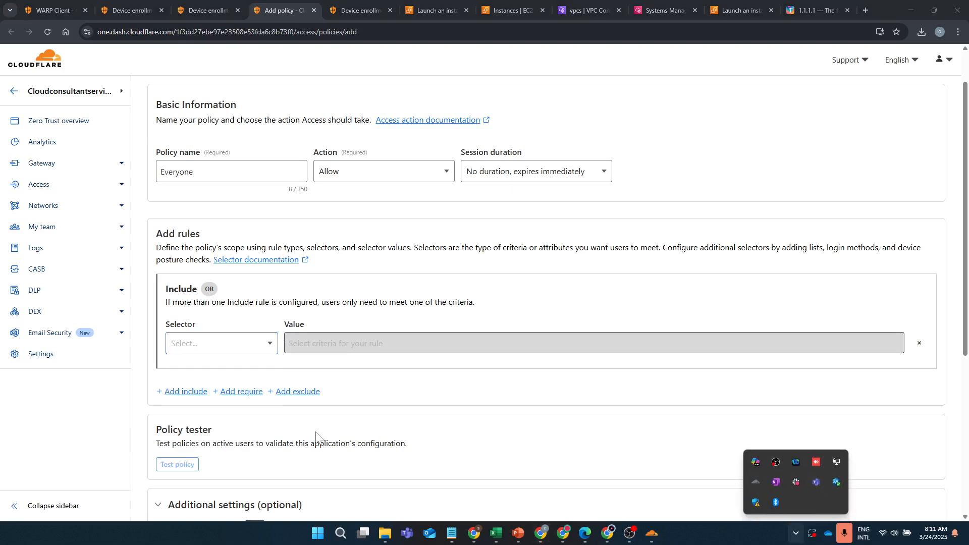
click(218, 353)
scroll(205, 432, down, 6)
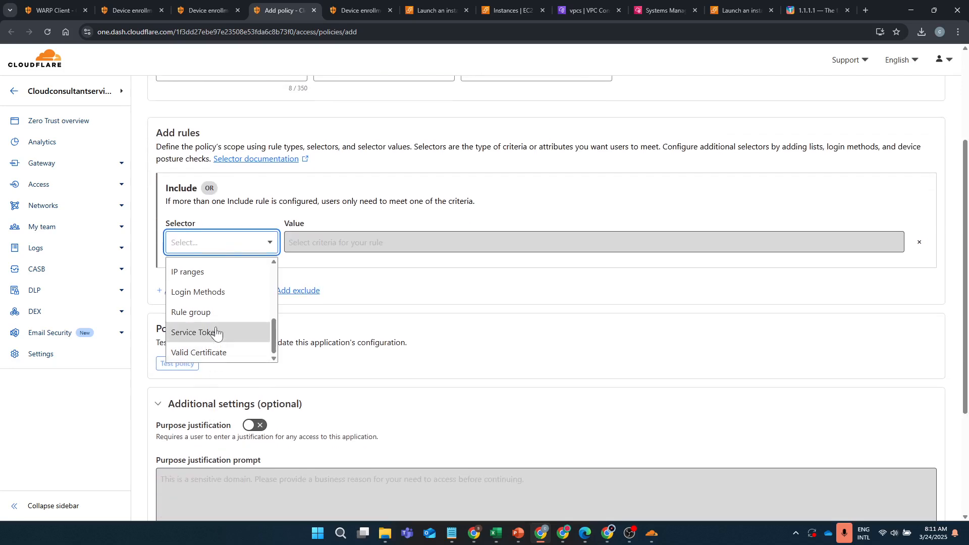
scroll(216, 333, up, 3)
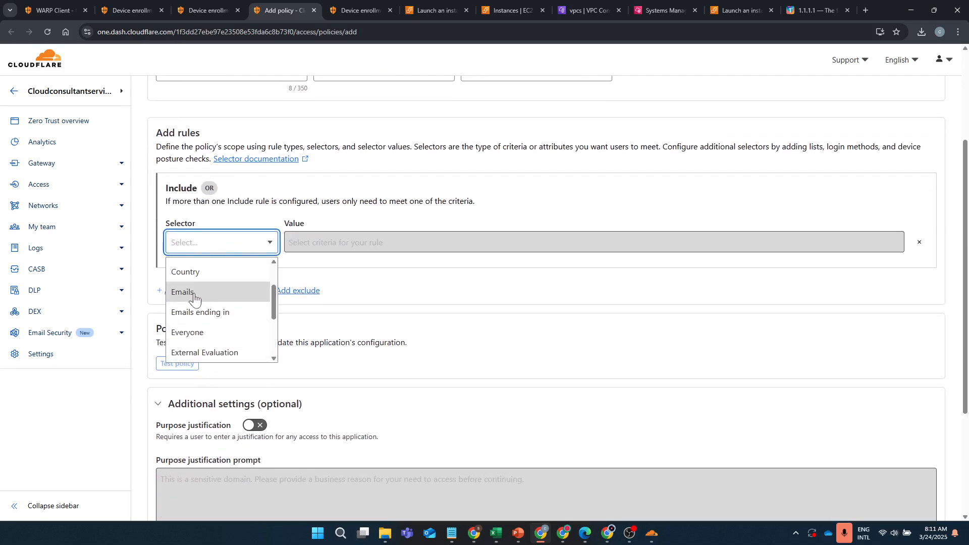
click(190, 333)
Review the policy's rule and optional additional settings, and save the Everyone policy
scroll(343, 246, up, 2)
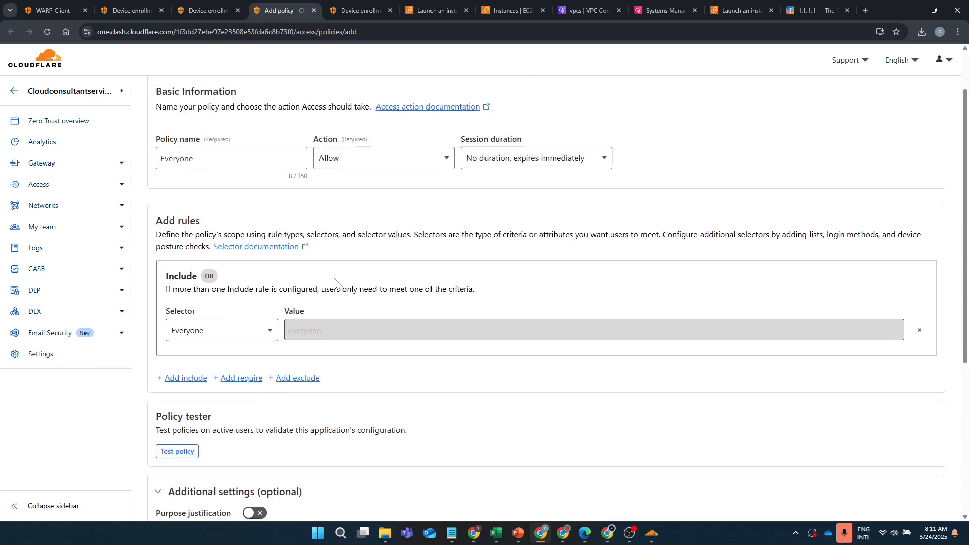
scroll(474, 297, down, 4)
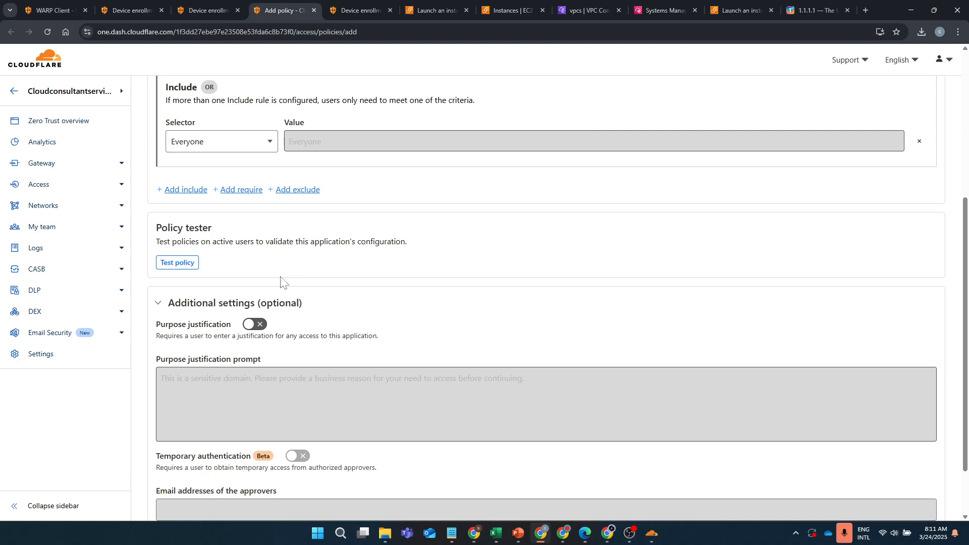
scroll(272, 283, down, 2)
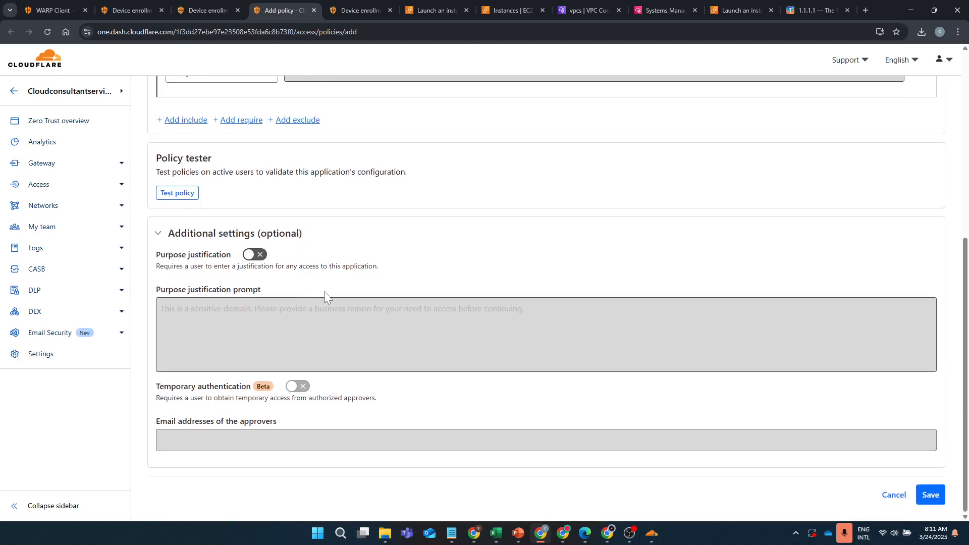
click(933, 494)
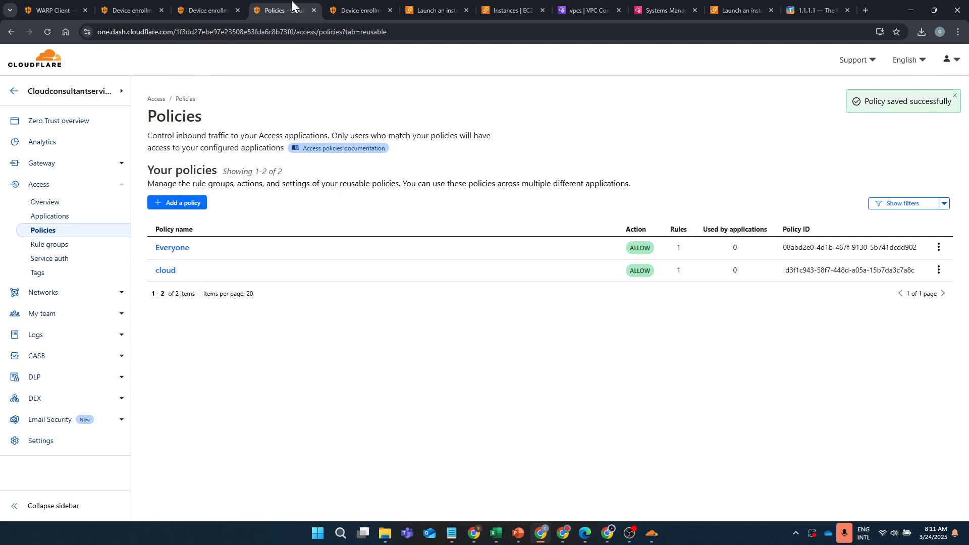
Add the existing Everyone policy to the device enrollment permissions and save the enrollment settings
click(208, 10)
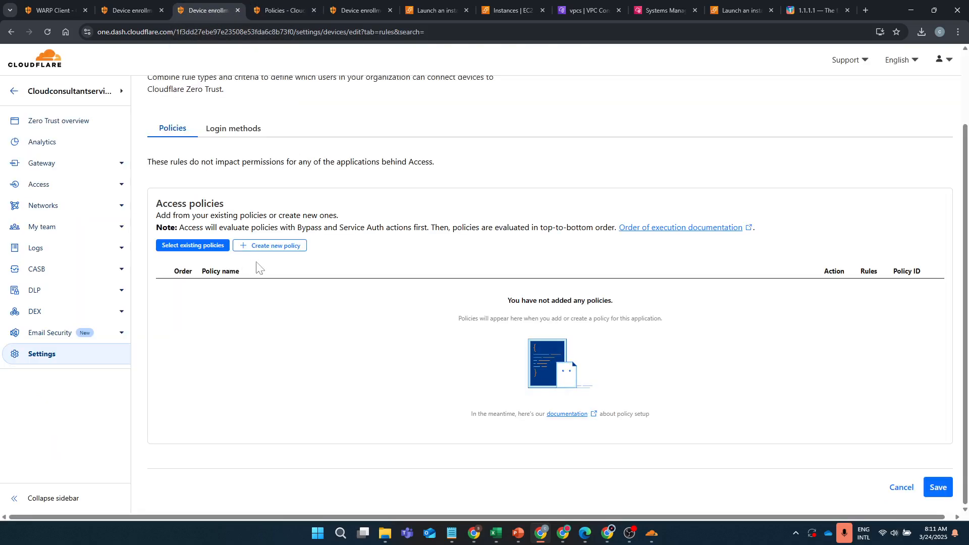
click(204, 245)
click(288, 288)
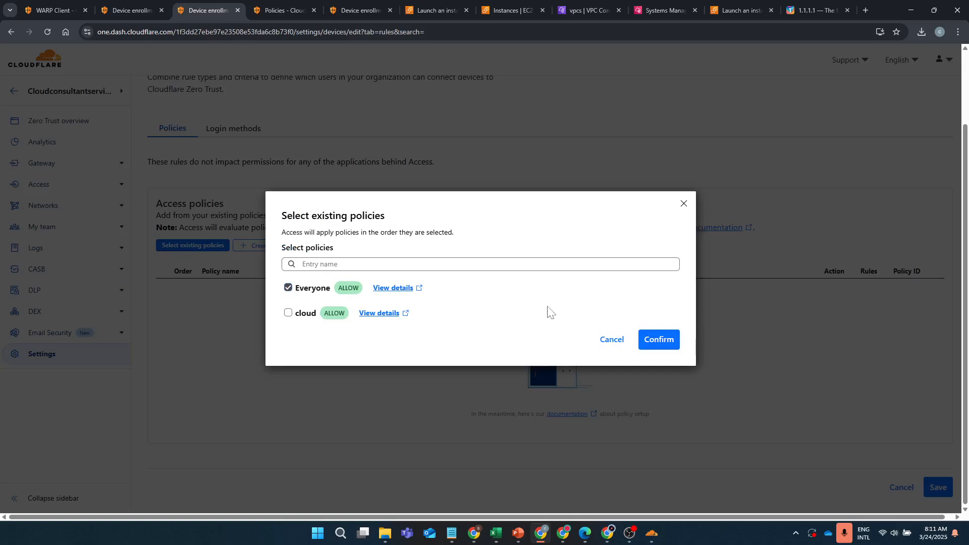
click(655, 344)
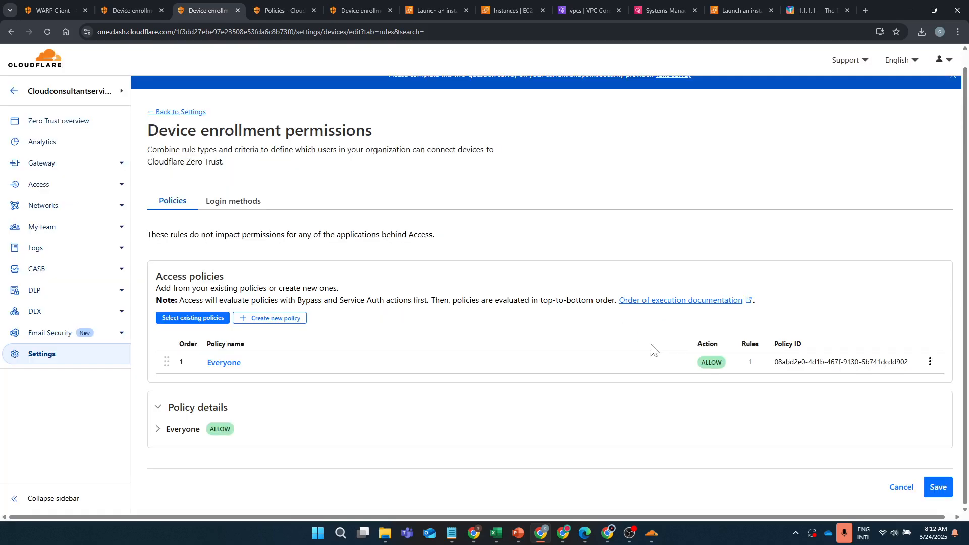
click(238, 206)
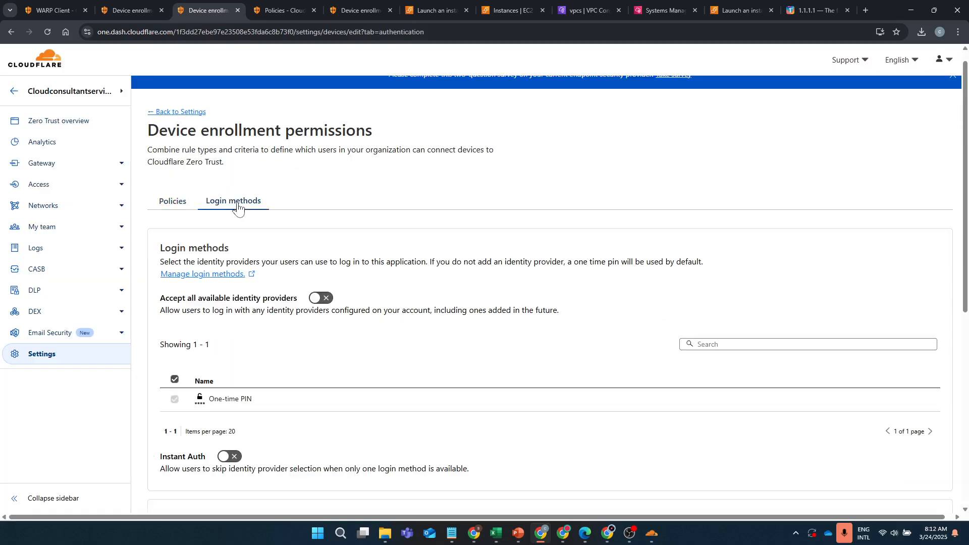
click(173, 201)
click(938, 487)
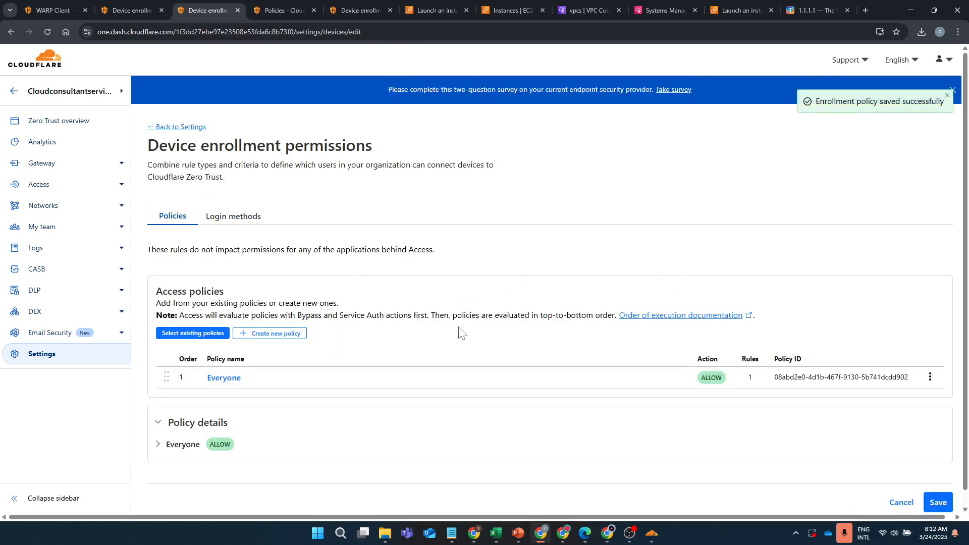
Check the login methods for device enrollment and the connection status of the Cloudflare WARP client
click(235, 217)
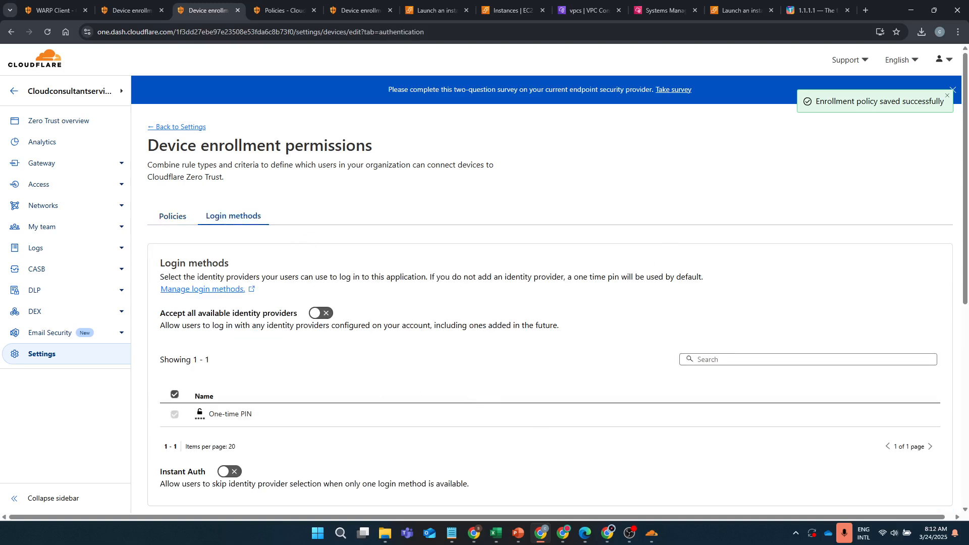
click(795, 535)
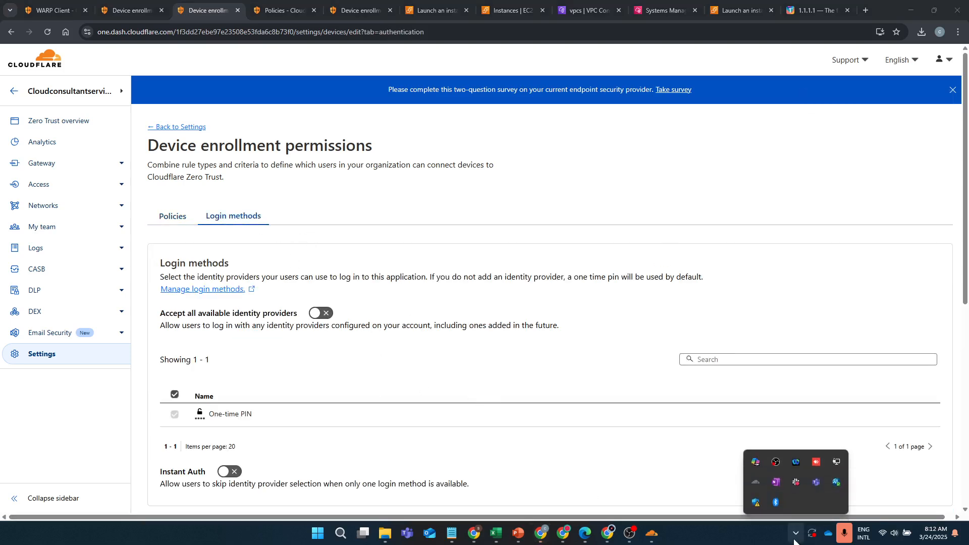
click(755, 481)
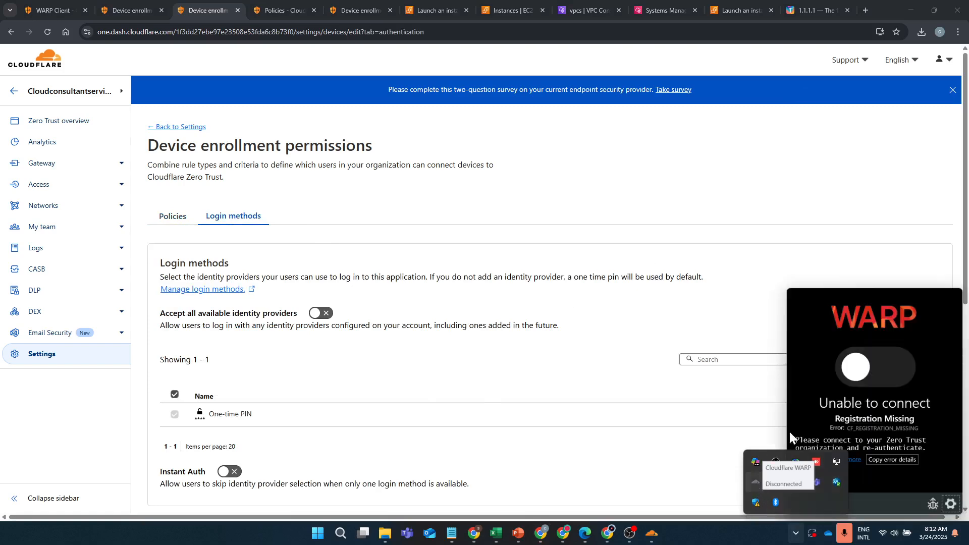
click(344, 469)
Look through the Authentication and WARP Client settings for the organization's team domain
click(42, 355)
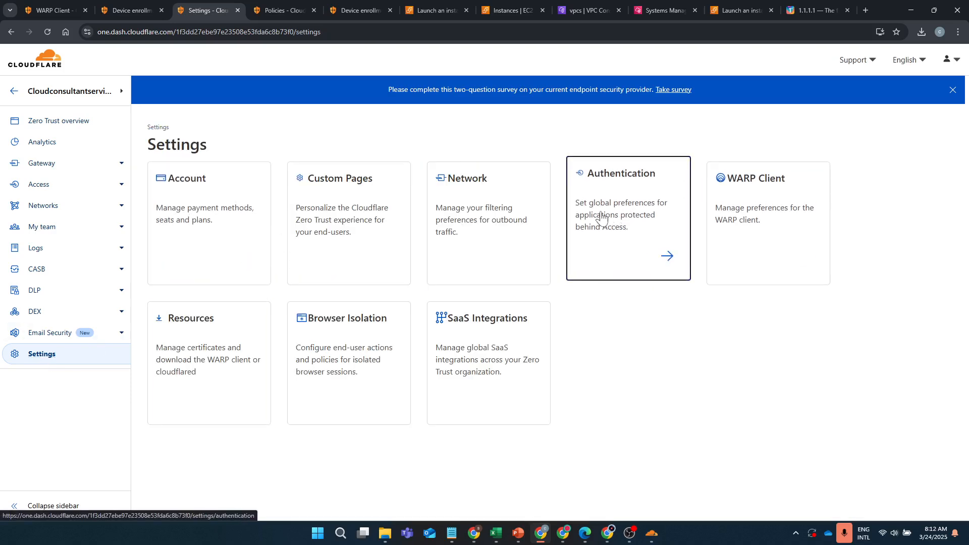
click(633, 218)
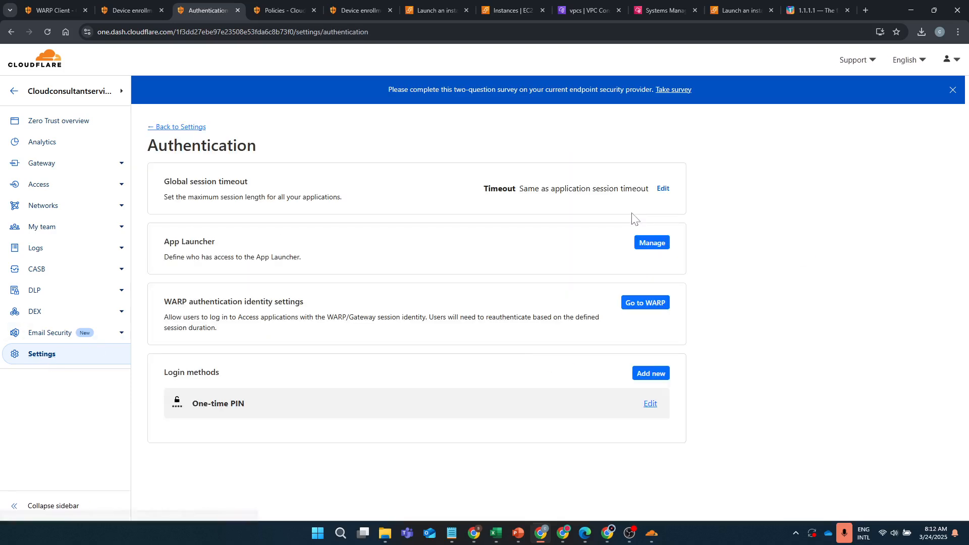
click(36, 356)
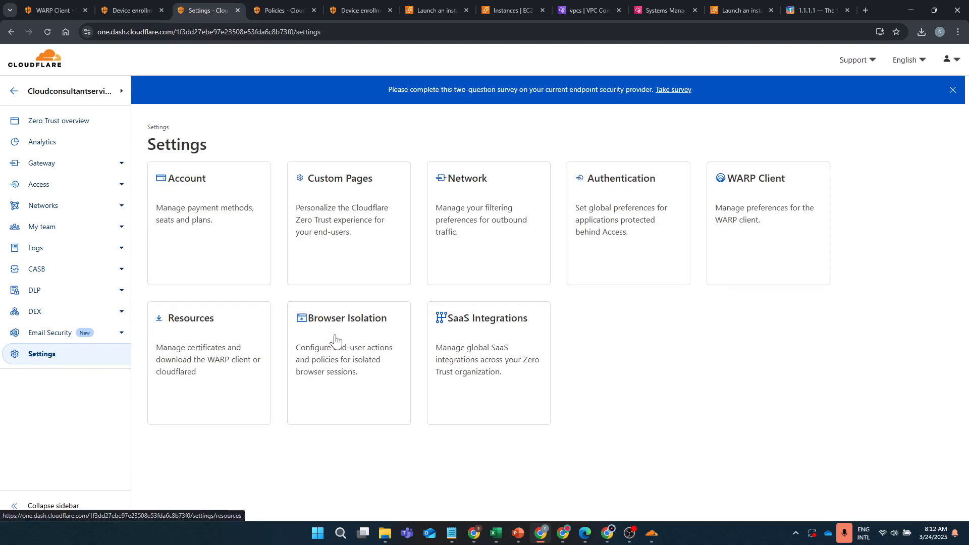
click(752, 220)
scroll(258, 337, down, 10)
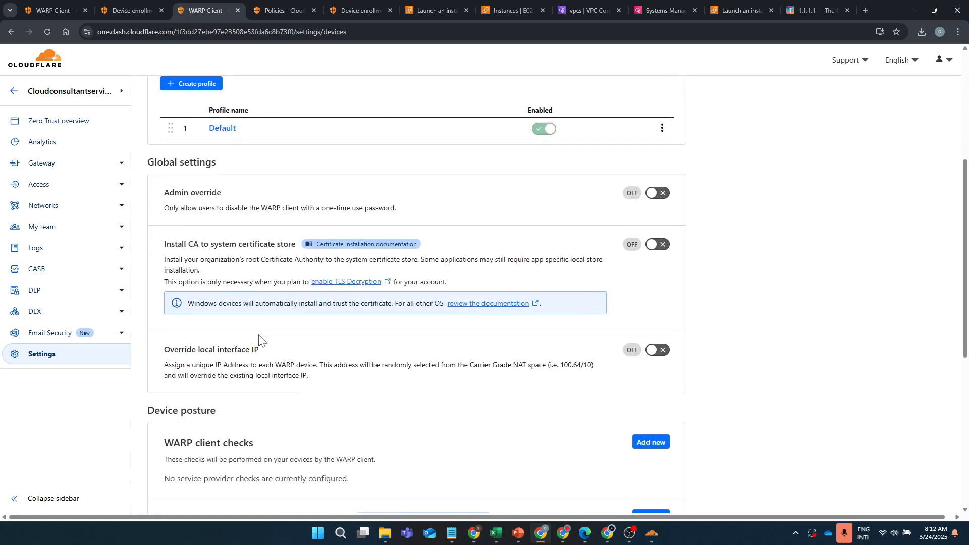
click(60, 358)
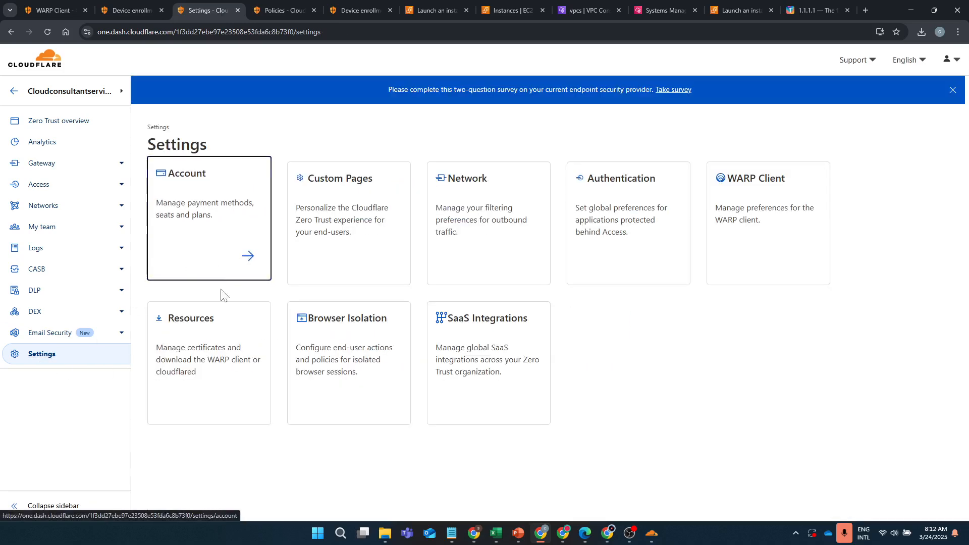
Examine the team domain in the Custom Pages settings, opening its name for editing and cancelling without changes
click(348, 209)
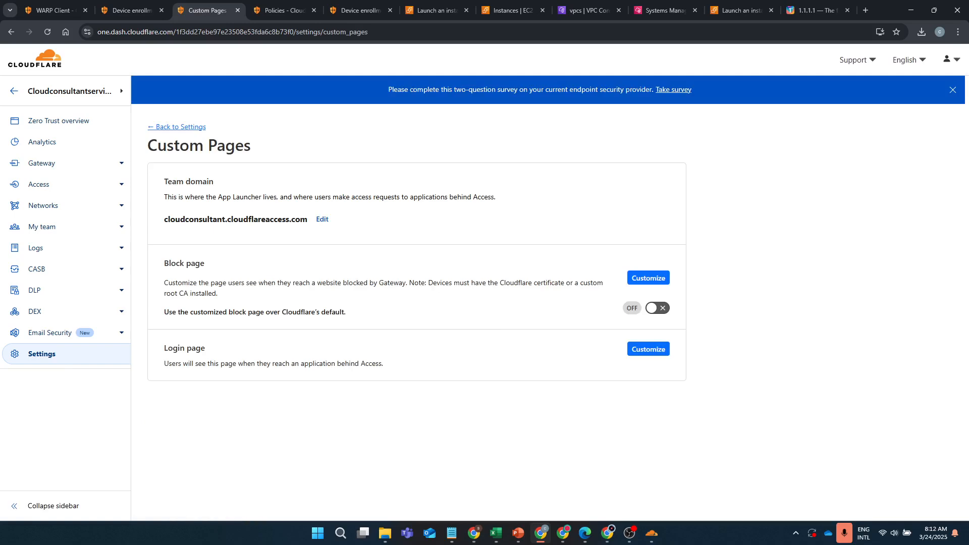
drag(225, 219, 164, 219)
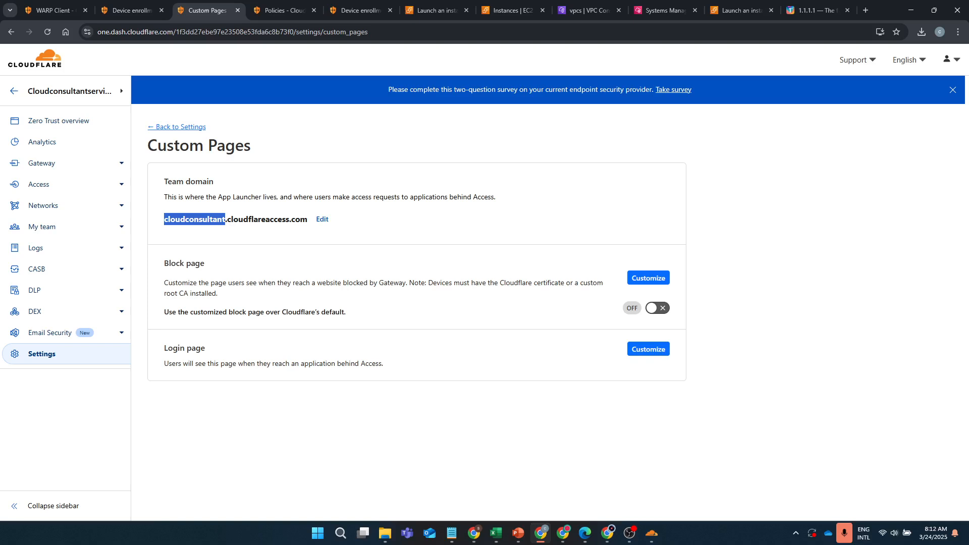
click(321, 219)
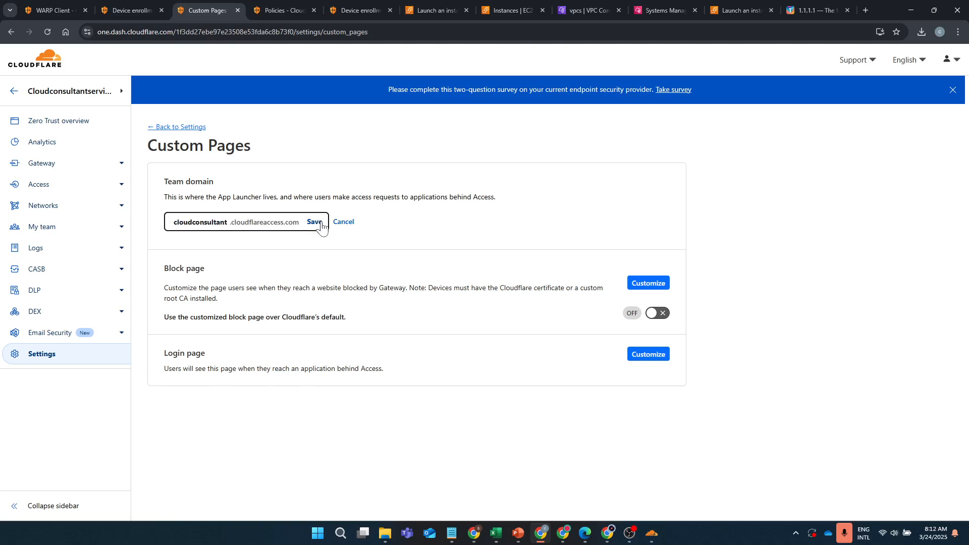
double_click(202, 222)
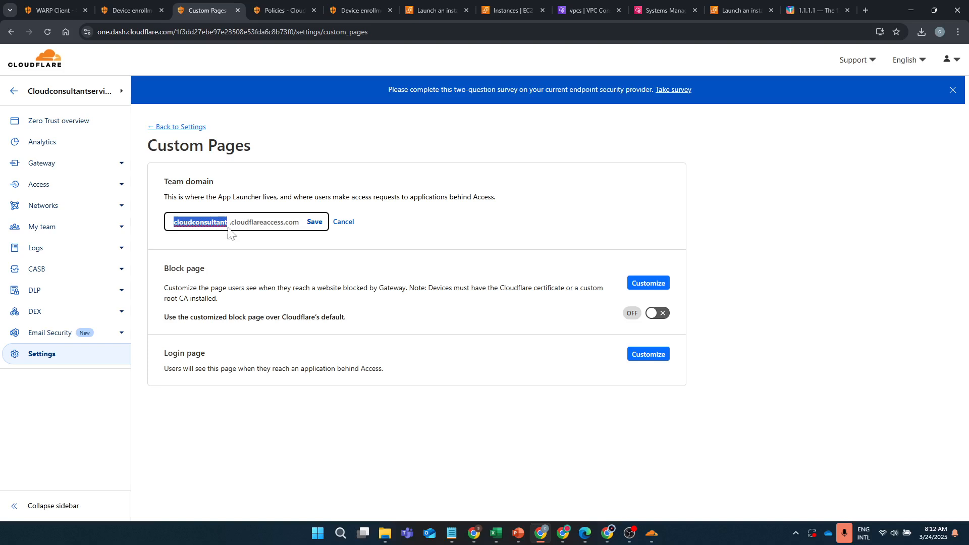
click(343, 224)
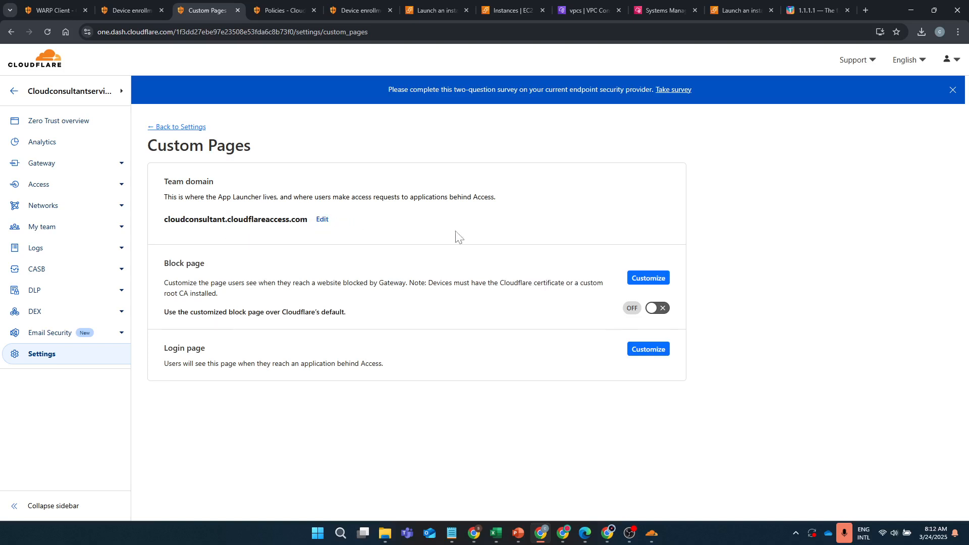
Switch to the Cloudflare WARP client and log in to Cloudflare Zero Trust with team name cloudconsultant, allowing the browser to open WARP
click(797, 534)
click(756, 483)
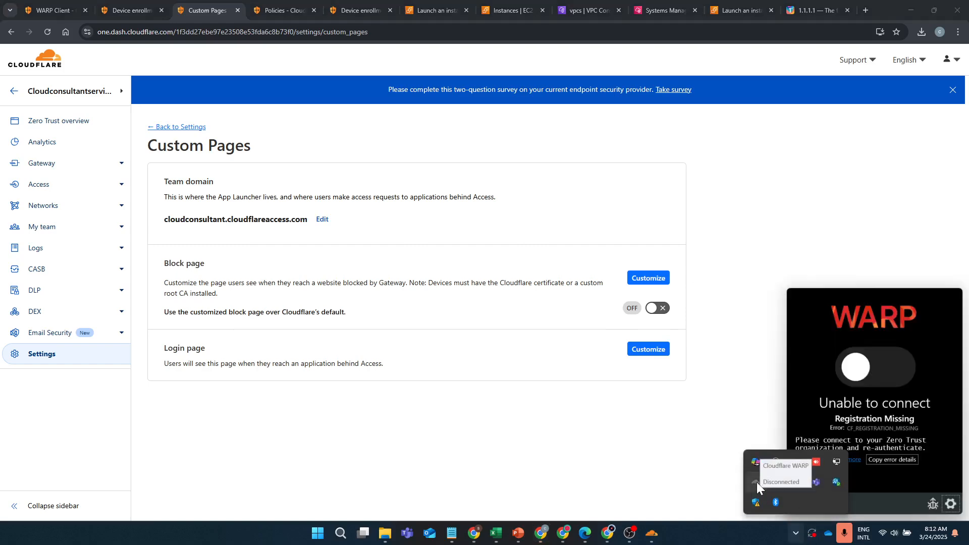
click(951, 504)
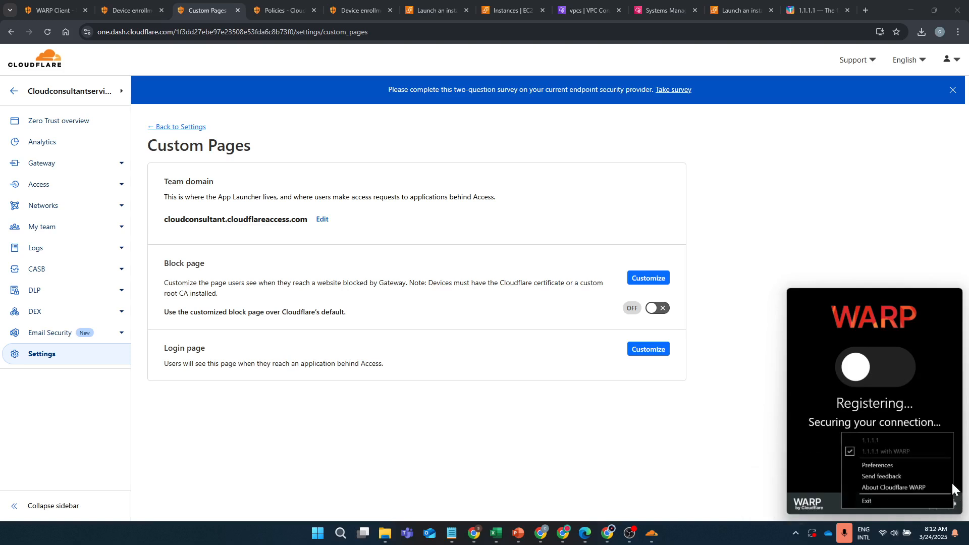
click(878, 465)
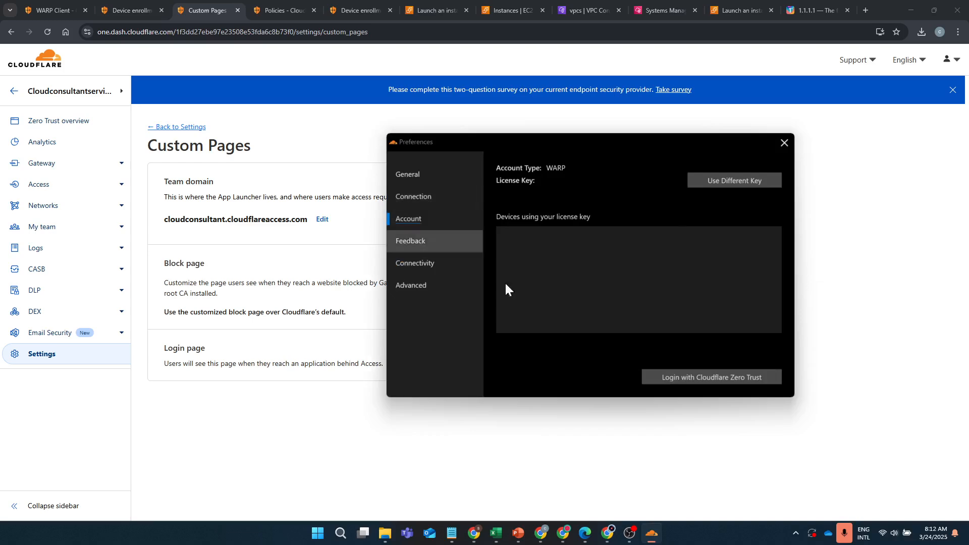
click(700, 377)
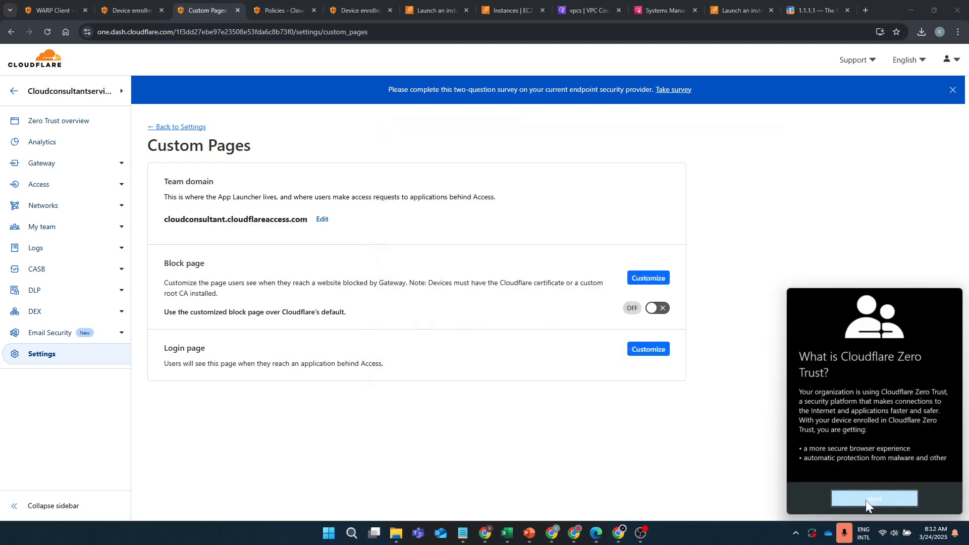
click(865, 500)
click(902, 499)
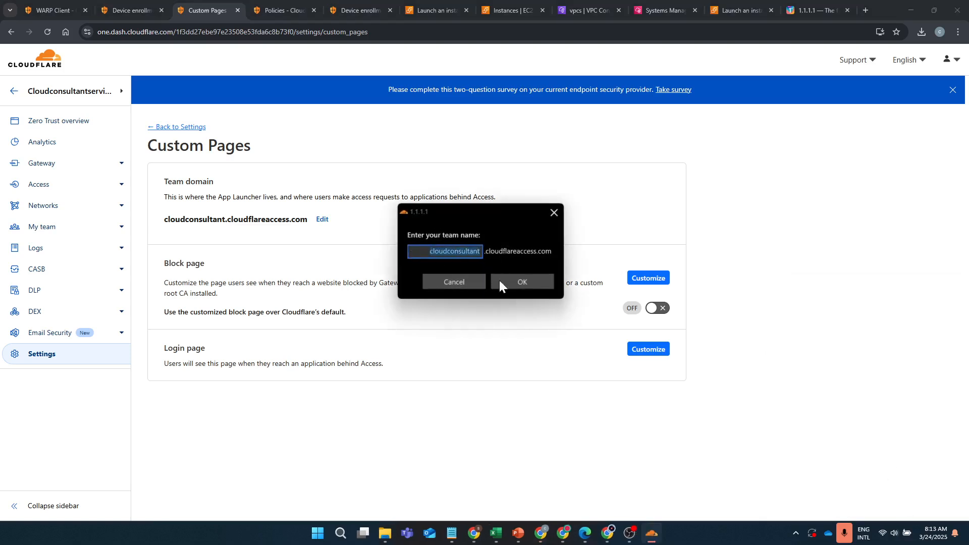
click(523, 282)
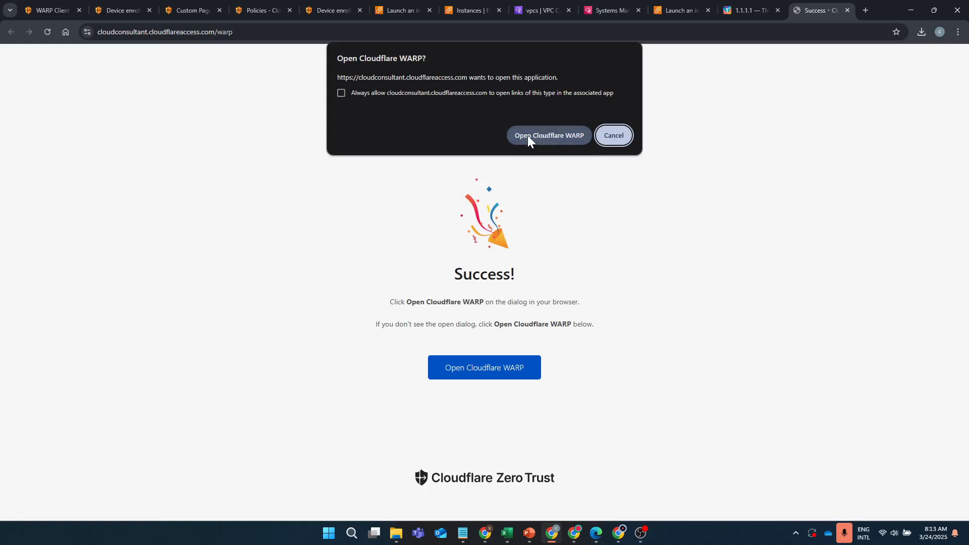
click(541, 137)
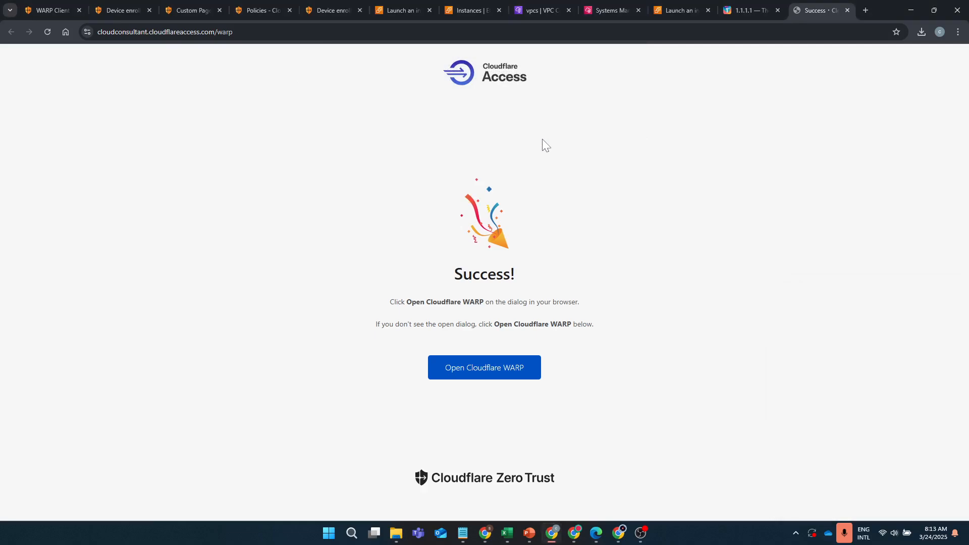
Open the Cloudflare WARP client and turn on its Zero Trust connection
click(796, 533)
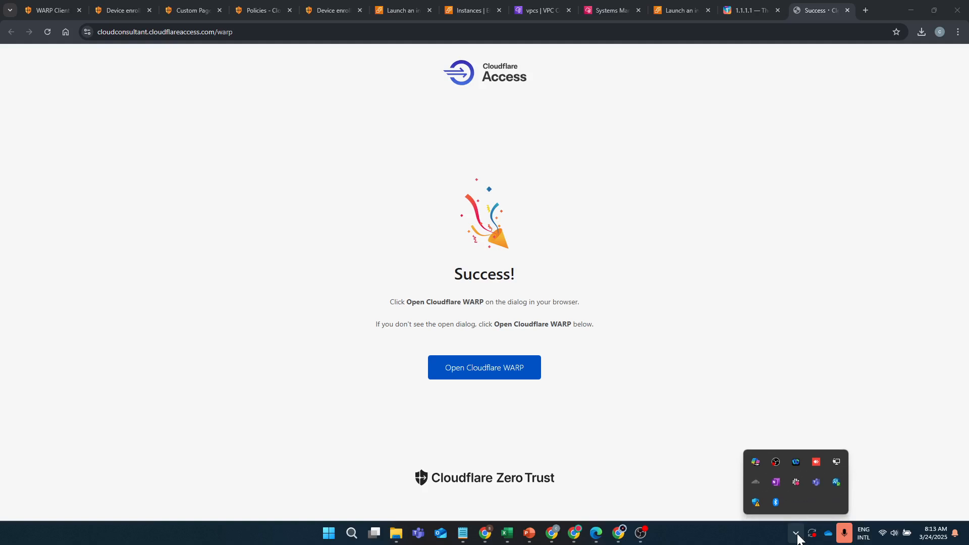
click(796, 533)
click(797, 535)
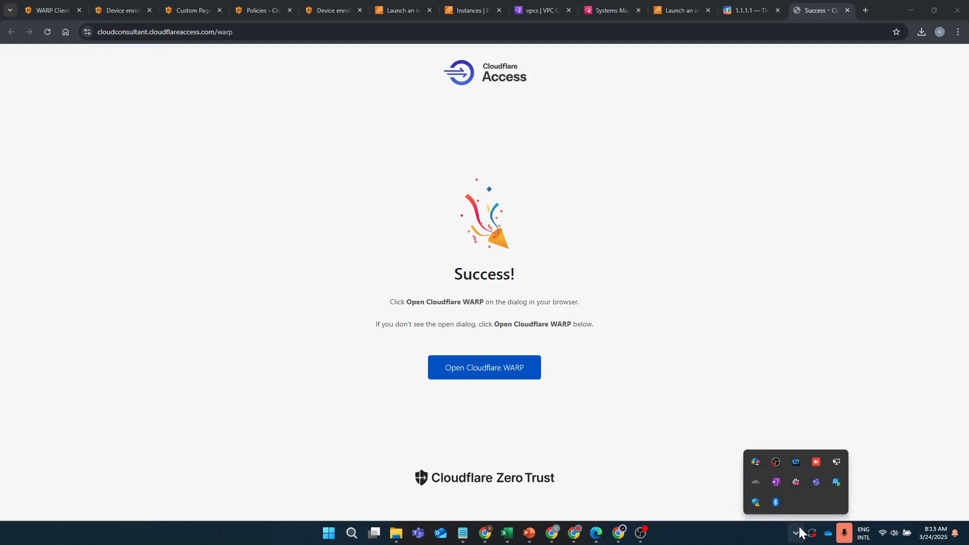
click(750, 482)
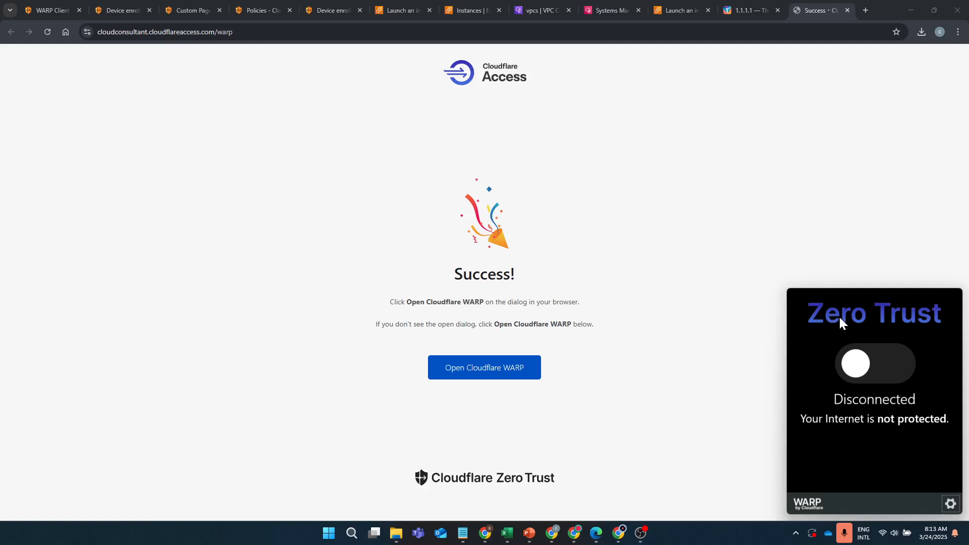
click(895, 376)
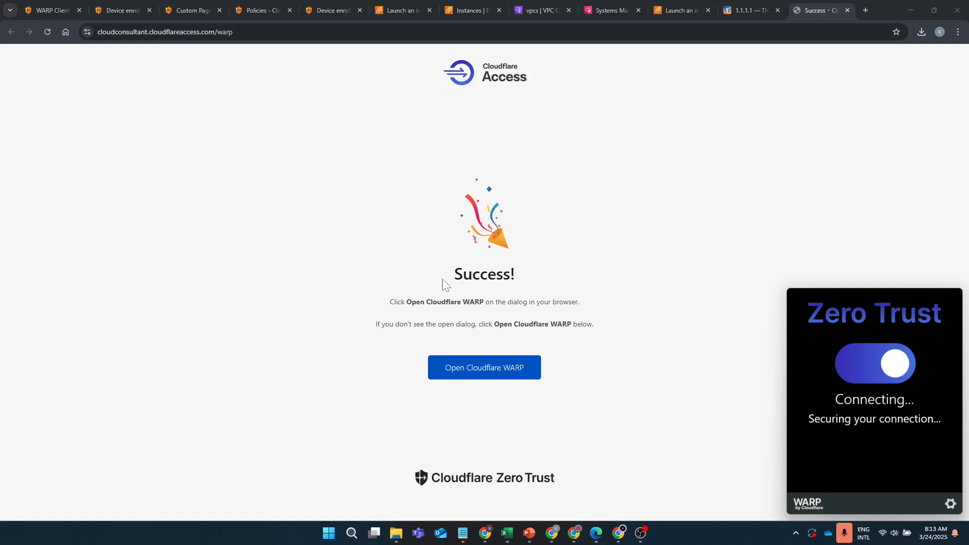
click(477, 375)
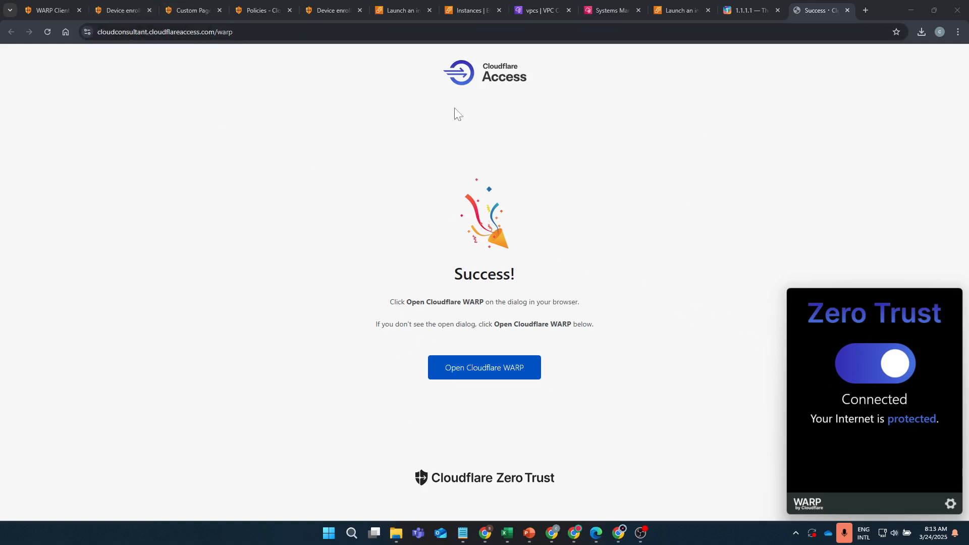
Return to the device enrollment permissions page in the browser
click(129, 7)
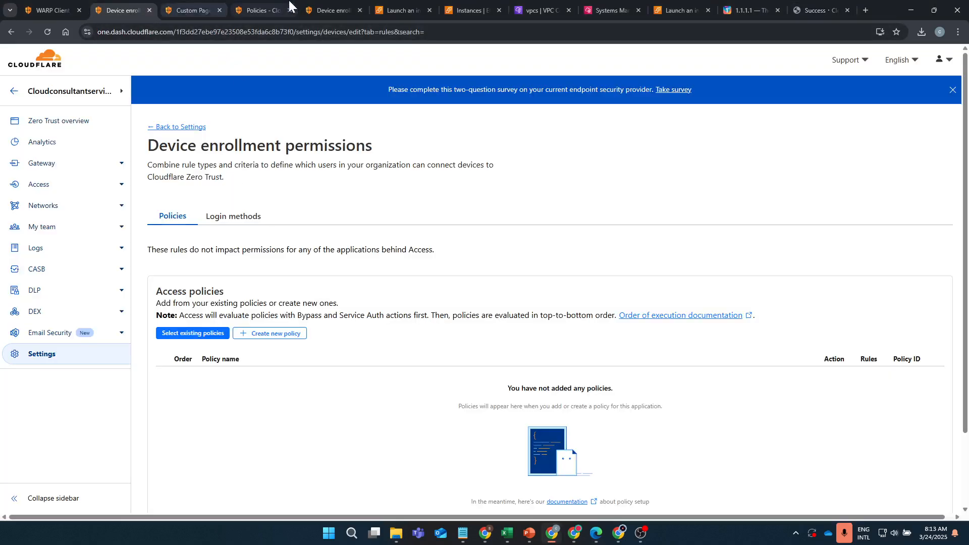
Switch to the AWS console, open the full EC2 instances list and refresh it
click(402, 10)
click(473, 11)
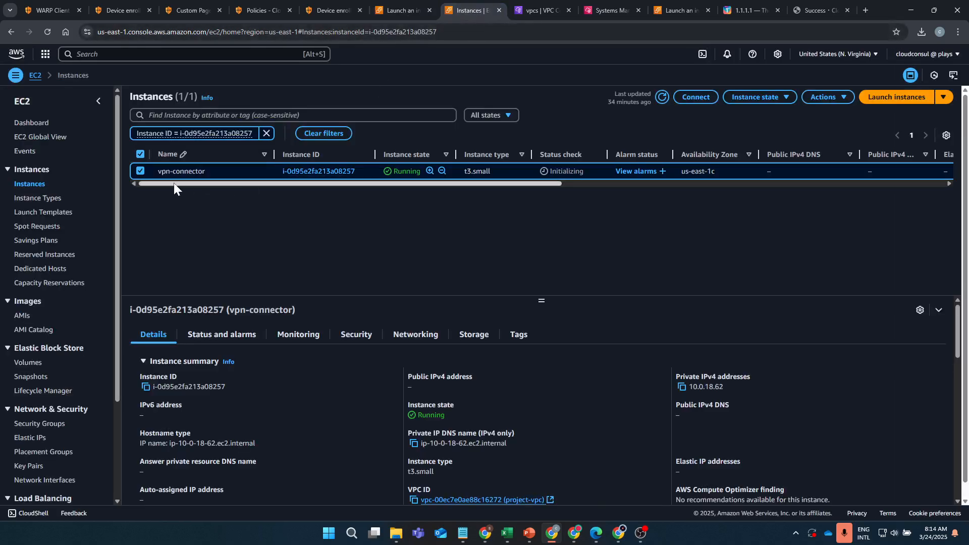
click(389, 10)
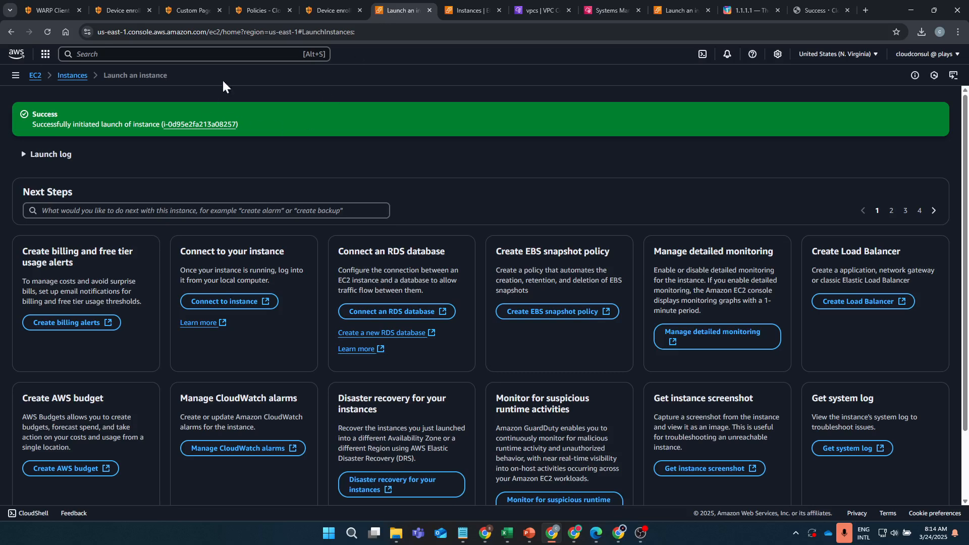
click(70, 76)
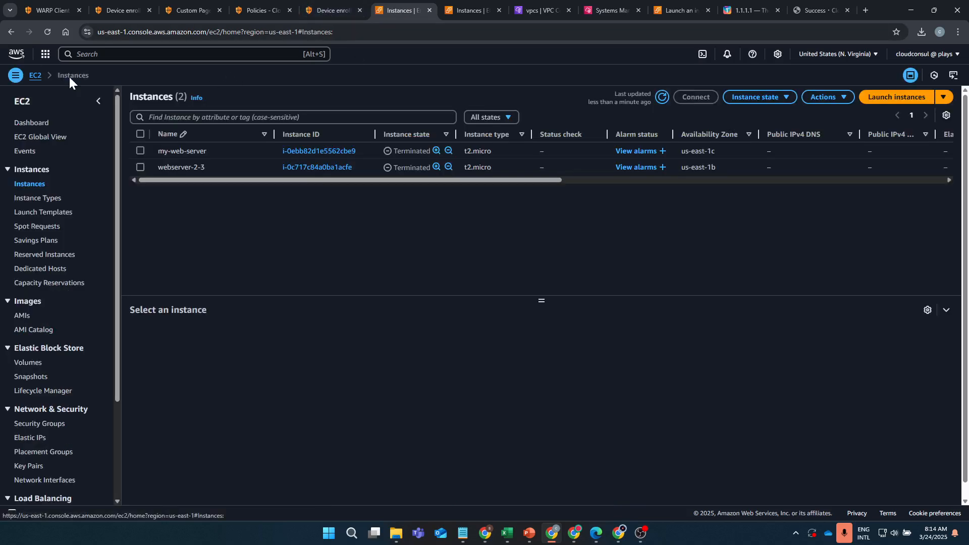
click(141, 150)
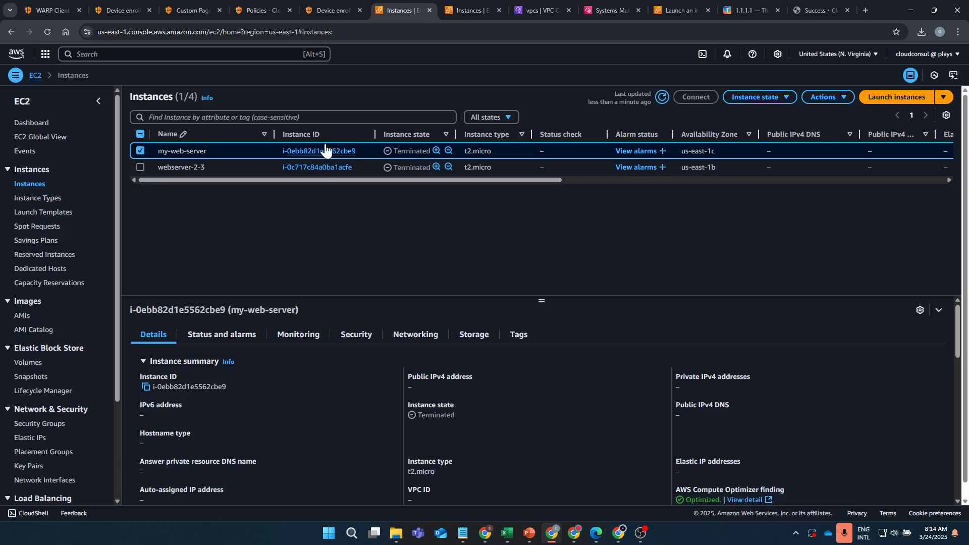
click(661, 98)
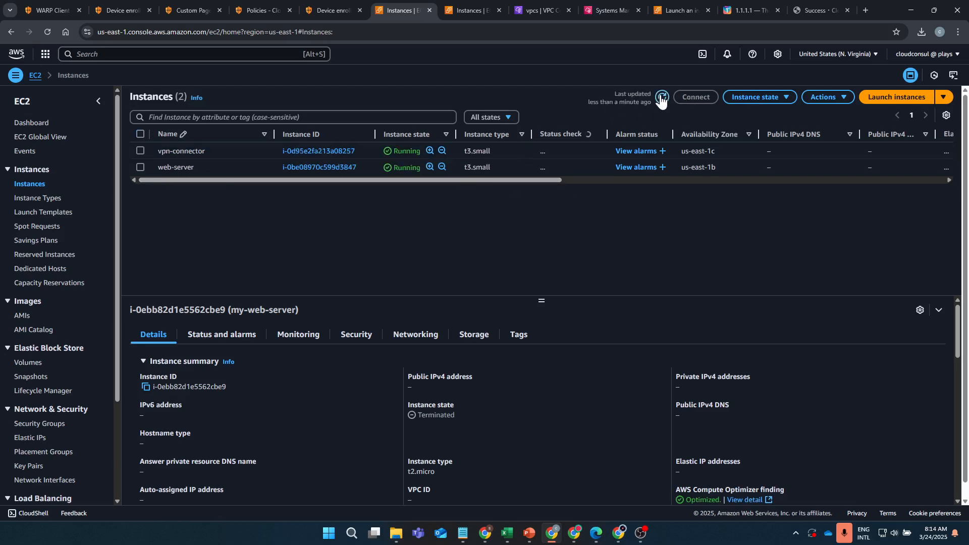
Connect to the web-server instance through Session Manager
click(141, 167)
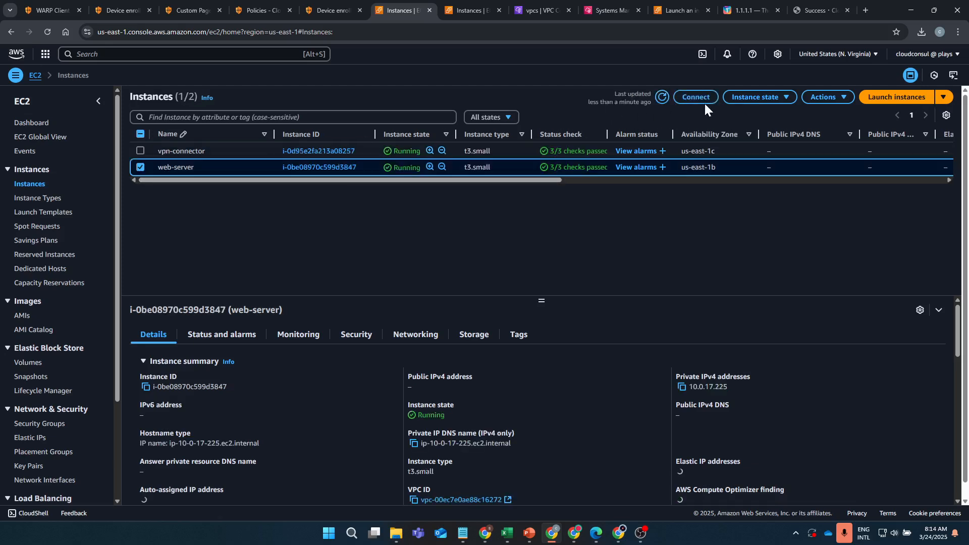
click(696, 97)
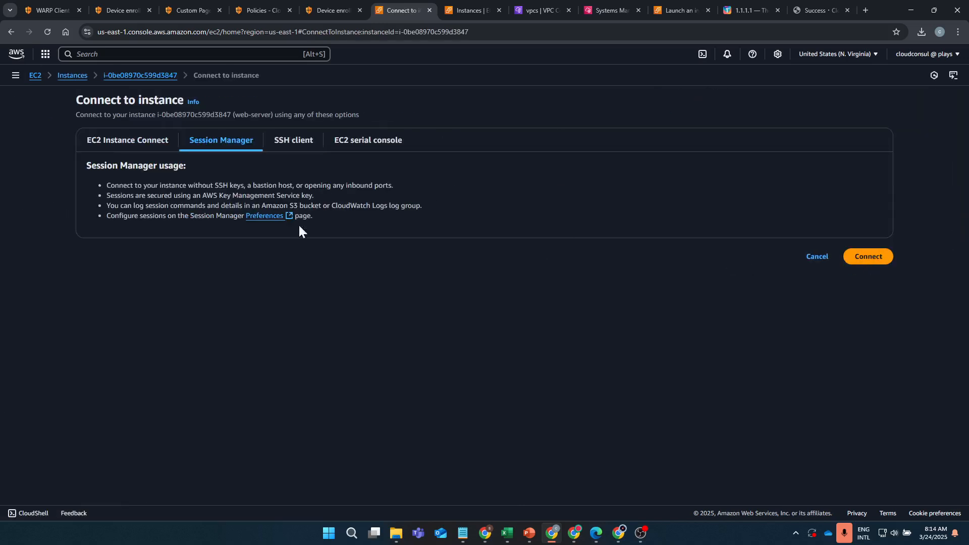
click(869, 256)
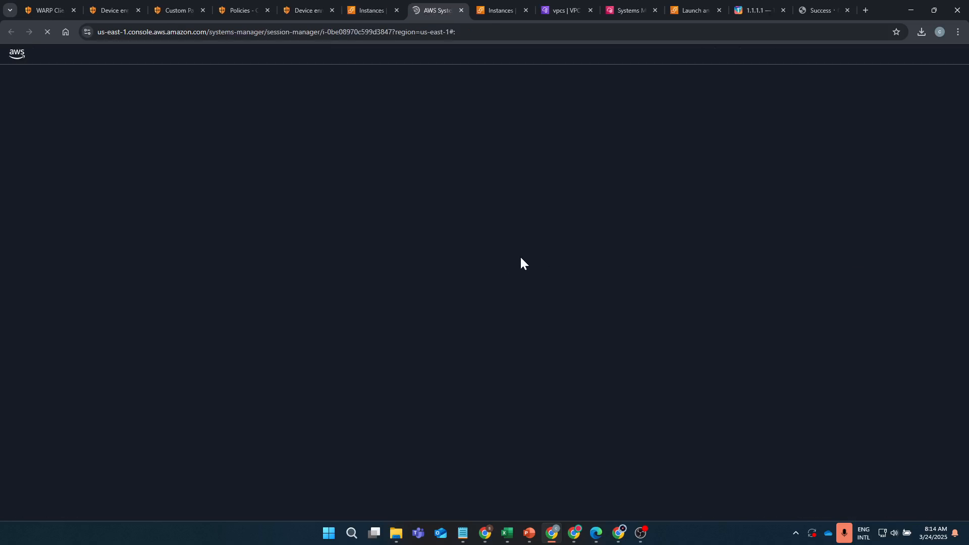
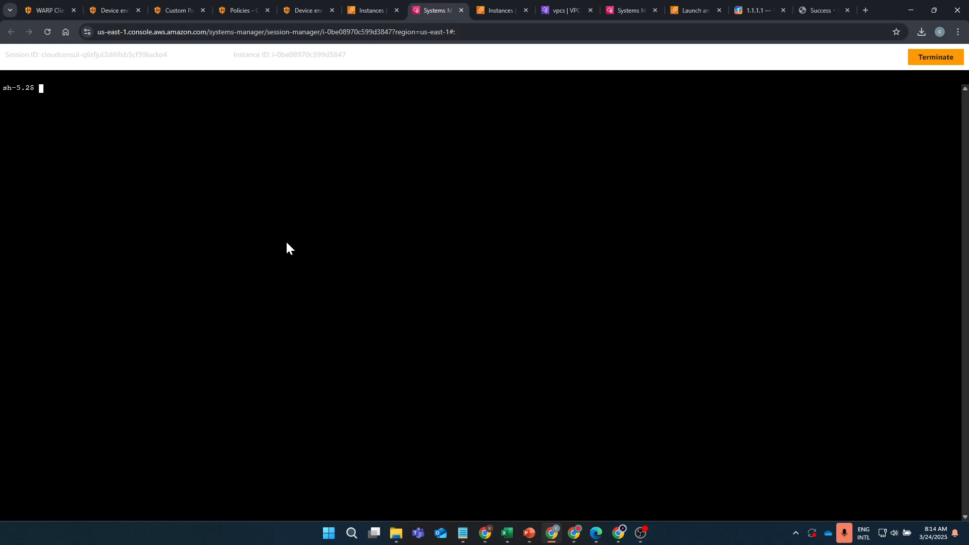
Switch the web-server shell session to the root user with "sudo su -"
key(Return)
key(Return)
key(Return)
text(sudo su -)
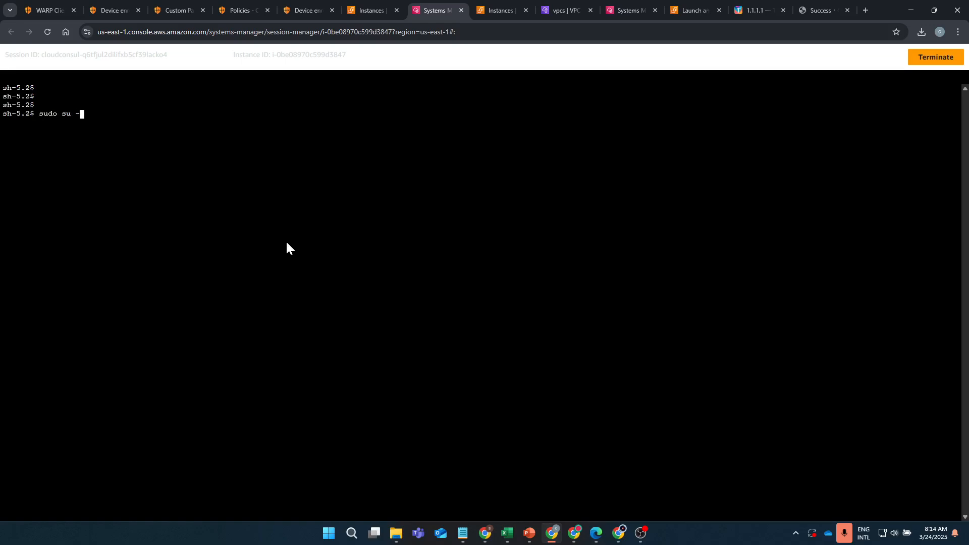
key(Return)
key(Return)
key(Return)
key(Return)
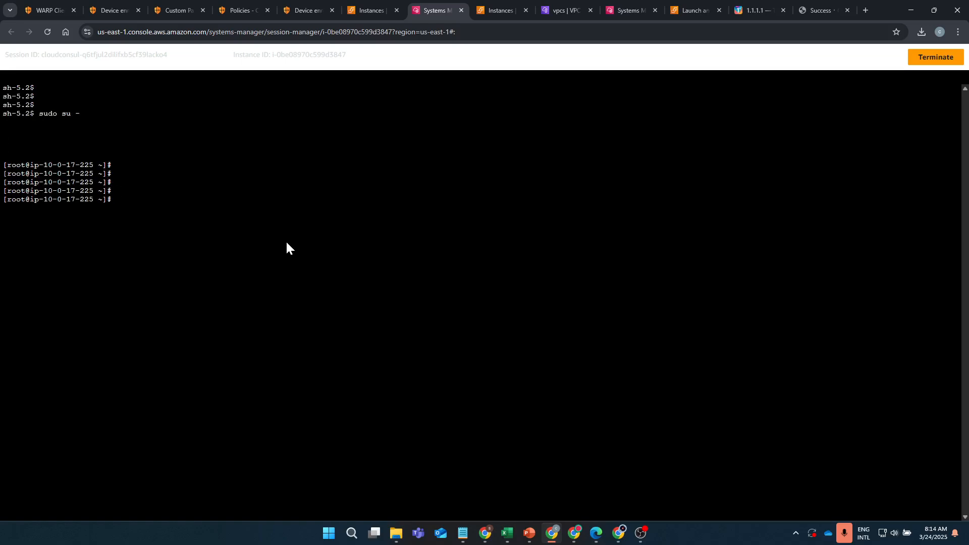
Install nginx on the web server with "yum install nginx -y"
text(yum install nginx -y)
key(Return)
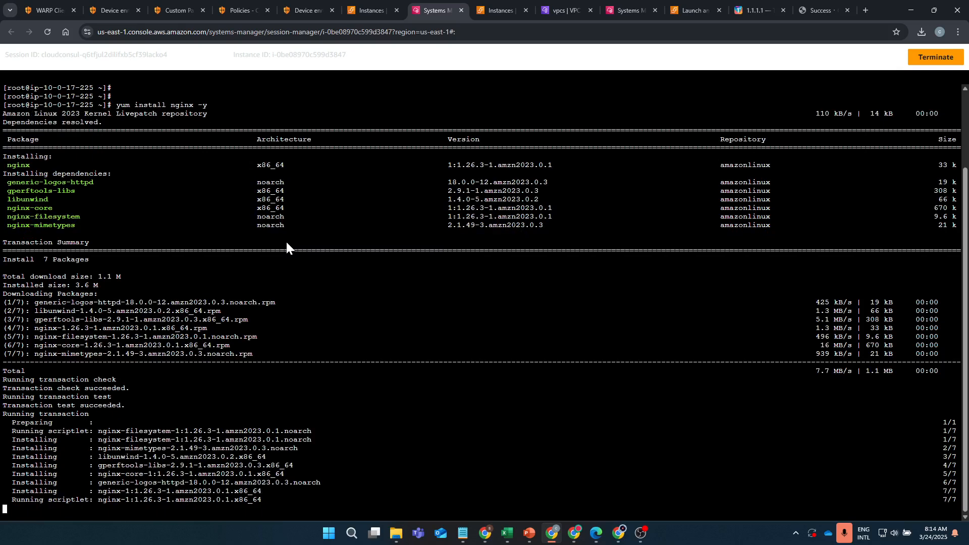
key(Return)
key(Return)
key(Return)
key(Return)
key(Return)
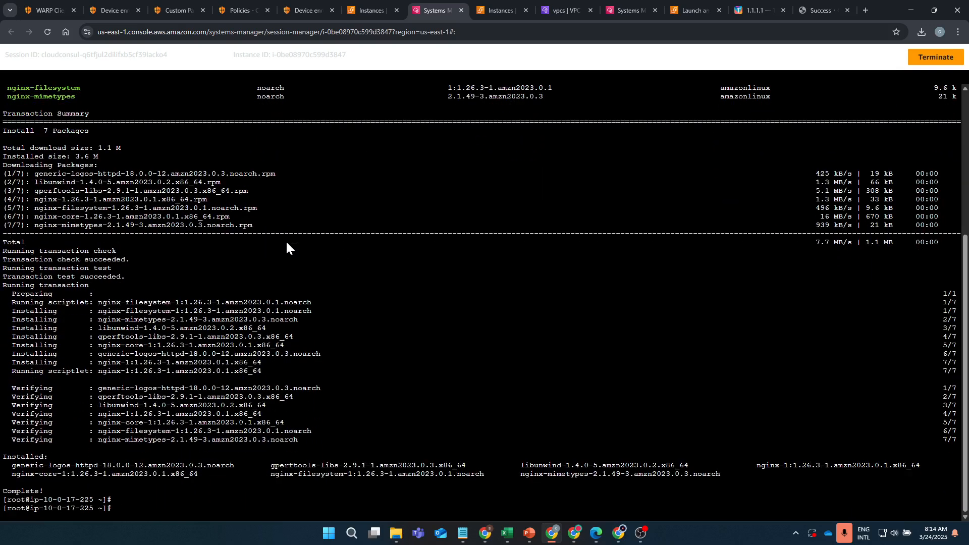
Try to start the web service with the command "service start nginx"
text(rvic)
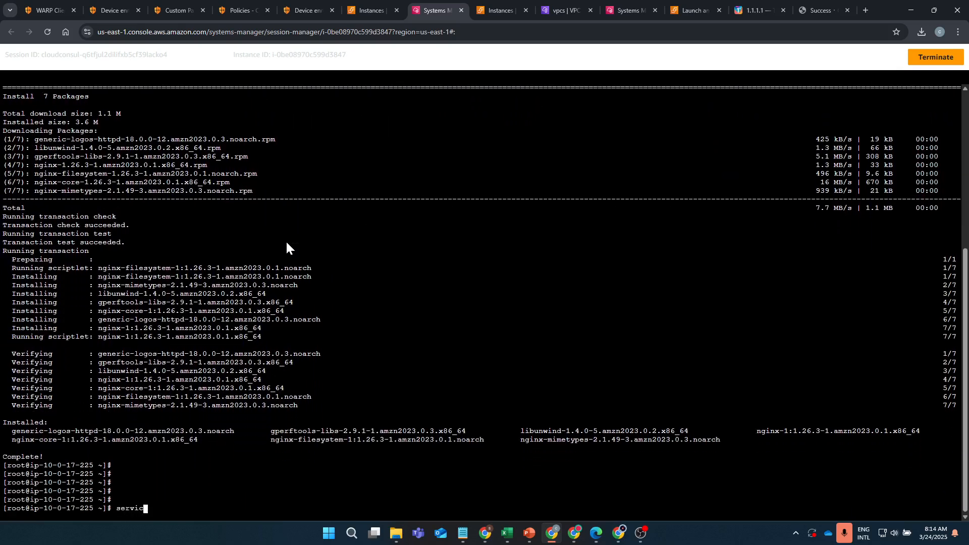
text(e start ngu)
text(x)
key(Return)
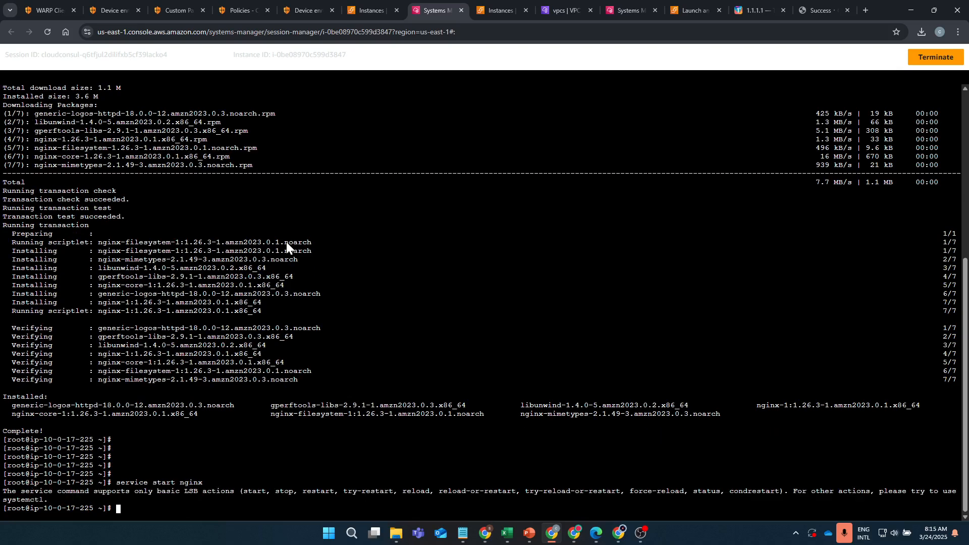
Start the nginx service with "systemctl start nginx"
text(systemctl start nginx)
key(Return)
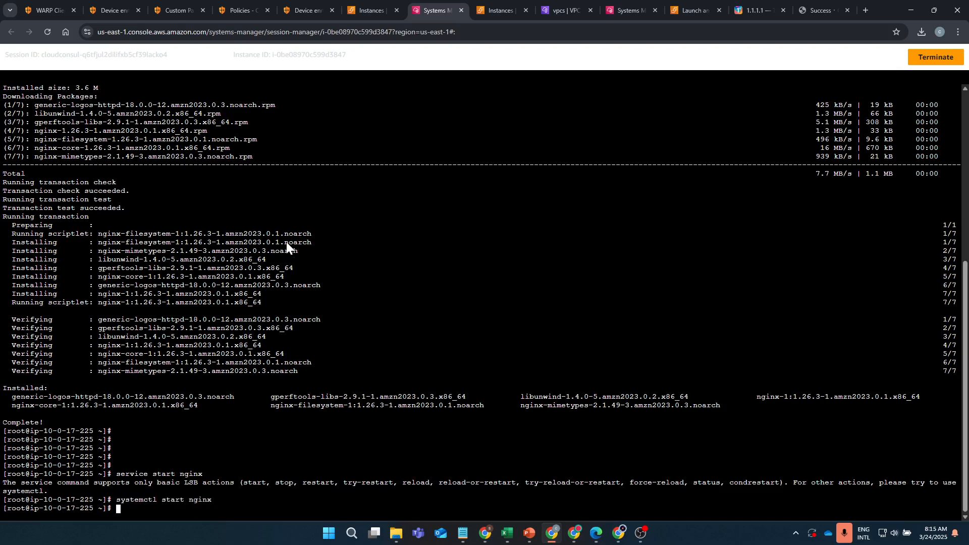
key(Return)
key(Return)
Check the nginx service state with "systemctl status nginx" and examine its Active line
key(Up)
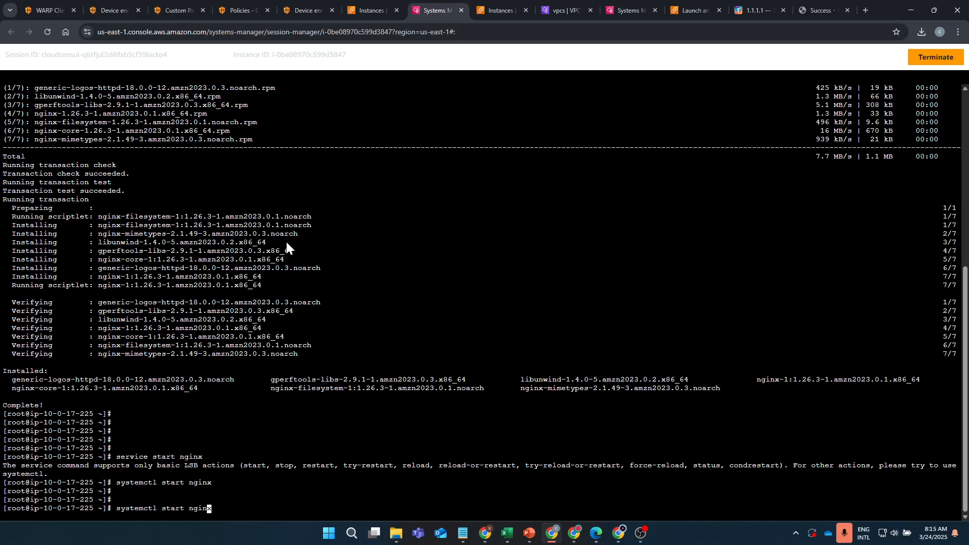
key(Left)
key(Left)
key(Left)
key(Left)
key(BackSpace)
key(BackSpace)
text(tus)
key(Return)
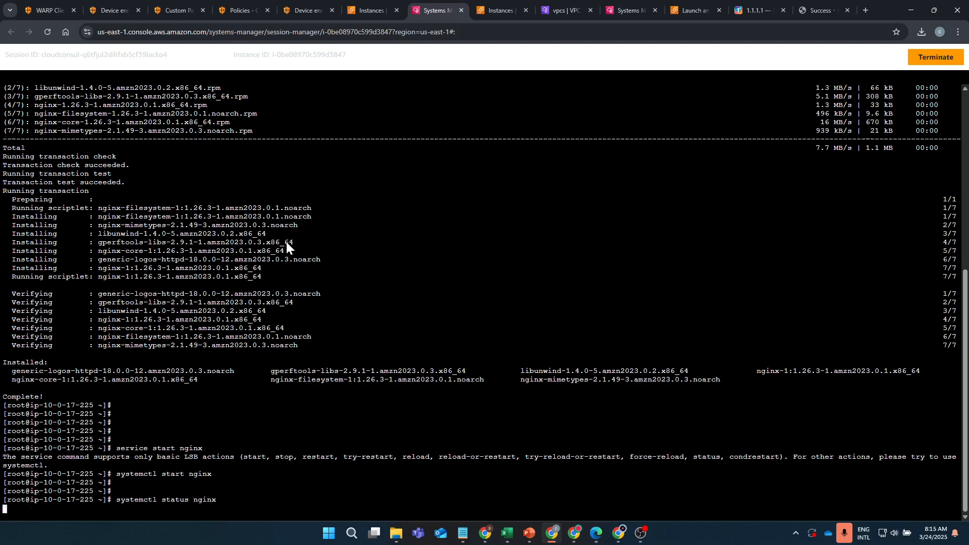
key(Return)
key(Return)
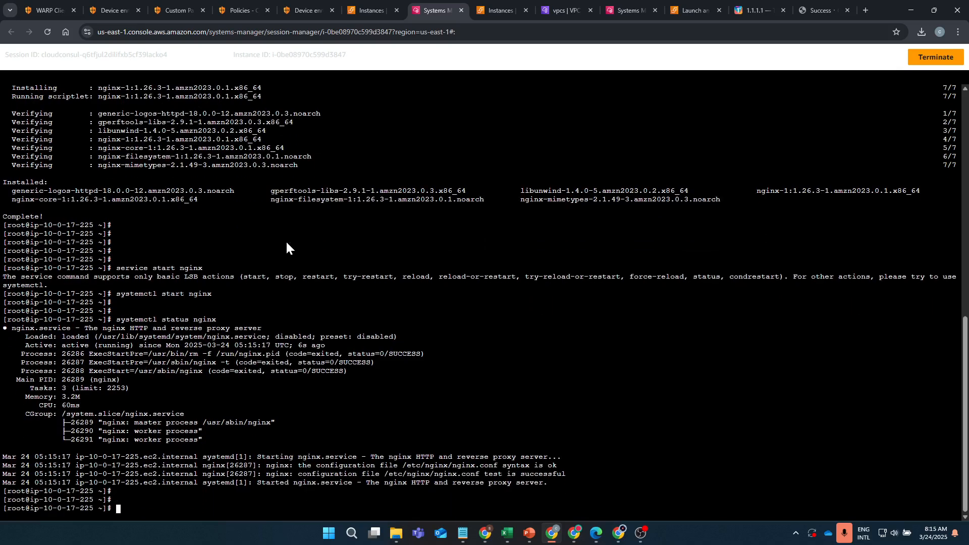
drag(79, 347, 193, 347)
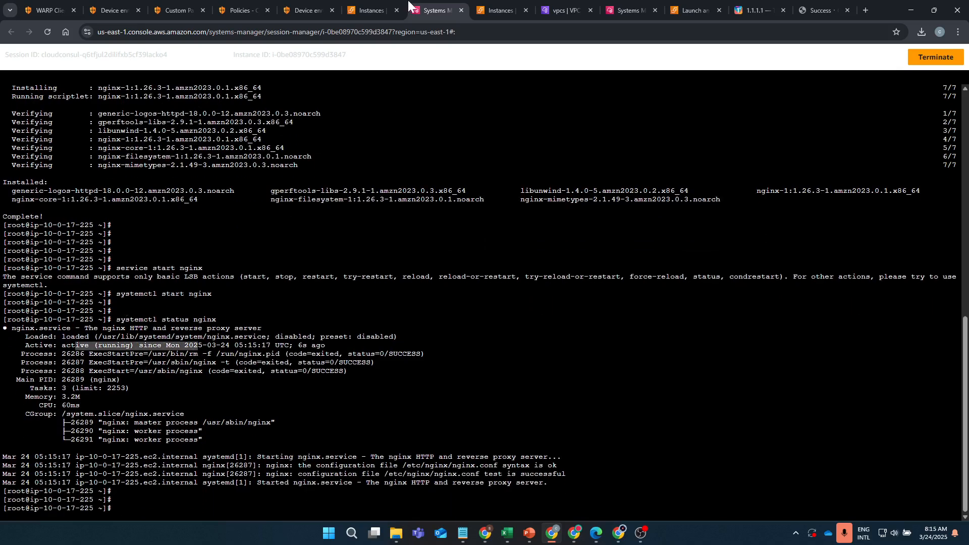
Return to the EC2 instances list, copy web-server's private IPv4 address and review its security group's inbound rules
click(371, 10)
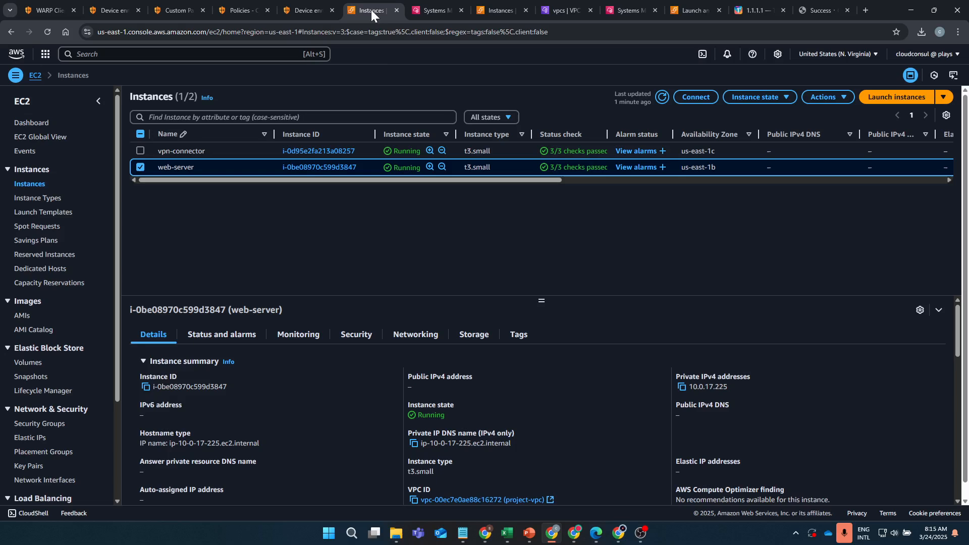
click(681, 387)
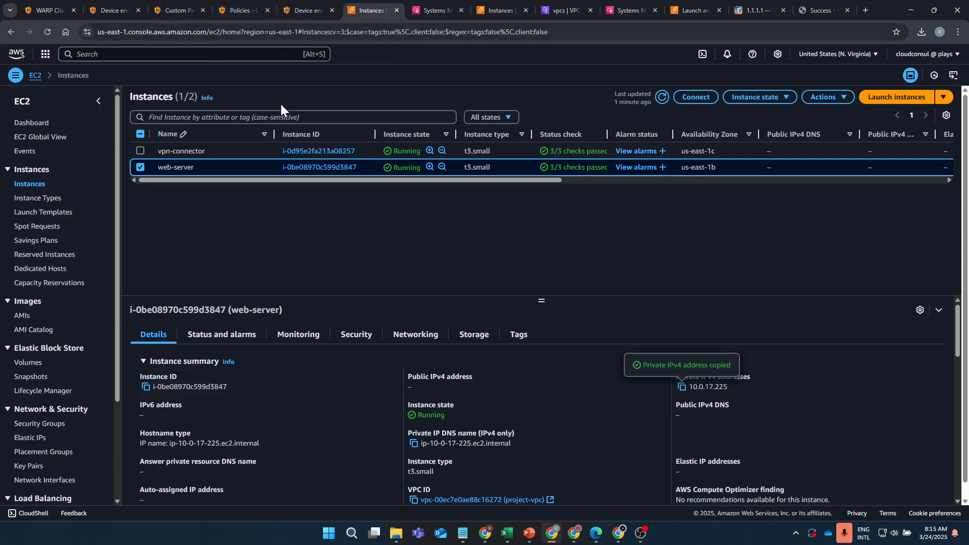
click(359, 335)
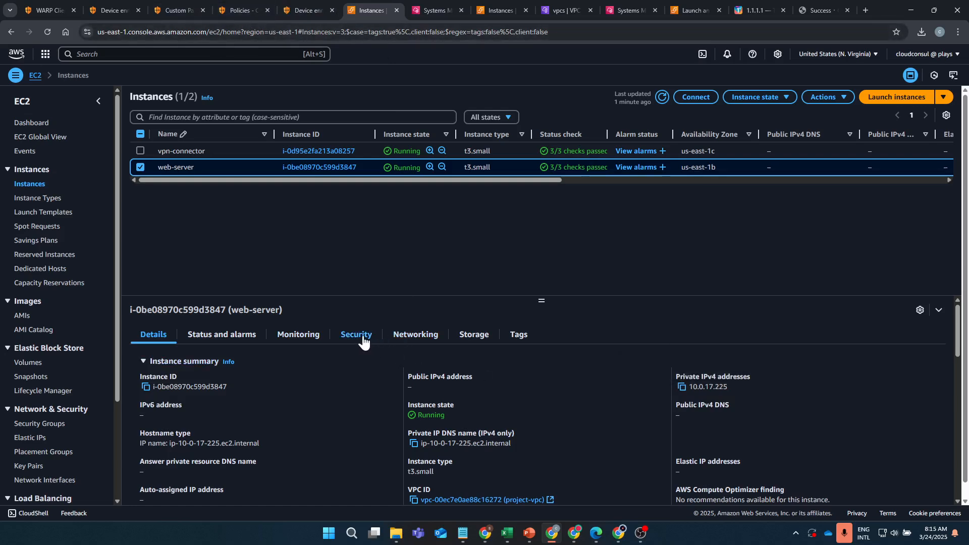
scroll(366, 384, down, 2)
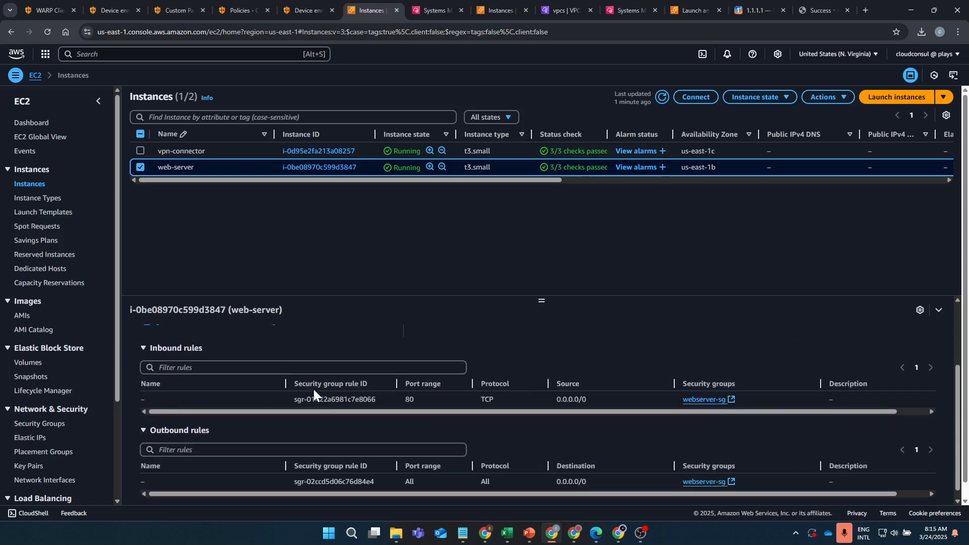
drag(293, 398, 574, 399)
Select the vpn-connector instance and copy its private IPv4 address
click(186, 157)
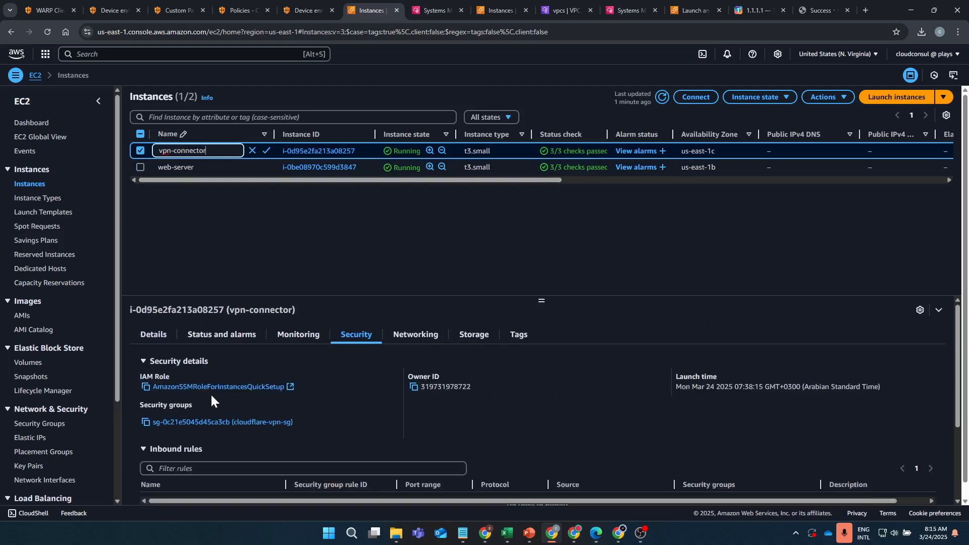
click(153, 335)
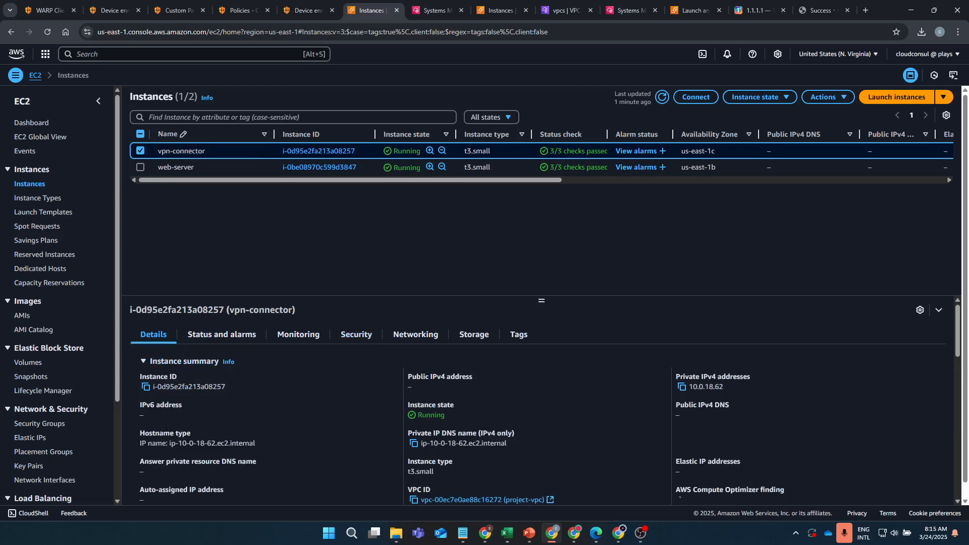
click(682, 386)
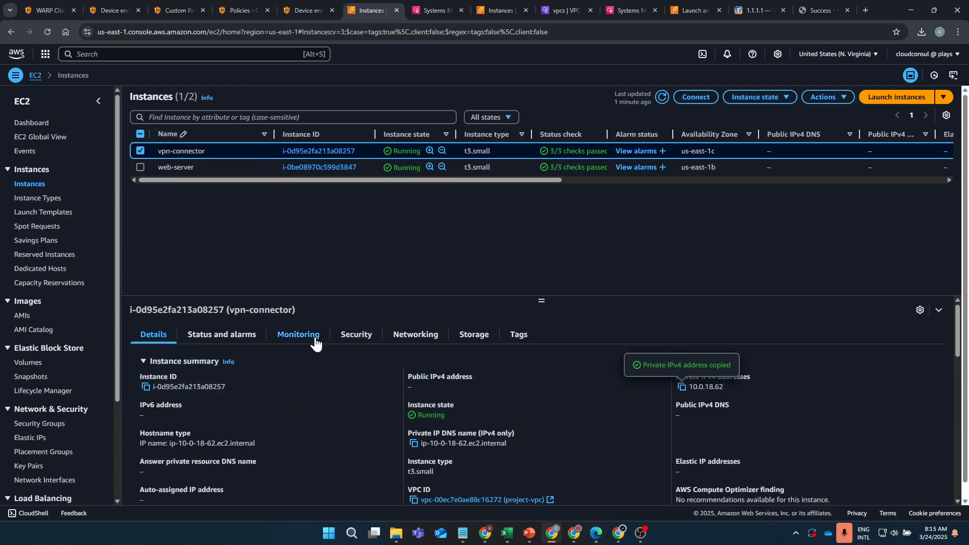
Review vpn-connector's inbound and outbound rules and open its cloudflare-vpn-sg security group in a new browser tab
click(353, 335)
scroll(367, 407, down, 2)
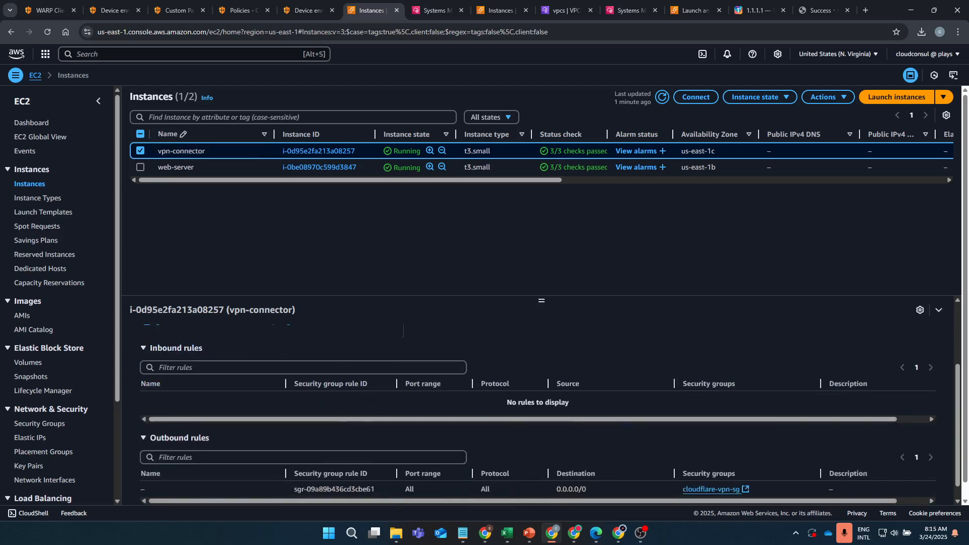
scroll(289, 392, up, 2)
ctrl+click(271, 427)
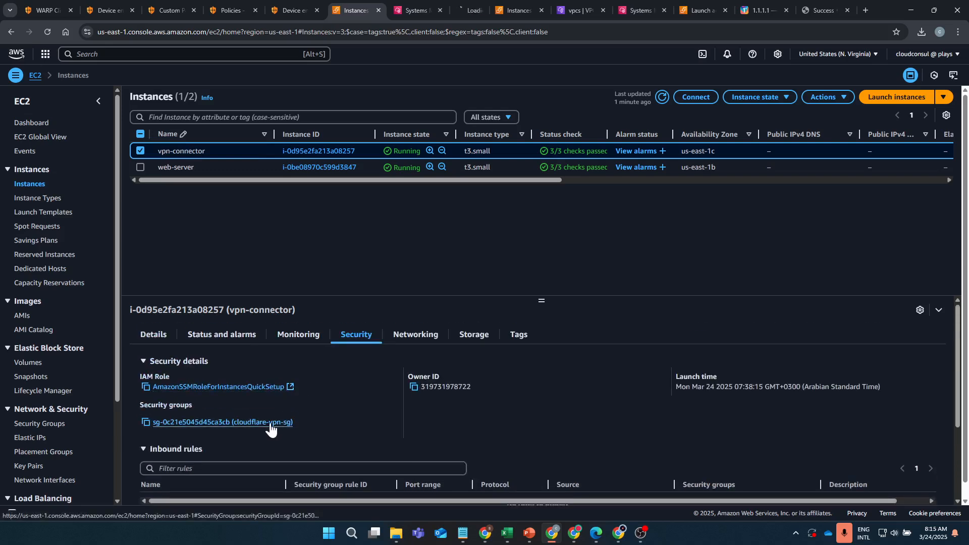
Open web-server's webserver-sg security group in a new browser tab and place that tab beside the instances list
click(190, 167)
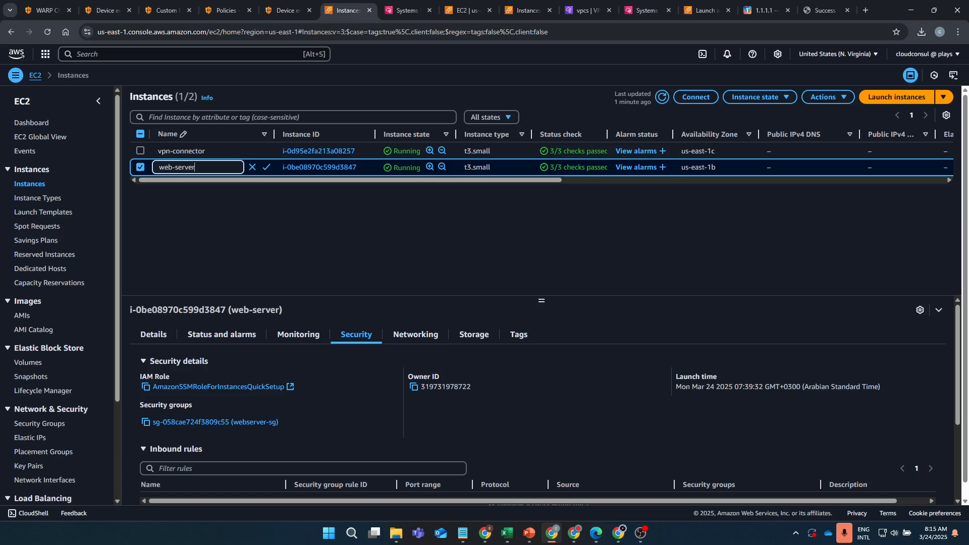
ctrl+click(261, 427)
click(471, 8)
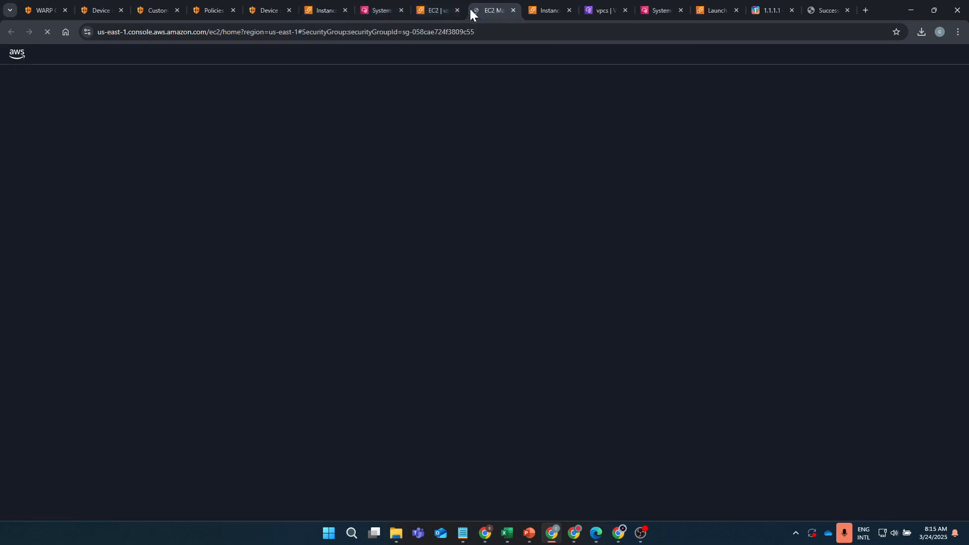
drag(470, 8, 364, 14)
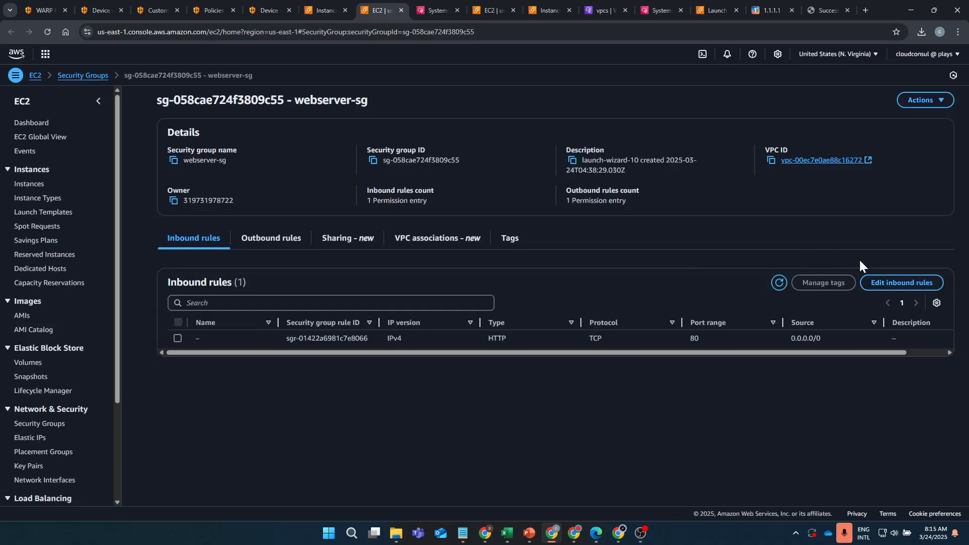
Edit the inbound rules of webserver-sg and replace the HTTP rule's source with 10.0.18.62/32
click(895, 281)
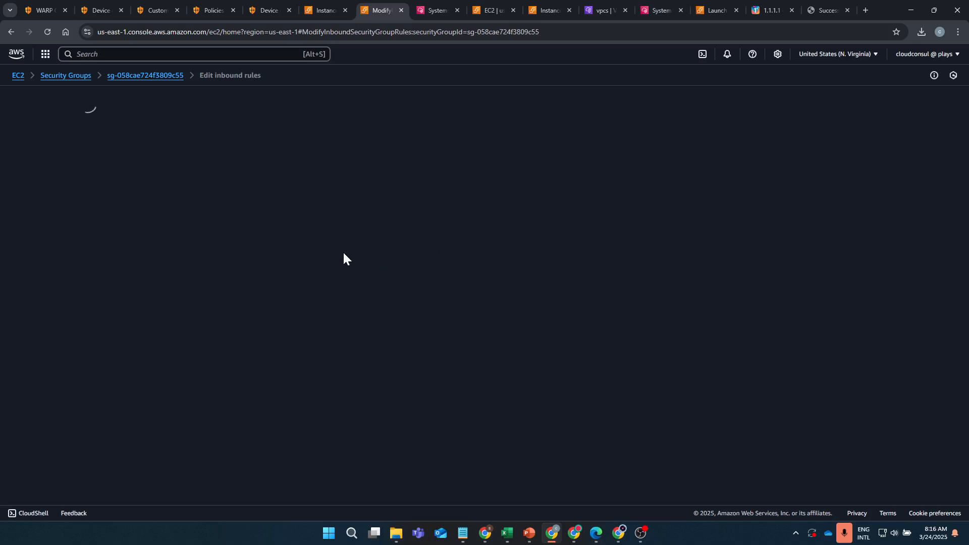
click(601, 201)
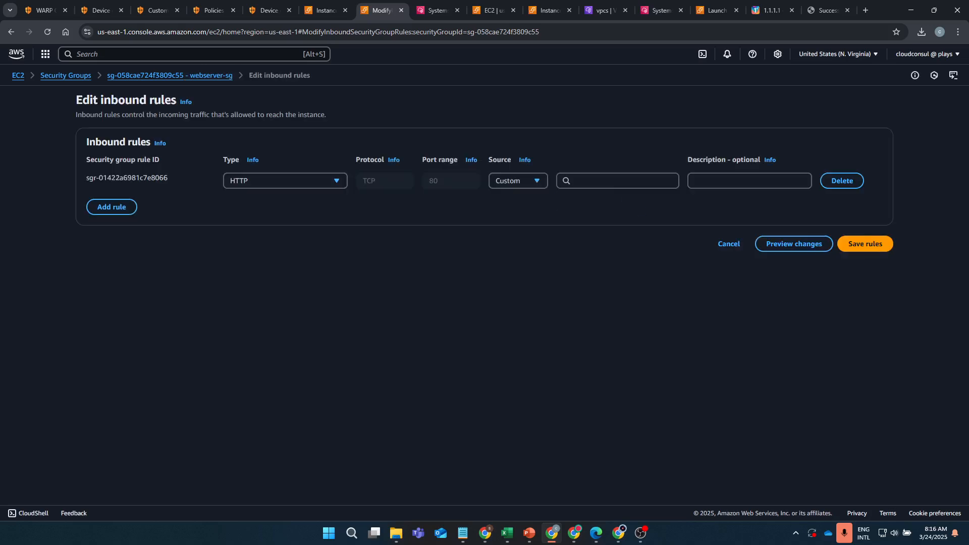
click(610, 181)
key(ctrl+v)
click(609, 232)
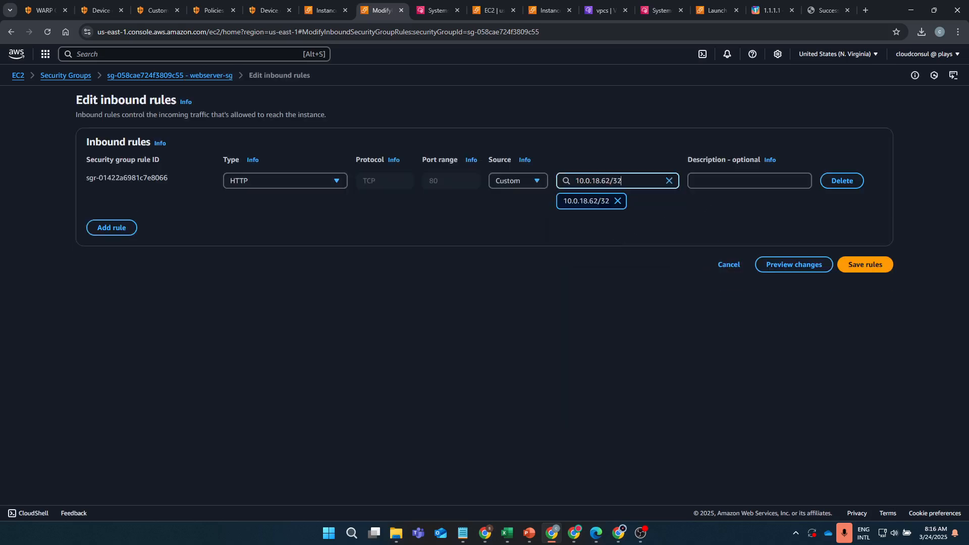
Describe the HTTP rule as "cloudflare vpn" and add a second inbound rule of type SSH
click(749, 181)
text(cloudflare vpn)
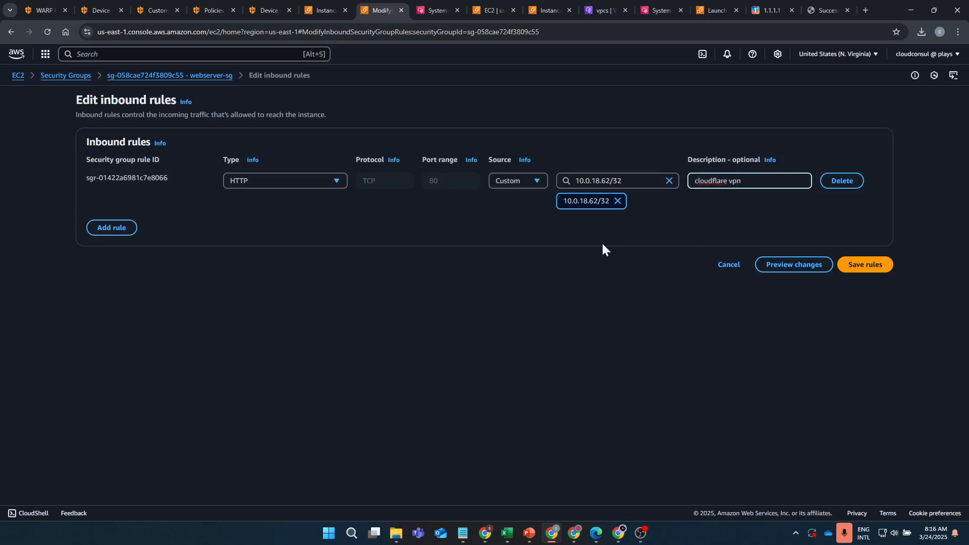
click(109, 226)
click(238, 221)
text(ss)
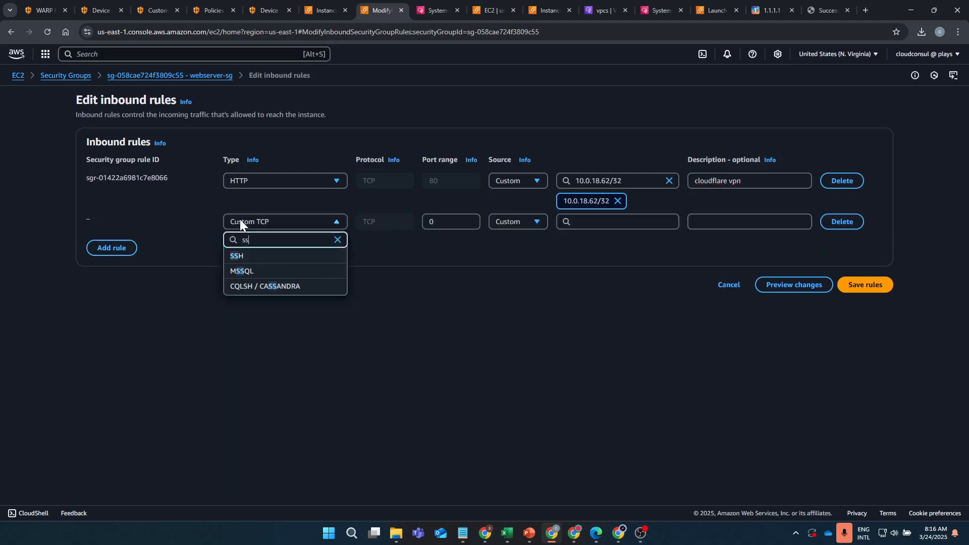
text(h)
click(271, 257)
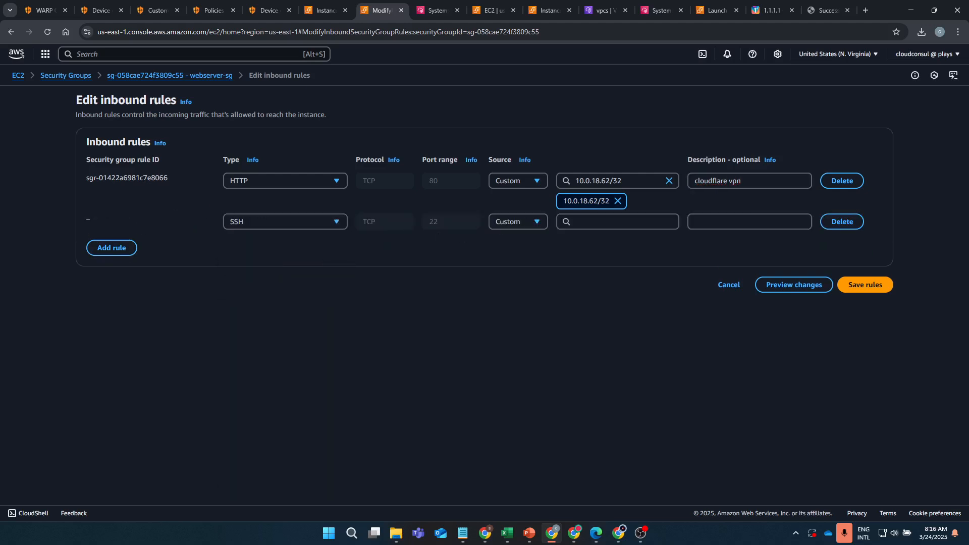
Set the SSH rule's source to the CIDR block 10.0.18.62/32
click(617, 222)
text(v)
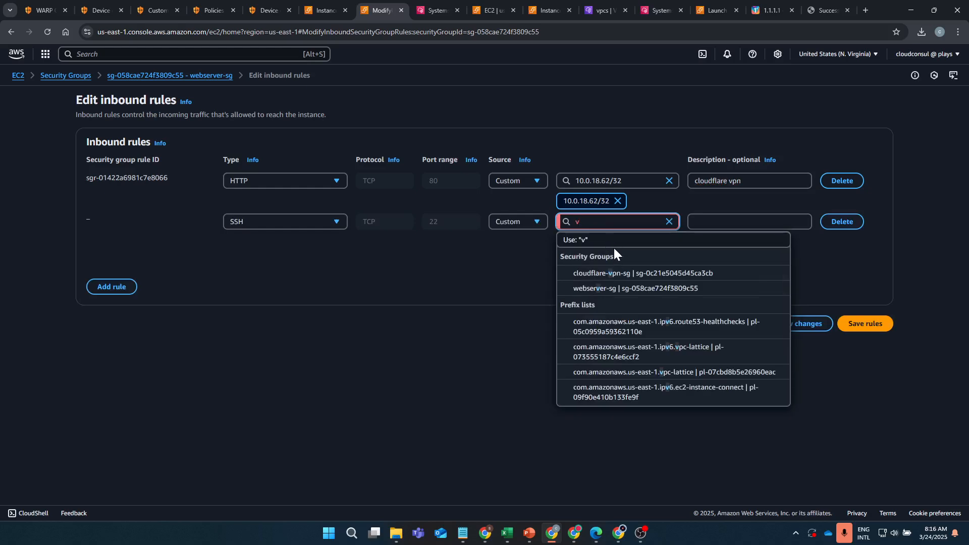
key(BackSpace)
key(ctrl+v)
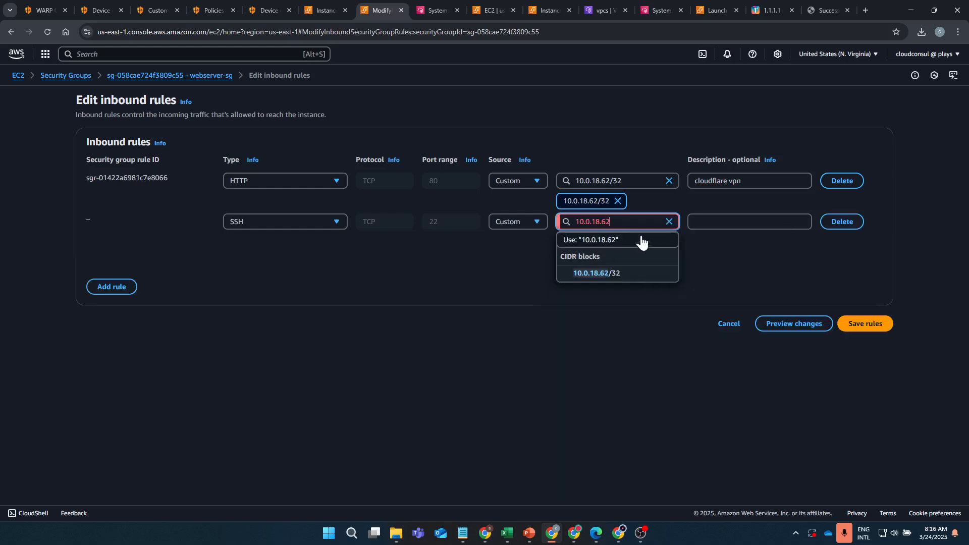
click(613, 273)
Describe the SSH rule as "v", preview the changes and save the inbound rules of webserver-sg
drag(742, 180, 701, 180)
click(707, 221)
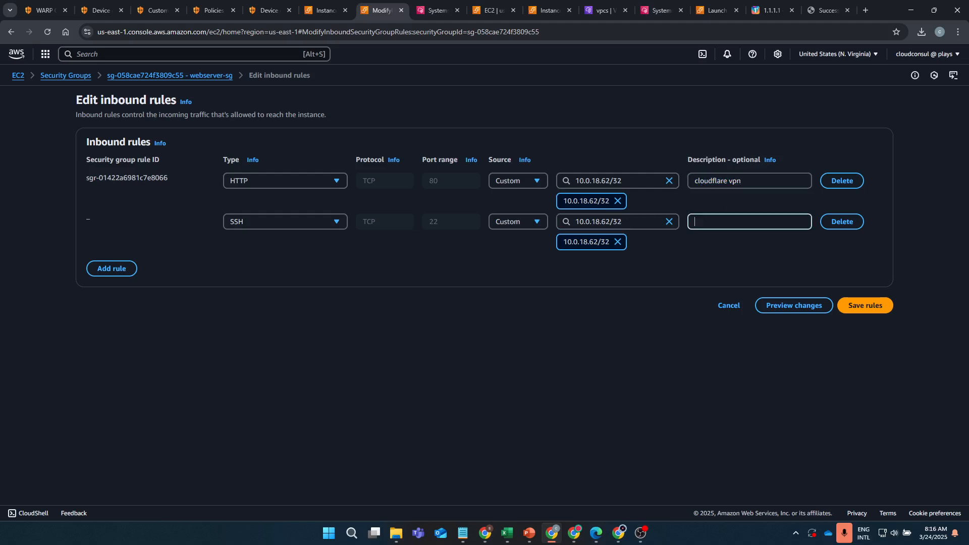
click(806, 307)
click(794, 305)
click(868, 242)
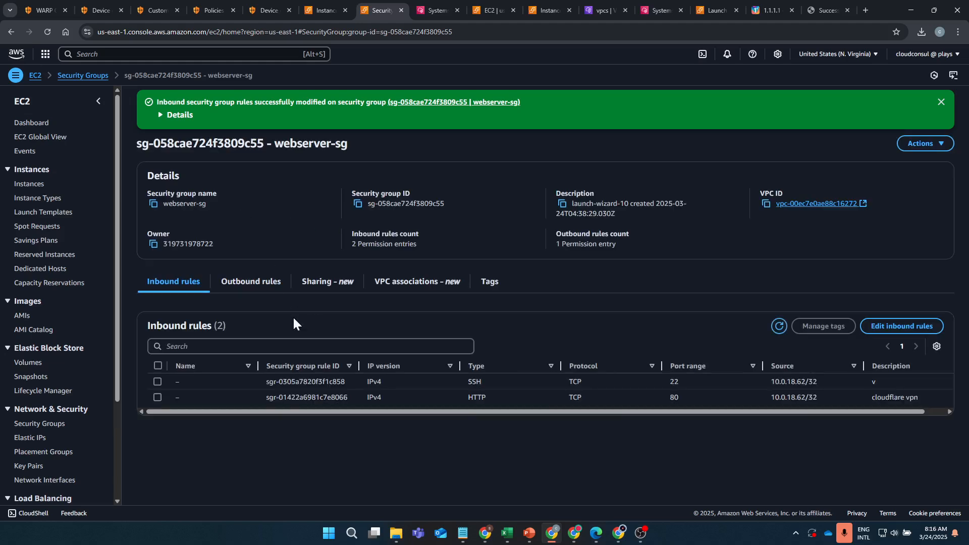
Return to the instances list, select only the web-server instance and copy its private IPv4 address
drag(463, 400, 505, 399)
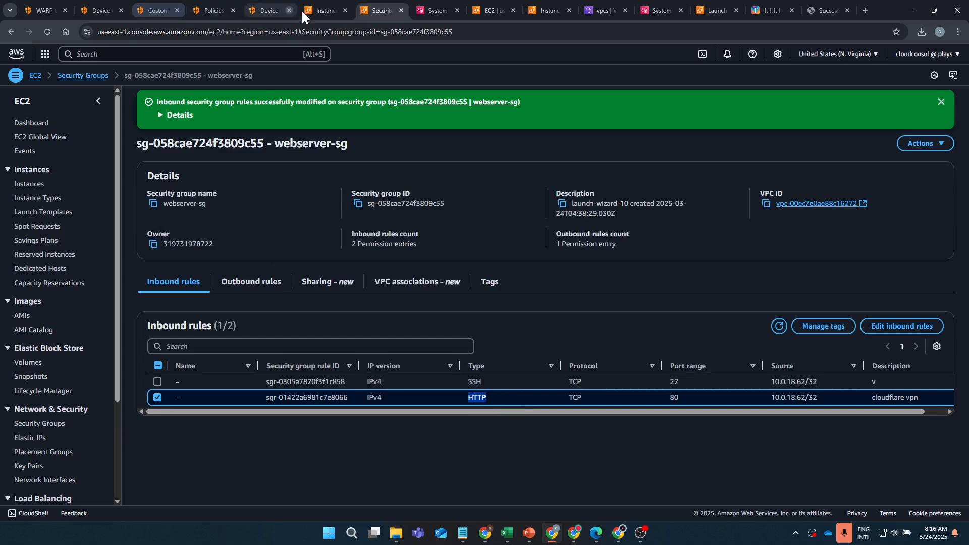
click(323, 10)
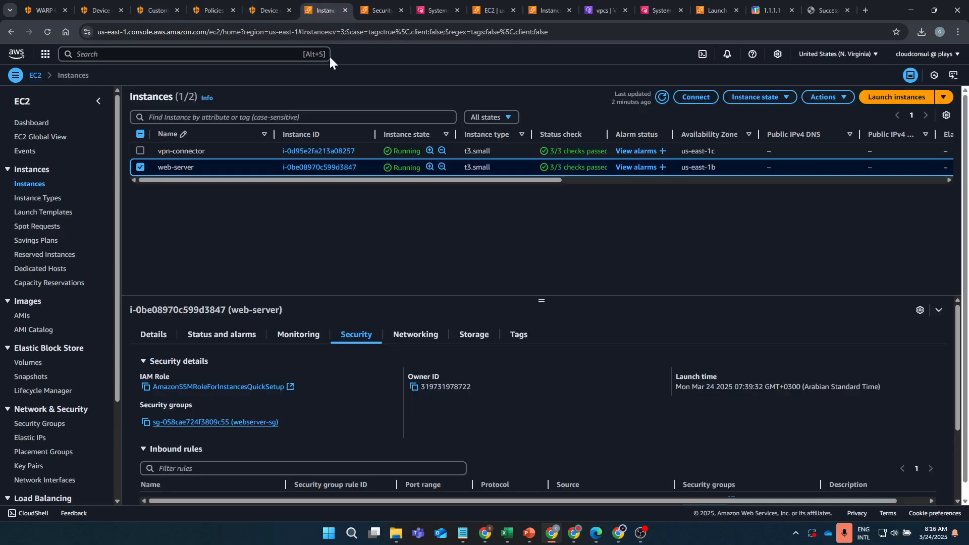
click(141, 167)
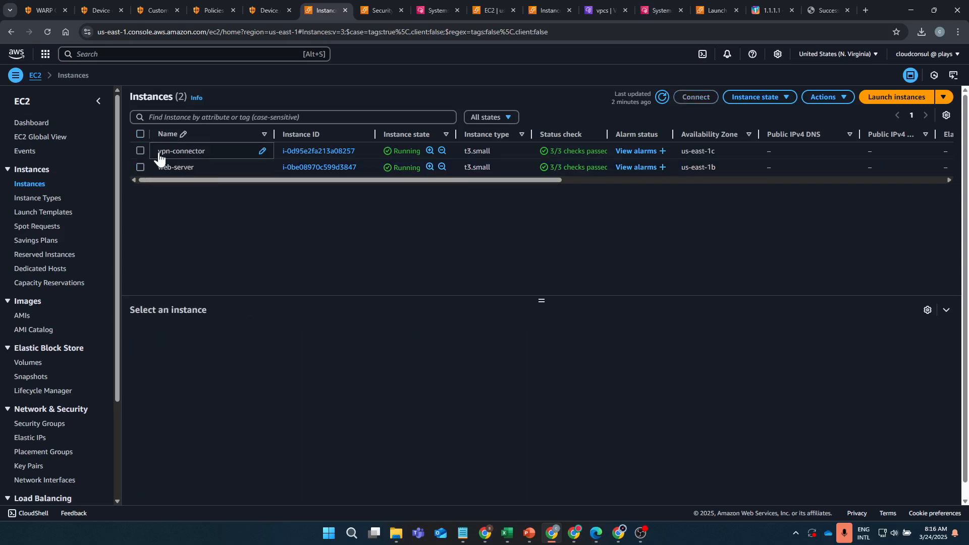
click(148, 147)
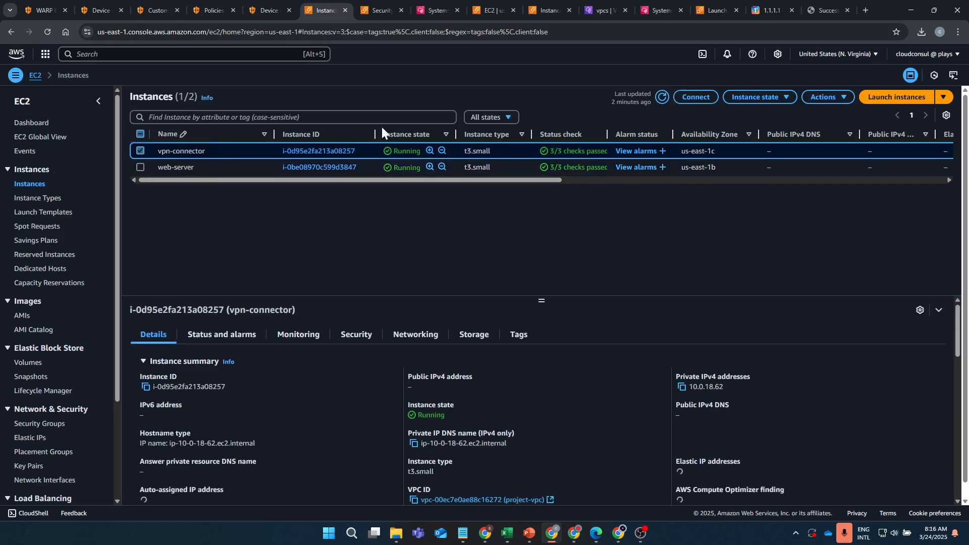
click(141, 150)
click(142, 167)
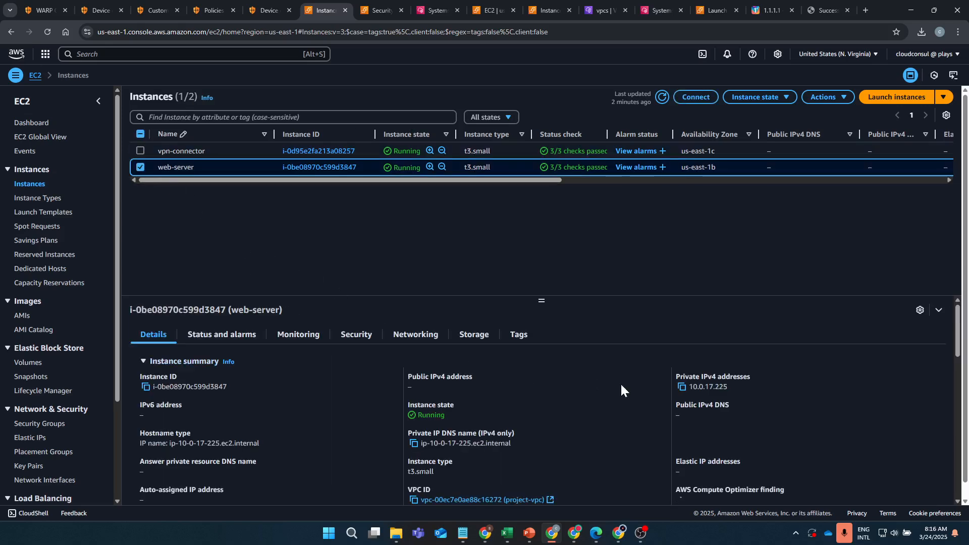
click(682, 387)
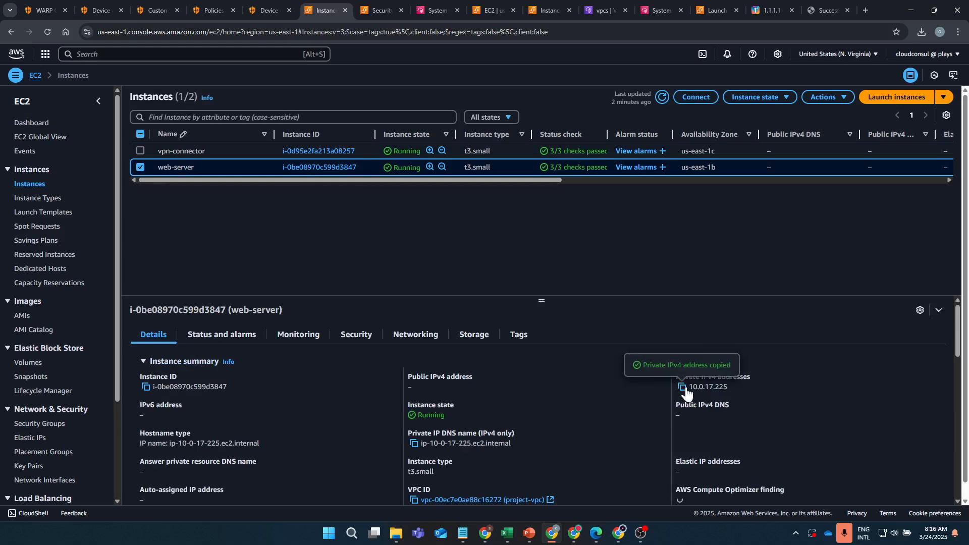
click(140, 167)
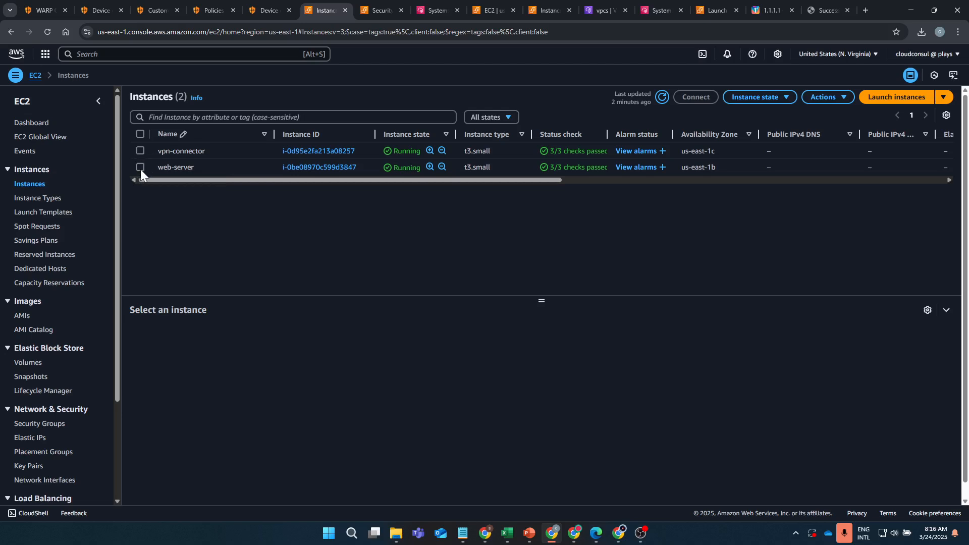
click(141, 167)
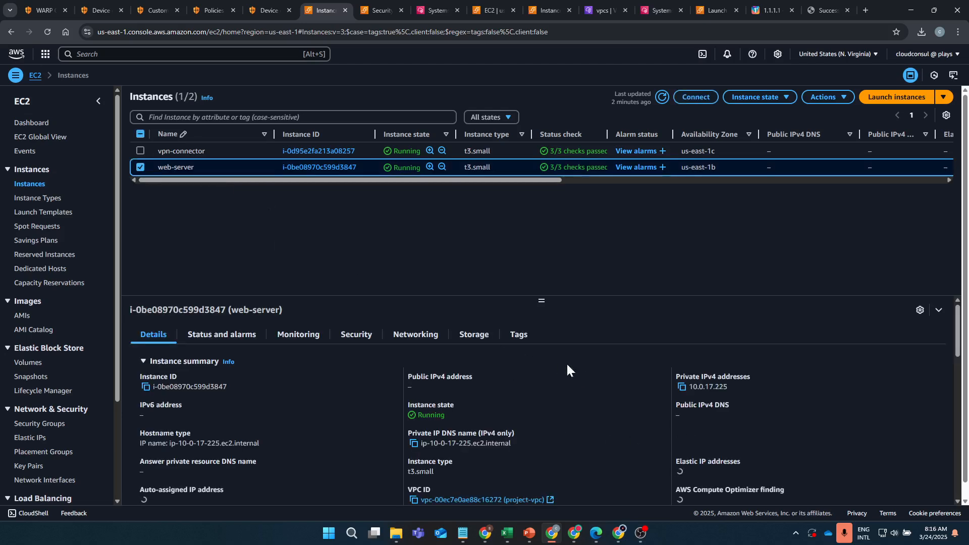
click(682, 387)
Switch to the Cloudflare Zero Trust dashboard and open the Default device profile for editing in the WARP Client settings
click(118, 8)
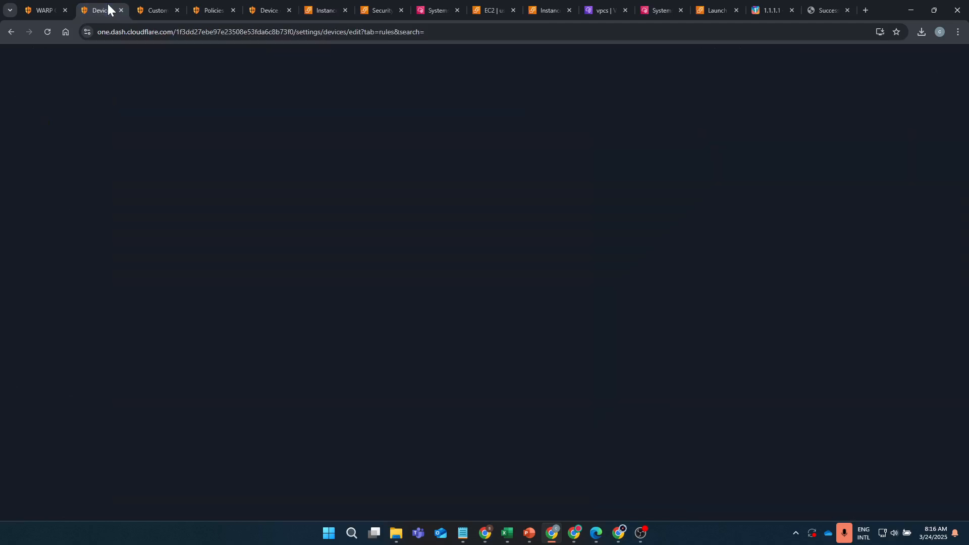
click(48, 356)
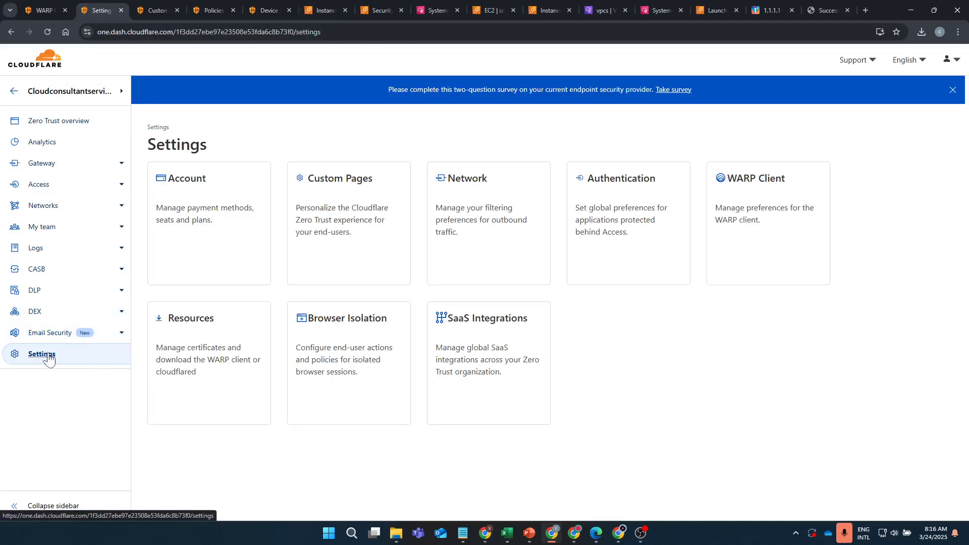
click(767, 214)
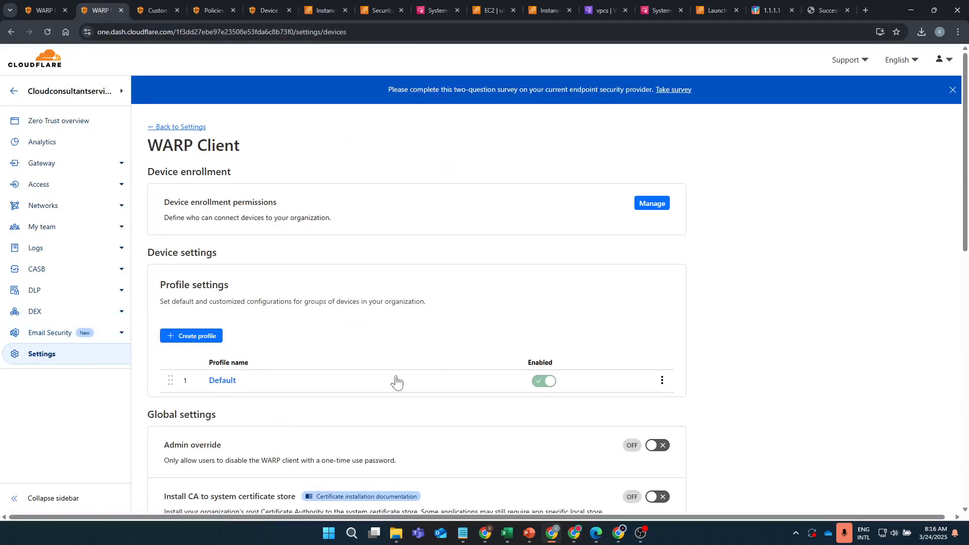
scroll(395, 383, down, 5)
click(220, 129)
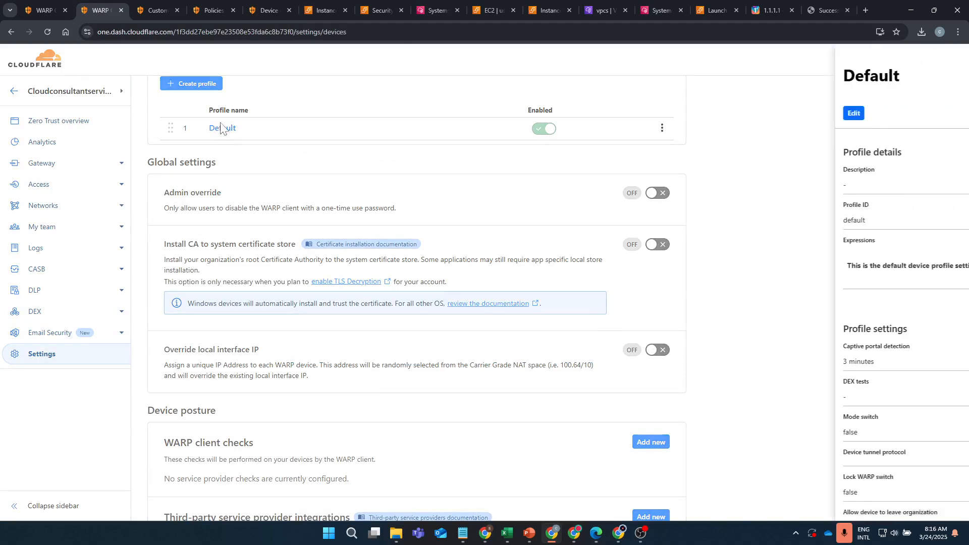
click(753, 112)
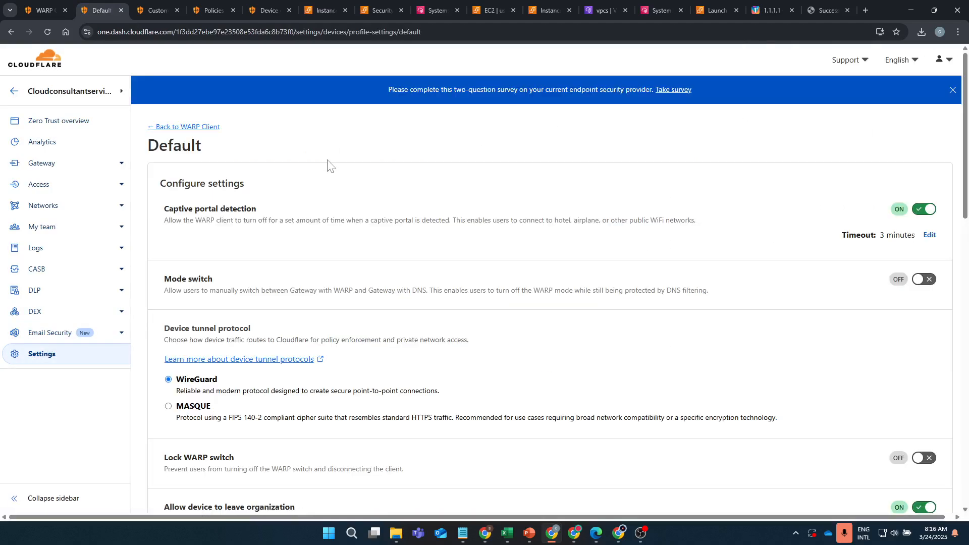
Review the Default profile's settings and open the management page for its Split Tunnels exclude list
scroll(283, 285, down, 5)
scroll(263, 288, down, 6)
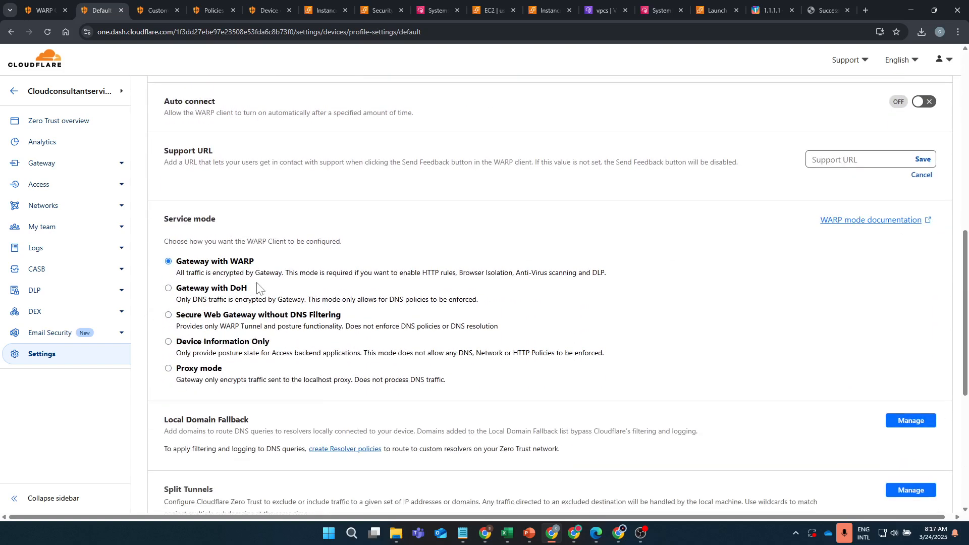
scroll(260, 288, up, 11)
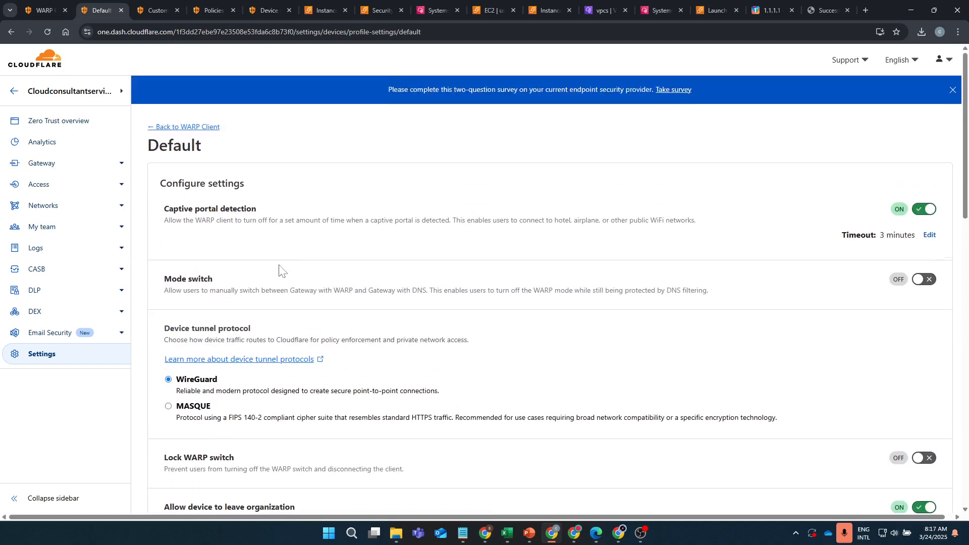
scroll(285, 331, down, 10)
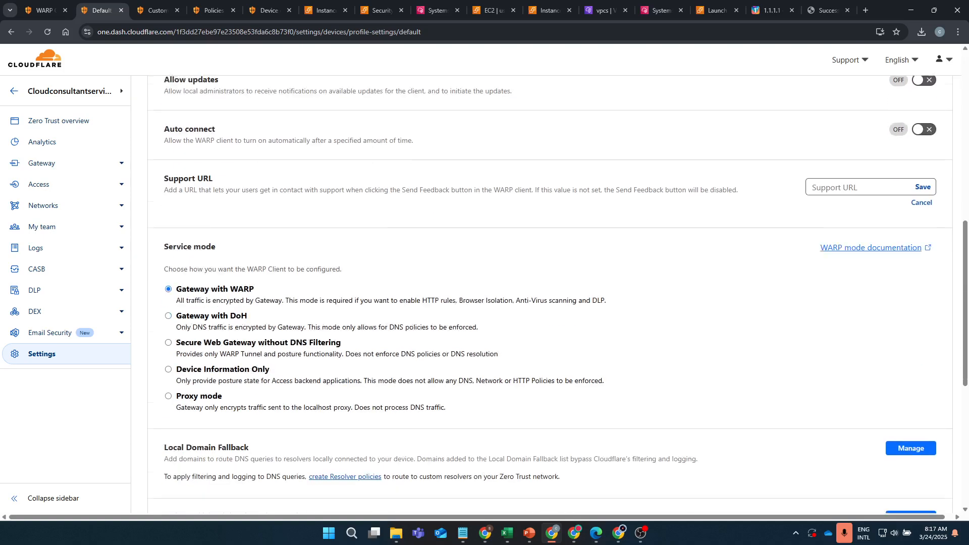
scroll(288, 325, down, 3)
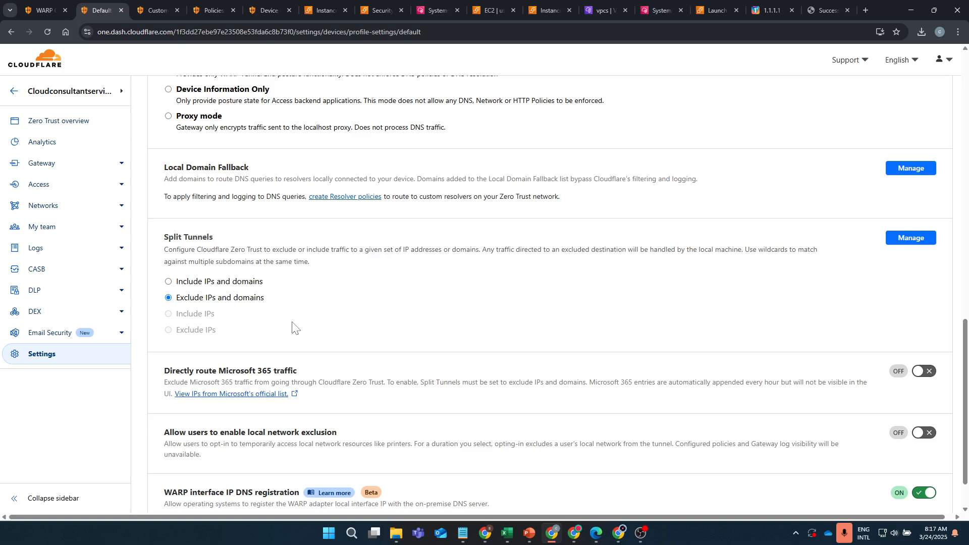
scroll(301, 310, up, 2)
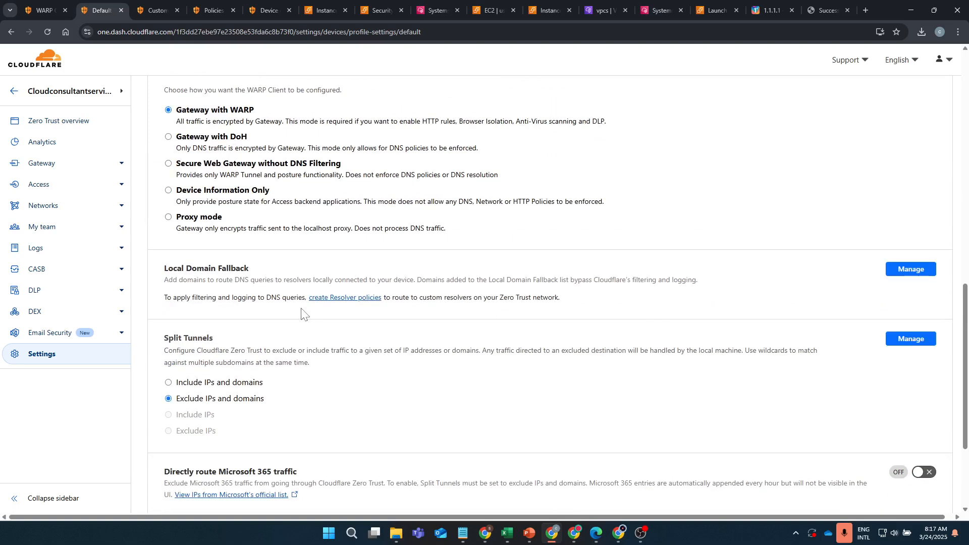
click(909, 347)
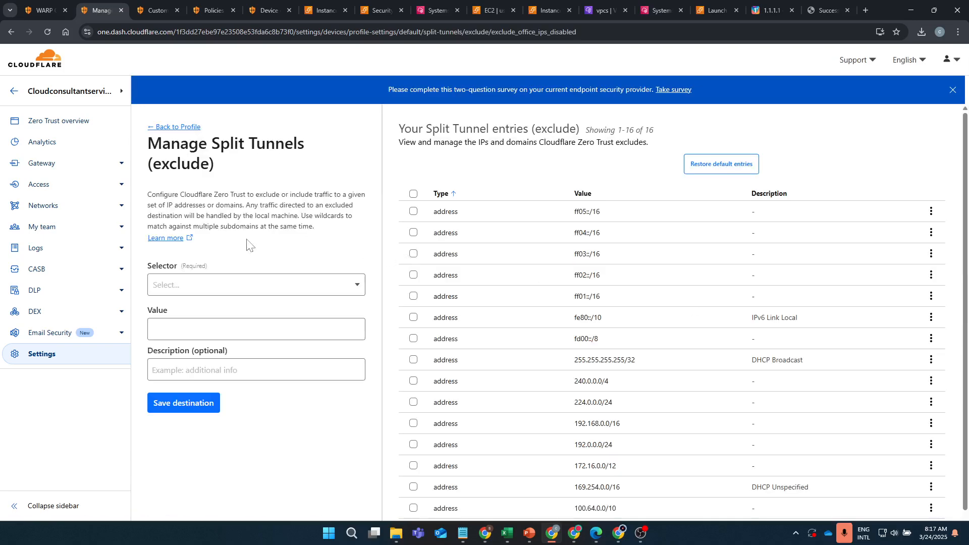
Add an IP Address entry for 10.0.17.225/32 with the description "webserver-ip-http-ssg" to the excluded Split Tunnels destinations
click(198, 297)
click(173, 307)
click(182, 329)
key(ctrl+v)
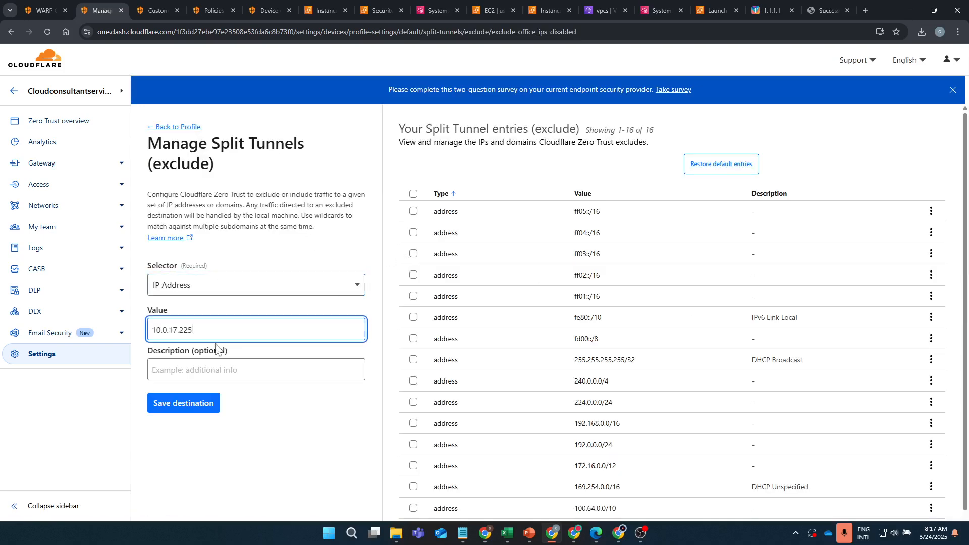
click(183, 370)
text(webserver-ip-http-ssh)
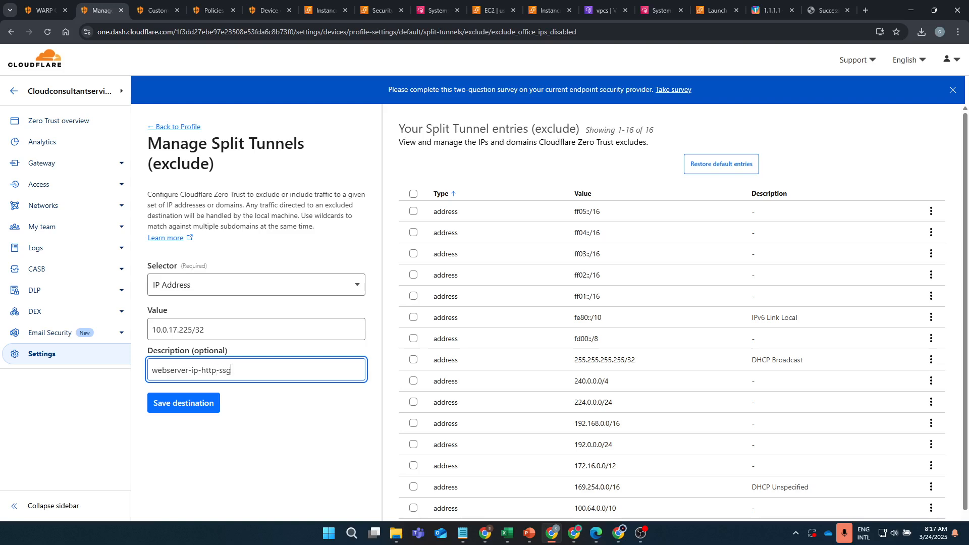
click(203, 403)
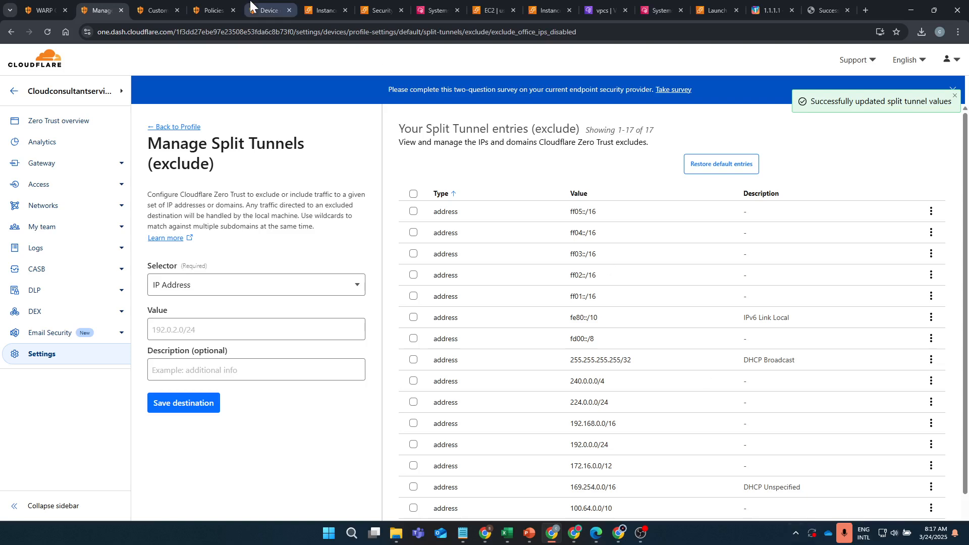
Open Command Prompt and test SSH connectivity to the web server with telnet 10.0.17.225 22
click(351, 534)
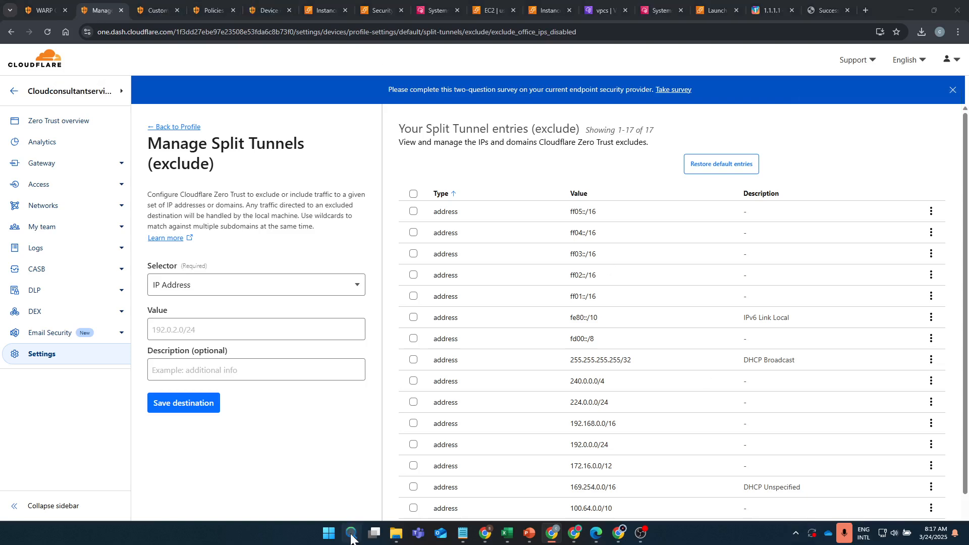
text(cmd)
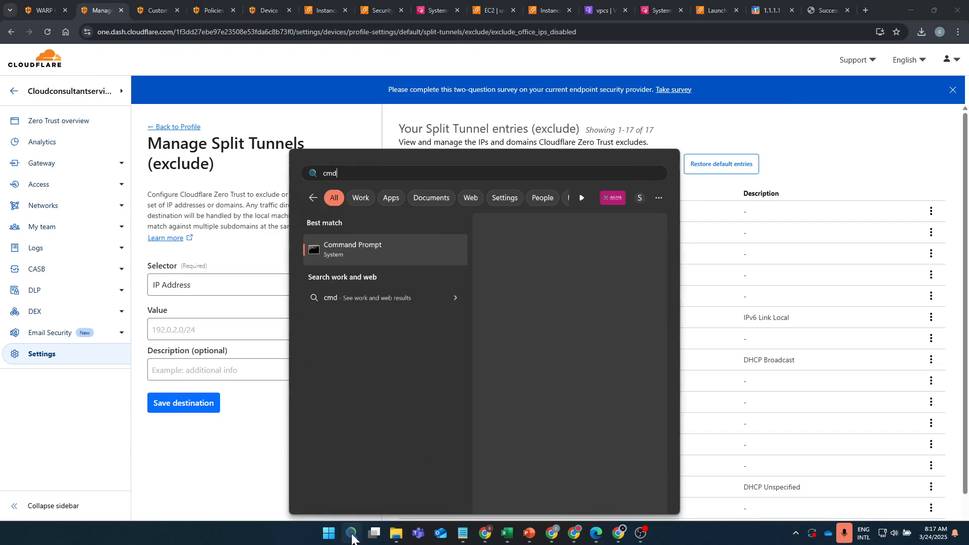
click(351, 534)
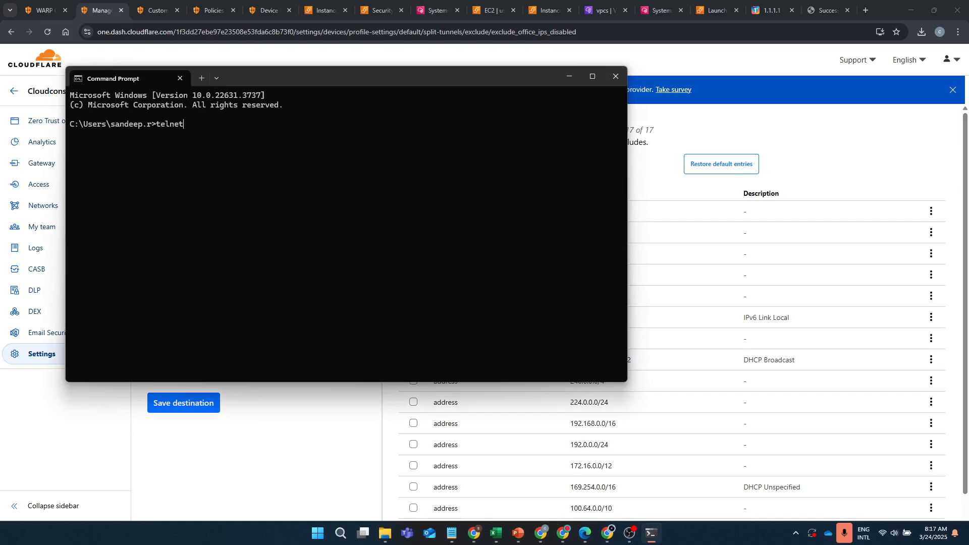
text(10.0.17.225 22)
key(Return)
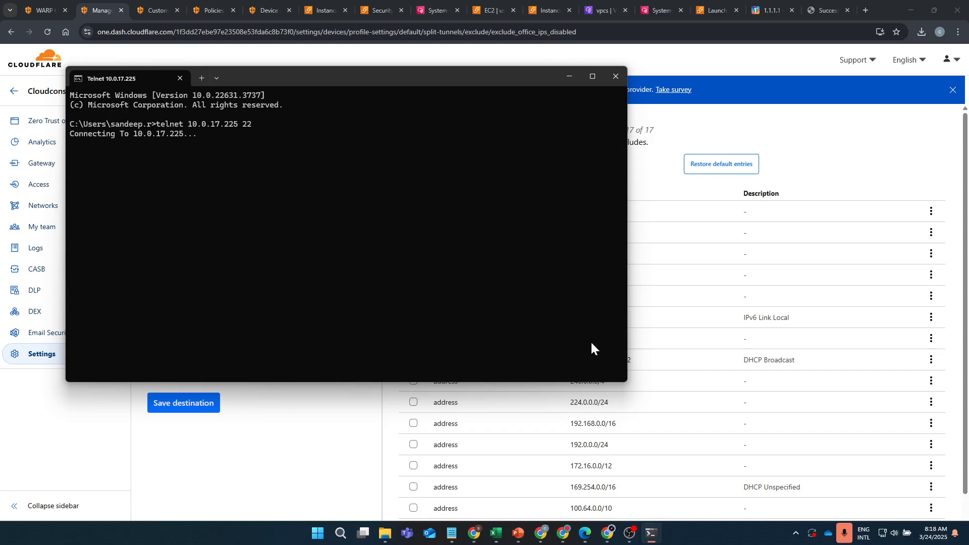
Disconnect and reconnect the Cloudflare WARP client to refresh its Zero Trust connection
click(795, 533)
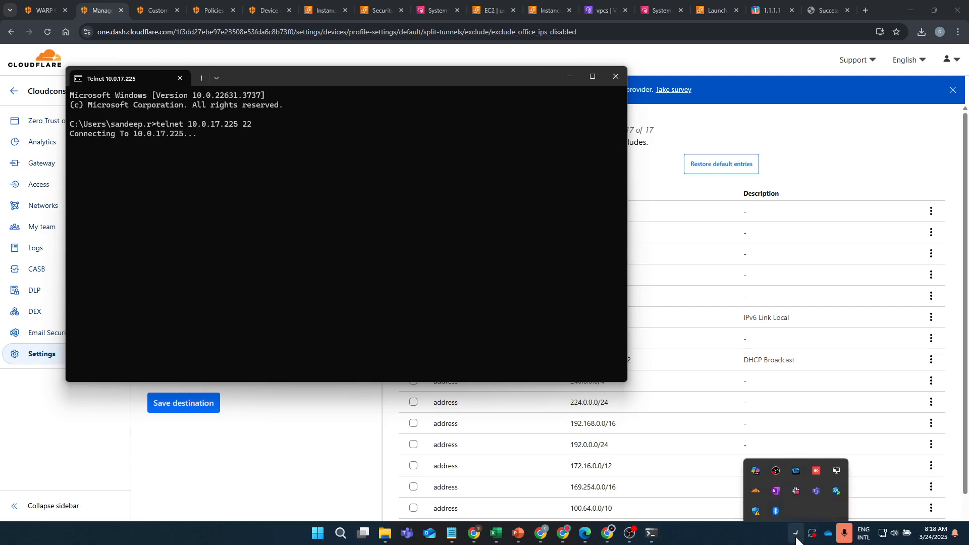
click(756, 485)
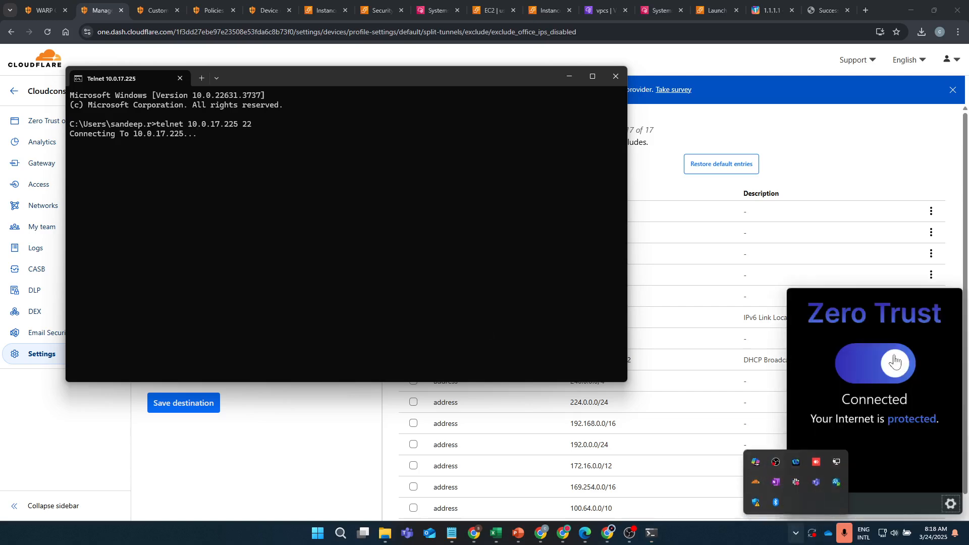
click(860, 366)
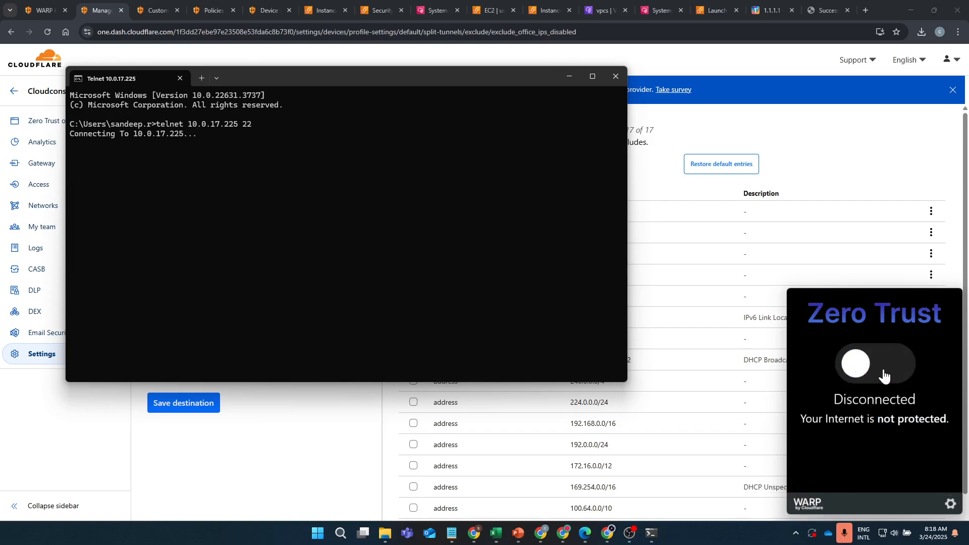
click(883, 376)
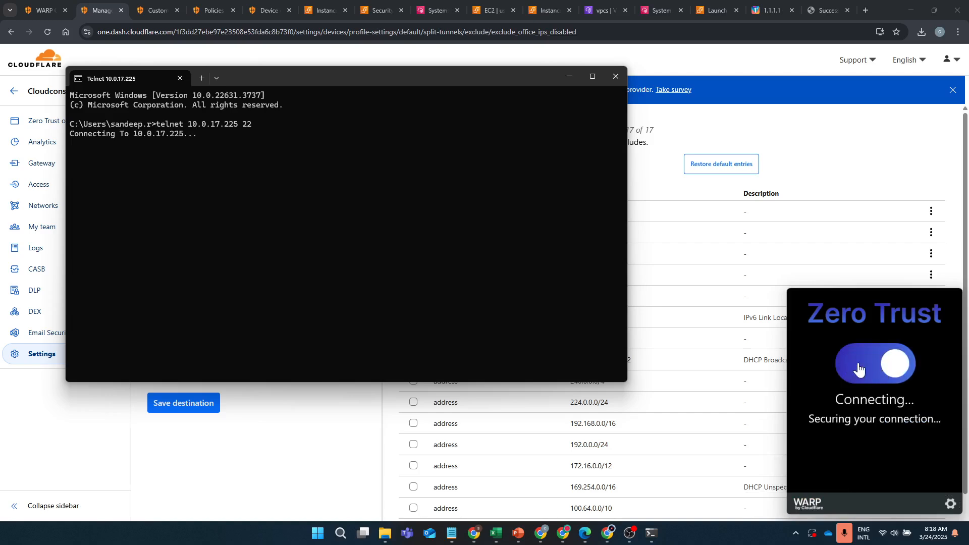
click(339, 230)
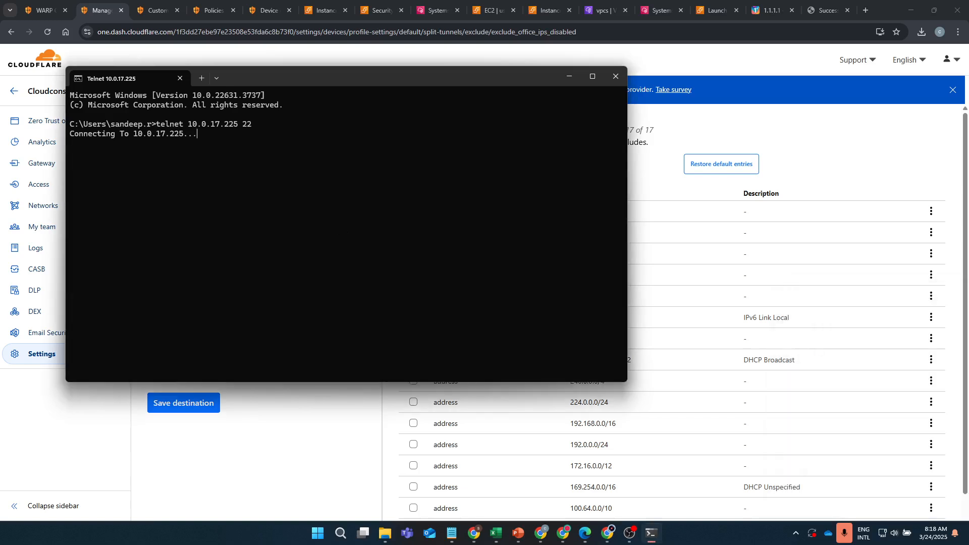
Open a new PowerShell session and retest SSH connectivity to the web server with telnet 10.0.17.225 22
click(201, 78)
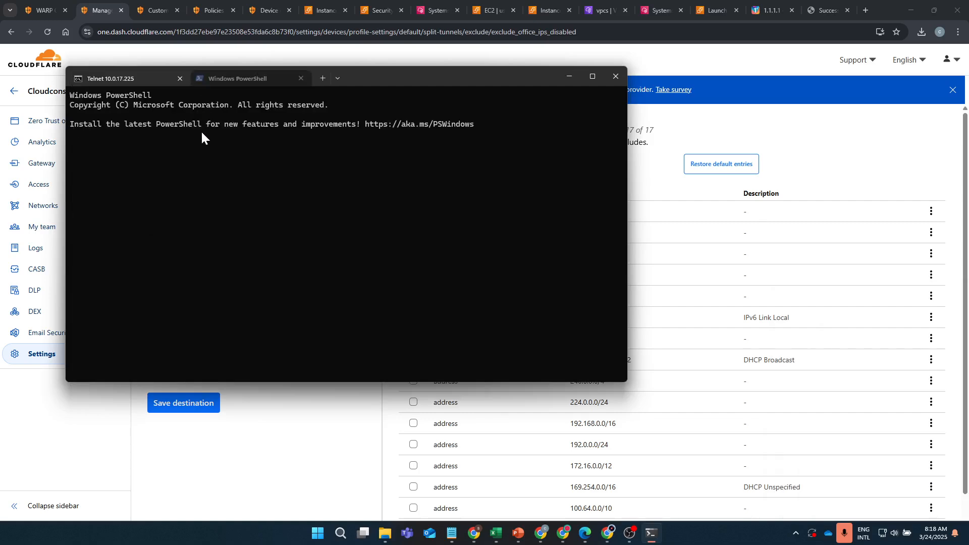
key(Return)
key(Return)
text(tel)
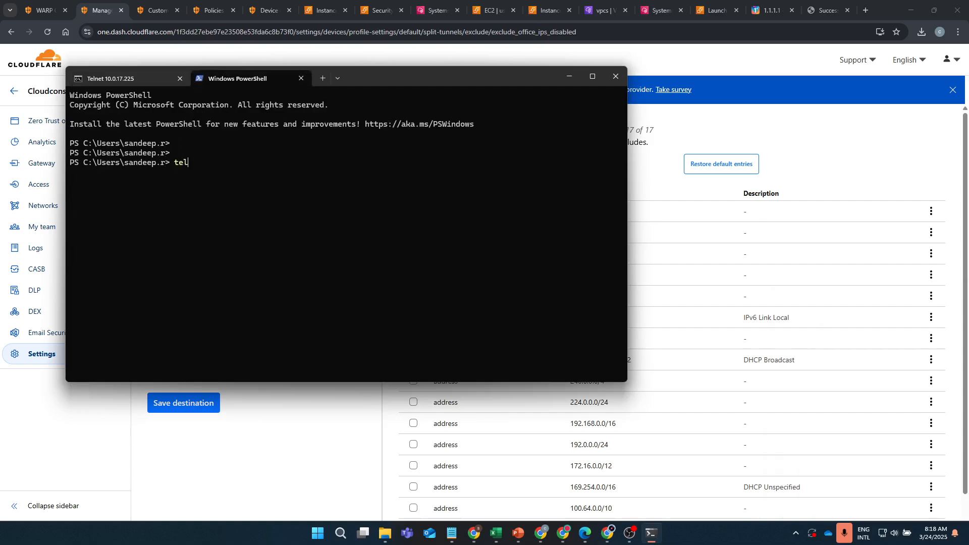
text(net 10.0.17.225 2 22)
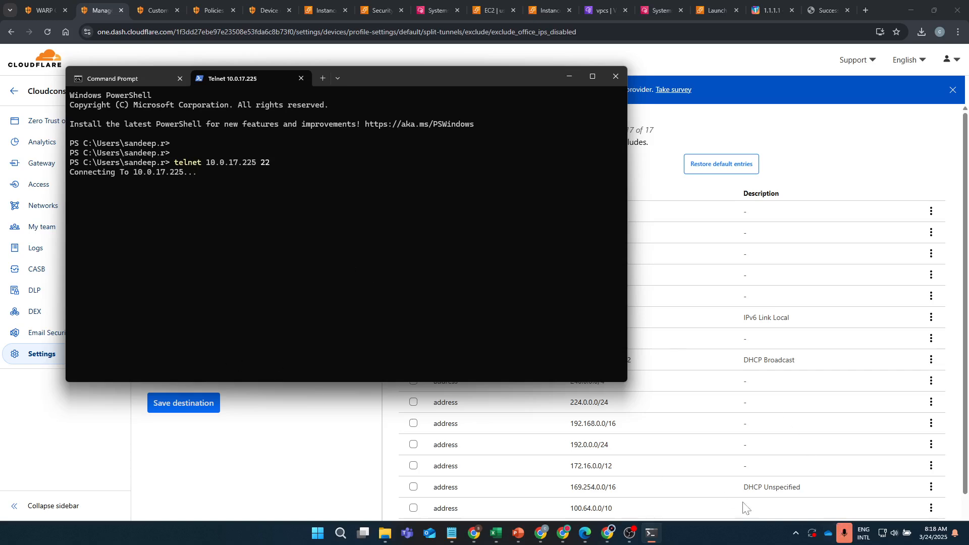
Open the WARP client's preferences and review the account, connectivity and advanced settings, including the Local Domain Fallback list
click(795, 532)
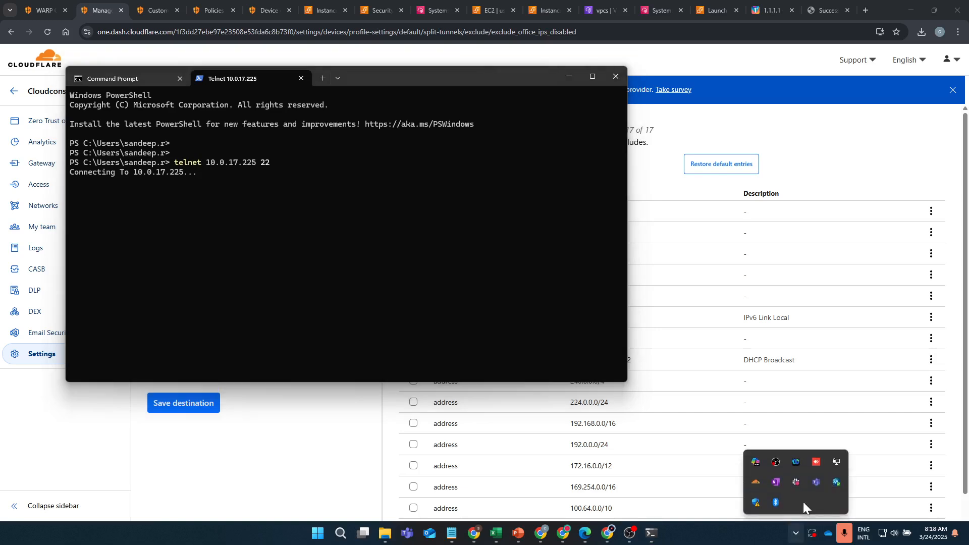
click(754, 484)
click(951, 503)
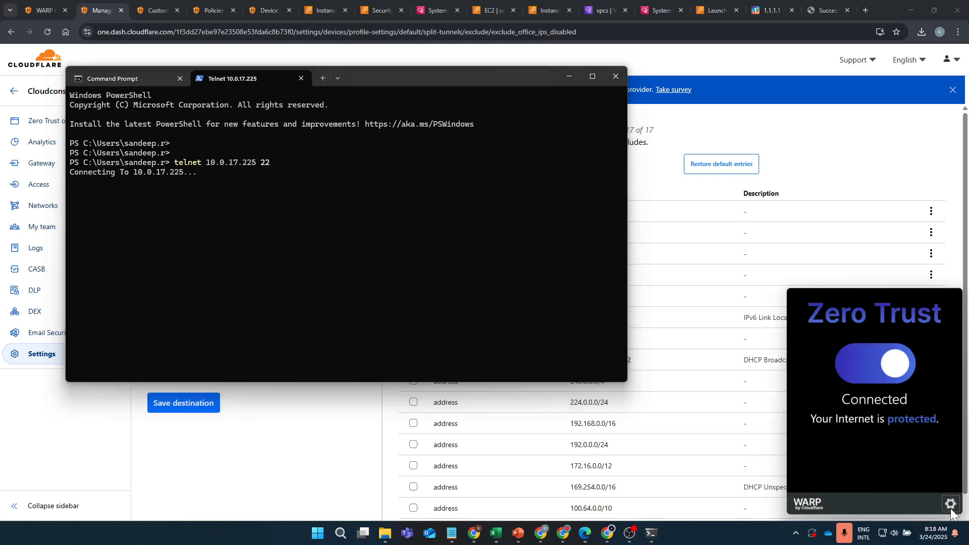
click(882, 487)
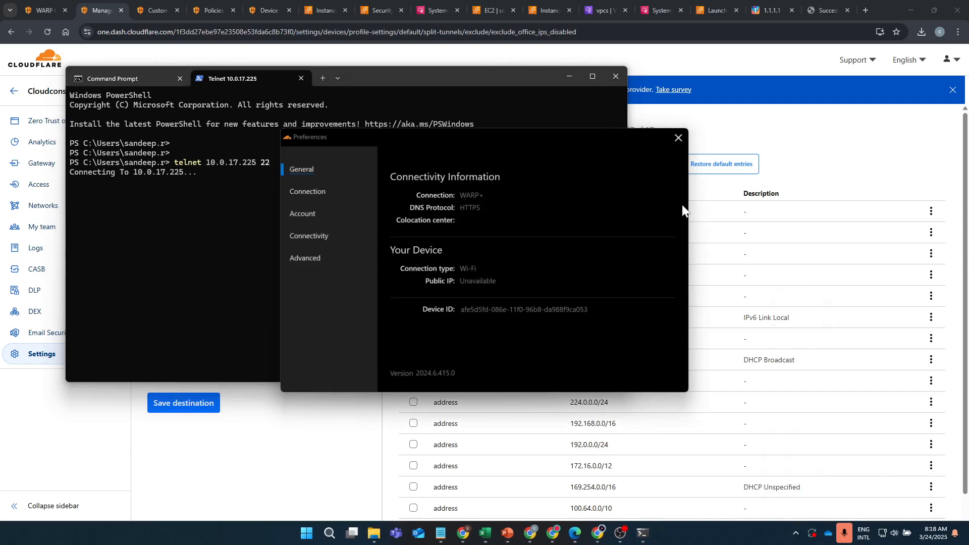
click(310, 214)
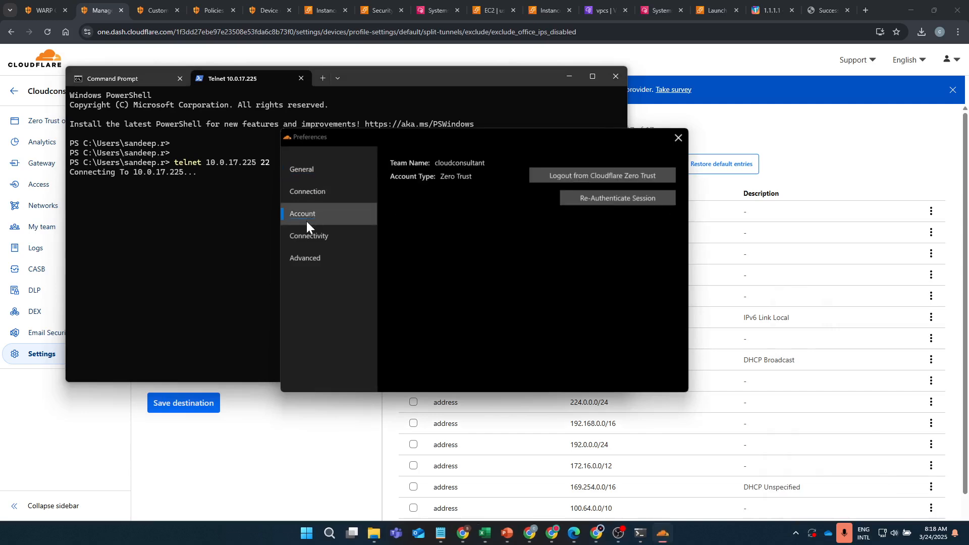
click(302, 237)
click(309, 259)
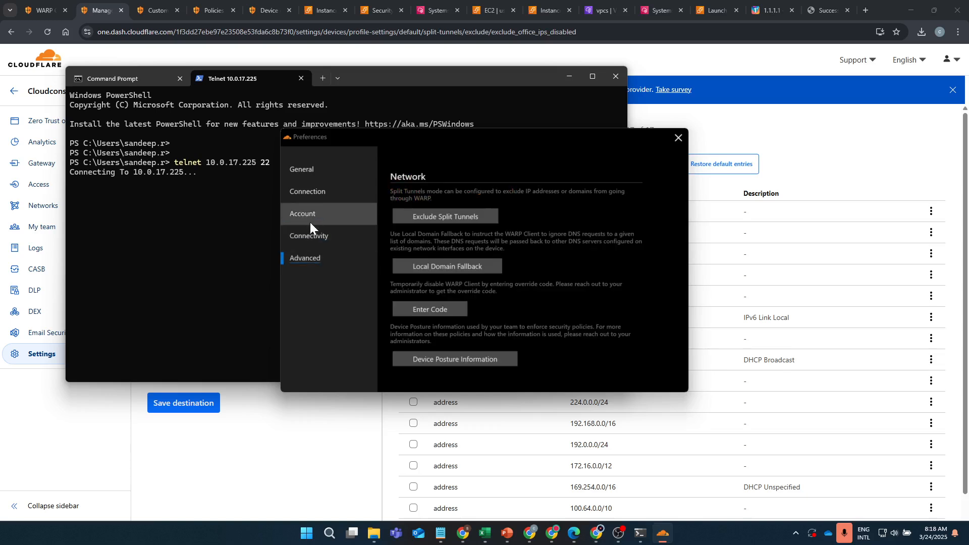
click(431, 265)
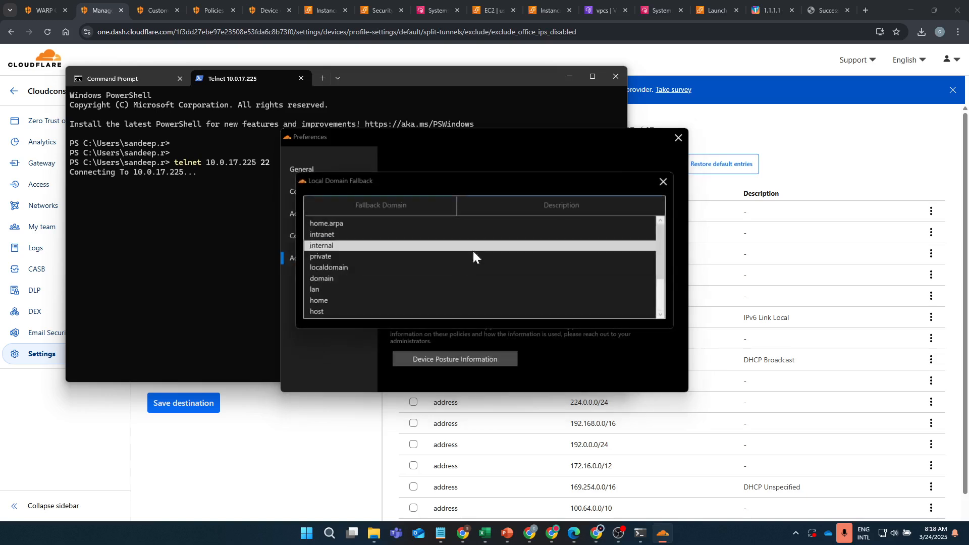
click(662, 181)
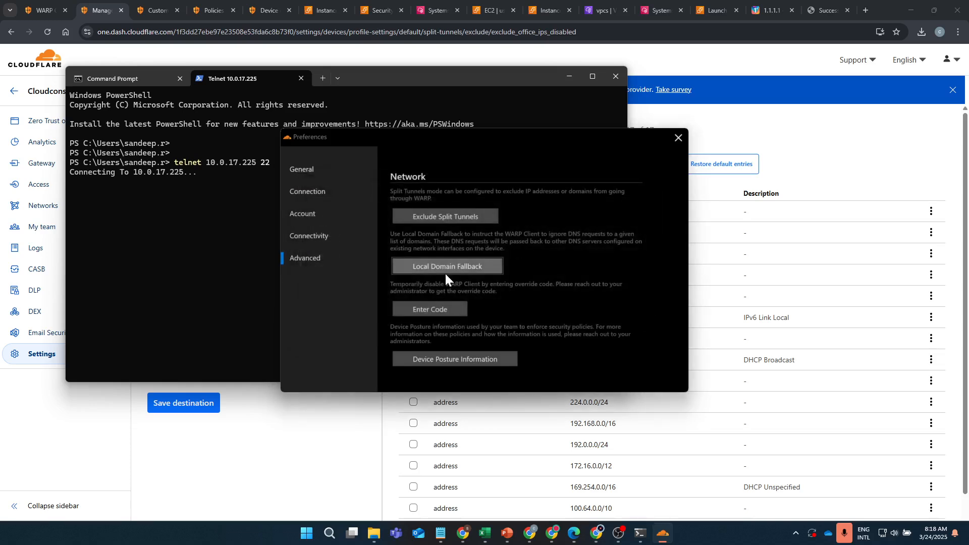
Check the WARP client's excluded Split Tunnels list for the web server entry, and close the preferences
click(426, 217)
scroll(366, 280, down, 3)
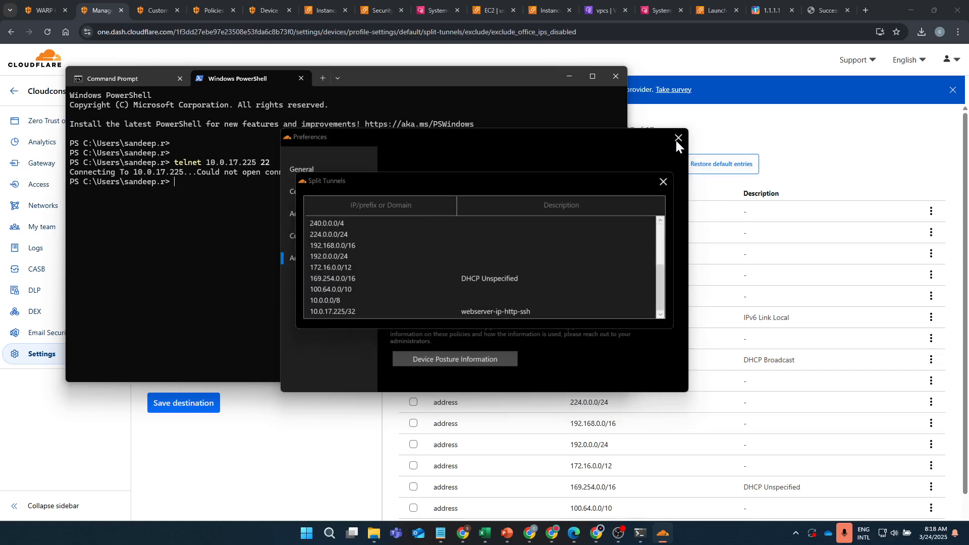
click(660, 180)
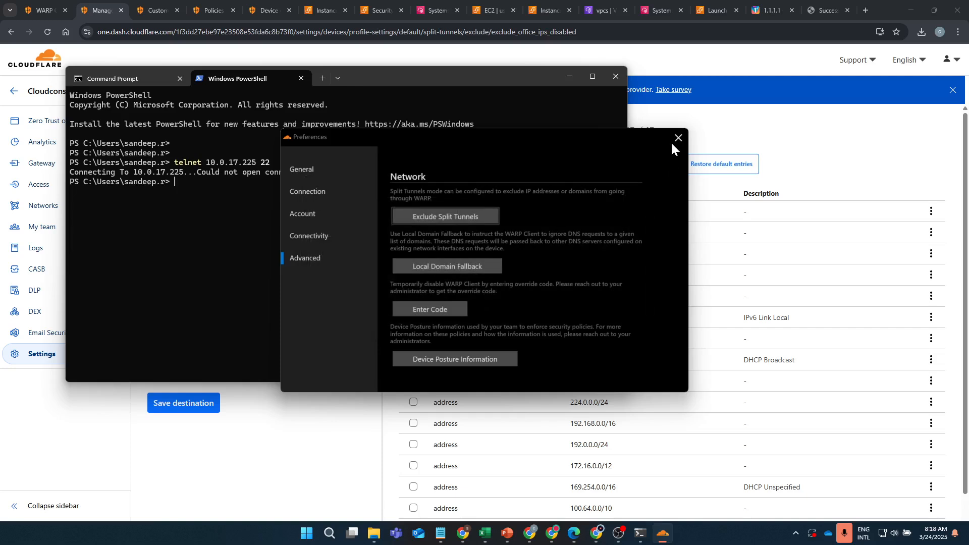
click(678, 138)
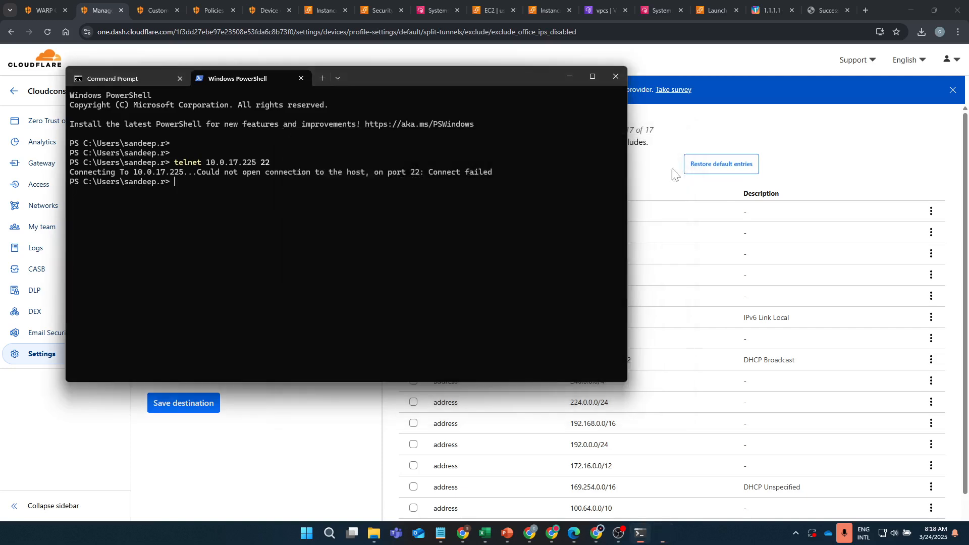
Test HTTP connectivity to the web server from PowerShell with telnet 10.0.17.225 80
text(telnet)
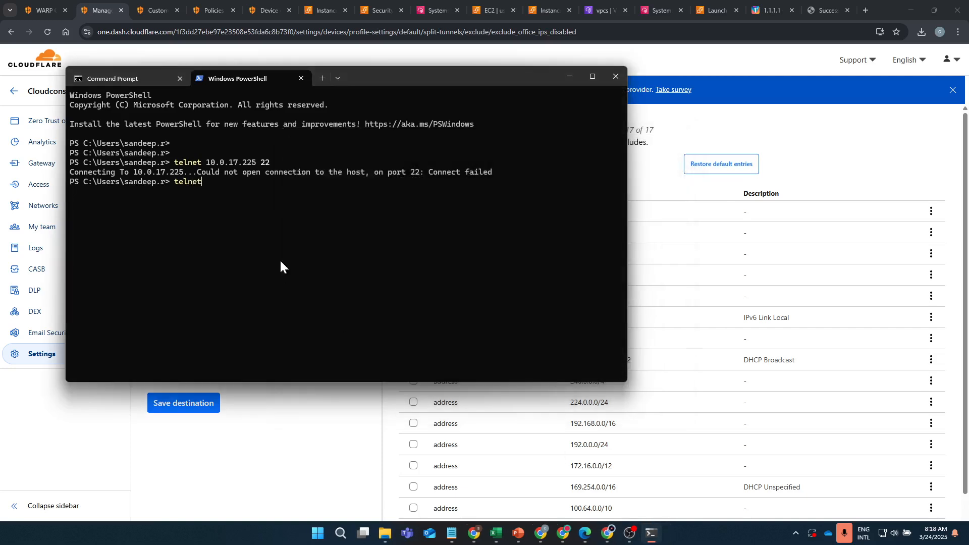
text( 10.0.17.225 80)
key(Return)
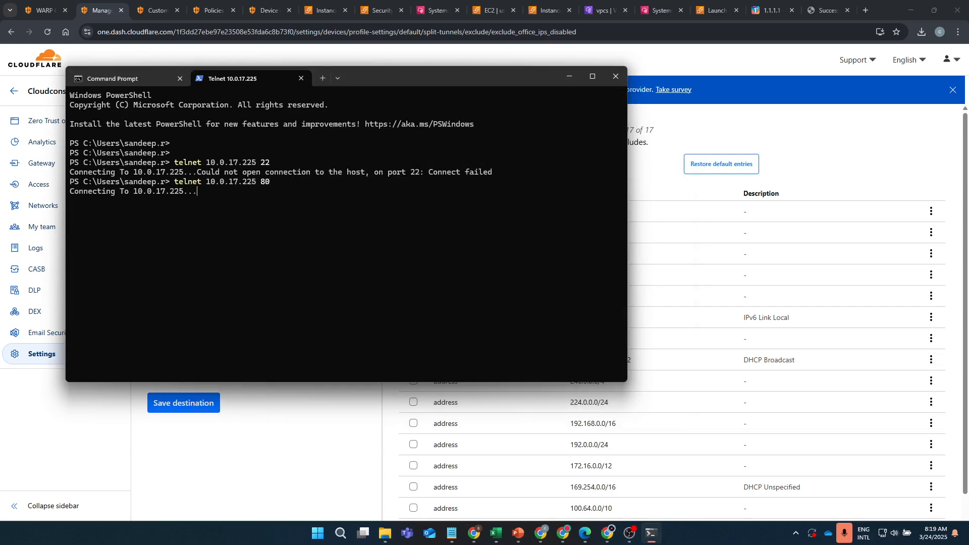
Switch to the EC2 instances list in AWS and connect to the vpn-connector instance through Session Manager
click(326, 395)
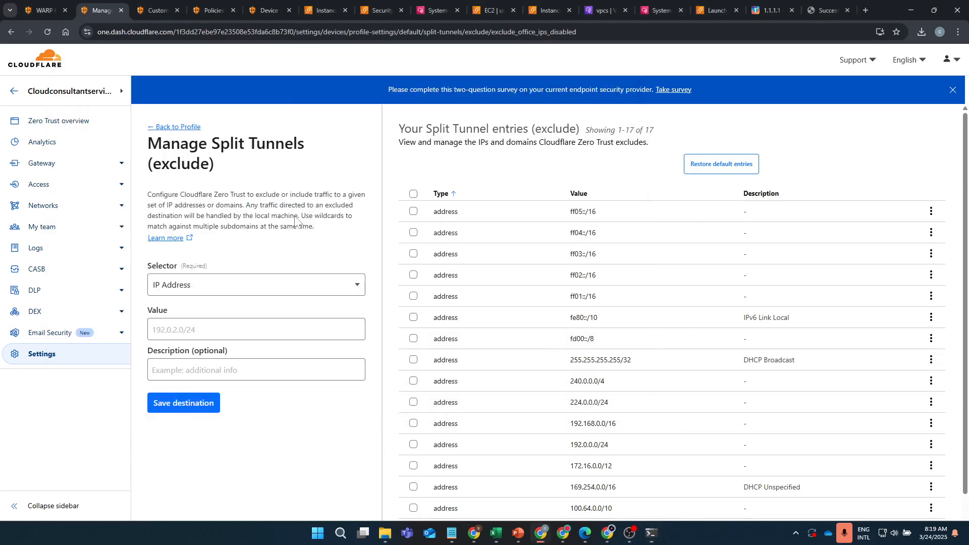
click(325, 10)
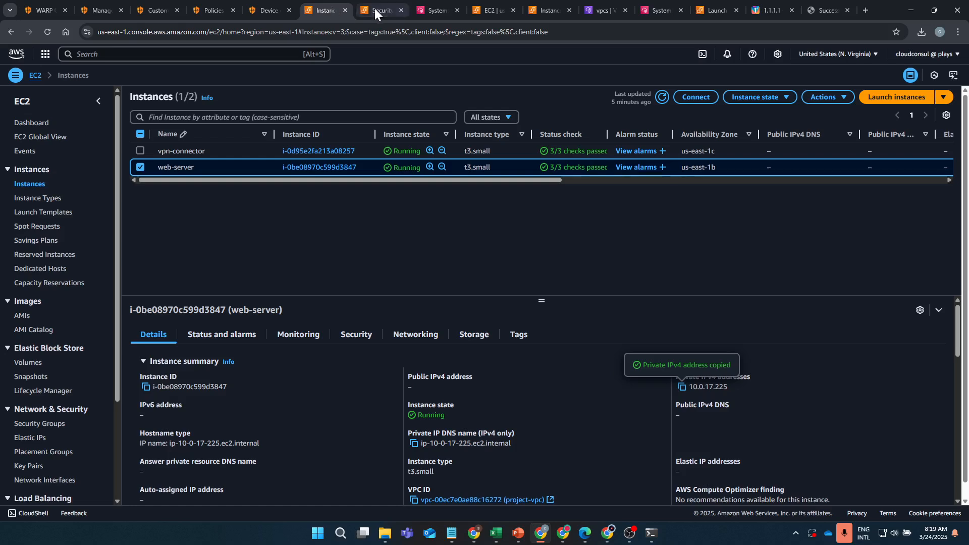
click(143, 169)
click(140, 151)
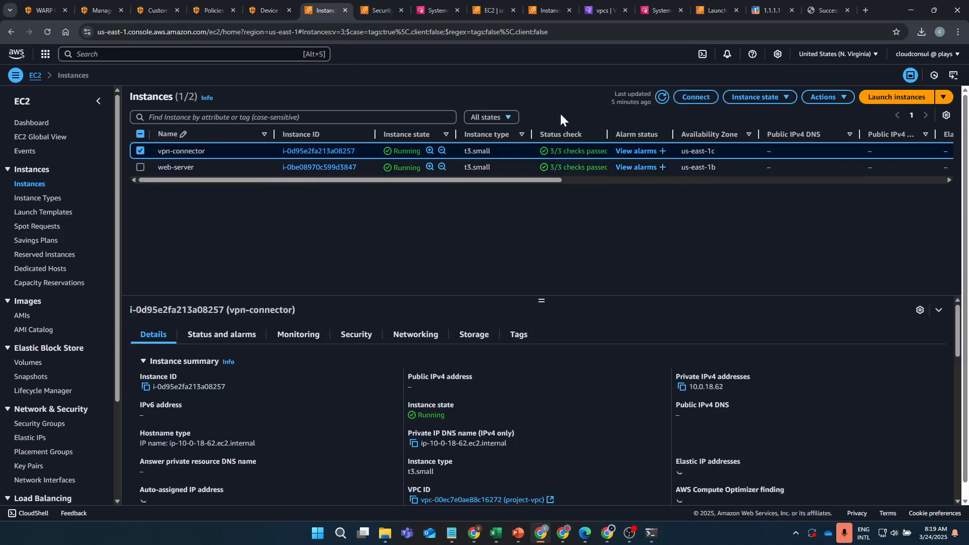
click(687, 100)
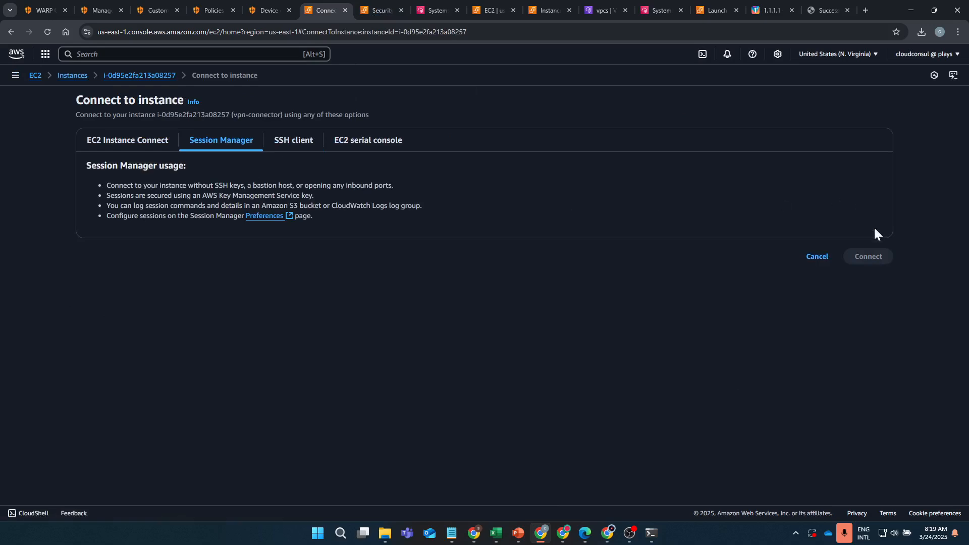
click(877, 259)
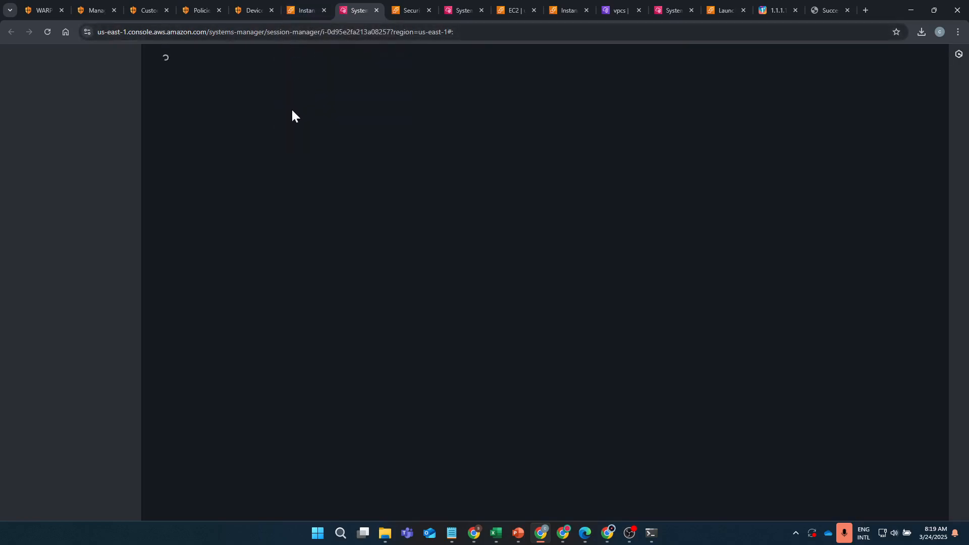
Switch to the root user in the vpn-connector session with sudo su -
key(Return)
key(Return)
key(Return)
key(Return)
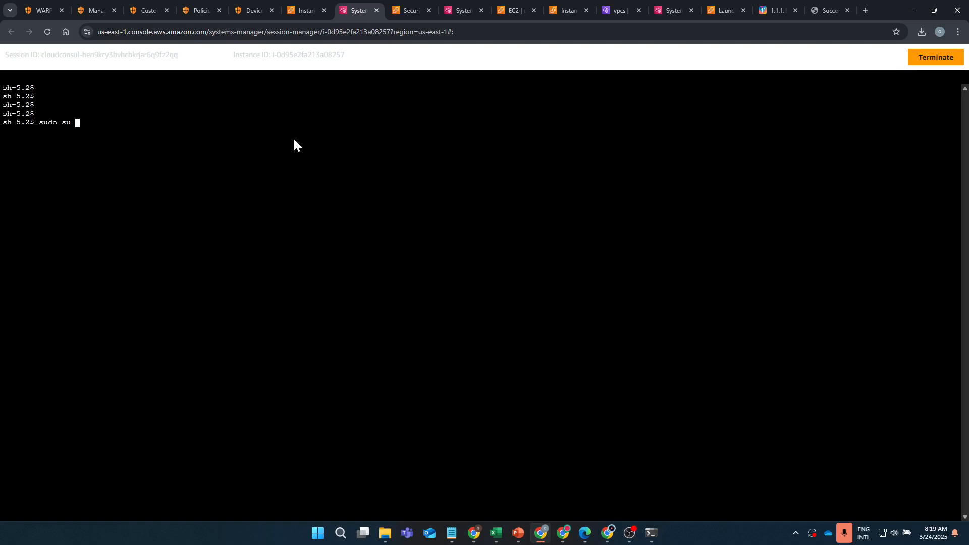
key(Return)
key(Return)
key(Return)
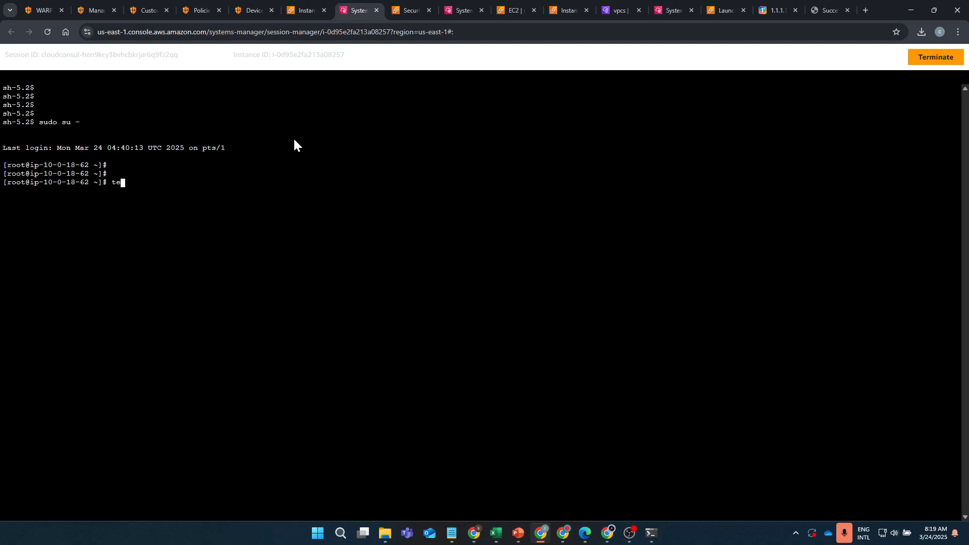
Try to test SSH access to the web server from the vpn-connector with telnet 10.0.17.225 22
text(telnet)
right_click(272, 196)
click(290, 296)
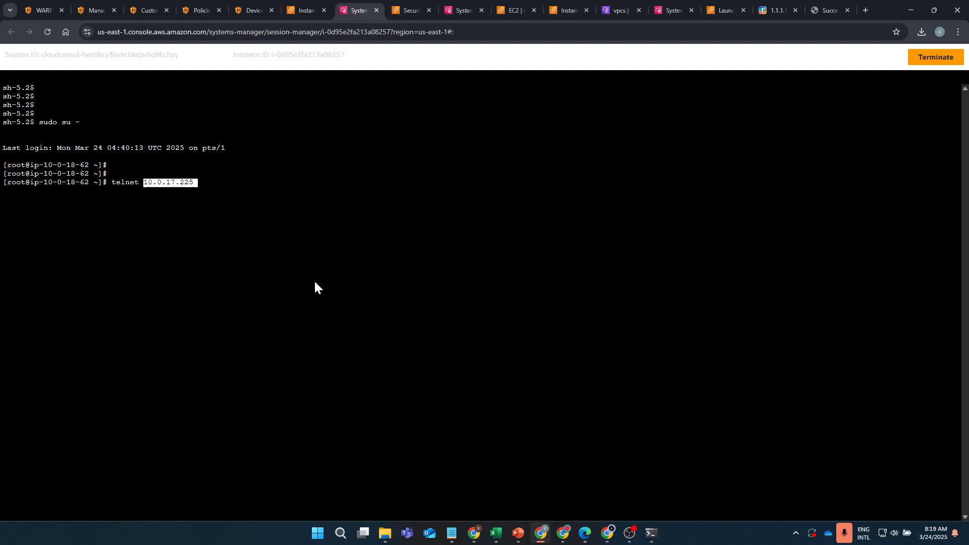
text(22)
key(Return)
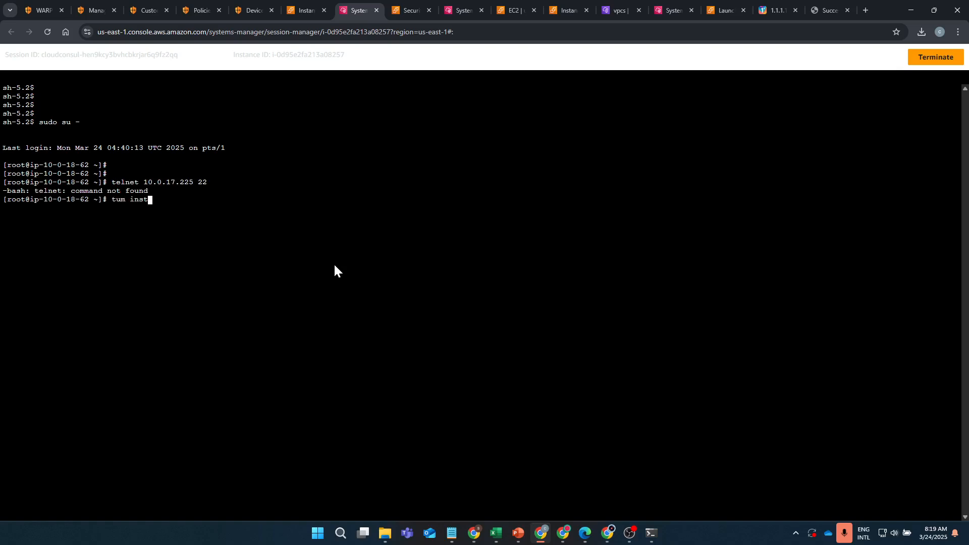
Install the telnet package on the vpn-connector with yum install telnet -y
key(BackSpace)
key(BackSpace)
key(BackSpace)
key(BackSpace)
key(BackSpace)
key(BackSpace)
key(BackSpace)
text(yum install telnet -y)
key(Return)
key(Return)
key(Return)
key(Return)
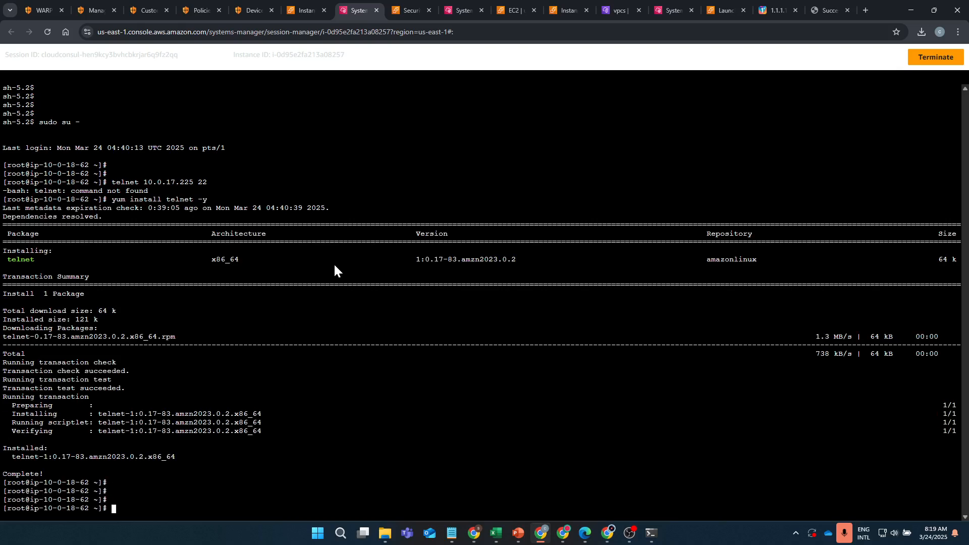
Rerun telnet 10.0.17.225 22 on the vpn-connector to test SSH access to the web server
key(Return)
key(Up)
key(Up)
key(Return)
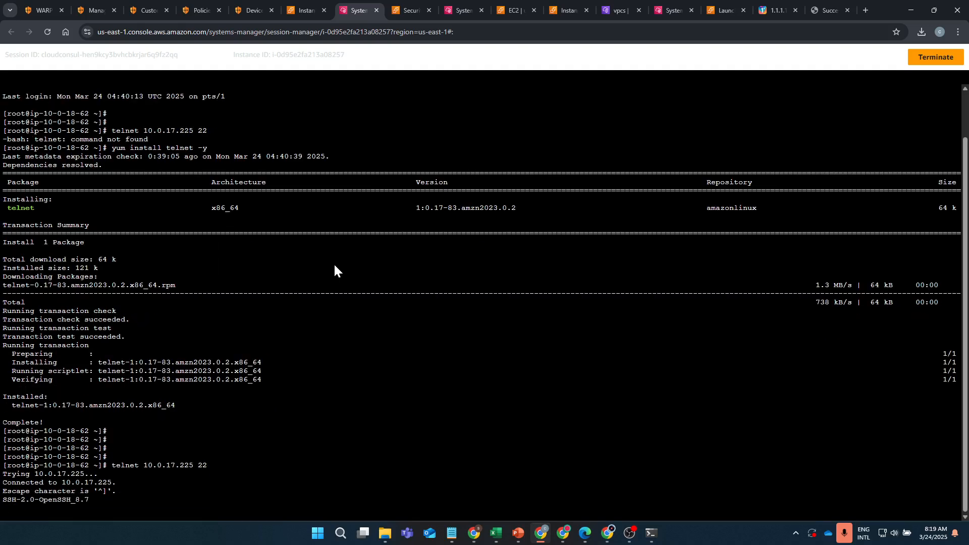
Review the web-server instance's inbound security group rules in EC2, and return to the Cloudflare Split Tunnels page
click(301, 9)
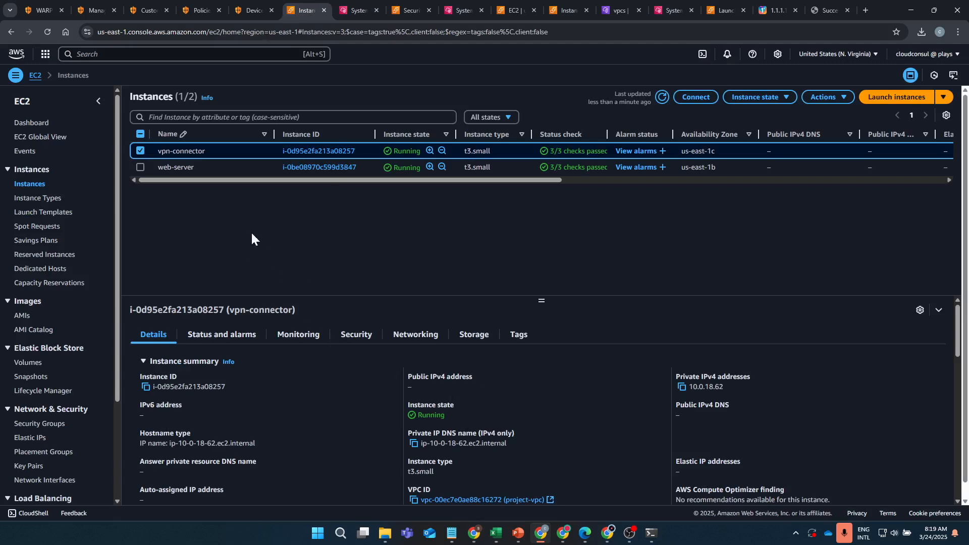
click(176, 168)
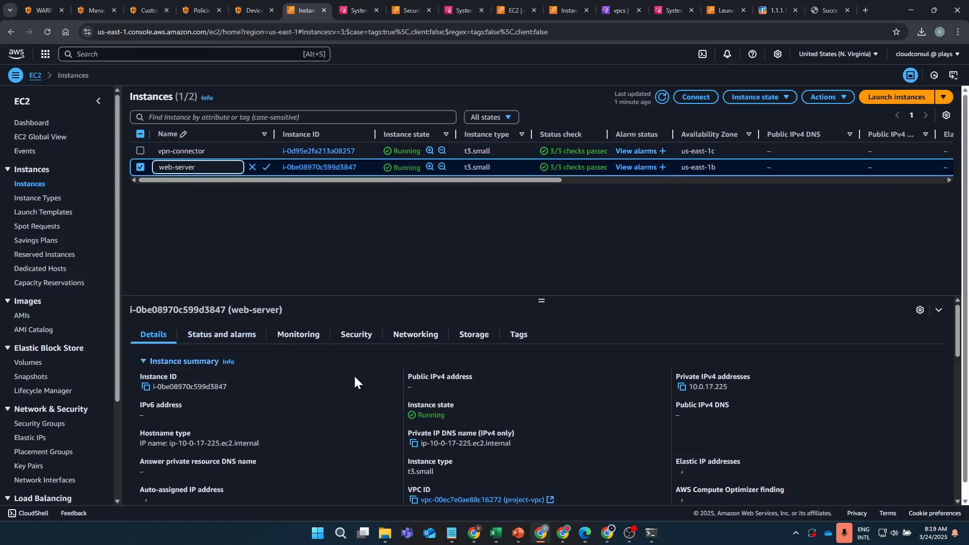
click(357, 335)
scroll(389, 408, down, 1)
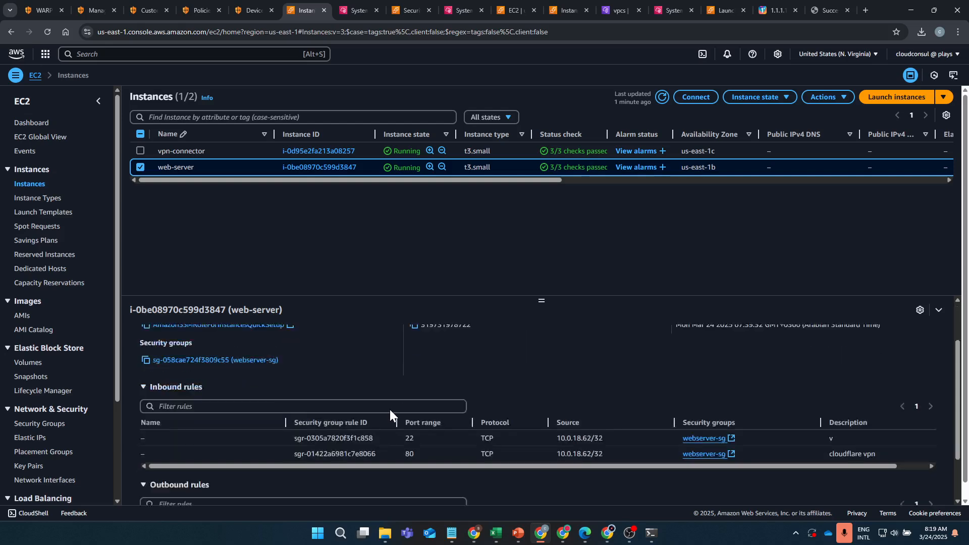
click(94, 10)
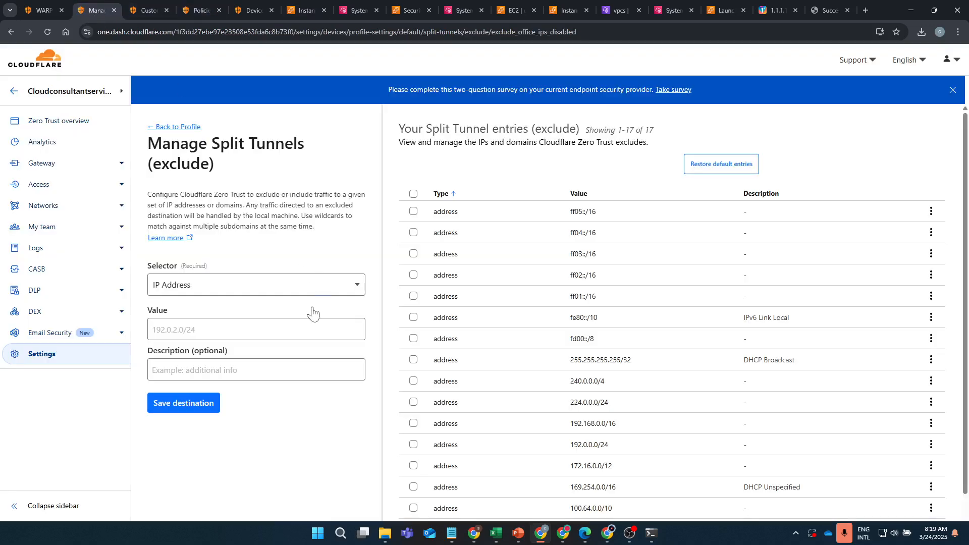
Check the web server's address in the Split Tunnels exclude list and review the Default profile's Split Tunnels mode
click(312, 329)
scroll(638, 361, down, 1)
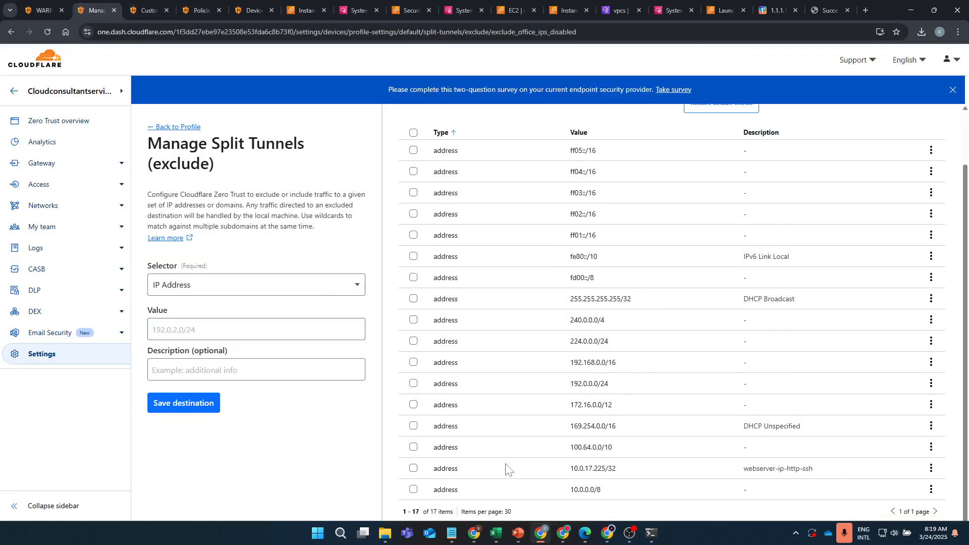
drag(557, 473, 685, 473)
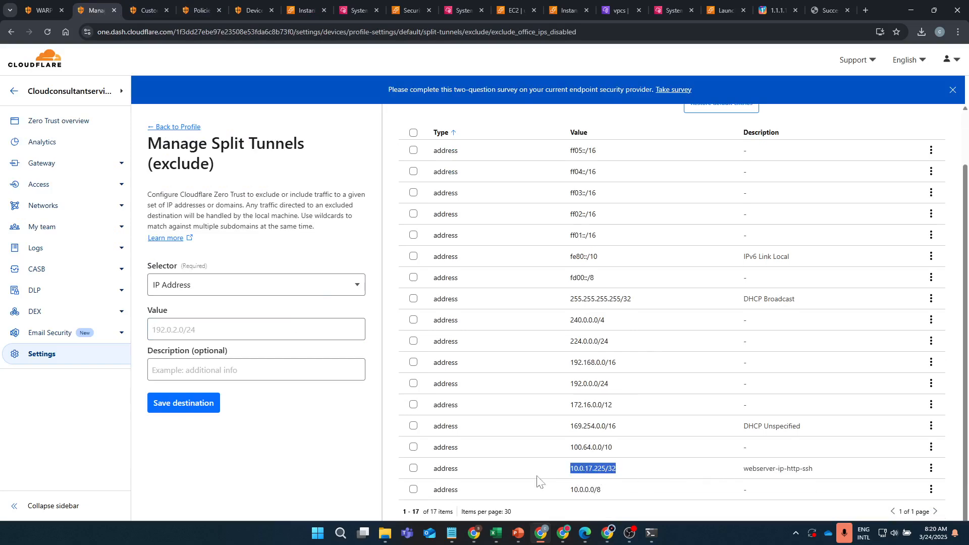
click(199, 403)
click(190, 128)
scroll(567, 352, down, 10)
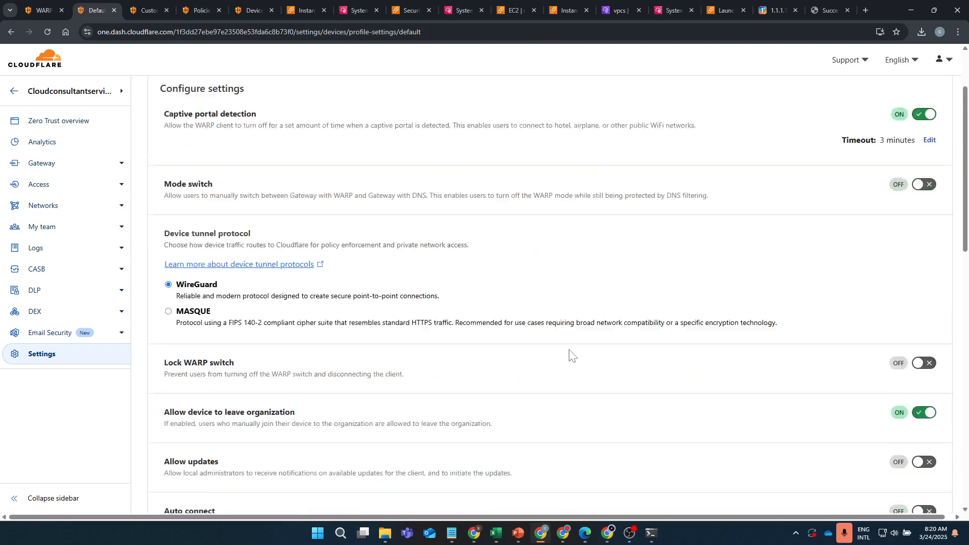
scroll(560, 356, down, 4)
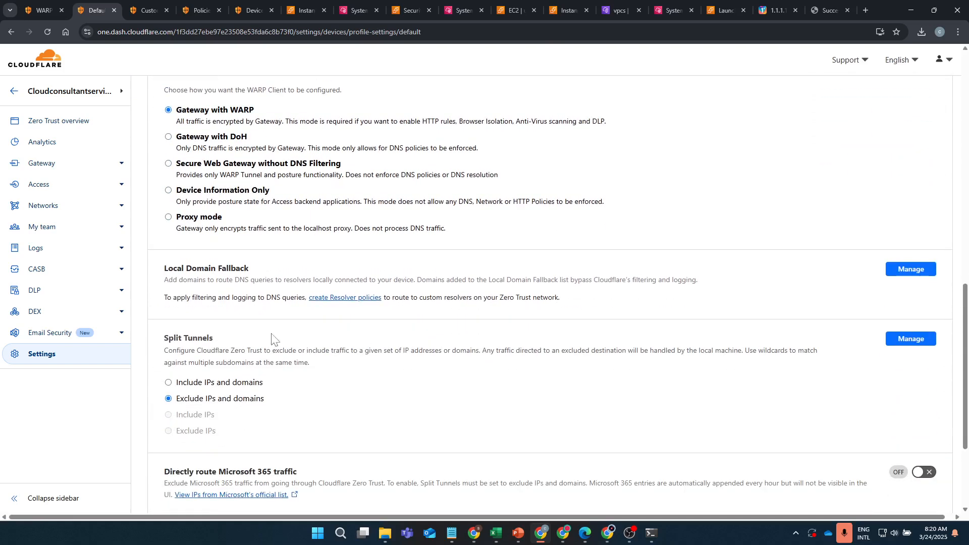
Review the cloud-connector-tunnel's private network route 10.0.0.0/16, including its additional virtual network settings
click(43, 227)
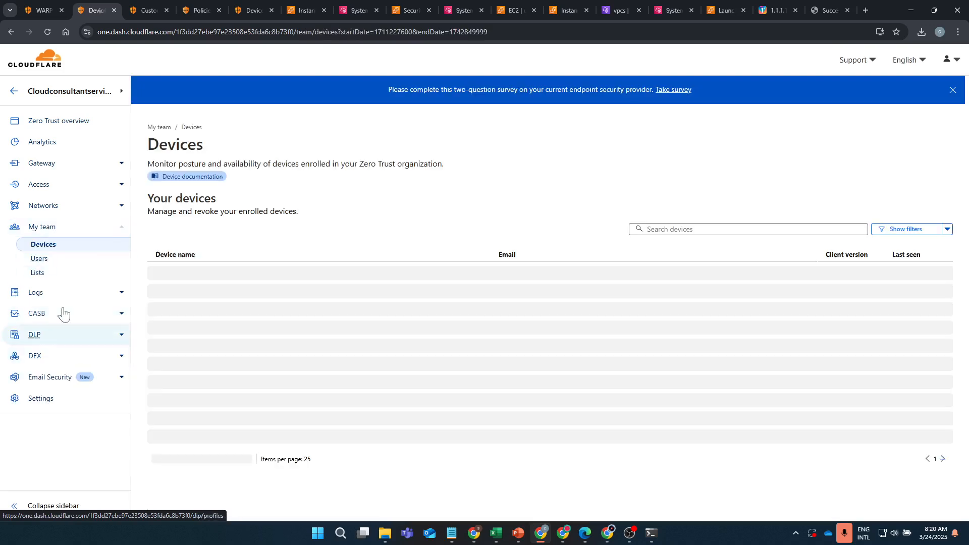
click(43, 206)
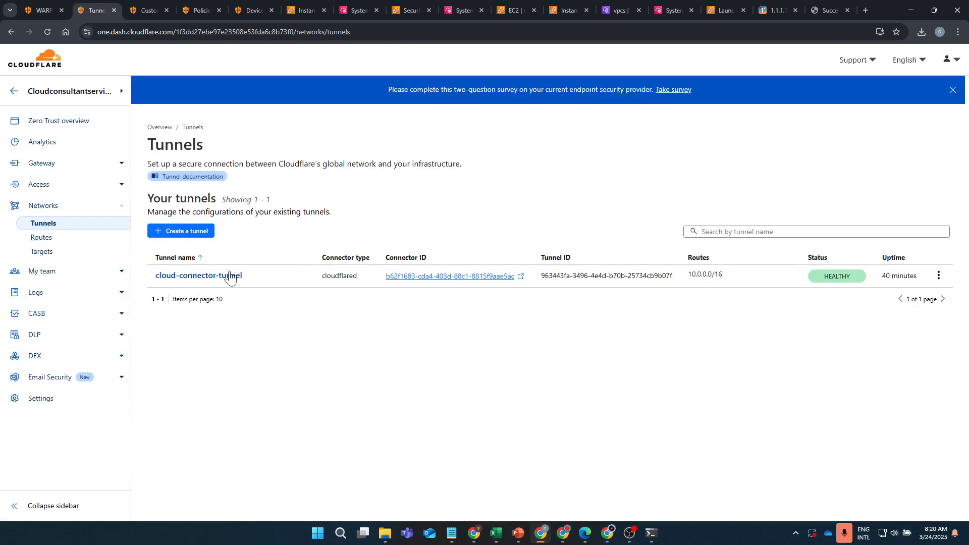
click(232, 276)
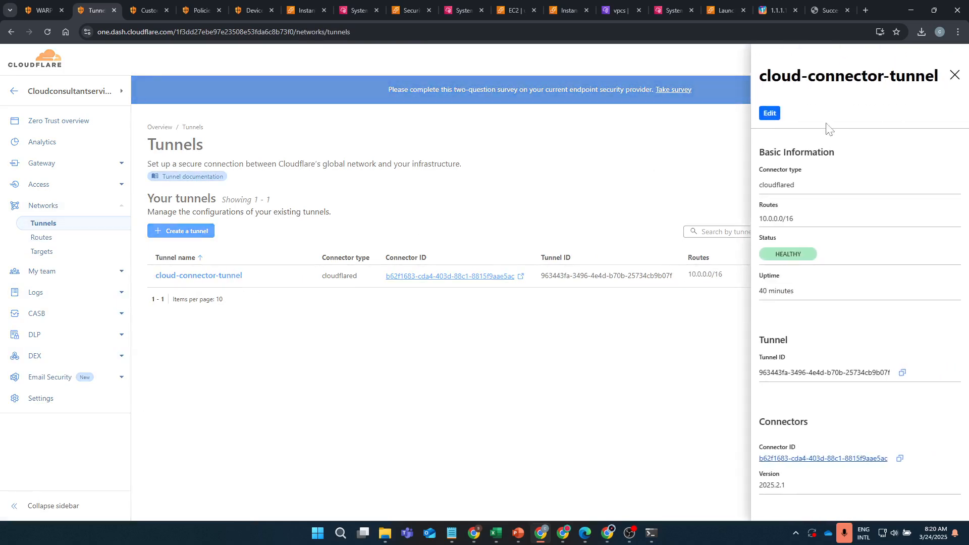
click(769, 113)
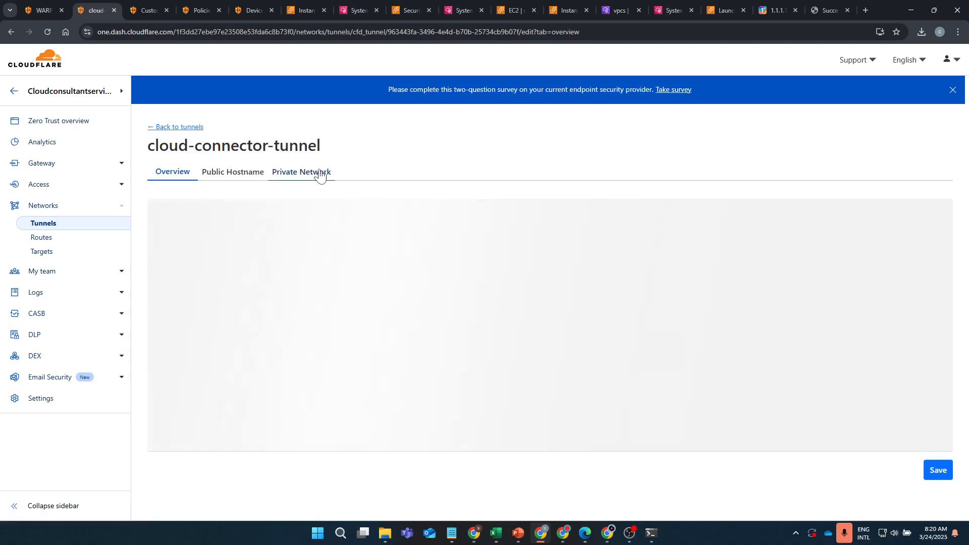
click(319, 174)
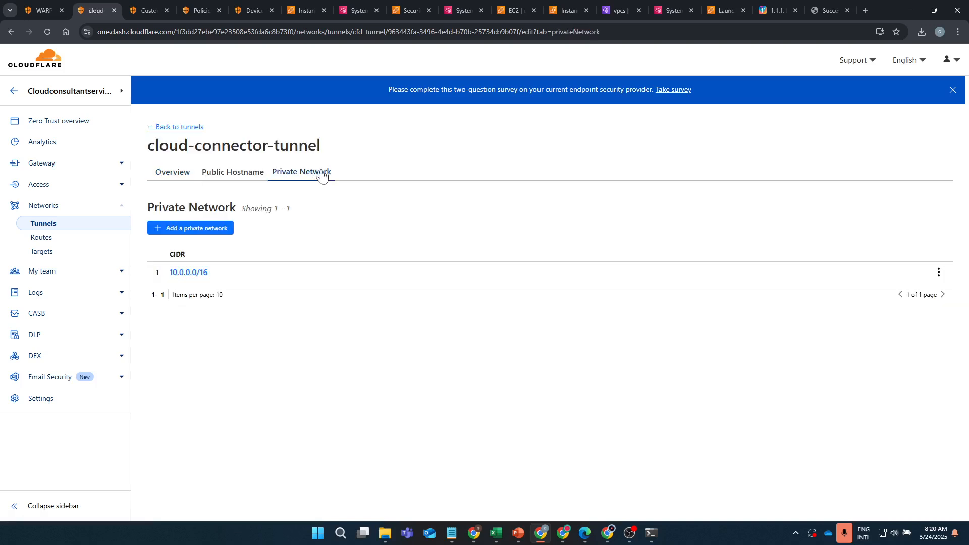
click(197, 273)
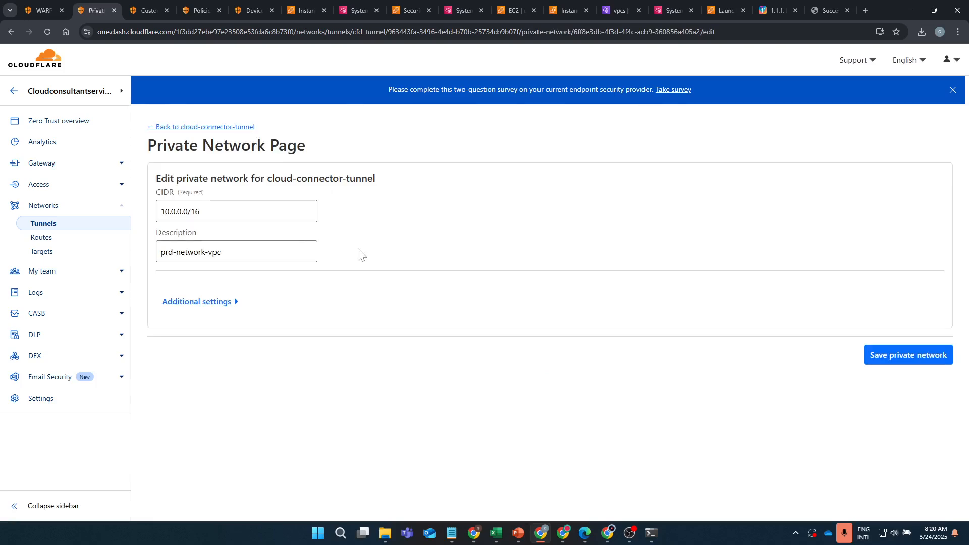
click(204, 303)
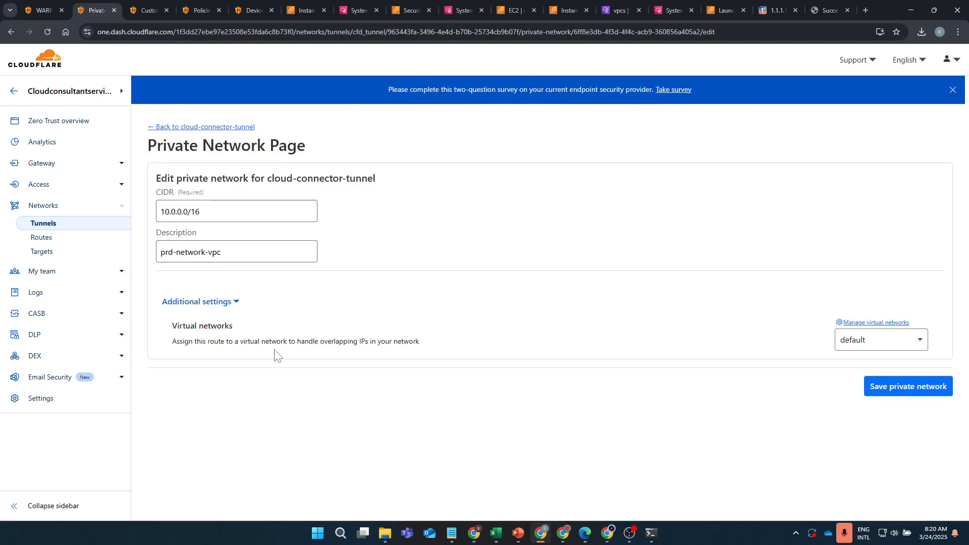
Switch to Windows PowerShell and rerun telnet 10.0.17.225 80 to test HTTP access to the web server
click(41, 398)
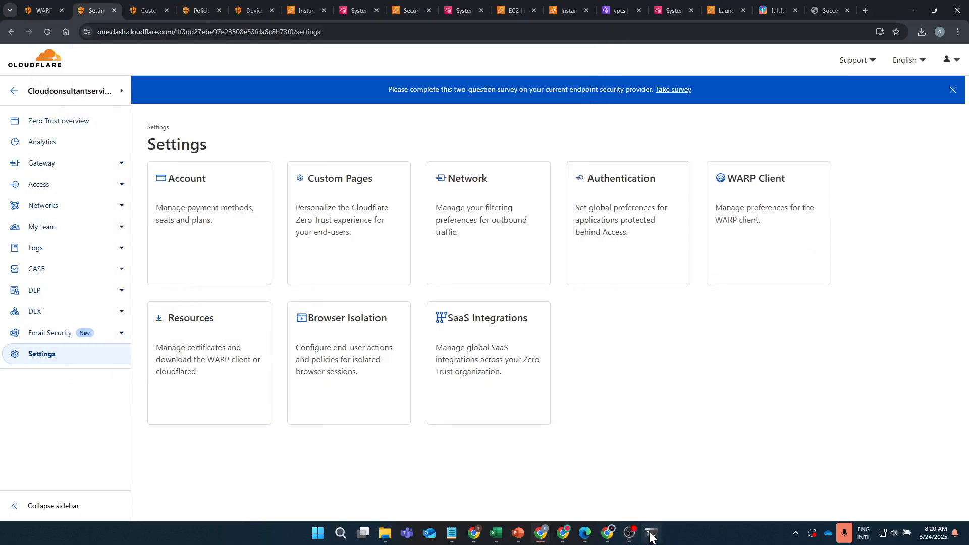
click(650, 535)
click(651, 535)
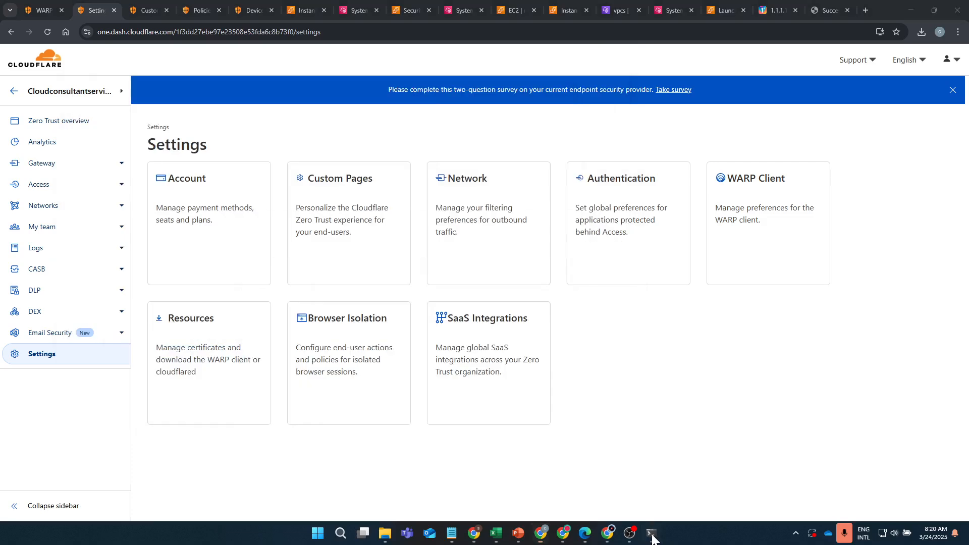
click(650, 535)
key(Up)
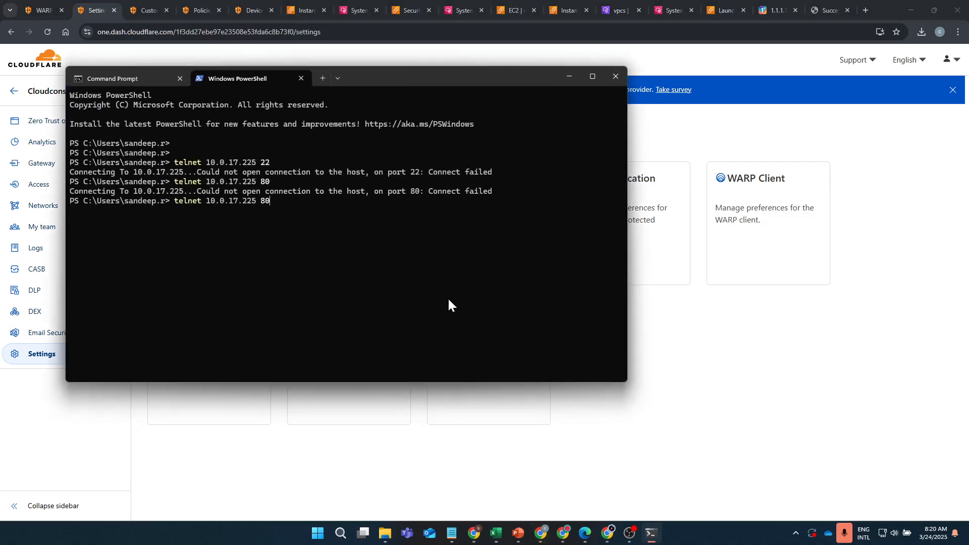
key(Return)
click(233, 491)
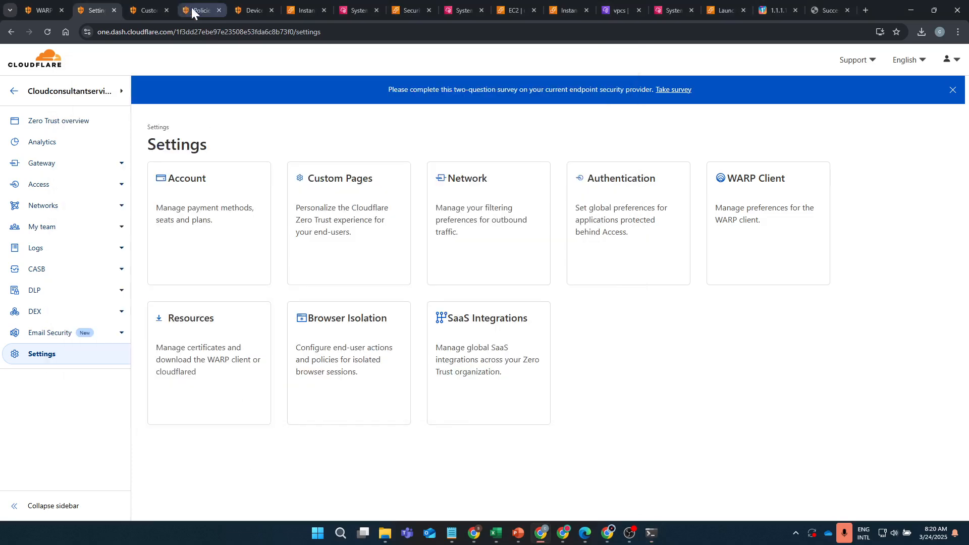
In EC2, change the webserver-sg inbound HTTP rule's source to Anywhere (0.0.0.0/0) and save the rules
click(142, 7)
click(302, 8)
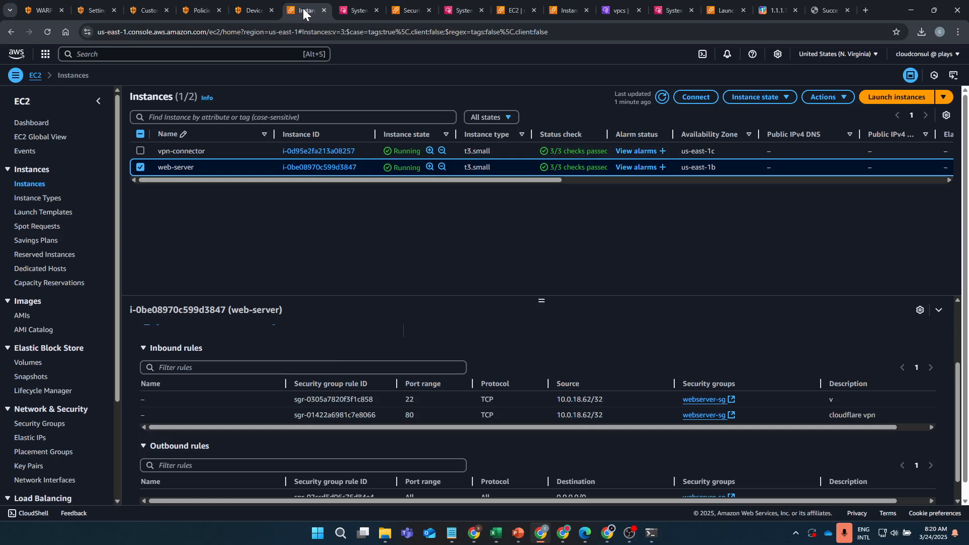
scroll(282, 406, up, 1)
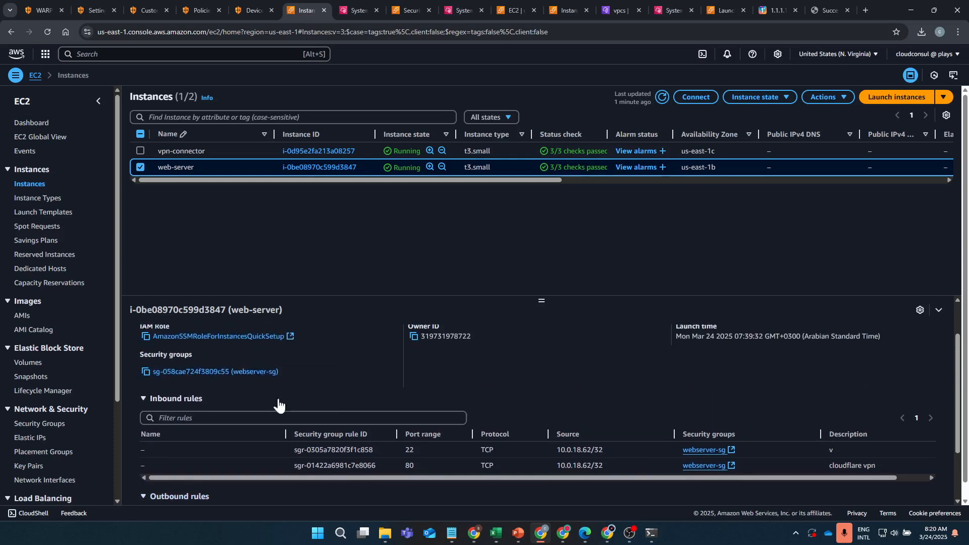
click(230, 372)
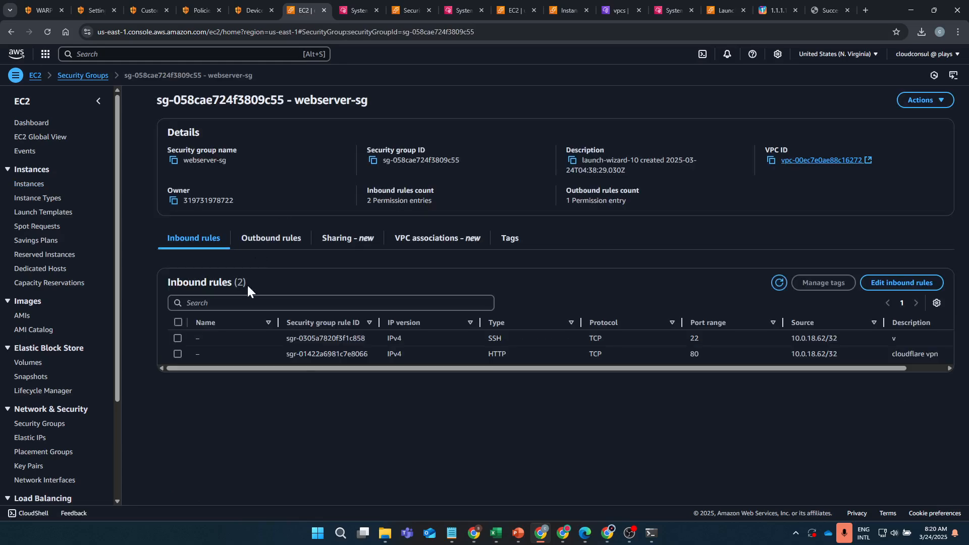
click(178, 354)
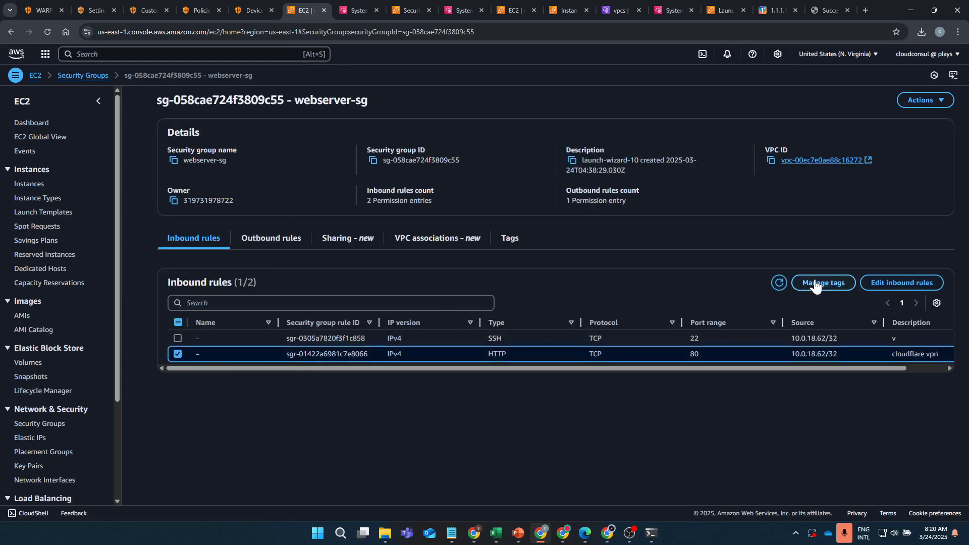
click(884, 284)
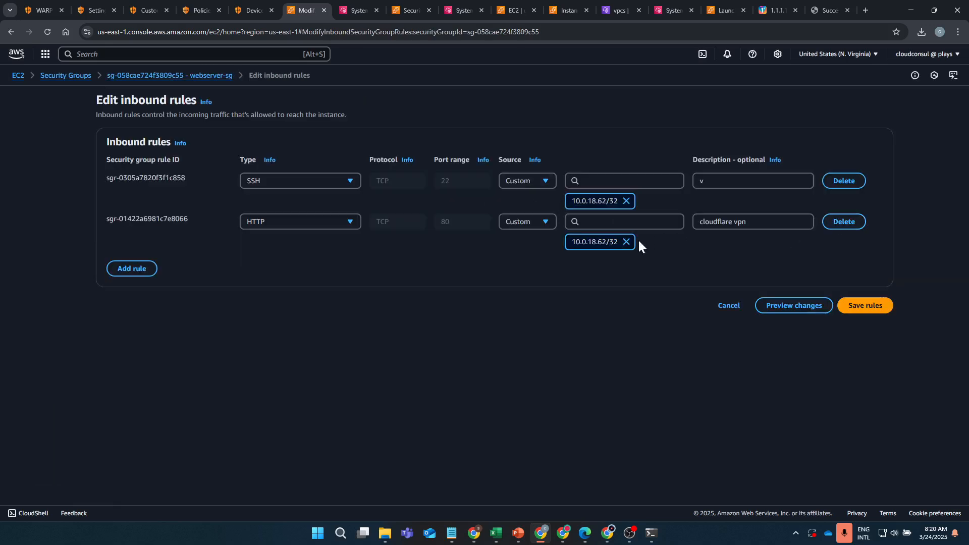
click(625, 241)
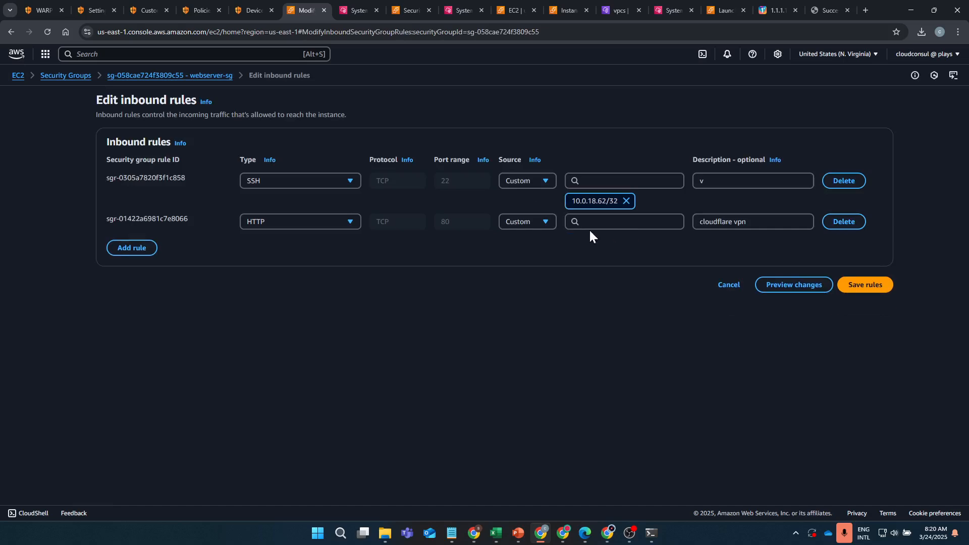
click(556, 220)
click(528, 261)
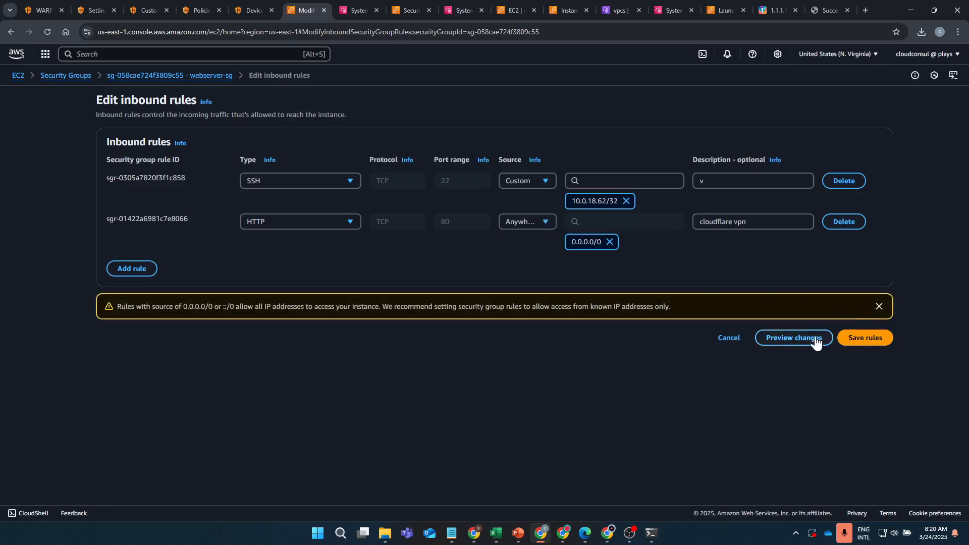
click(855, 339)
Retest the web server's HTTP port from PowerShell with telnet 10.0.17.225 80 using the opened security group rule
key(alt+Tab)
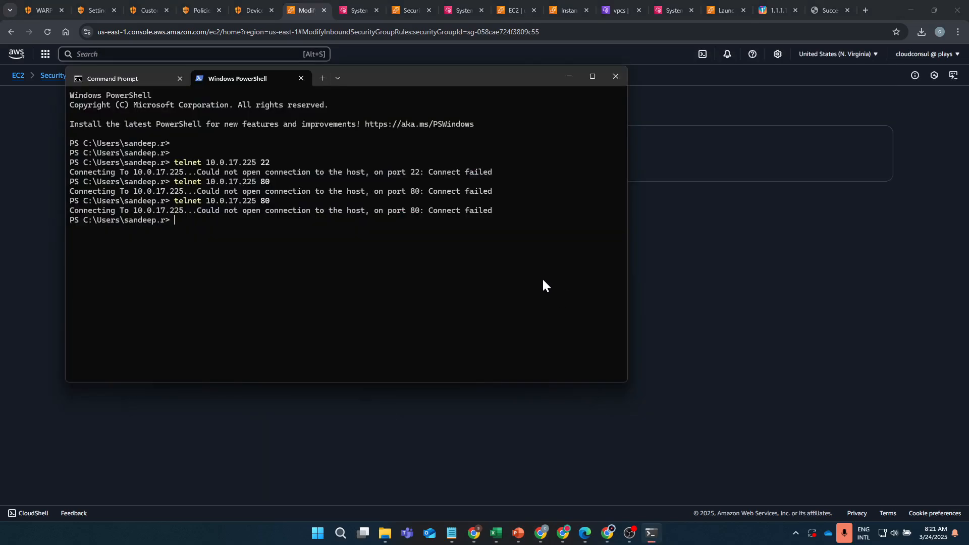
key(Up)
key(Return)
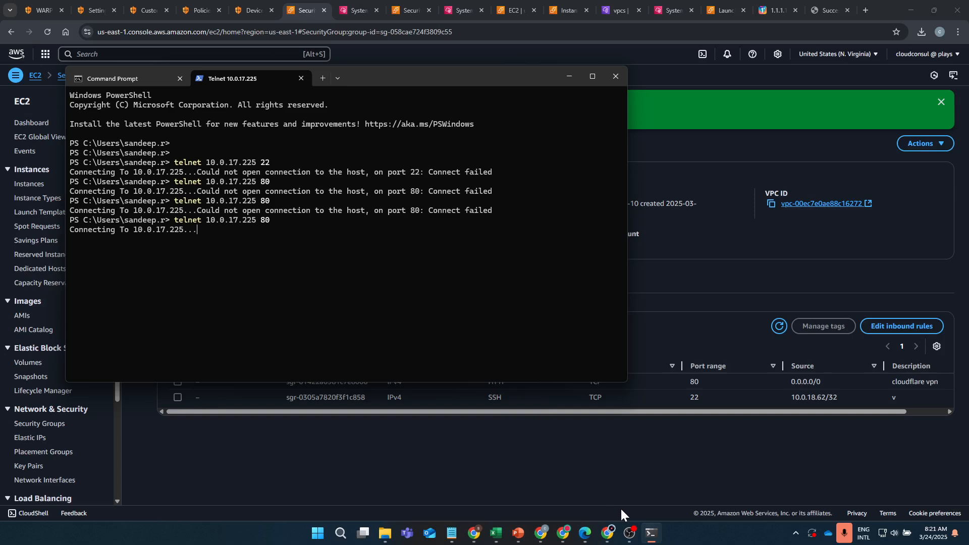
click(631, 537)
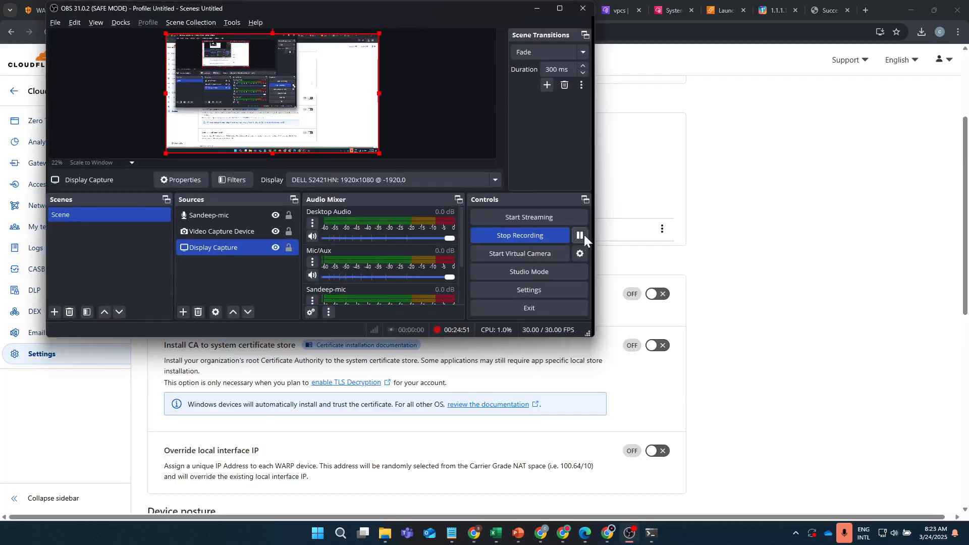
click(753, 241)
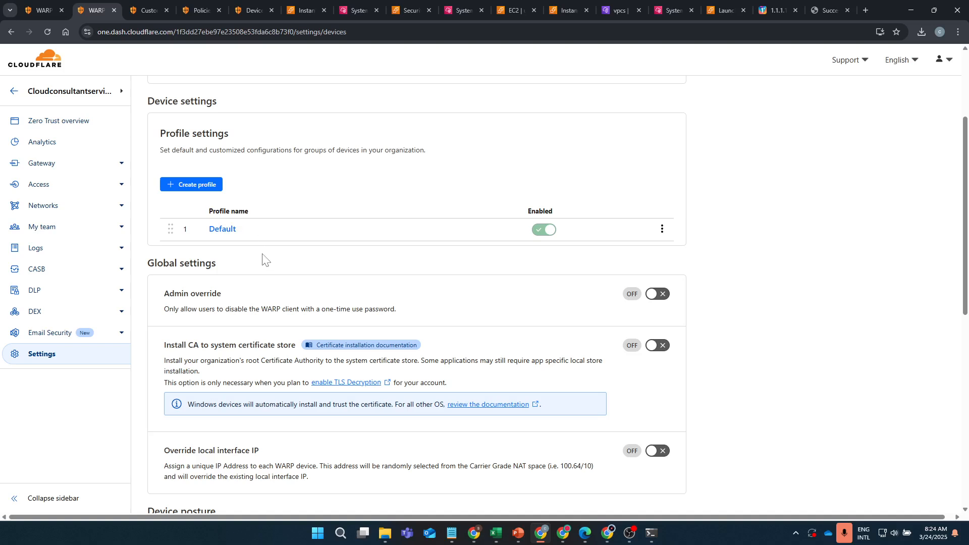
Open the Default WARP profile's Split Tunnels exclude list and examine the webserver-ip-http-ssh entry for 10.0.17.225/32
scroll(262, 260, up, 3)
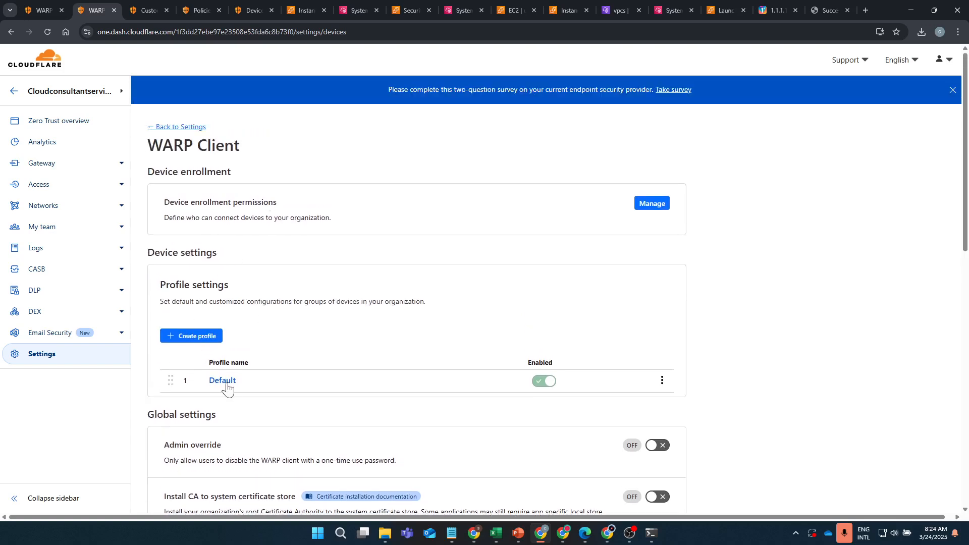
click(225, 384)
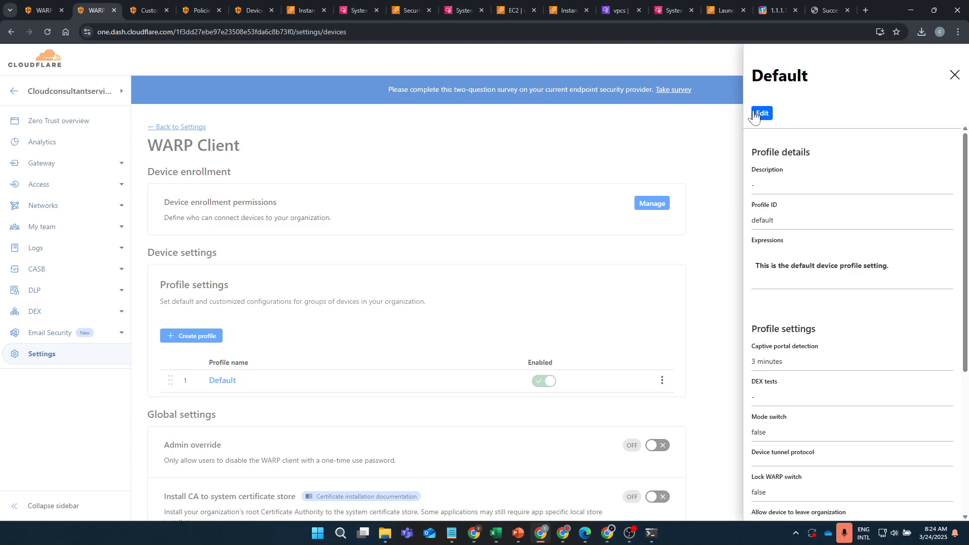
click(763, 114)
scroll(262, 259, down, 10)
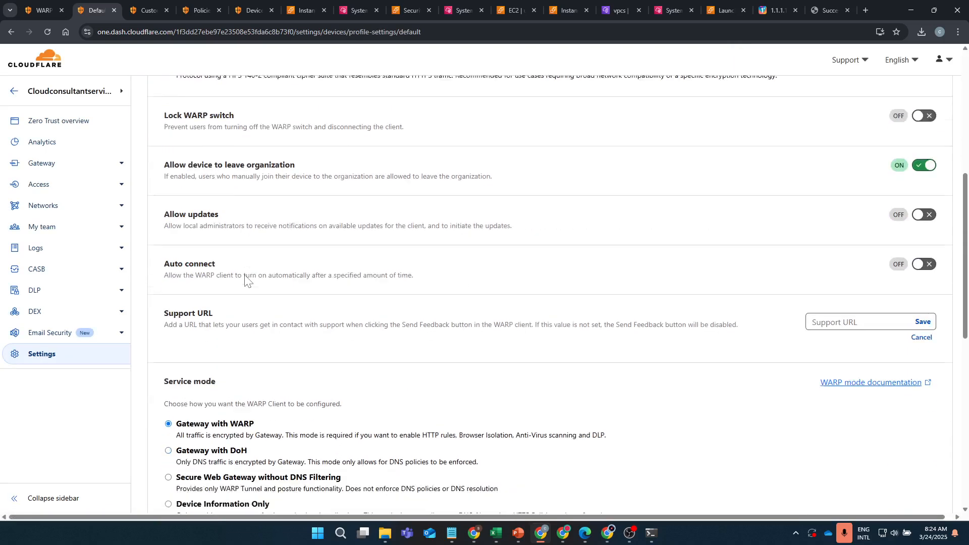
scroll(262, 260, down, 4)
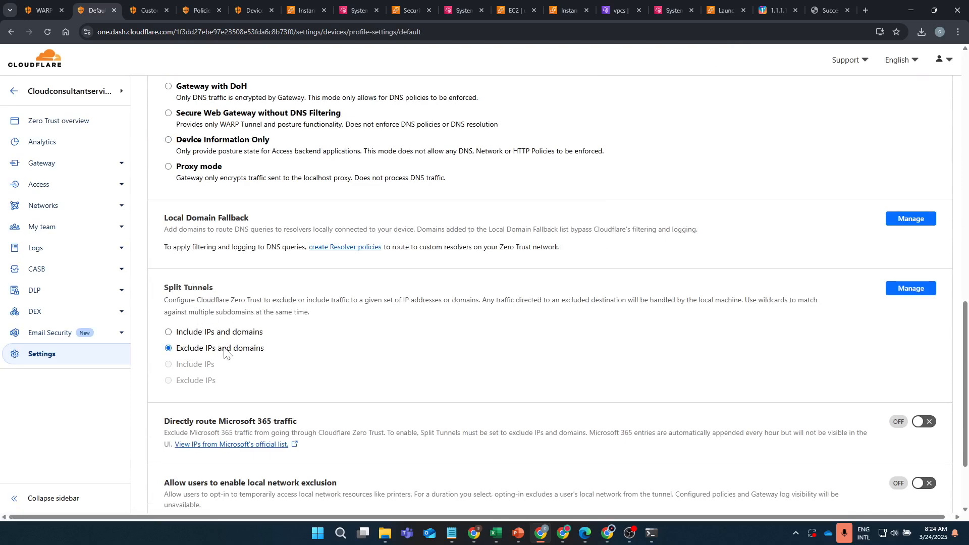
click(911, 289)
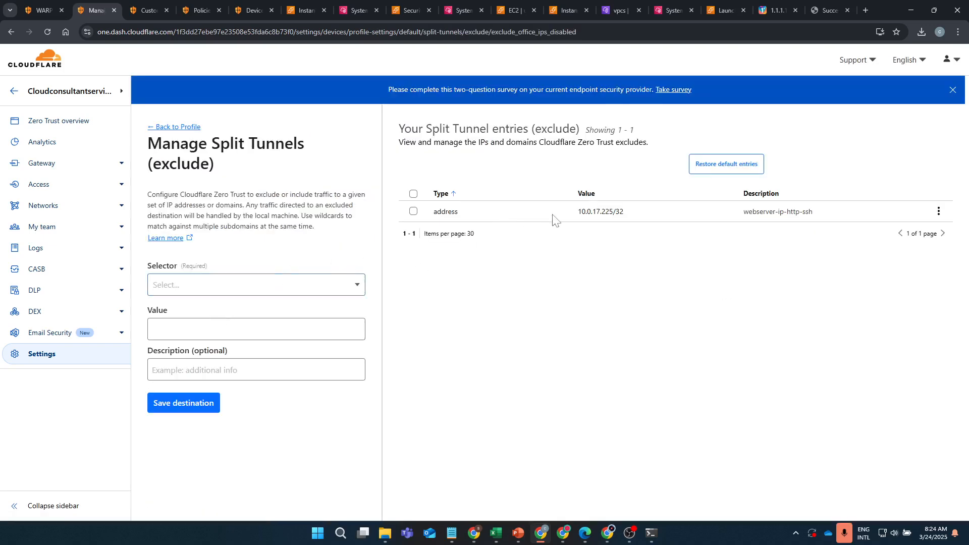
drag(553, 216, 823, 214)
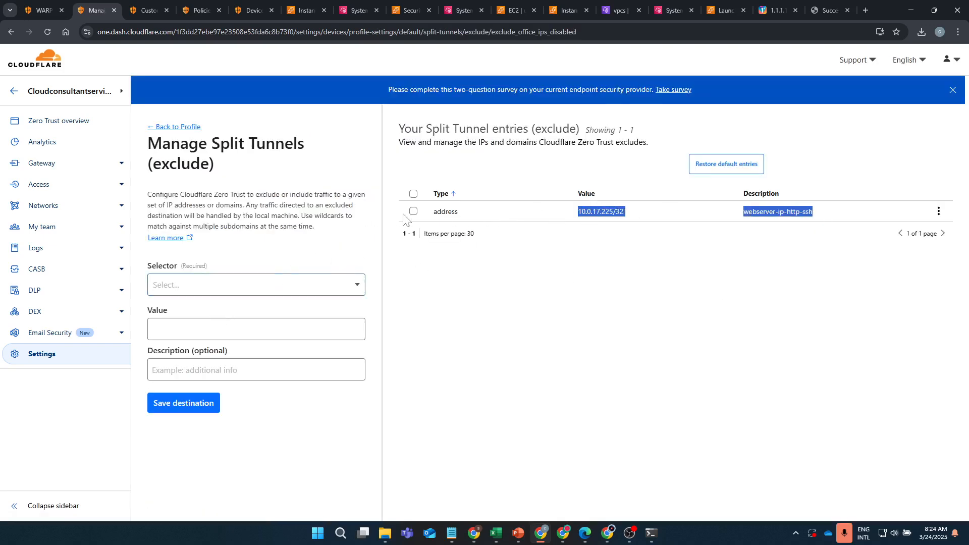
Return to the Default profile and examine its Split Tunnels option Exclude IPs and domains
click(162, 129)
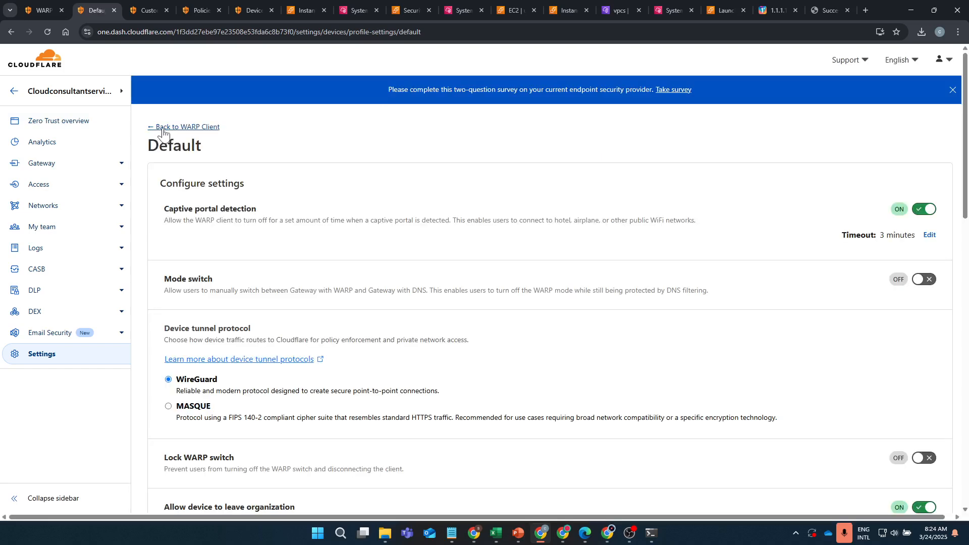
scroll(235, 363, down, 12)
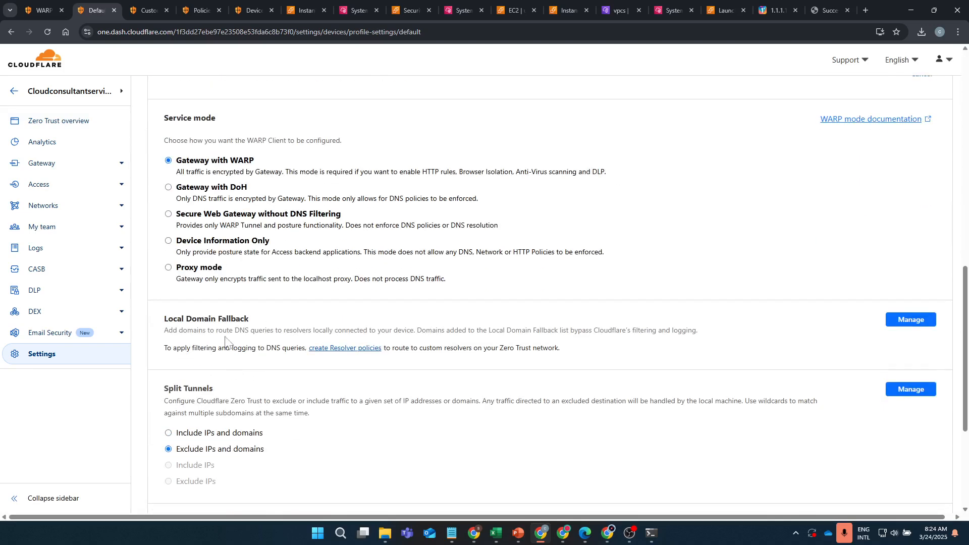
scroll(226, 342, down, 2)
drag(197, 346, 285, 352)
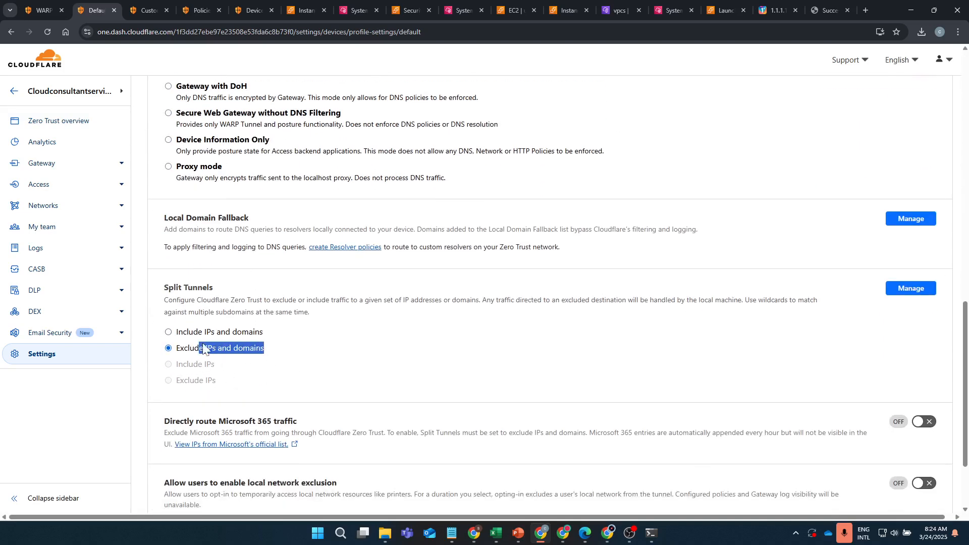
Switch the Default profile's Split Tunnels mode to Include IPs and domains, accepting deletion of the current entries
click(196, 346)
drag(194, 347, 260, 351)
click(167, 332)
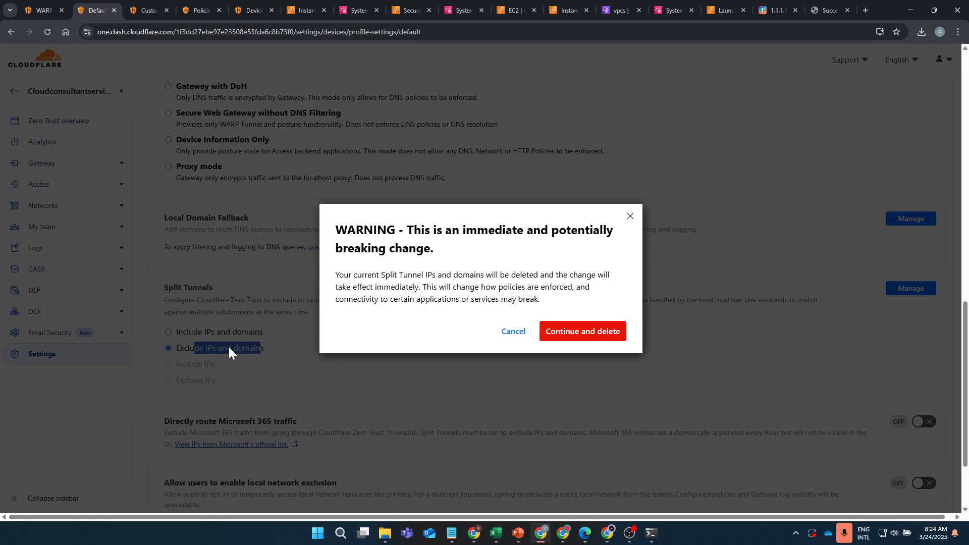
click(598, 332)
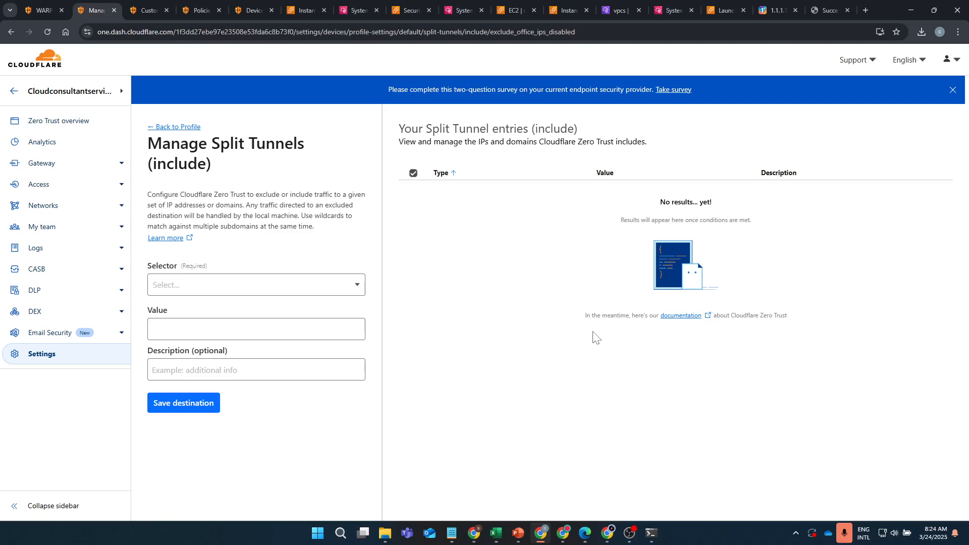
Try to save an IP Address include entry for 10.0.17.225/32 described as webserver-ip-http-ssh, and reload the page
click(208, 290)
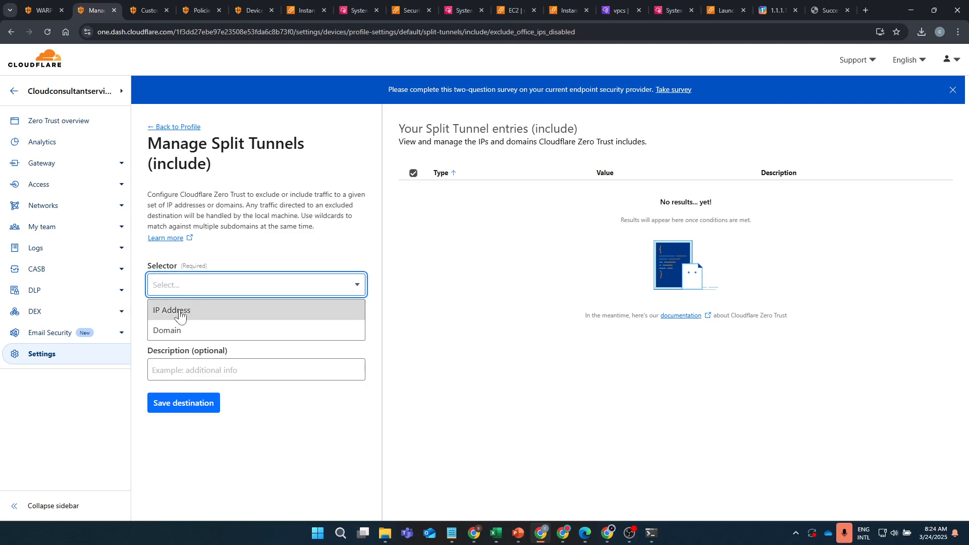
click(184, 315)
key(Tab)
key(Down)
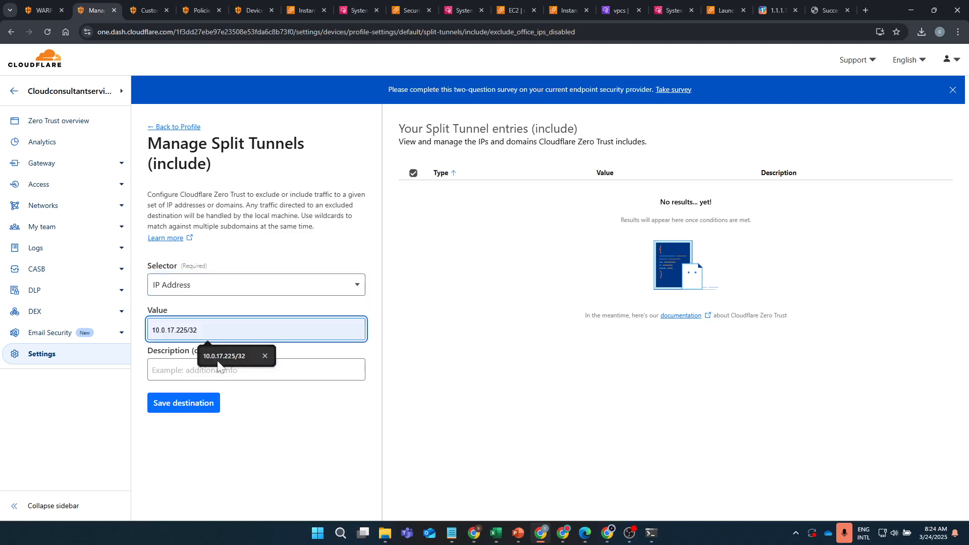
key(Return)
key(Tab)
click(226, 395)
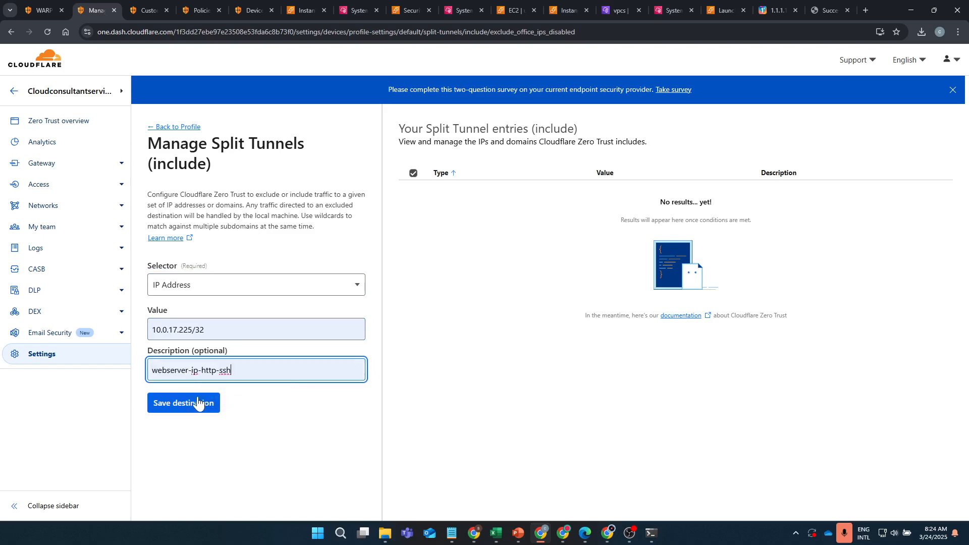
click(191, 404)
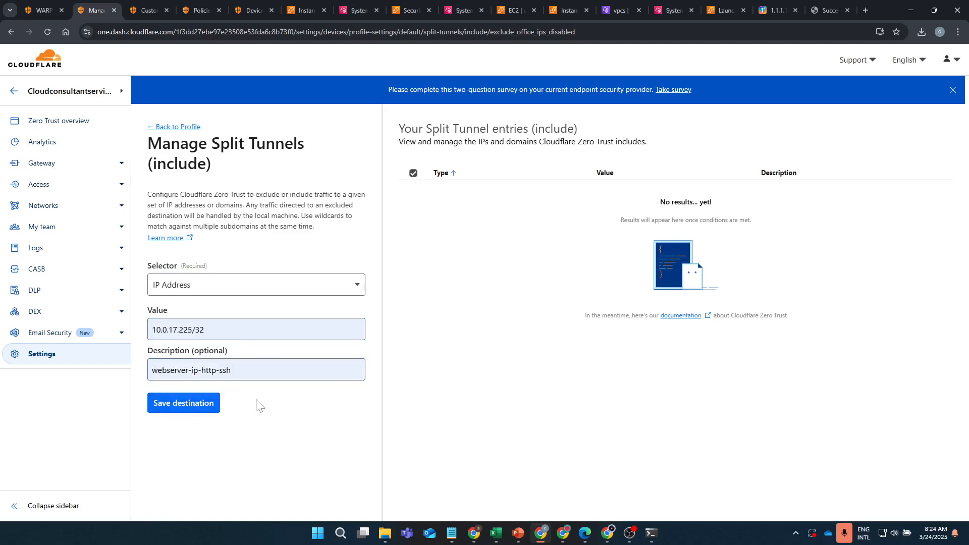
click(204, 406)
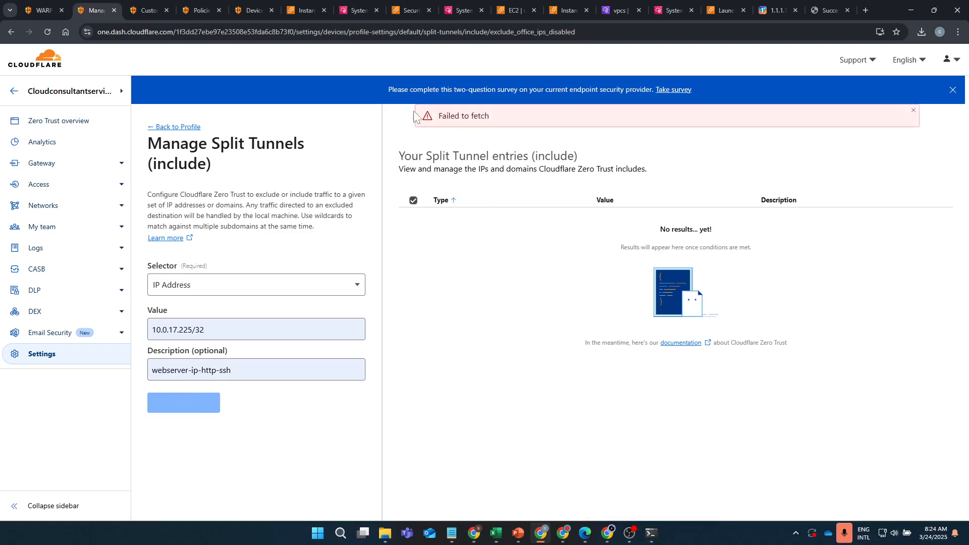
click(913, 111)
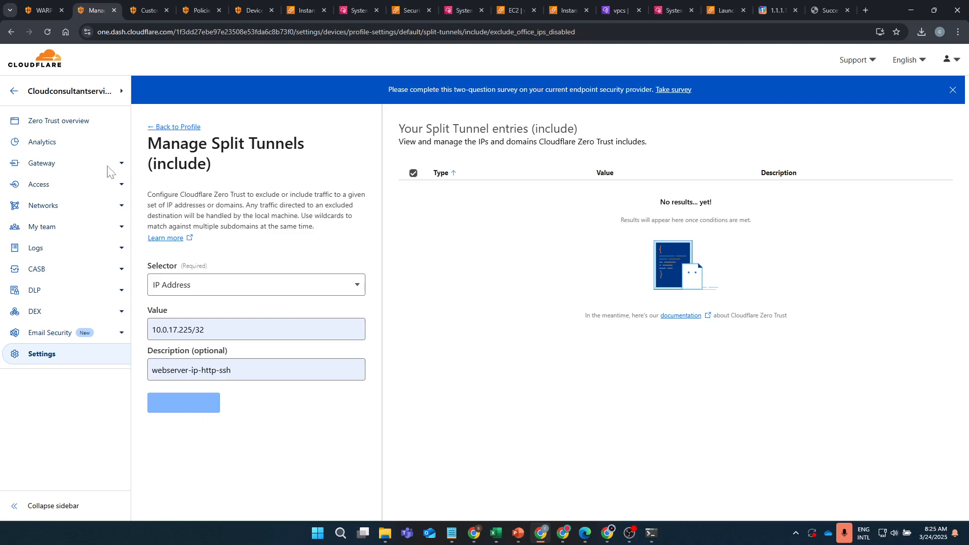
click(48, 32)
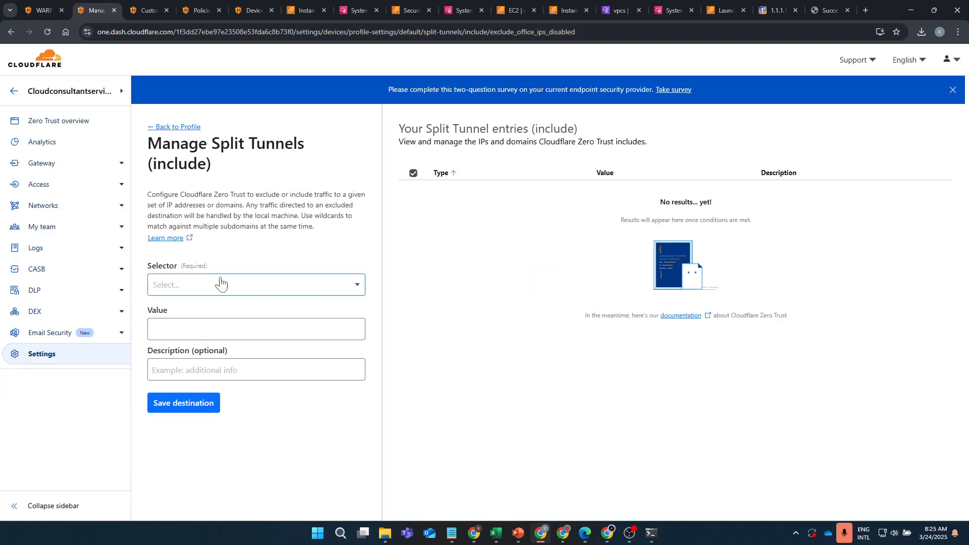
Stay in the Split Tunnels include list and save the IP Address entry 10.0.17.225/32 with the description webserver-ip-http-ssh
click(174, 126)
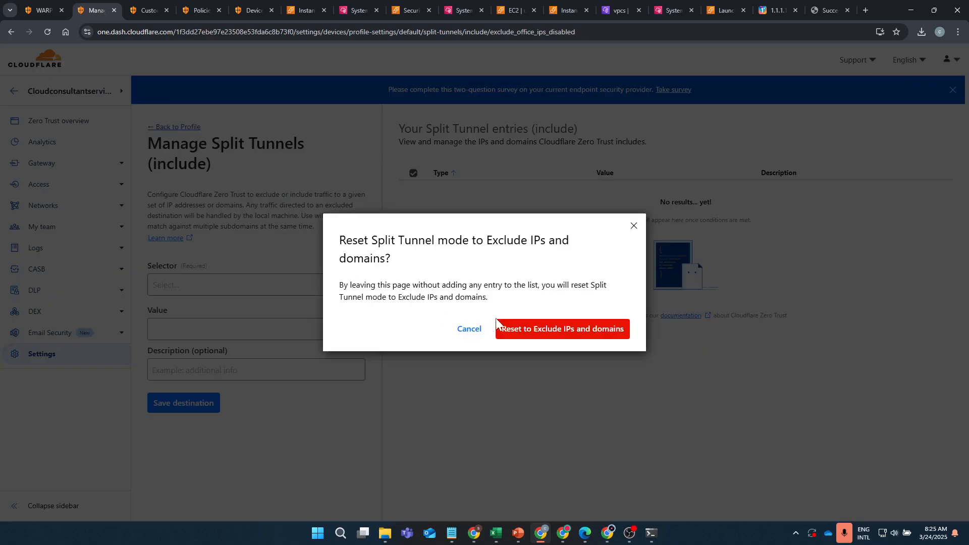
click(457, 329)
click(167, 281)
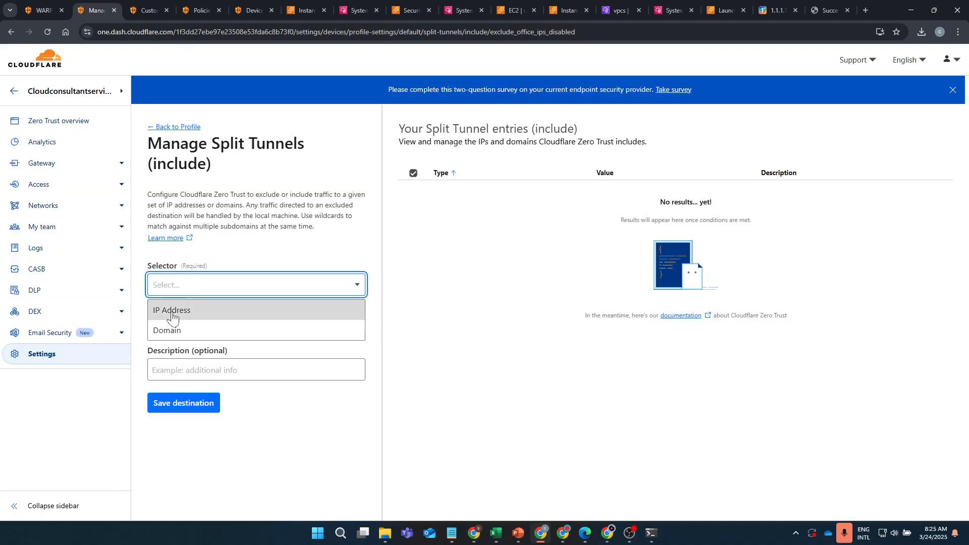
click(173, 313)
click(182, 330)
click(210, 357)
click(208, 370)
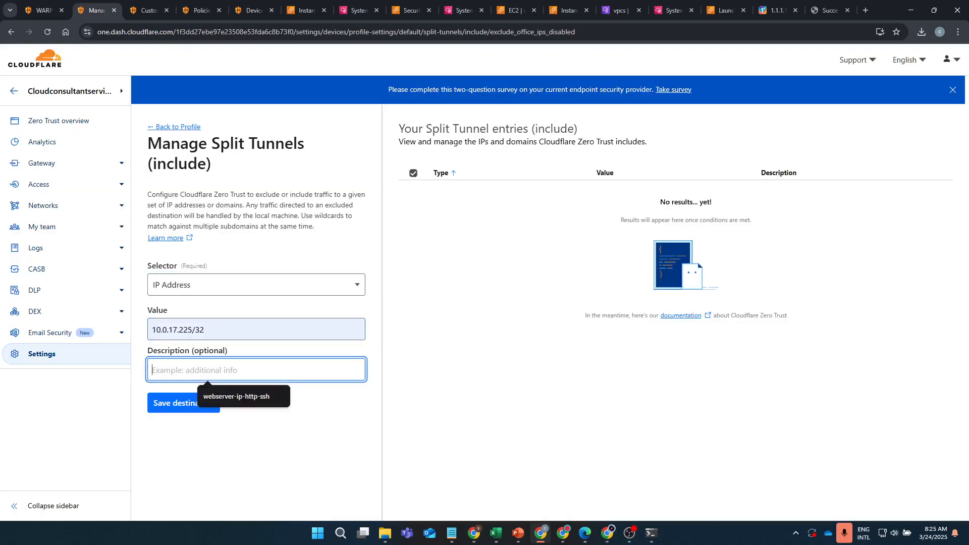
click(211, 394)
click(195, 402)
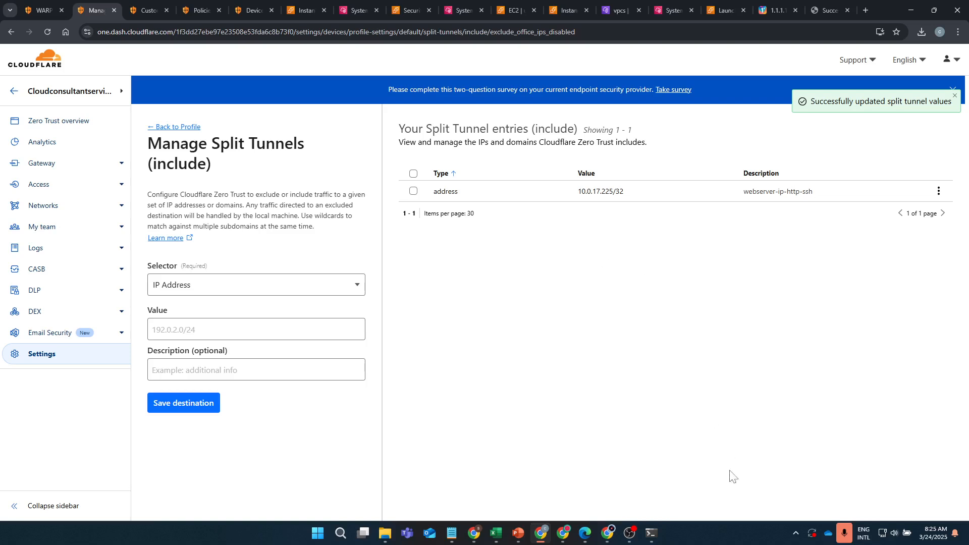
Rerun telnet 10.0.17.225 80 in PowerShell to retest the HTTP port, and return to the browser
click(650, 534)
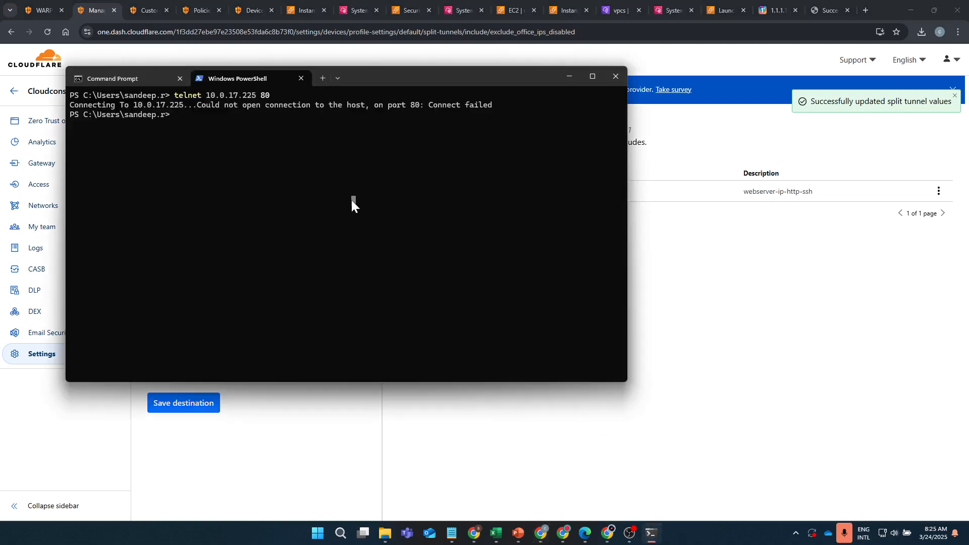
key(Up)
key(Return)
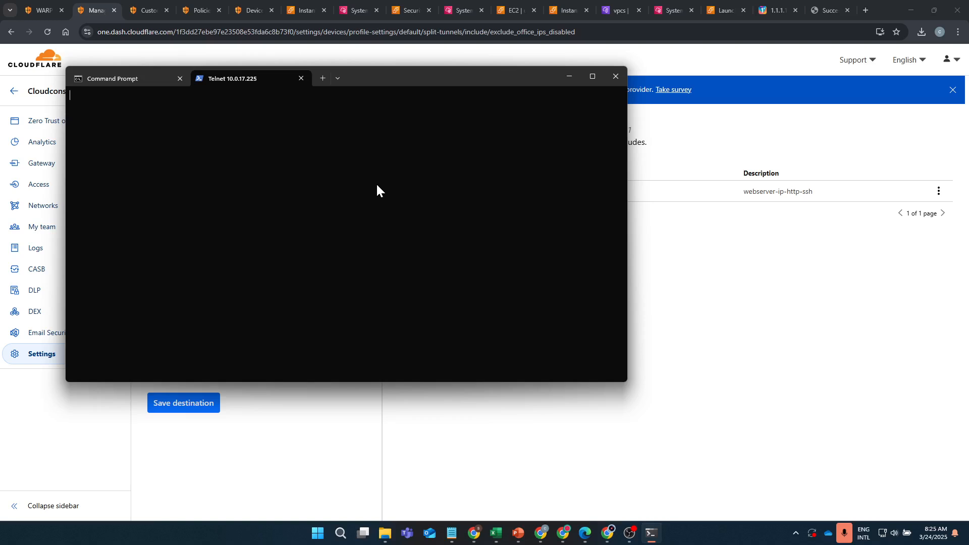
click(801, 233)
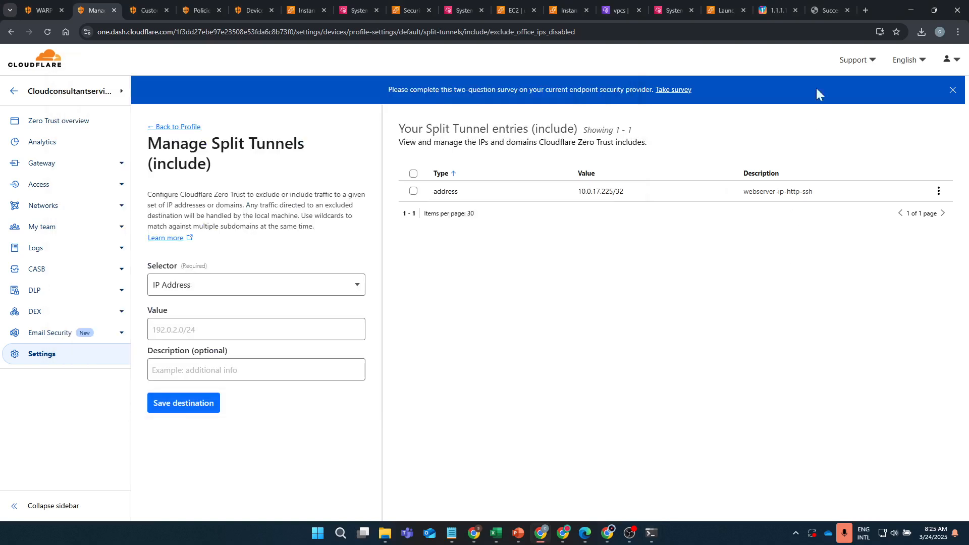
Copy the private IPv4 address of the web-server instance in EC2
click(313, 8)
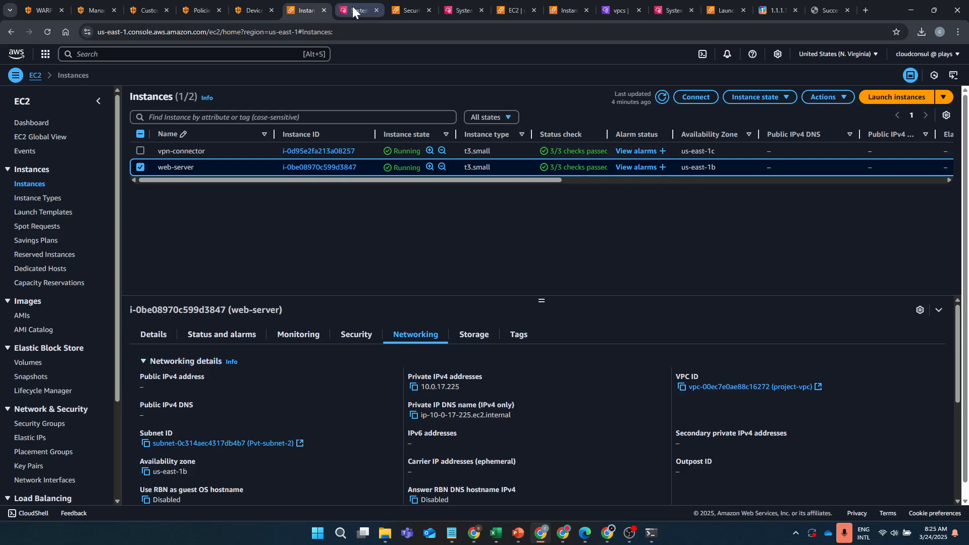
click(406, 12)
click(305, 10)
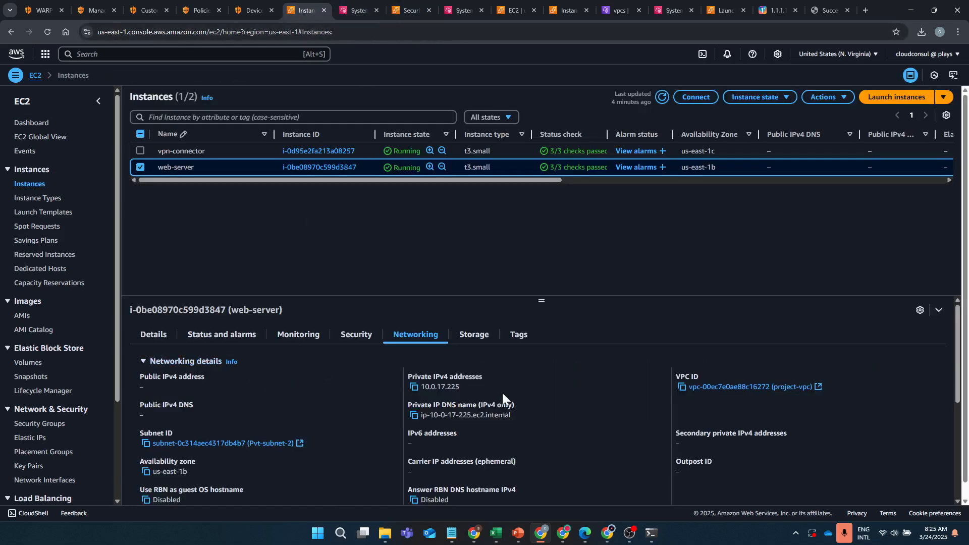
click(413, 387)
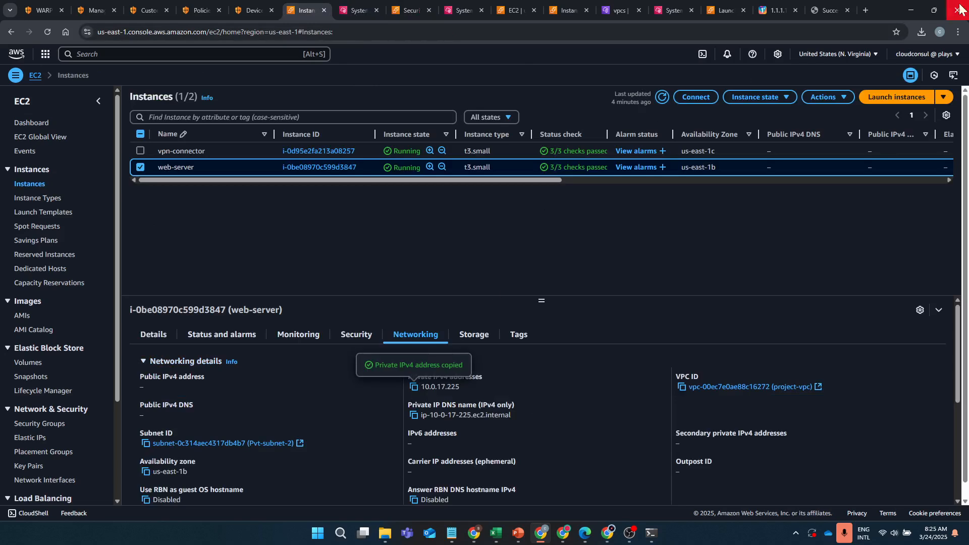
click(864, 10)
text(https://)
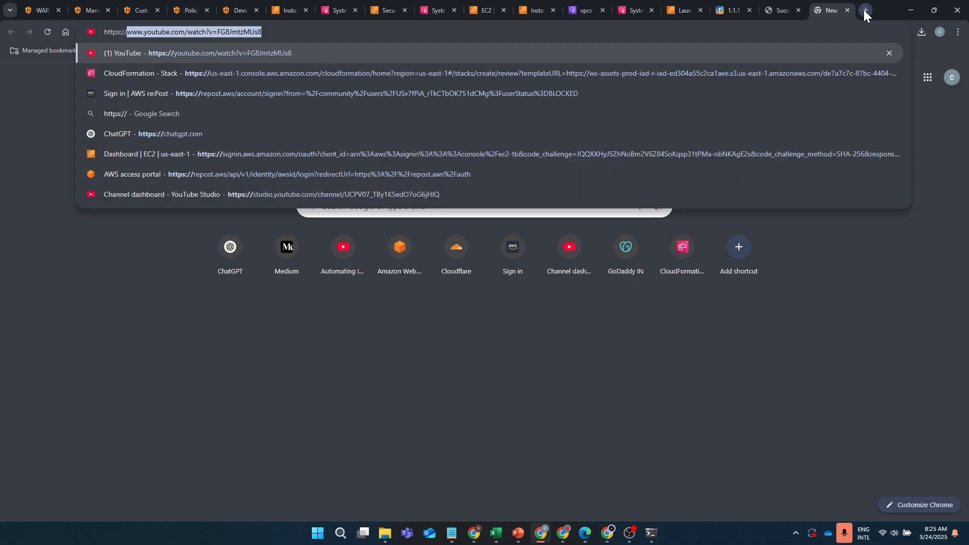
key(BackSpace)
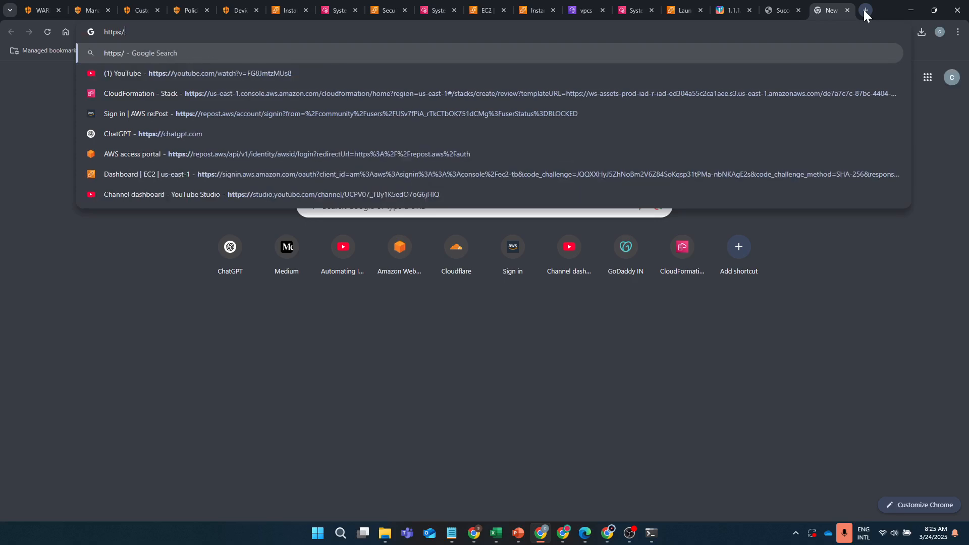
key(BackSpace)
text(://)
key(ctrl+v)
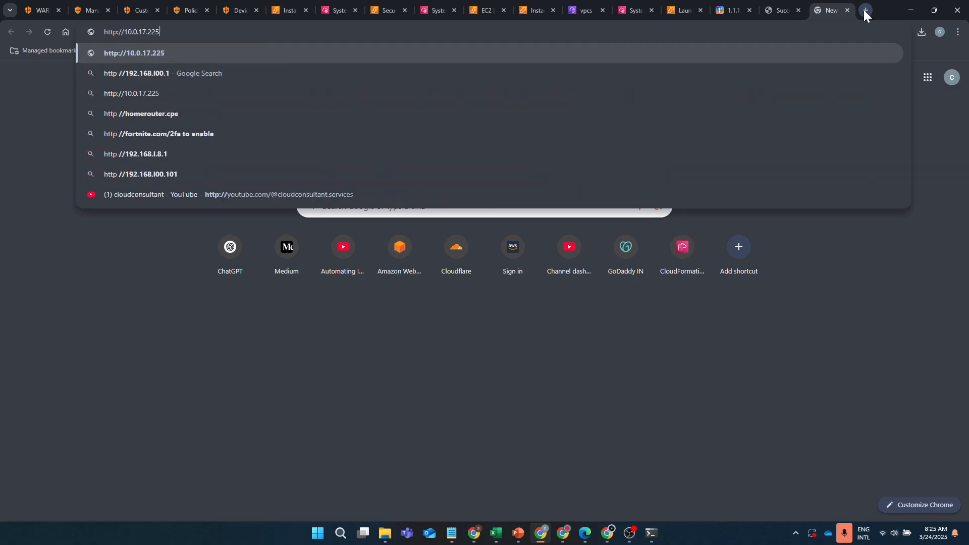
key(Return)
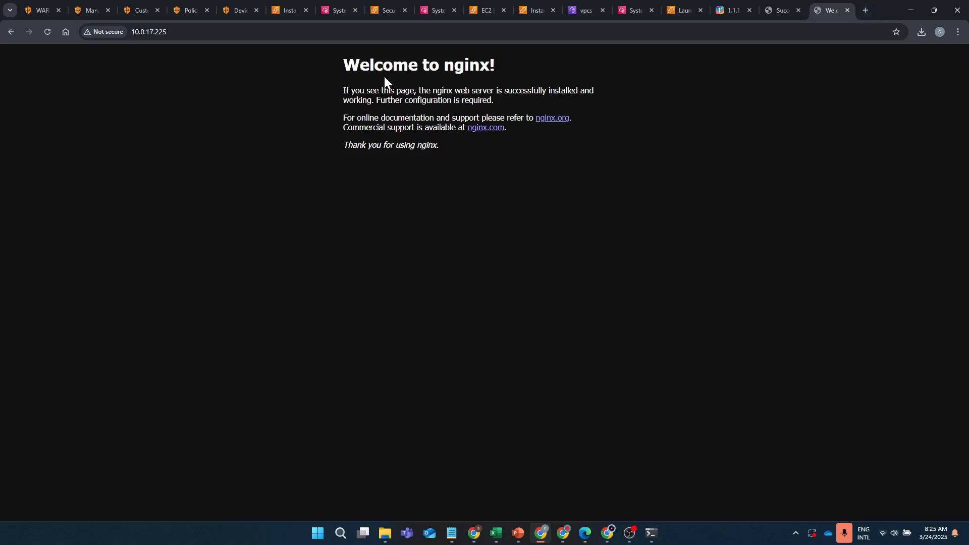
drag(343, 61, 531, 152)
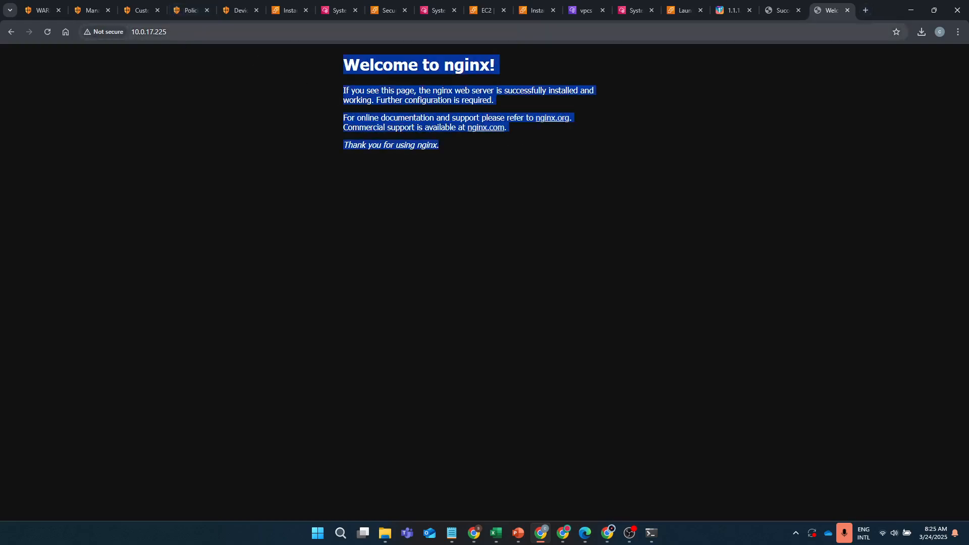
click(177, 32)
click(408, 87)
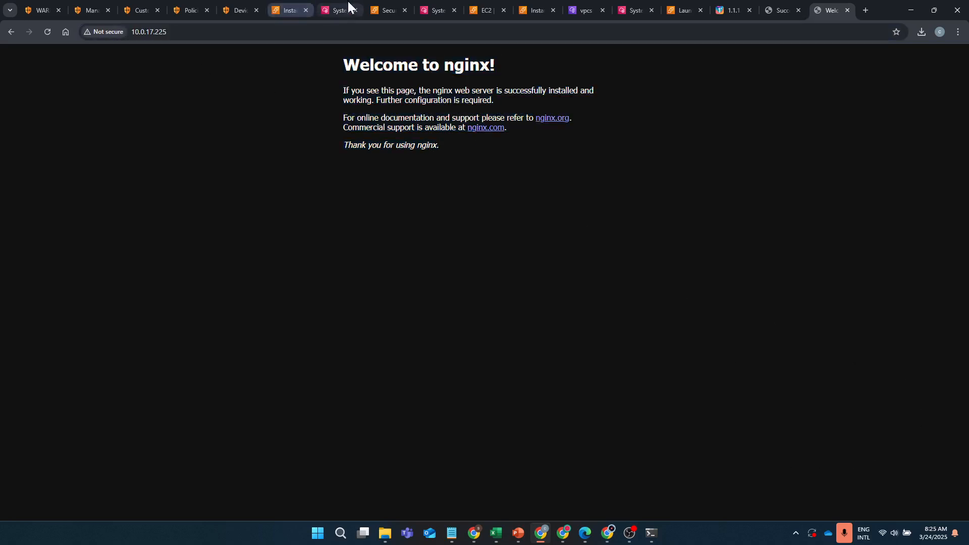
Reload the webserver-sg security group's inbound rules in EC2 and copy the SSH rule's source, 10.0.18.62/32
click(328, 11)
click(376, 14)
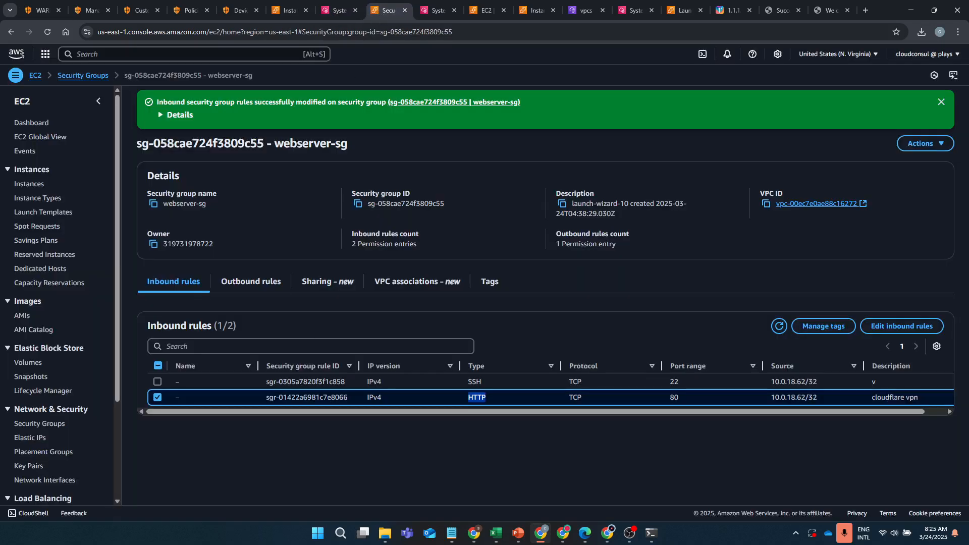
click(822, 329)
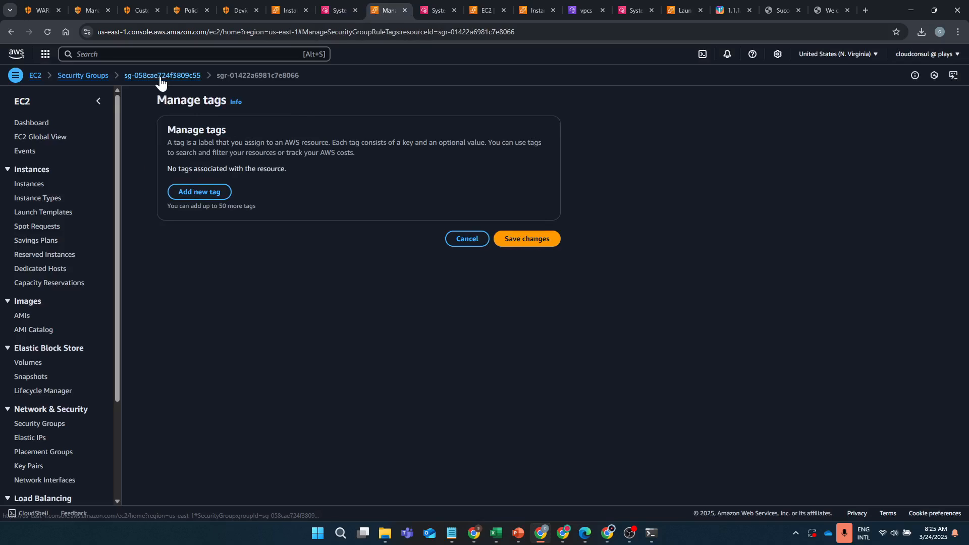
click(162, 77)
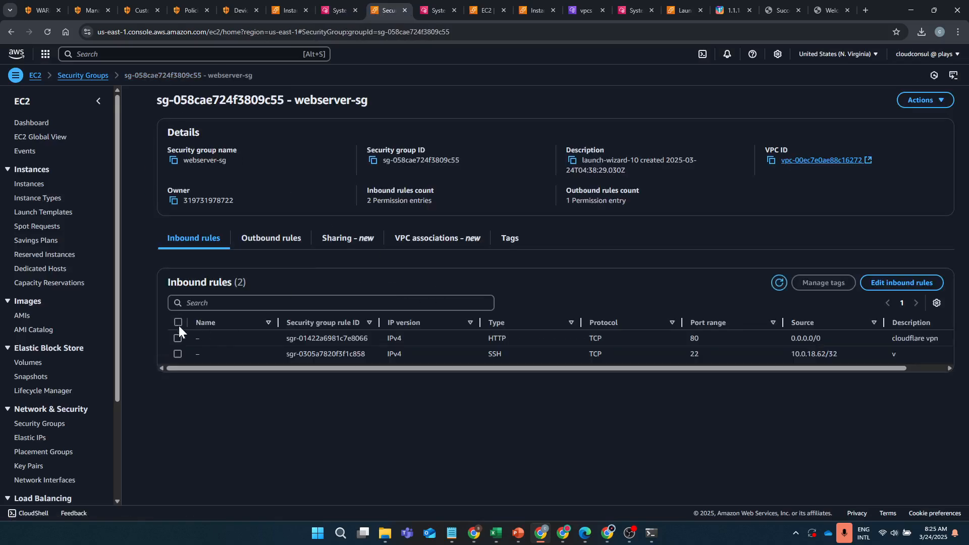
click(185, 338)
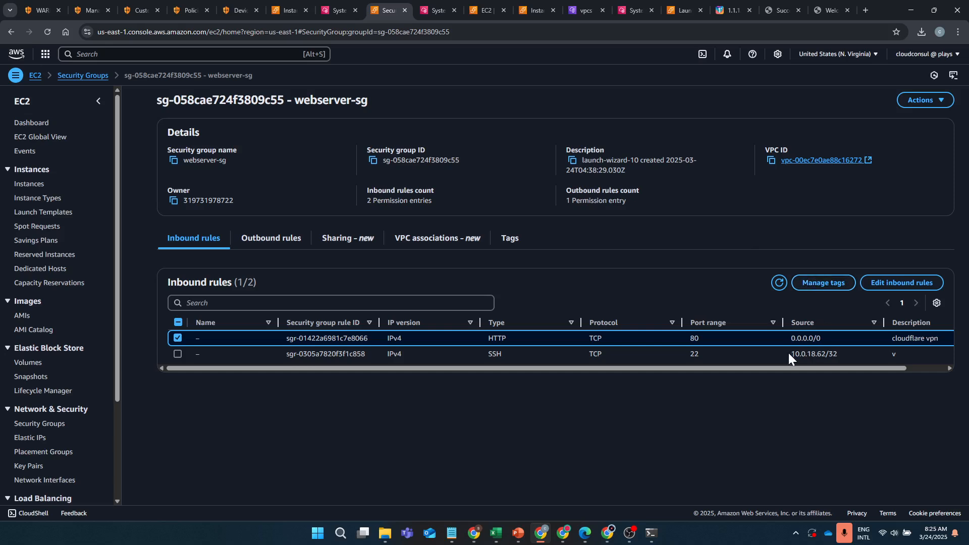
drag(788, 353, 844, 356)
click(819, 280)
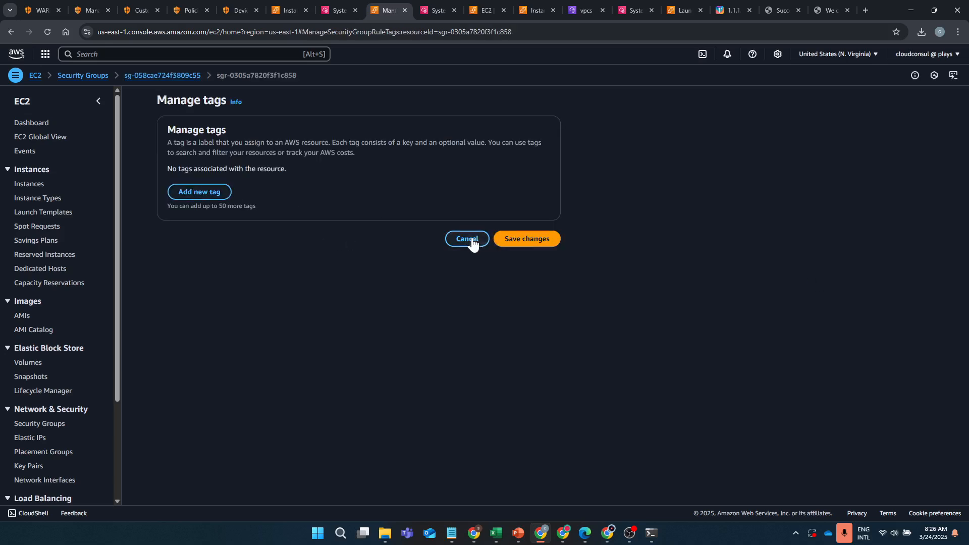
click(469, 240)
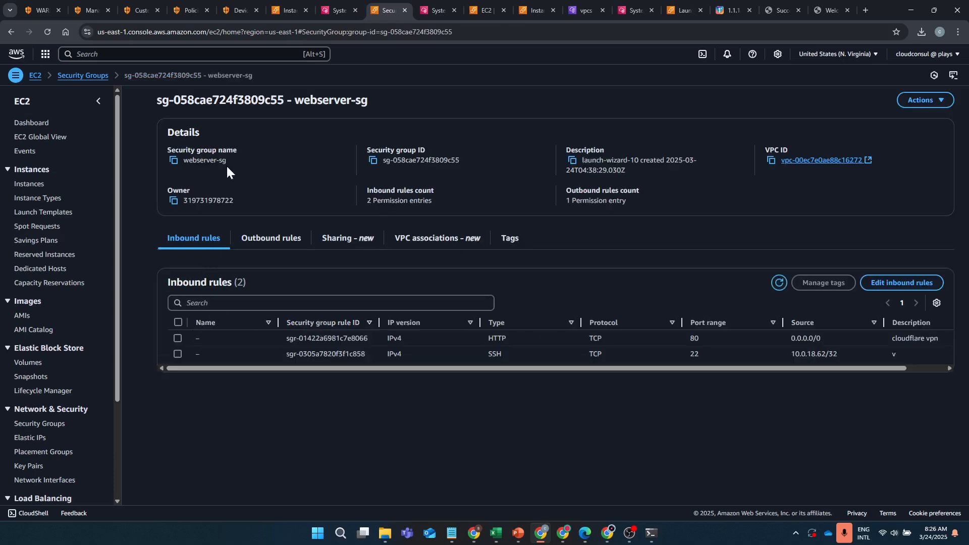
Replace the webserver-sg HTTP inbound rule's source with 10.0.18.62/32, preview the change and confirm it
click(185, 337)
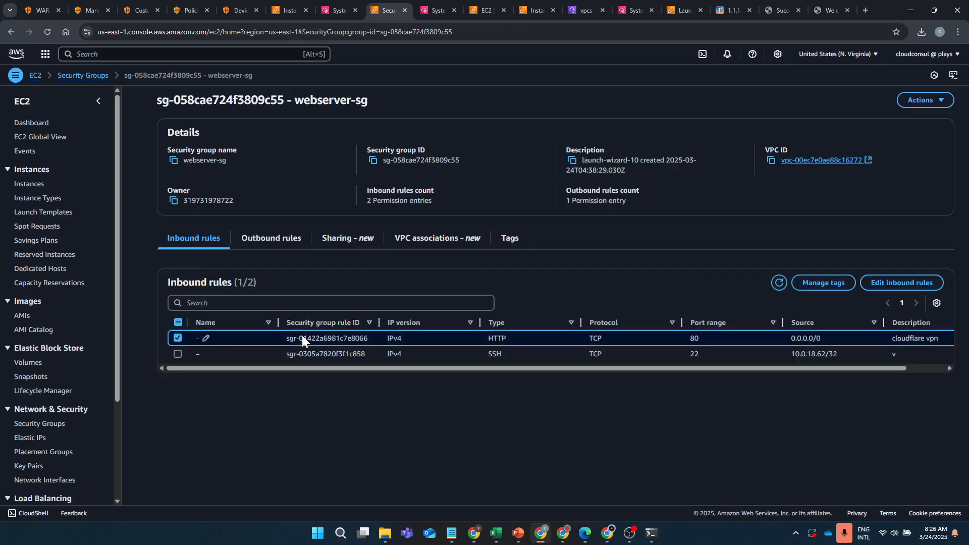
click(879, 282)
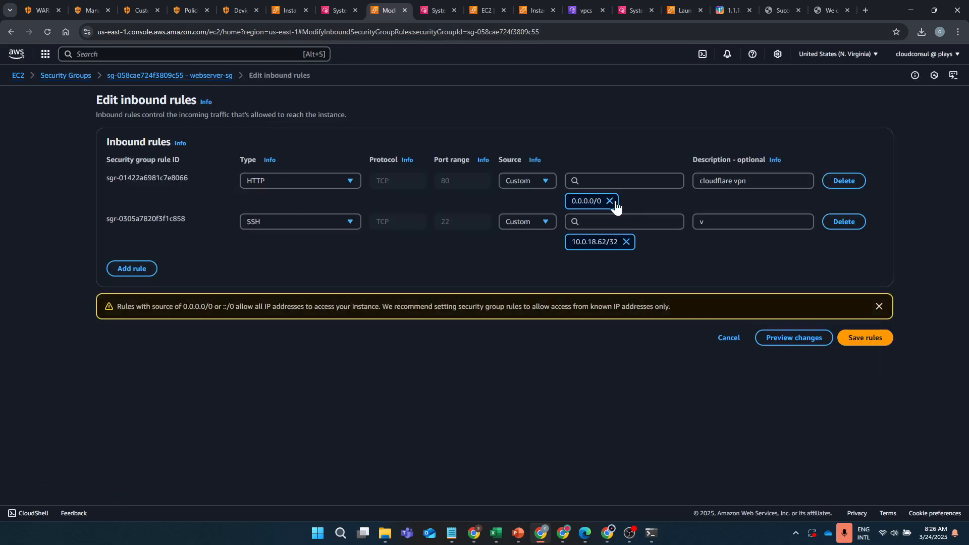
click(609, 201)
click(620, 181)
key(ctrl+v)
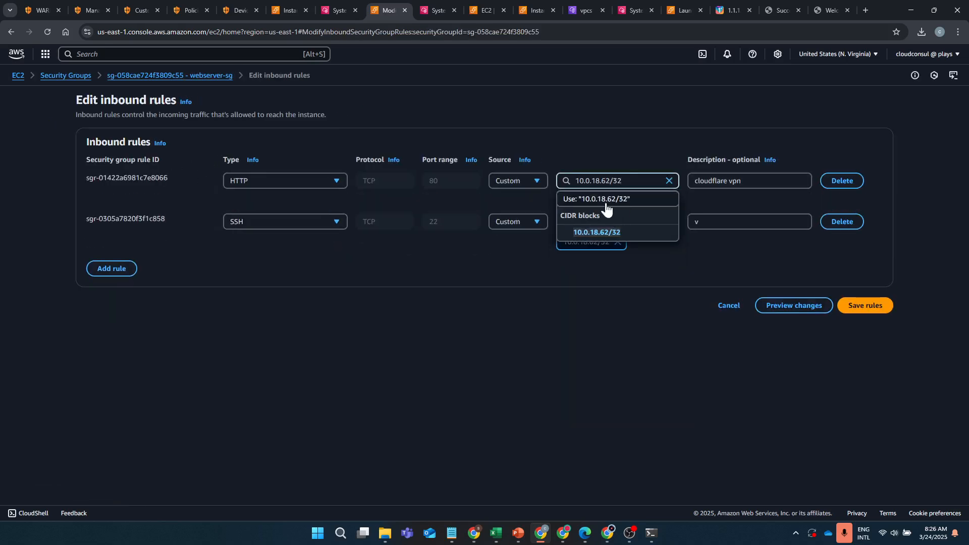
click(597, 233)
click(794, 305)
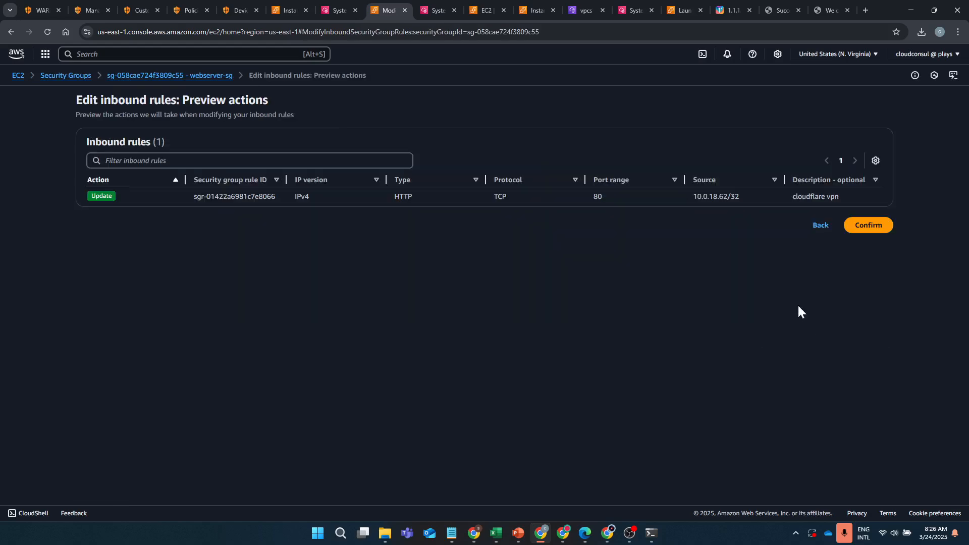
click(869, 228)
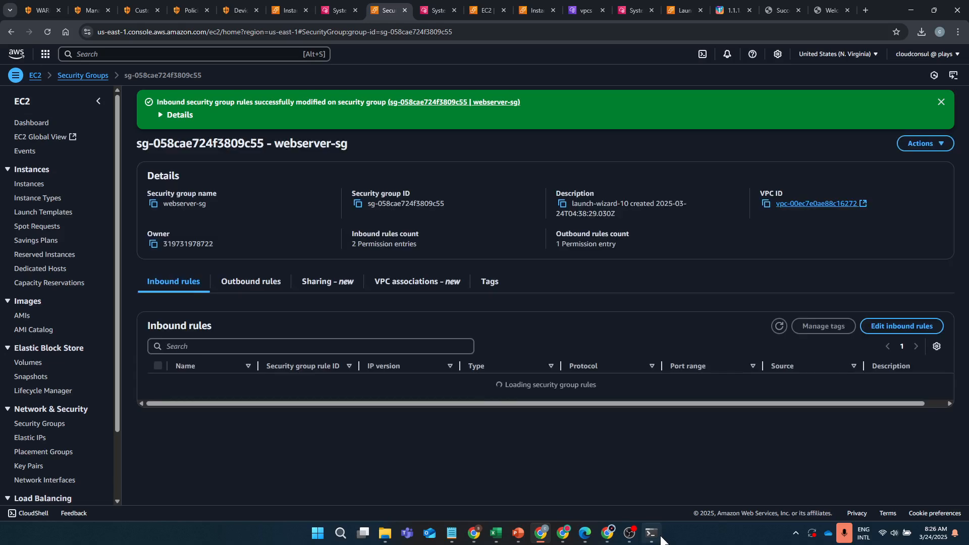
Run telnet 10.0.17.225 80 in PowerShell to test the HTTP port with the restricted source
click(657, 537)
text(telnet 10.0.17.225 80)
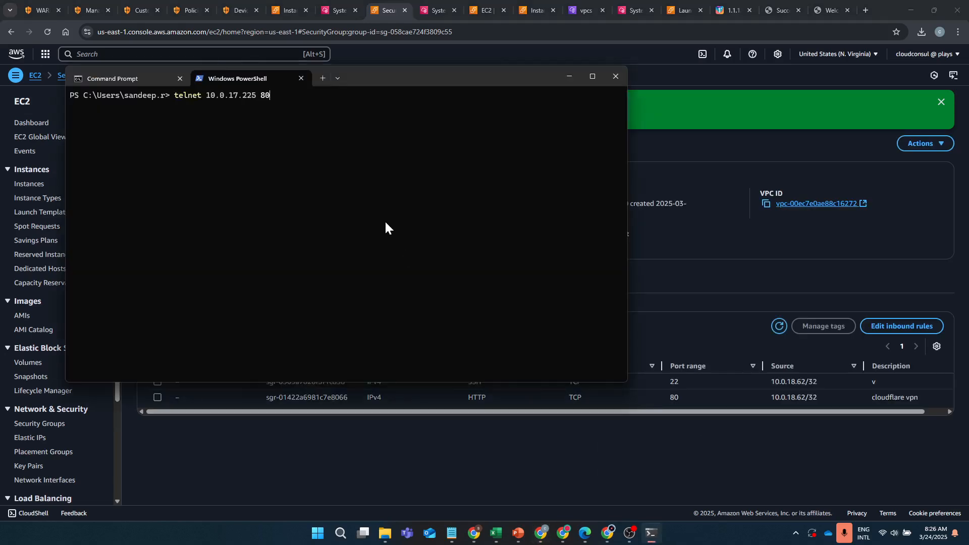
key(Return)
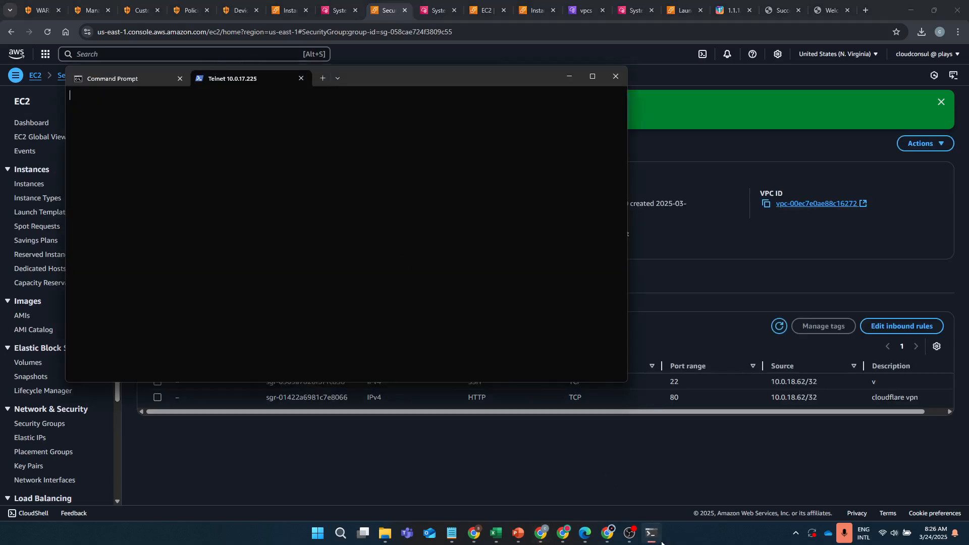
Return to the browser and reload the web server's page at 10.0.17.225
click(655, 481)
click(827, 8)
click(661, 31)
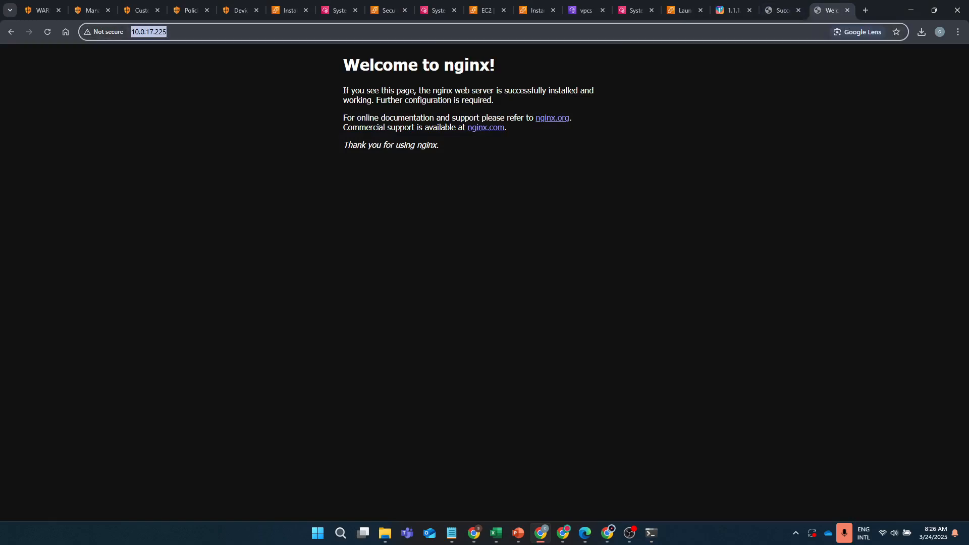
key(Return)
click(661, 31)
key(Return)
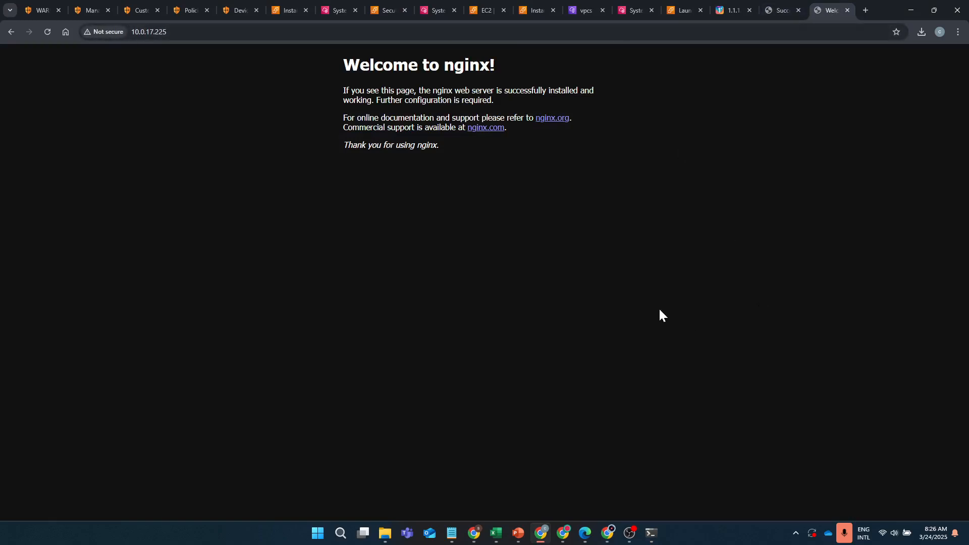
Disconnect Cloudflare WARP and reload the 10.0.17.225 page to check access without the tunnel
click(797, 535)
click(753, 484)
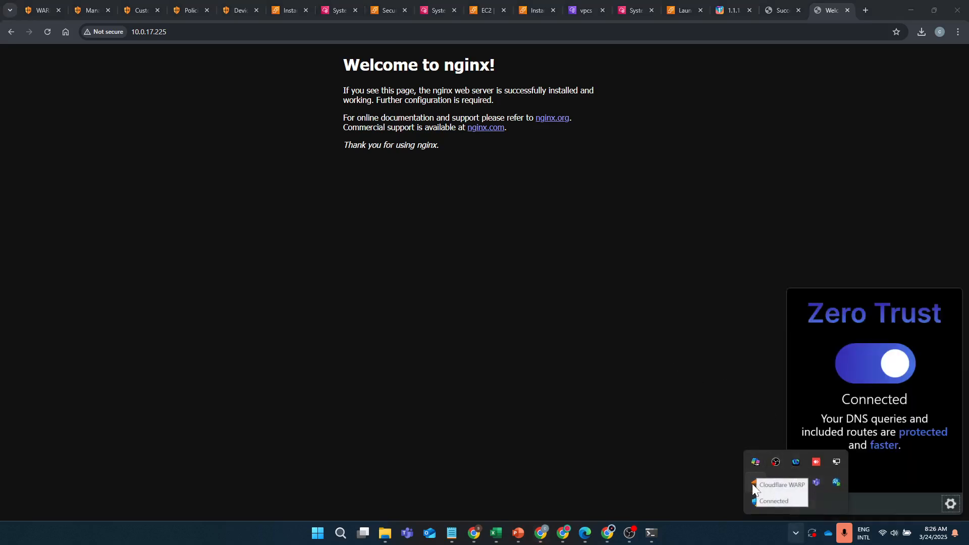
click(864, 372)
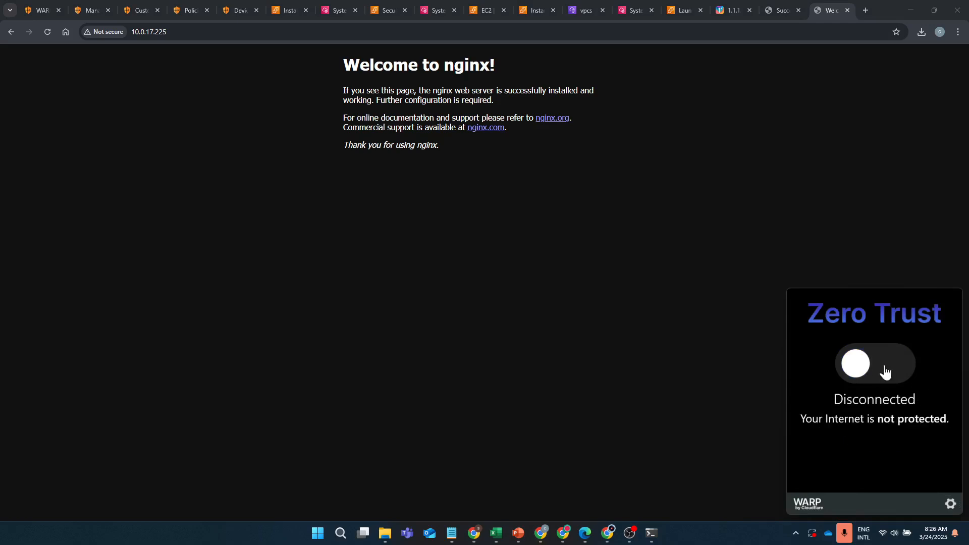
click(485, 32)
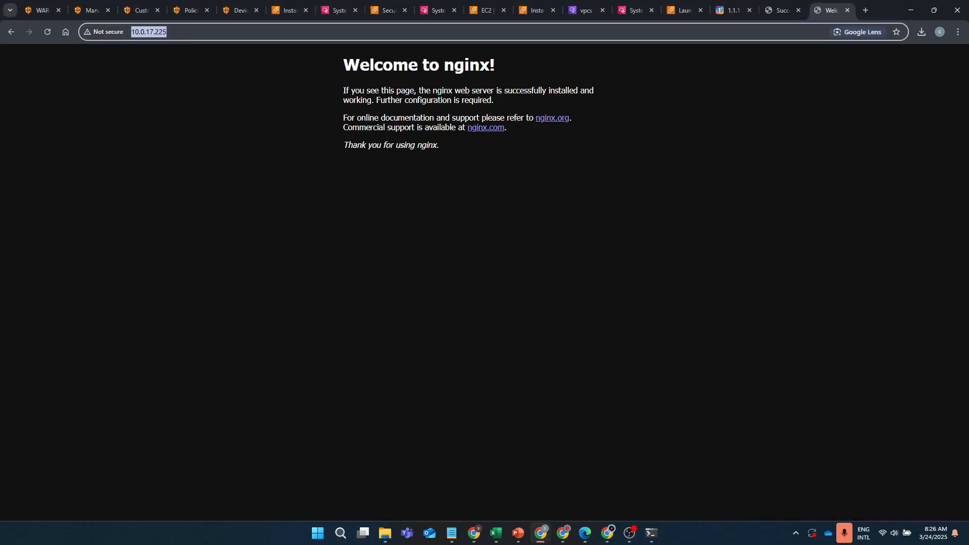
key(Return)
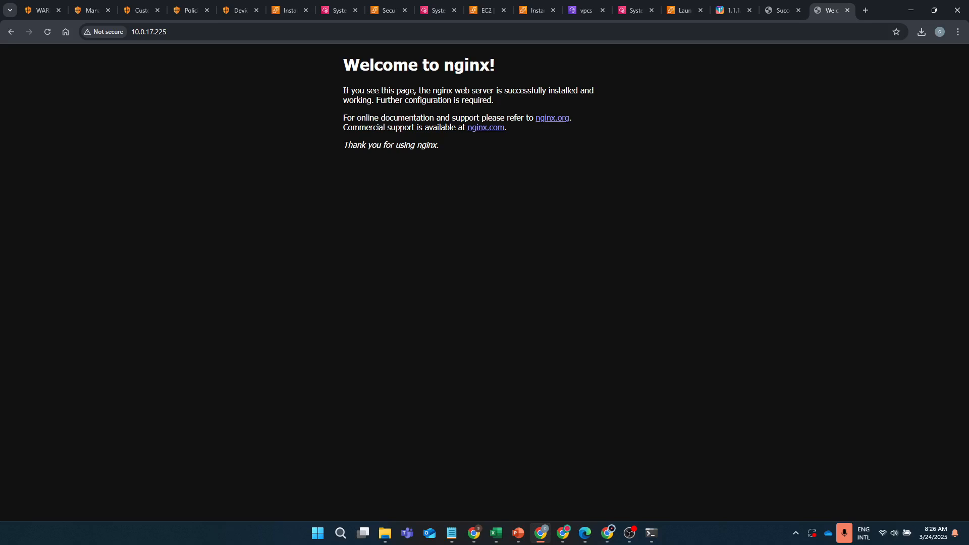
click(172, 32)
key(Return)
click(171, 32)
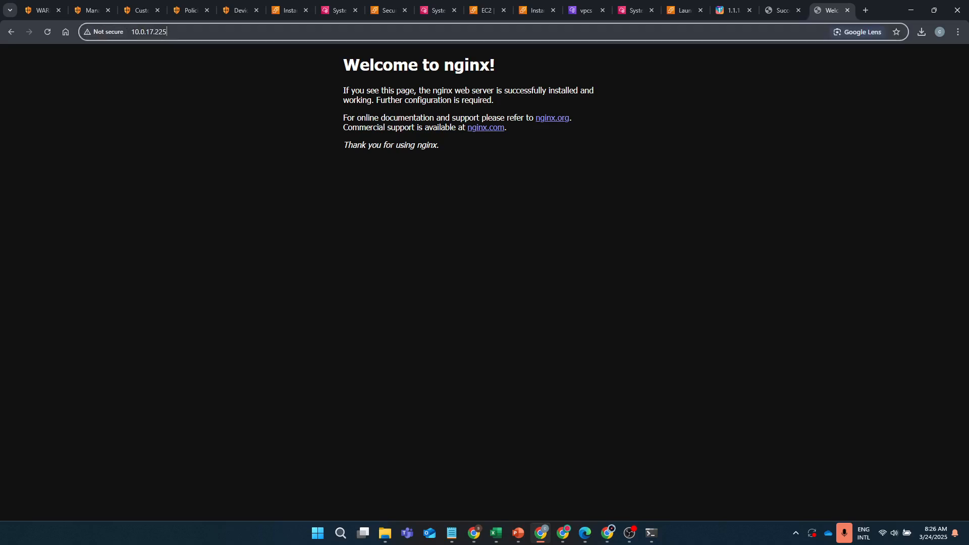
key(Return)
Copy the web server's address and load 10.0.17.225 in a new Incognito window
click(171, 32)
key(ctrl+c)
key(BackSpace)
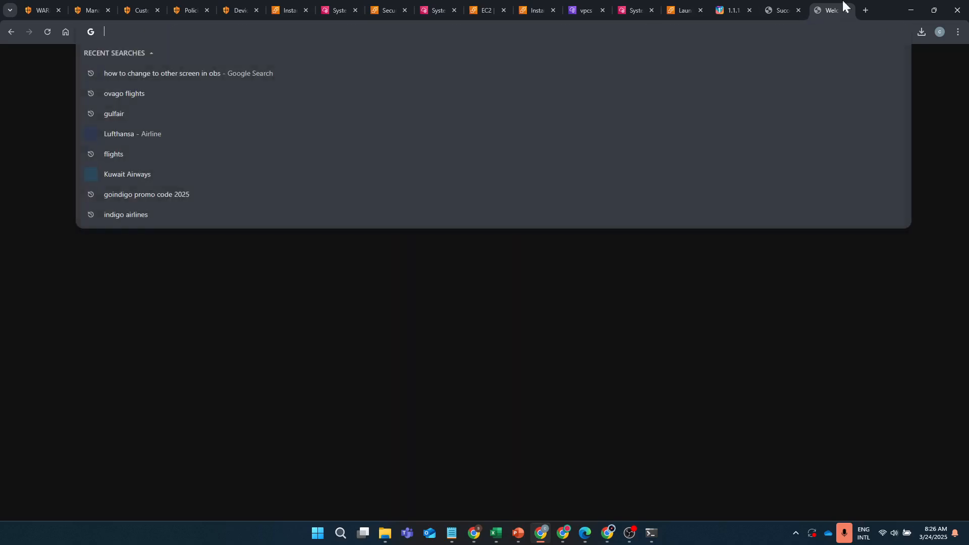
click(958, 32)
key(Escape)
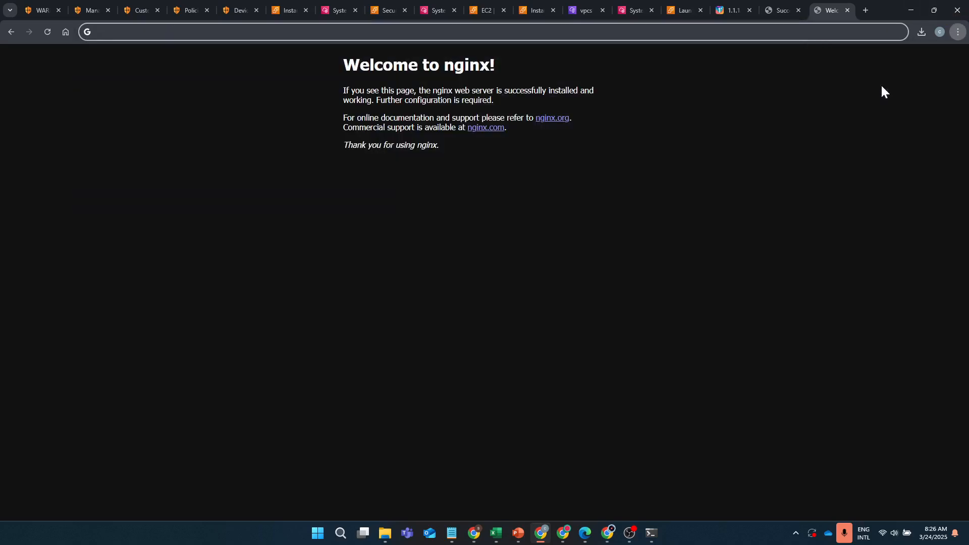
key(ctrl+shift+n)
key(ctrl+v)
key(Return)
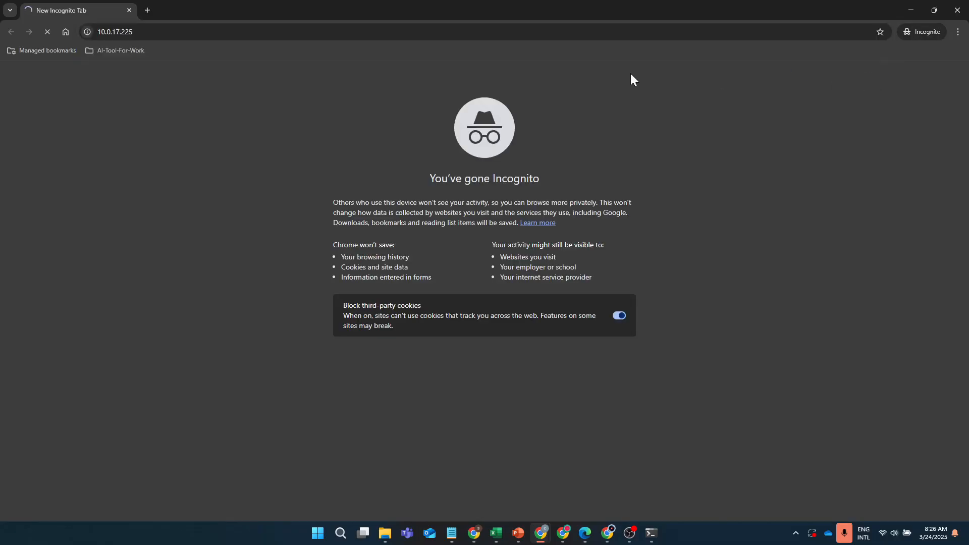
Test the HTTP port without WARP by running telnet 10.0.17.225 80 in PowerShell
click(654, 539)
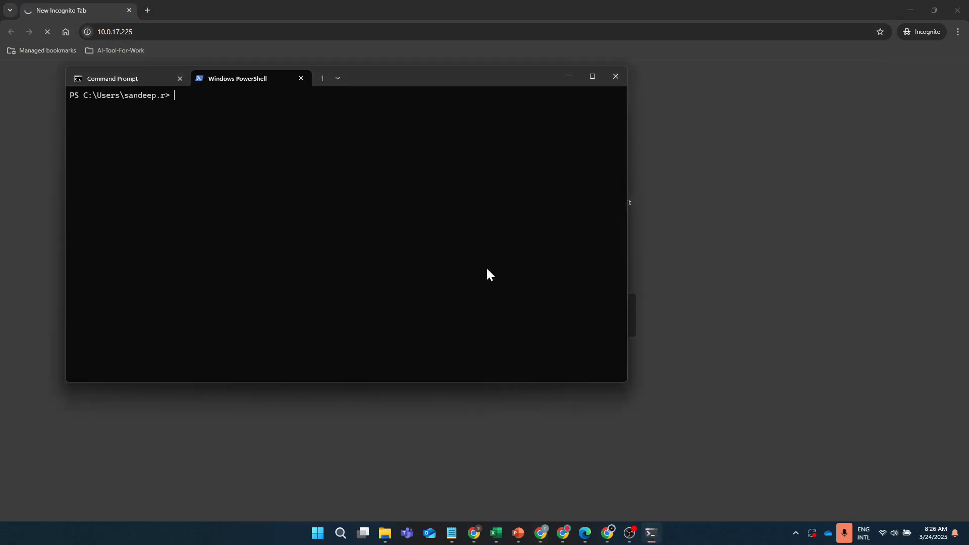
text(telnet 10.0.17.225 80)
drag(269, 124, 95, 103)
drag(434, 240, 436, 244)
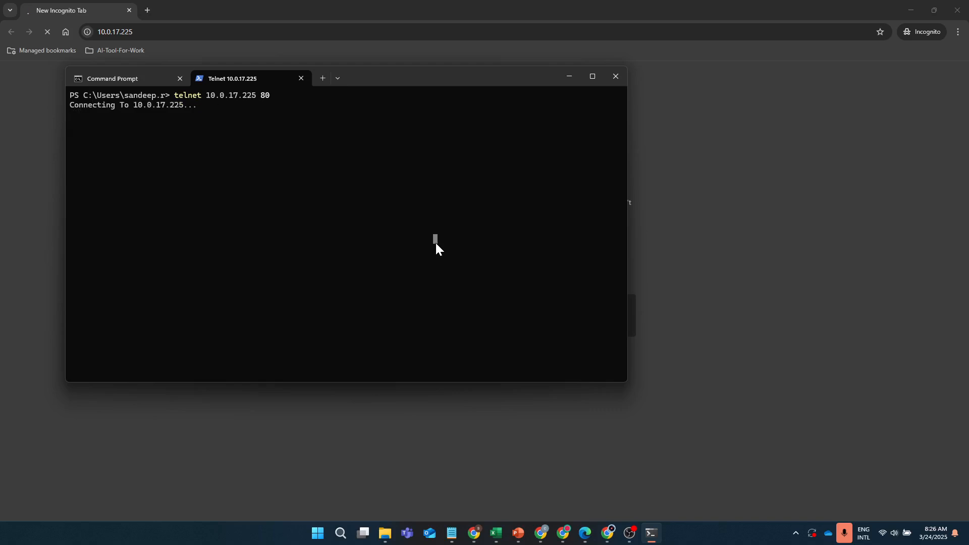
Reconnect Cloudflare WARP, minimize the Incognito window and return to the main browser window
click(795, 533)
click(755, 482)
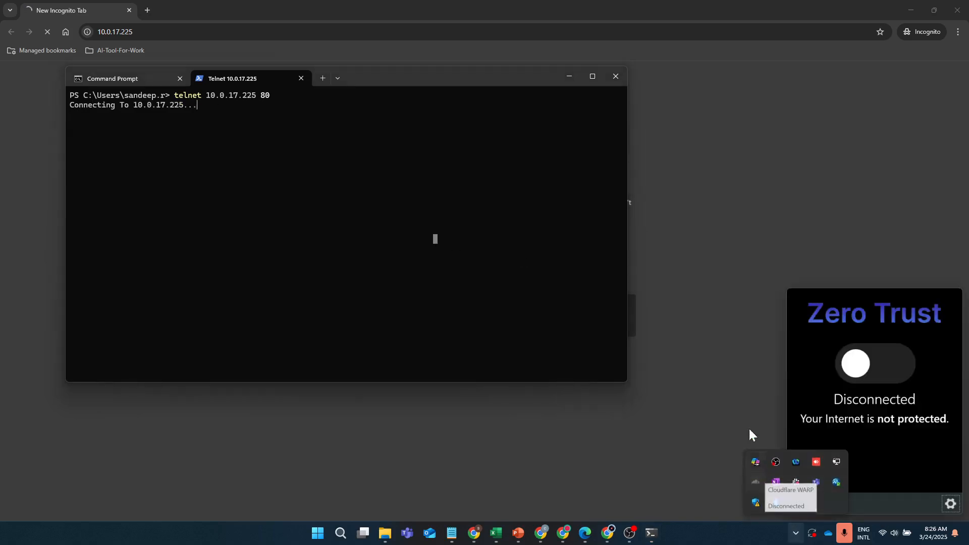
click(887, 369)
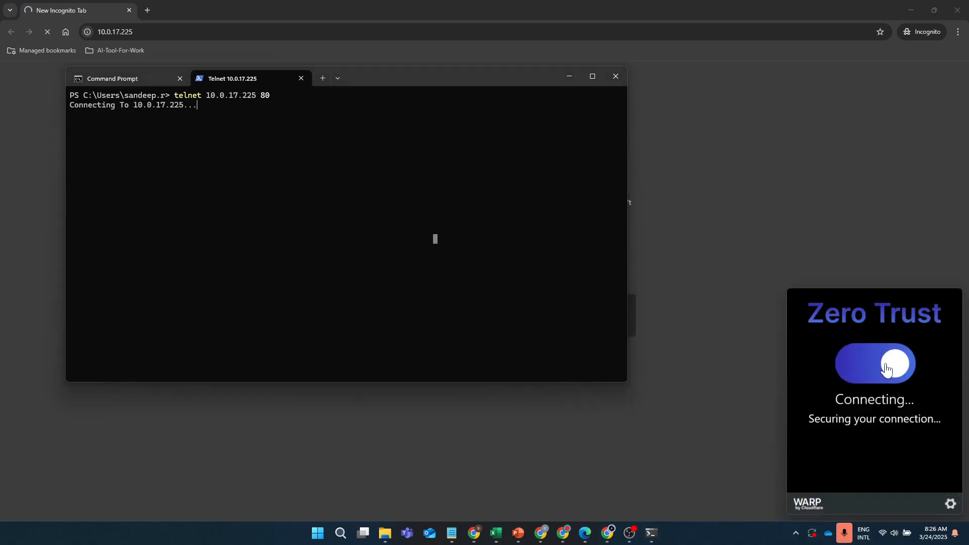
click(662, 266)
click(910, 11)
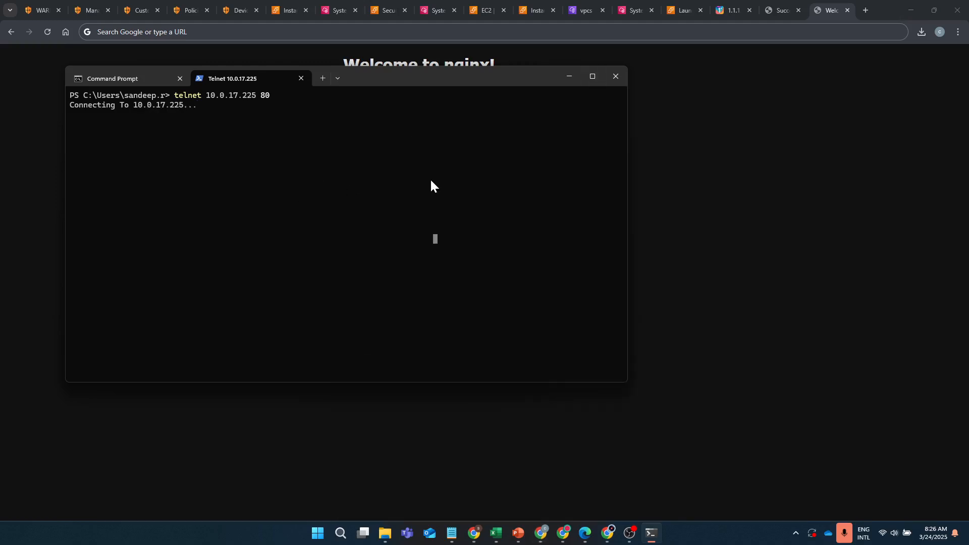
click(715, 208)
Open the Account settings in Cloudflare Zero Trust and examine the plan type and available seats
click(82, 9)
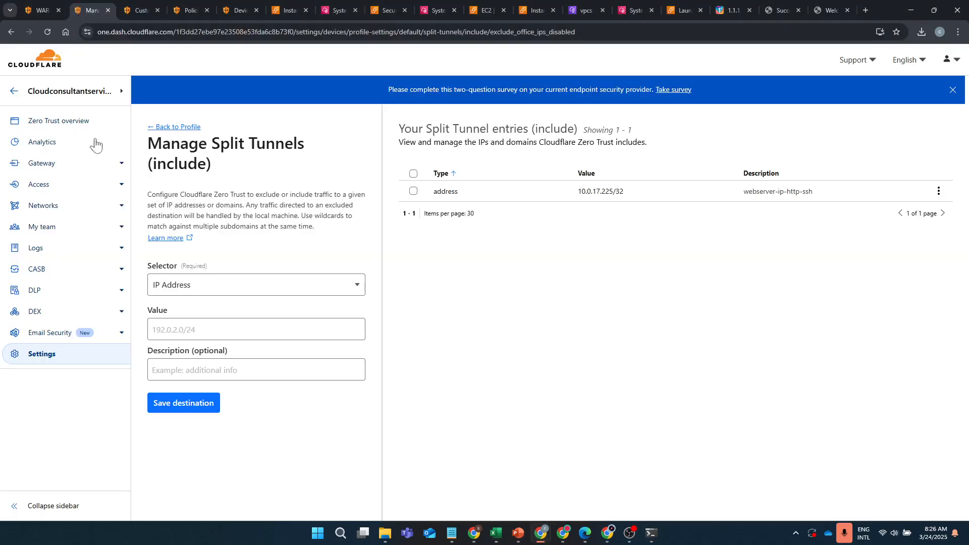
click(32, 353)
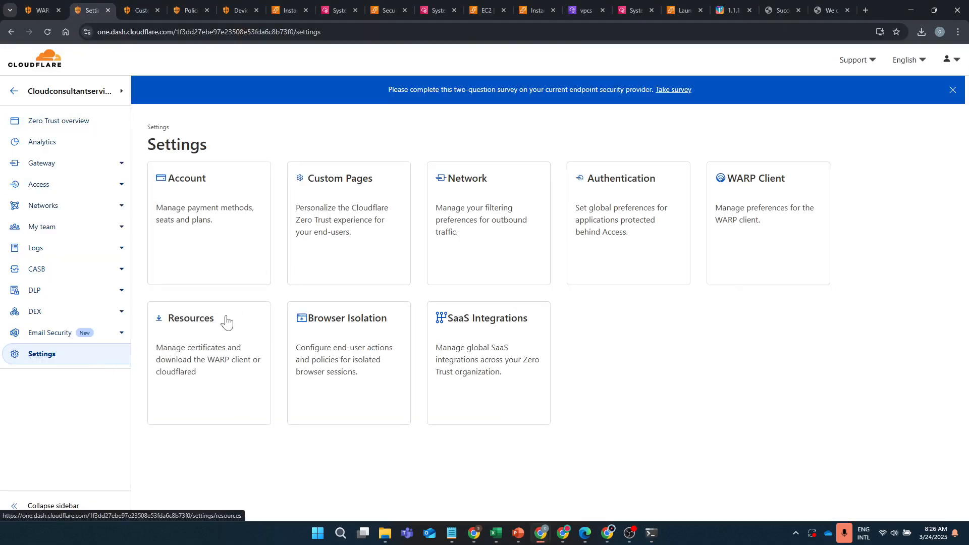
click(203, 220)
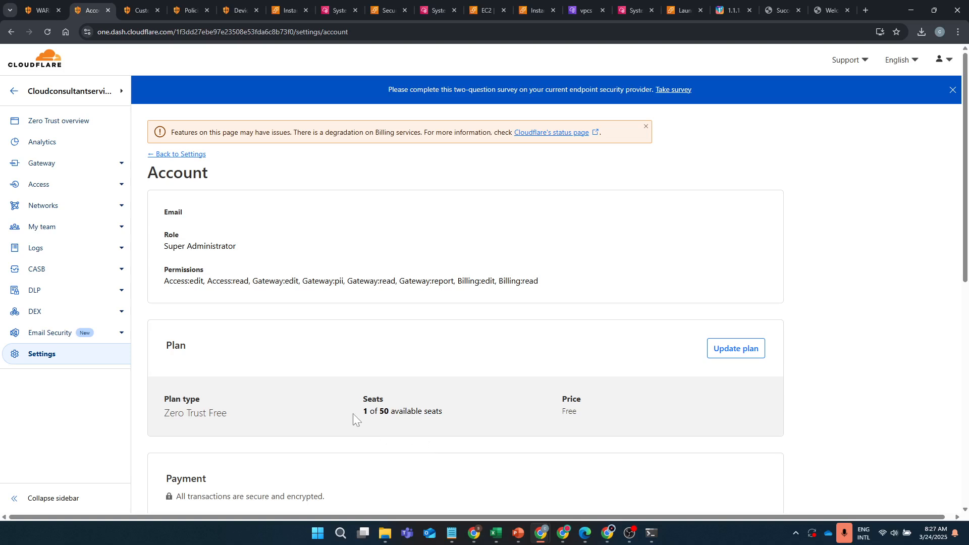
drag(350, 405, 446, 413)
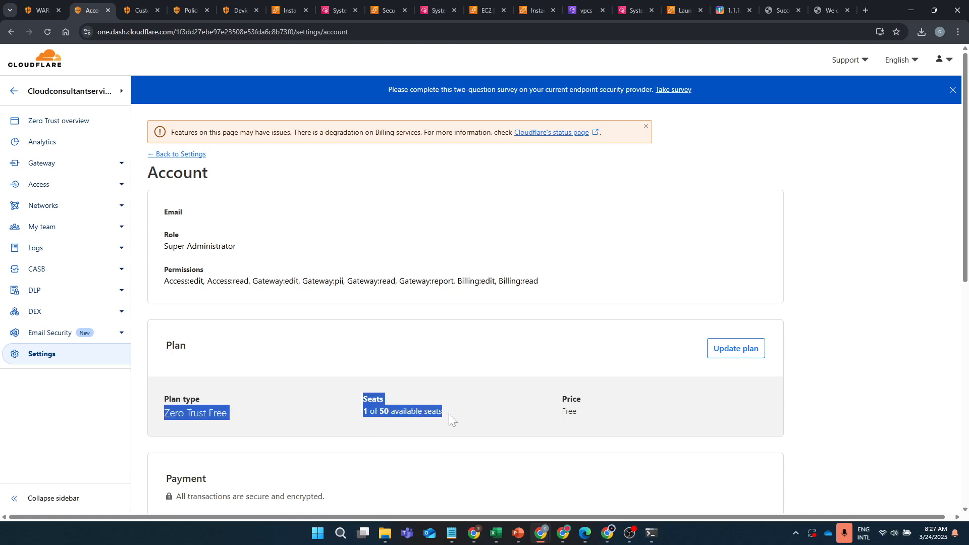
click(449, 413)
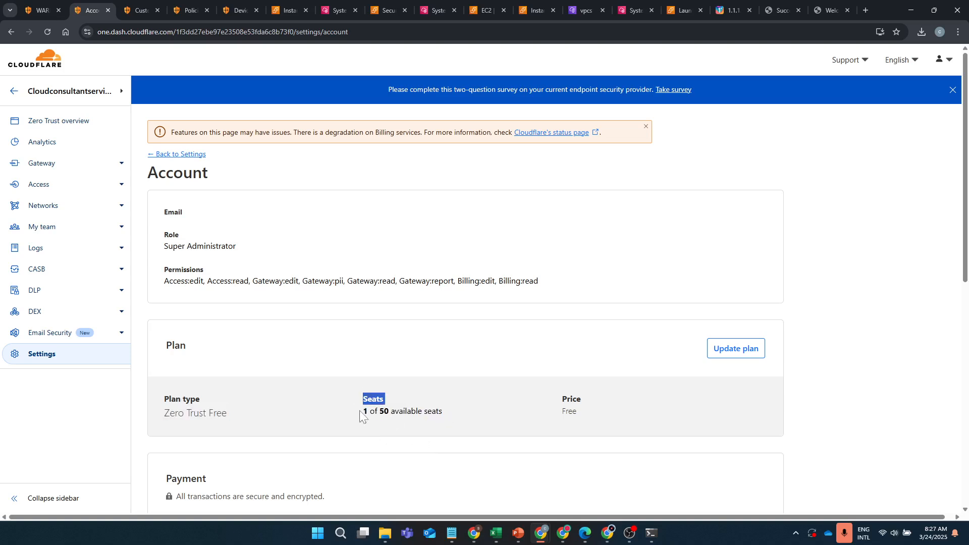
double_click(379, 411)
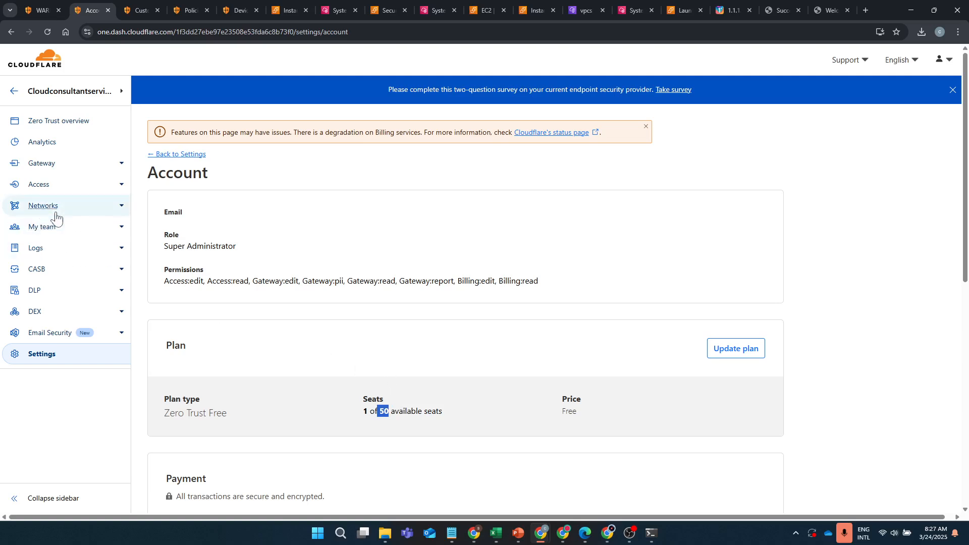
Look through the Access section's pages and view the Tunnels list under Networks
click(120, 185)
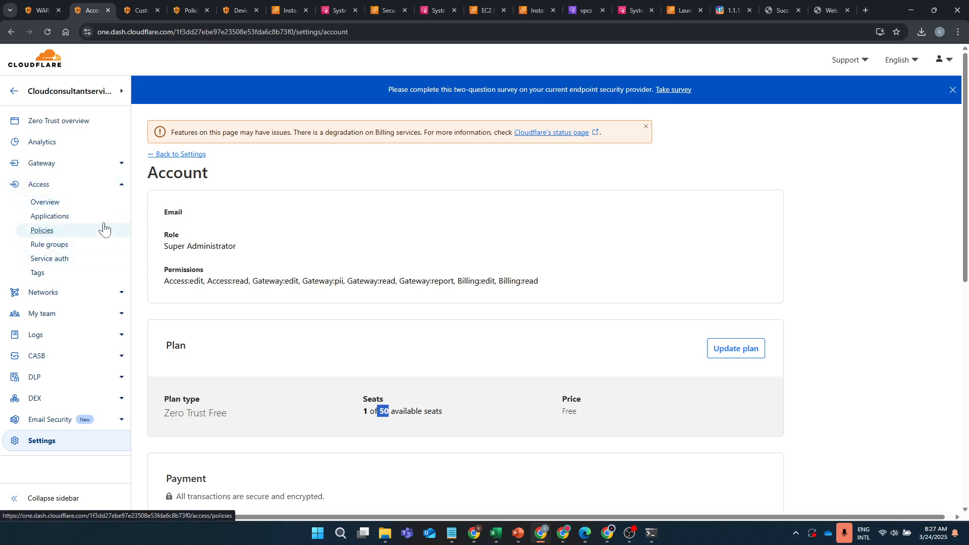
click(55, 295)
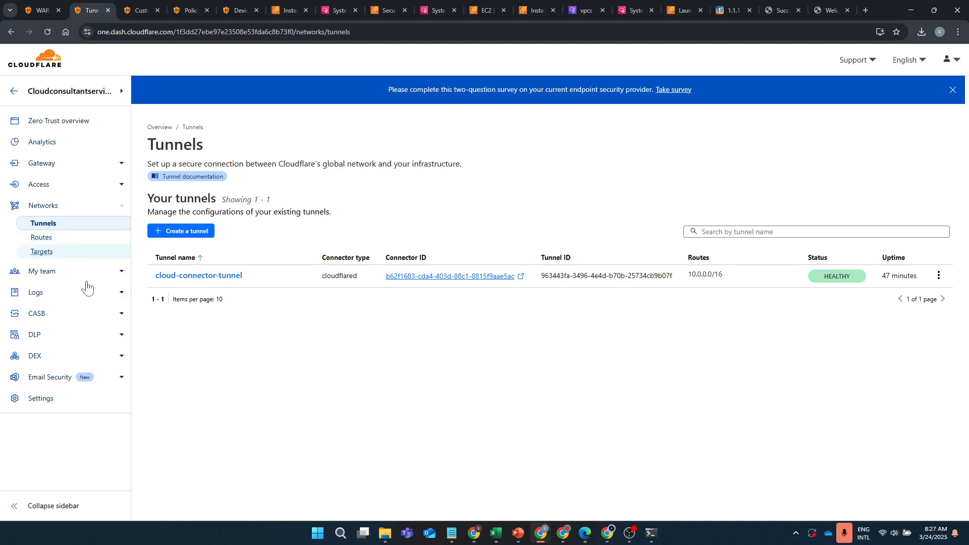
Open the Zero Trust admin activity logs and examine the description and the recorded resources and events
click(54, 294)
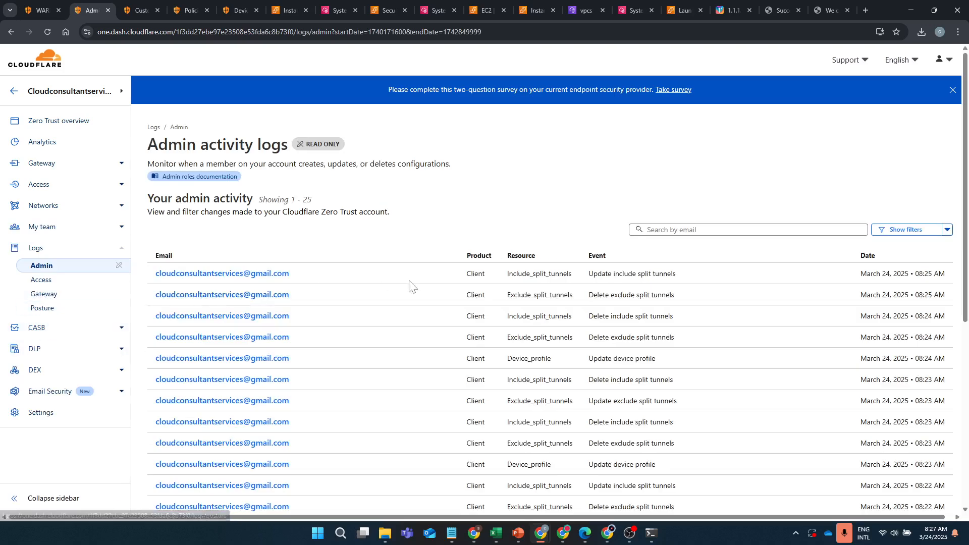
scroll(559, 295, down, 2)
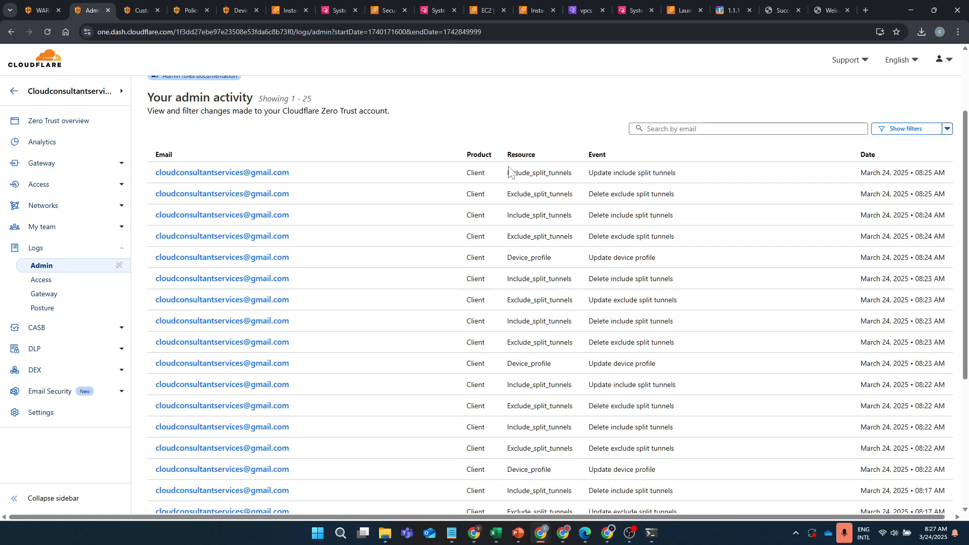
drag(507, 169, 648, 381)
scroll(648, 383, down, 4)
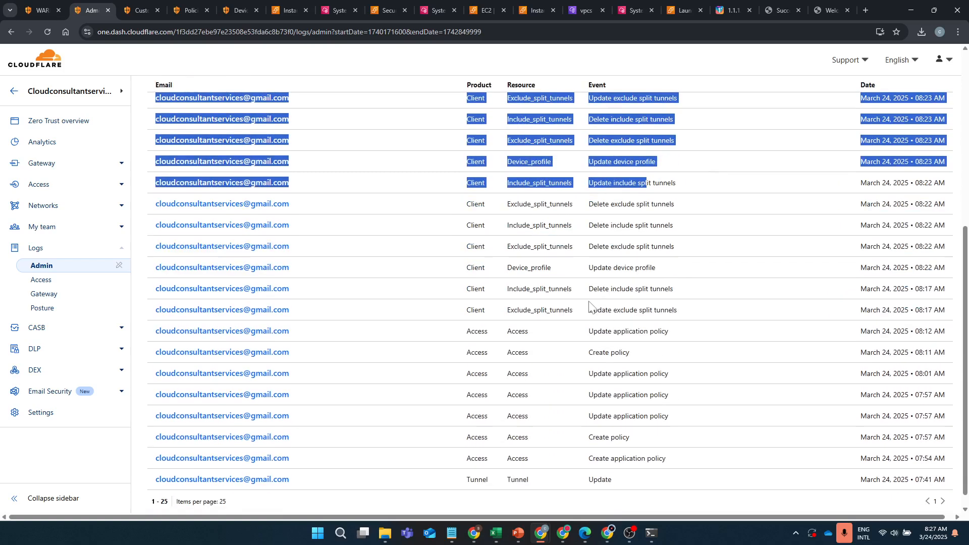
drag(581, 272, 644, 382)
click(642, 385)
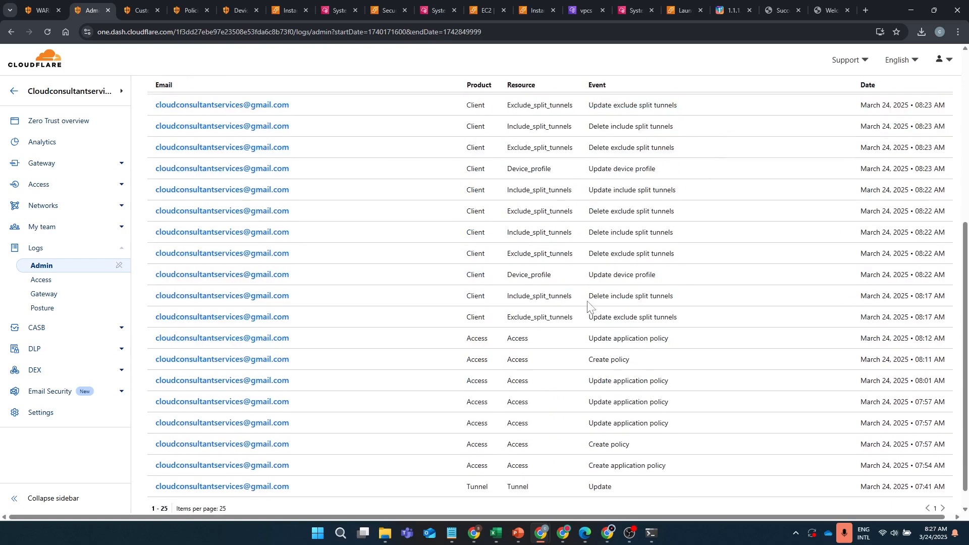
scroll(588, 309, up, 6)
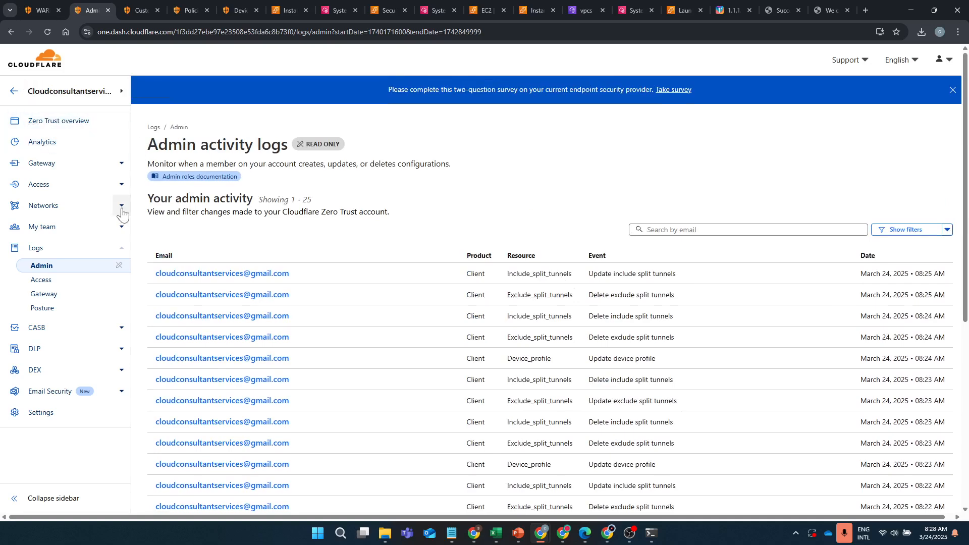
drag(146, 163, 465, 162)
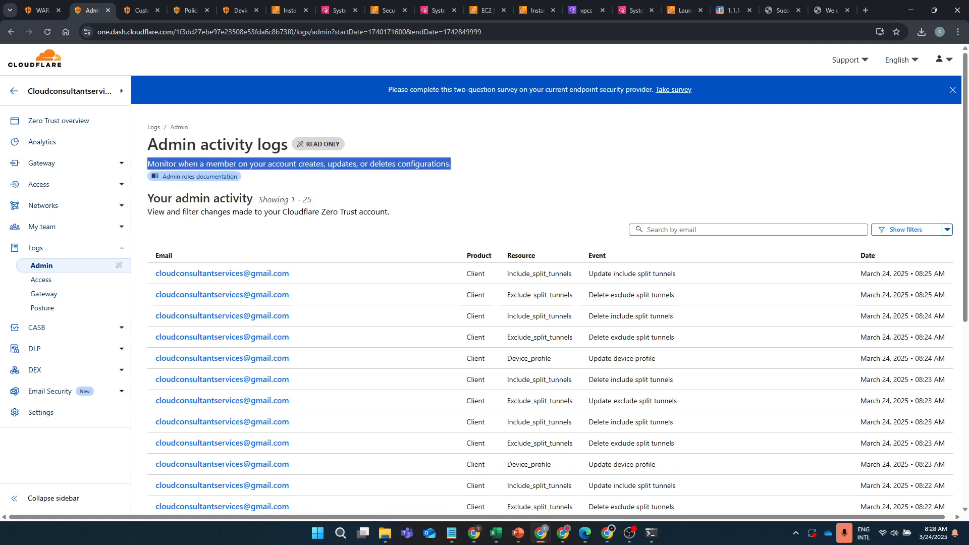
drag(147, 212, 419, 226)
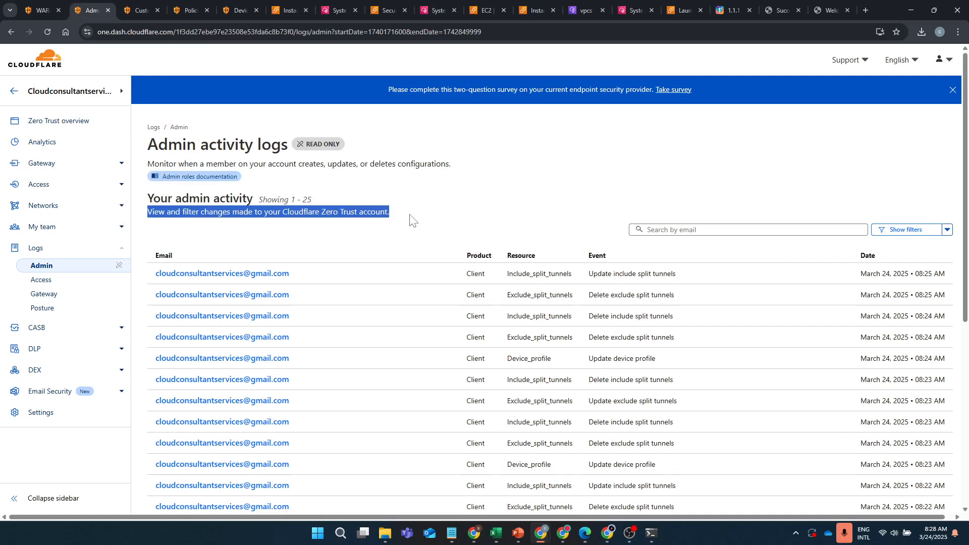
click(409, 214)
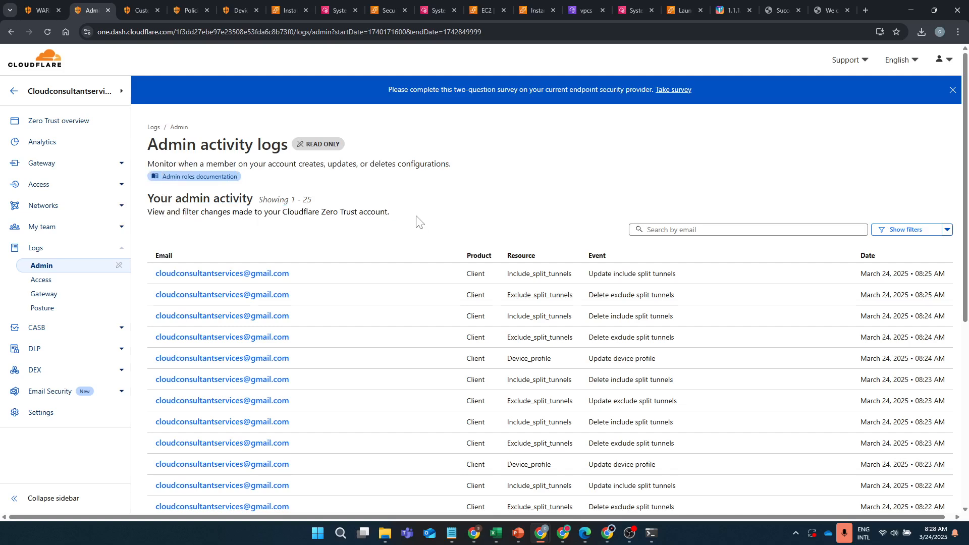